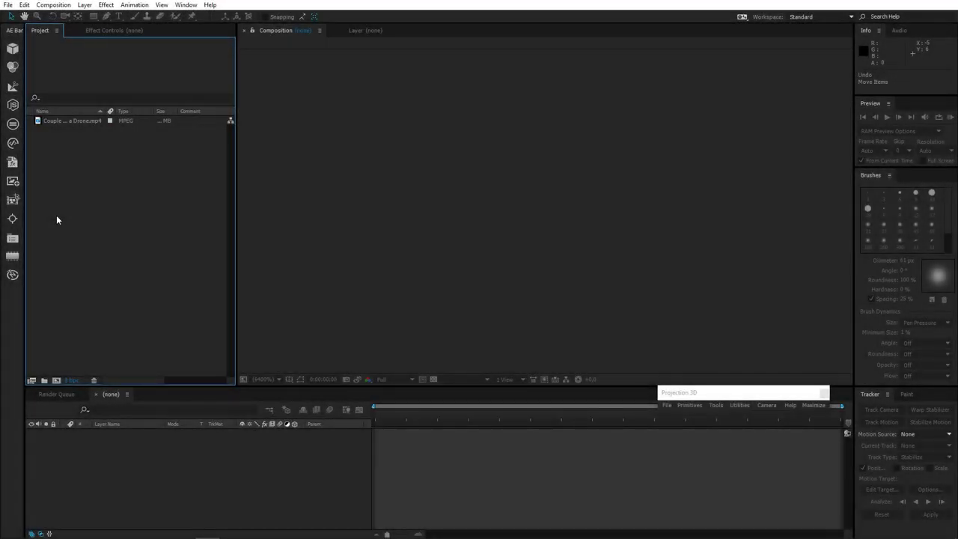
Step: Create a composition with the HDTV 1080 25 preset and add the couple-on-a-beach drone clip to it
{"action": "right_click", "coordinate": [78, 173]}
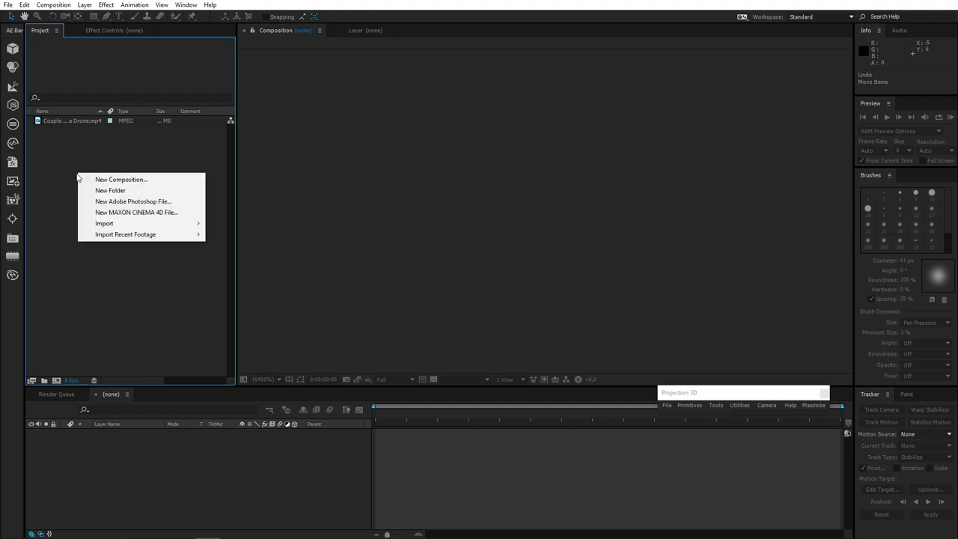
{"action": "left_click", "coordinate": [91, 180]}
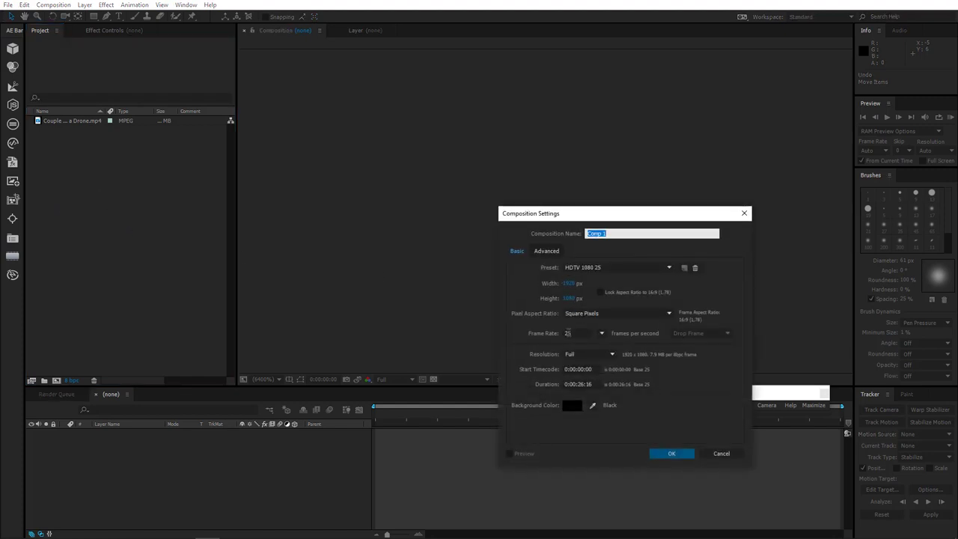
{"action": "left_click", "coordinate": [671, 455]}
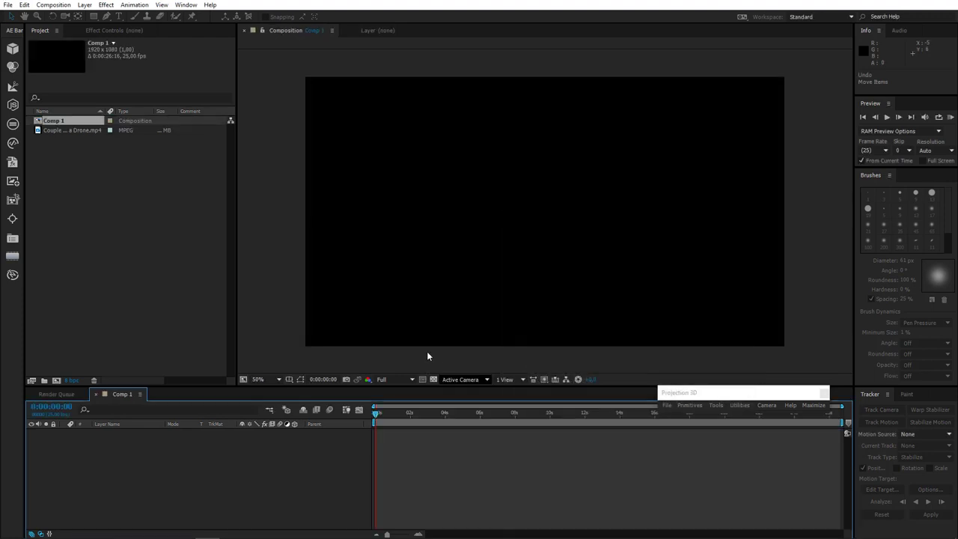
{"action": "left_click_drag", "start_coordinate": [66, 129], "coordinate": [177, 488]}
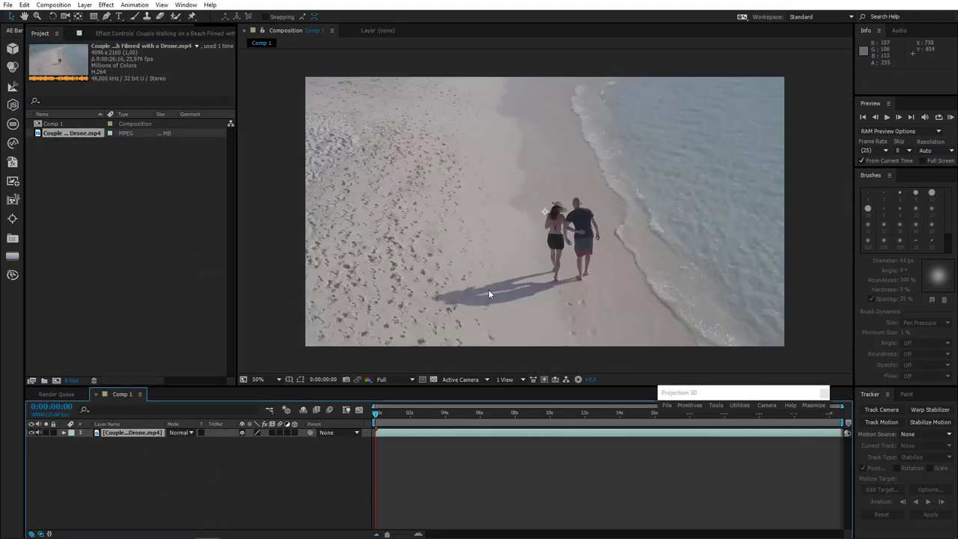
Step: Scale the drone clip to fit the composition frame
{"action": "key", "text": "comma"}
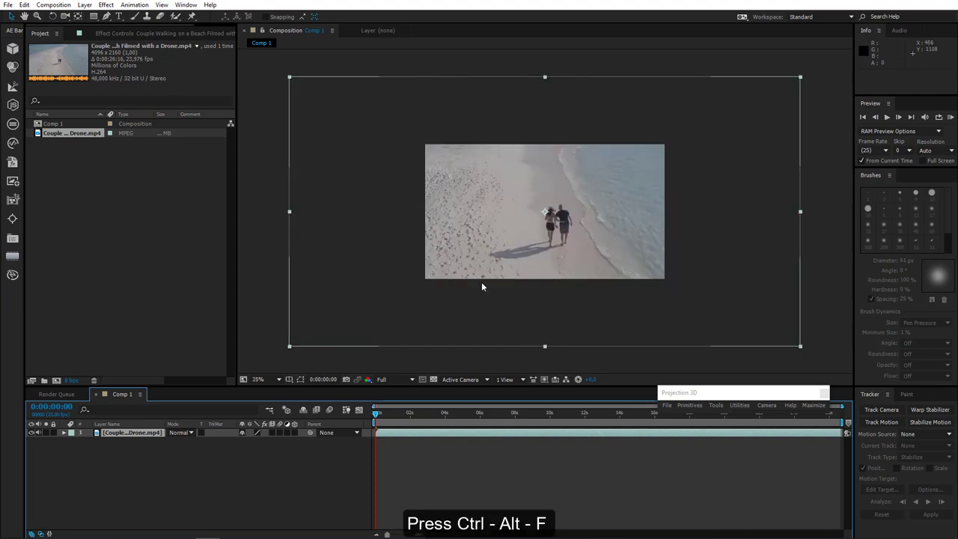
{"action": "key", "text": "ctrl+alt+f"}
{"action": "key", "text": "period"}
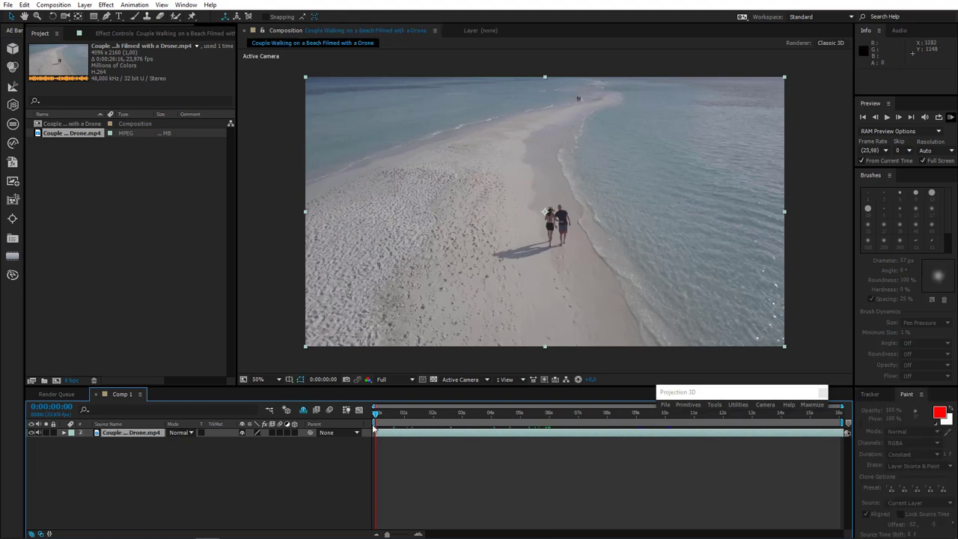
Step: End the work area at about 6 seconds and trim the composition to it
{"action": "left_click_drag", "start_coordinate": [375, 428], "coordinate": [550, 422]}
{"action": "left_click_drag", "start_coordinate": [845, 422], "coordinate": [556, 428]}
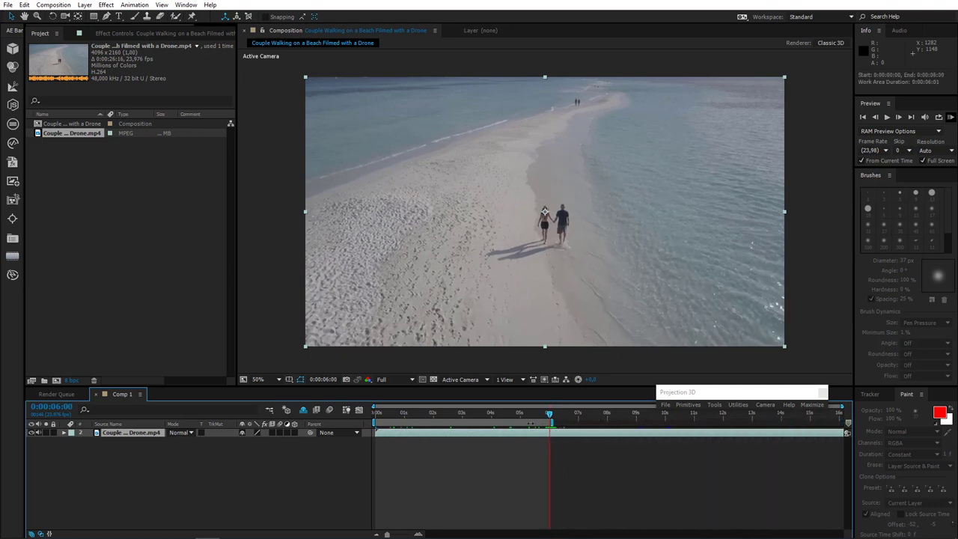
{"action": "right_click", "coordinate": [529, 423]}
{"action": "left_click", "coordinate": [546, 451]}
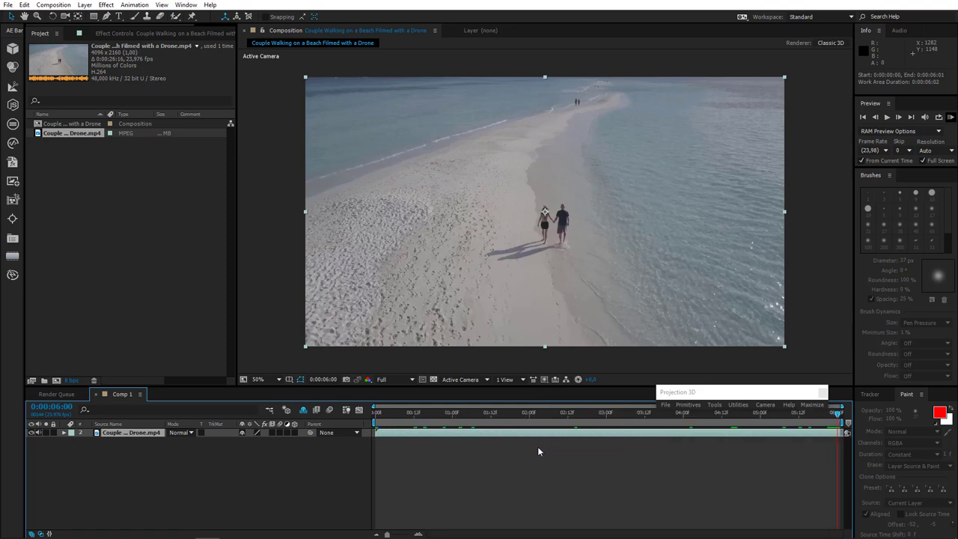
Step: Pre-compose the drone footage layer and preview the shortened clip
{"action": "left_click", "coordinate": [114, 437]}
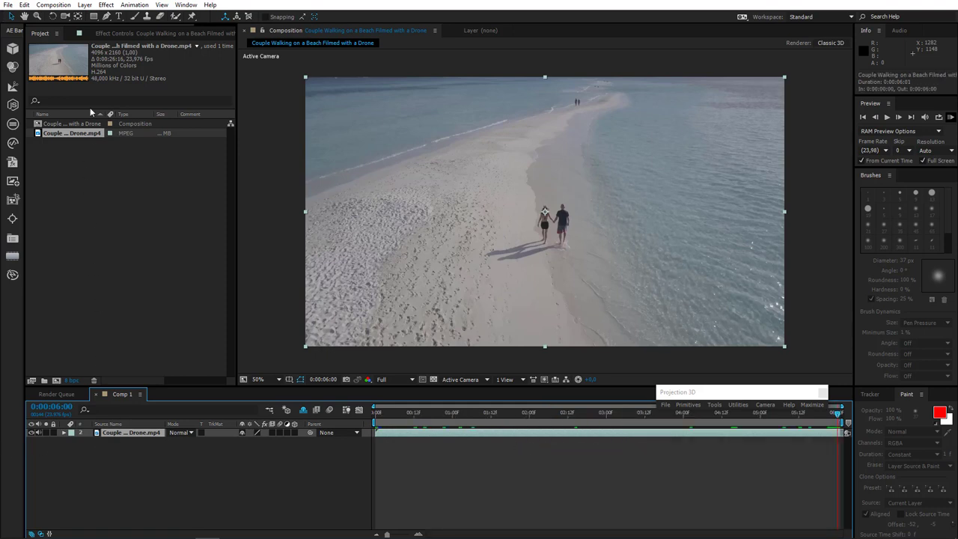
{"action": "left_click", "coordinate": [85, 5]}
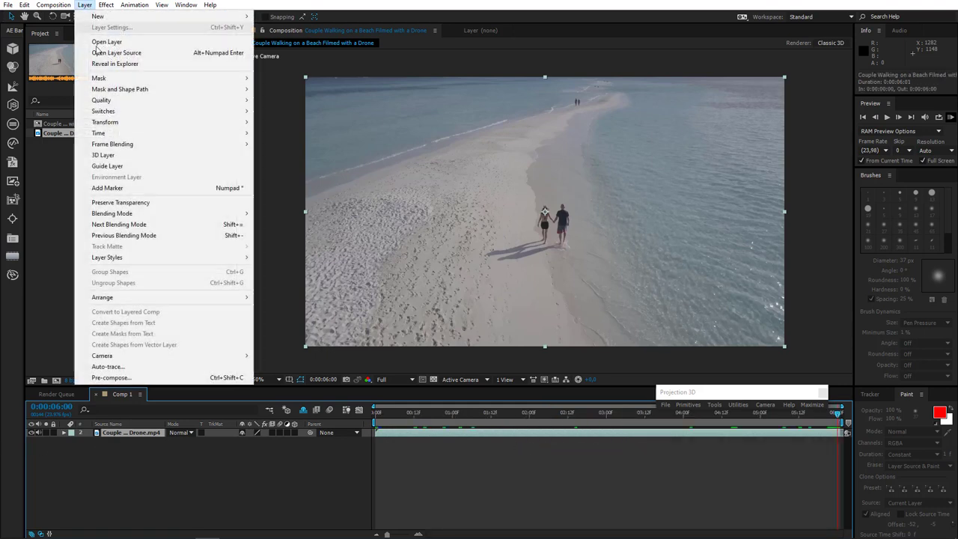
{"action": "left_click", "coordinate": [112, 378]}
{"action": "left_click", "coordinate": [503, 320]}
{"action": "key", "text": "space"}
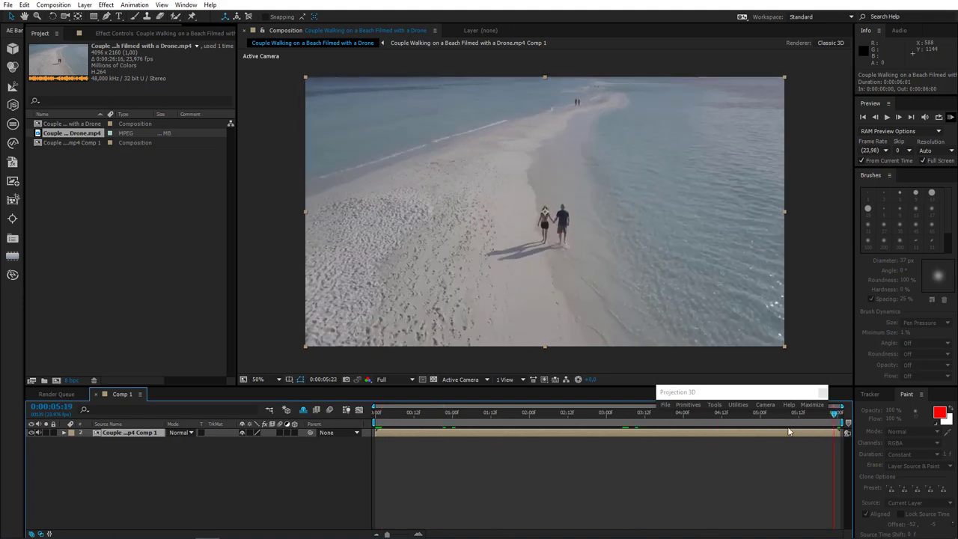
{"action": "key", "text": "space"}
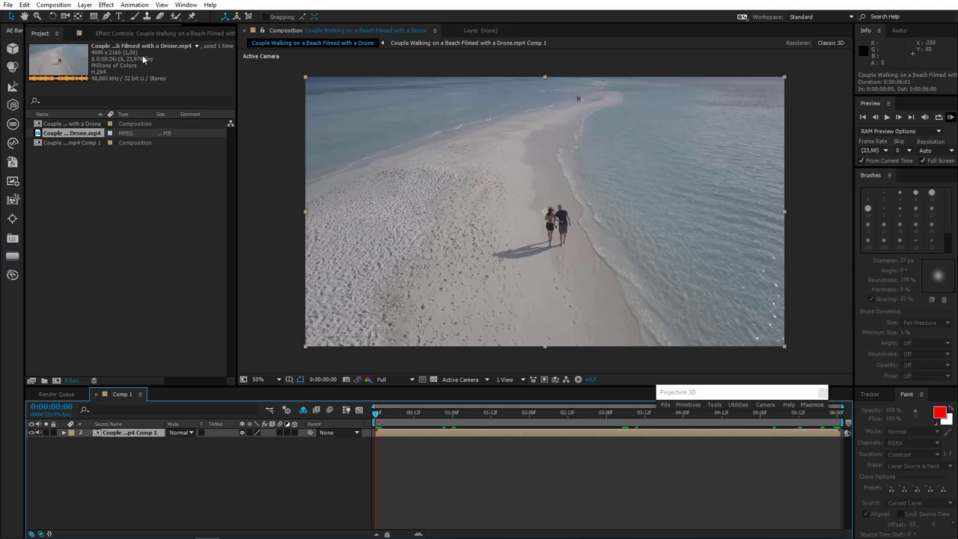
{"action": "left_click", "coordinate": [107, 6]}
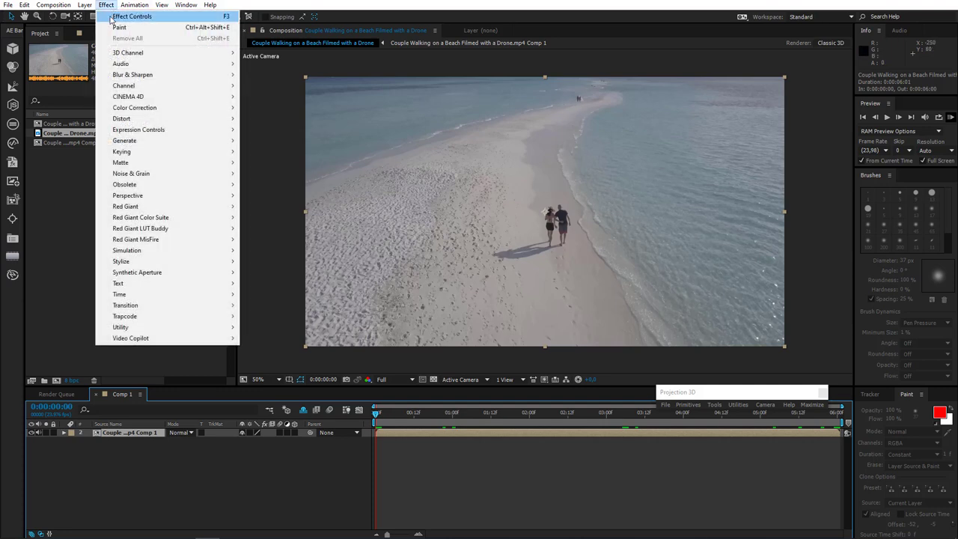
{"action": "mouse_move", "coordinate": [146, 196]}
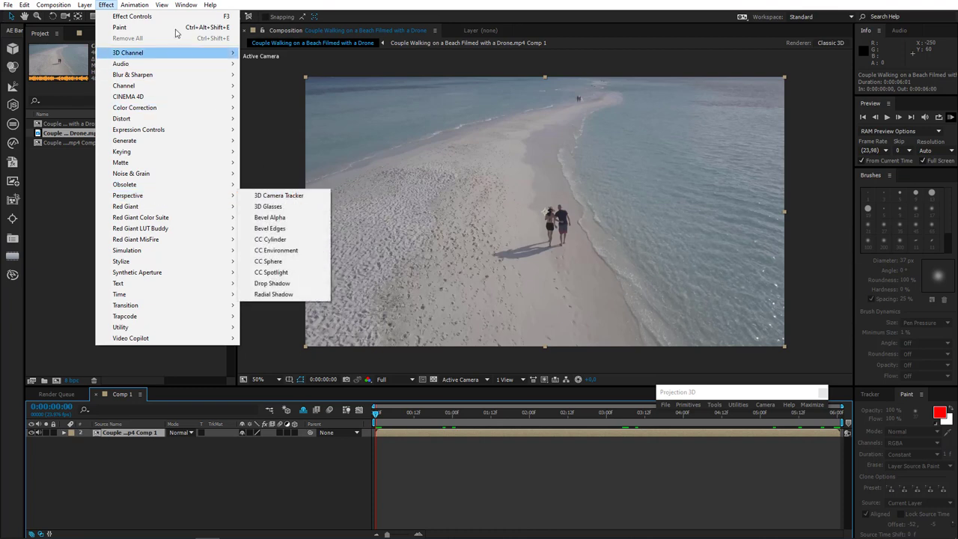
{"action": "mouse_move", "coordinate": [135, 5]}
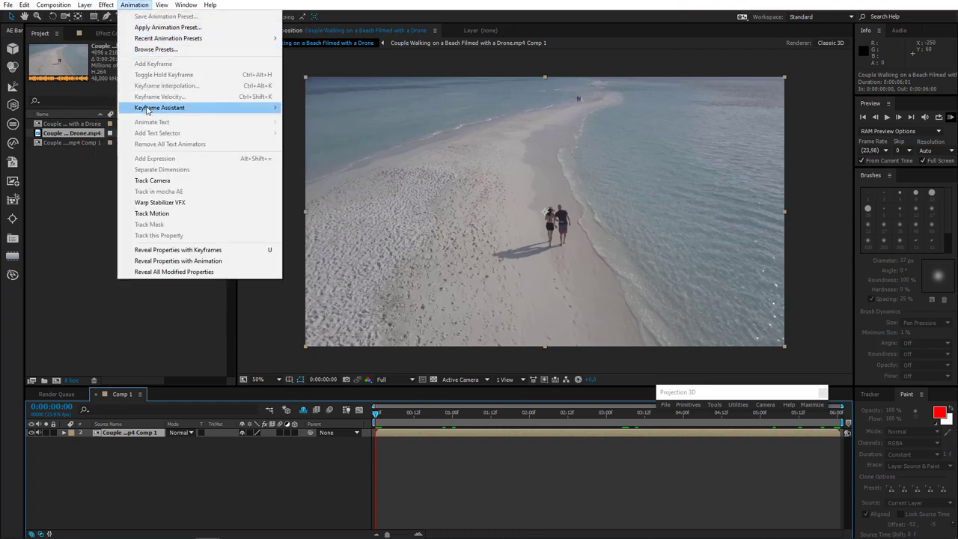
{"action": "left_click", "coordinate": [171, 181]}
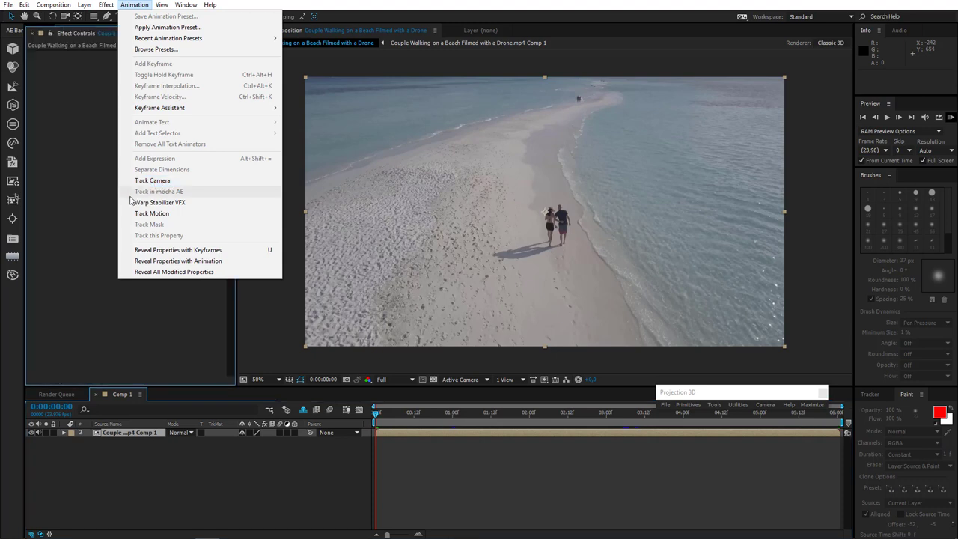
{"action": "left_click", "coordinate": [510, 300]}
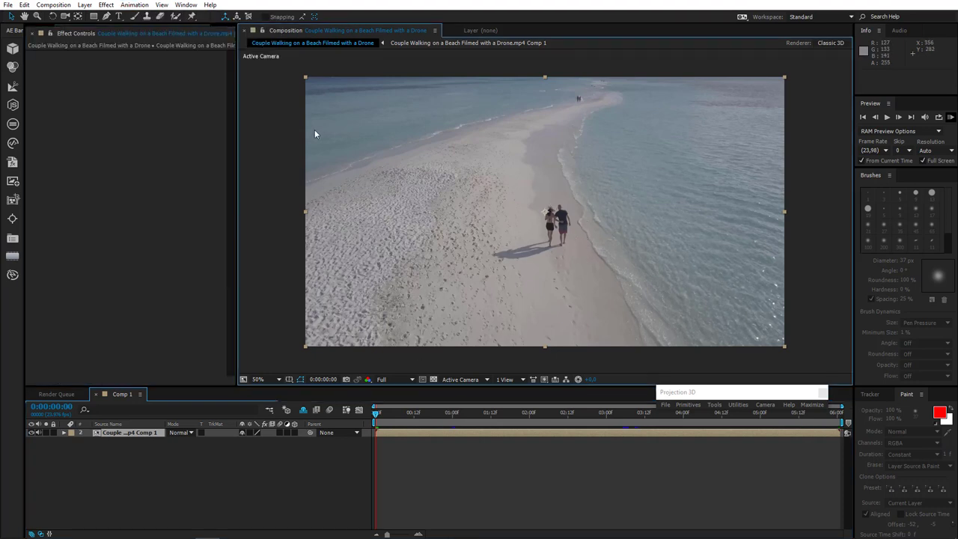
Step: Open the pre-composed clip and draw a closed eight-point Pen mask around the couple and their shadow
{"action": "left_click", "coordinate": [107, 16]}
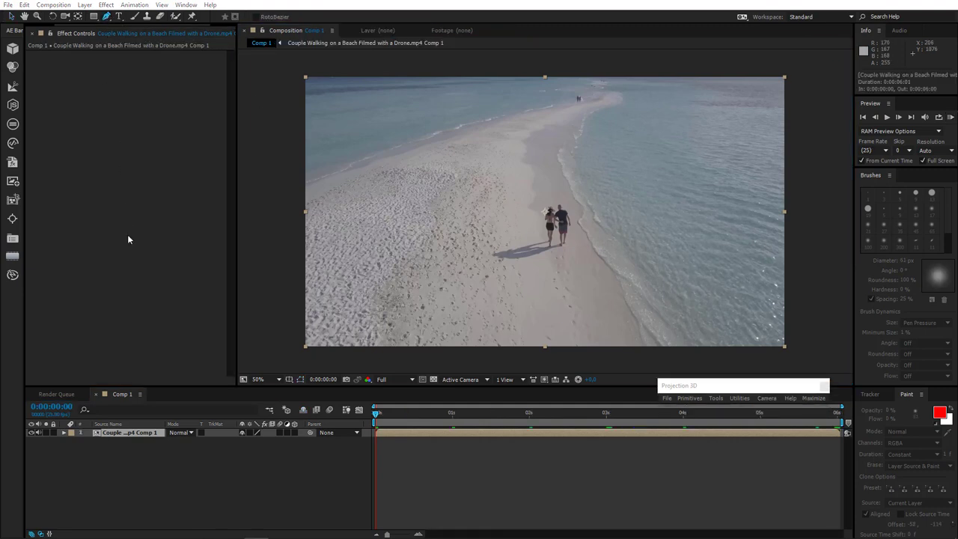
{"action": "double_click", "coordinate": [125, 433]}
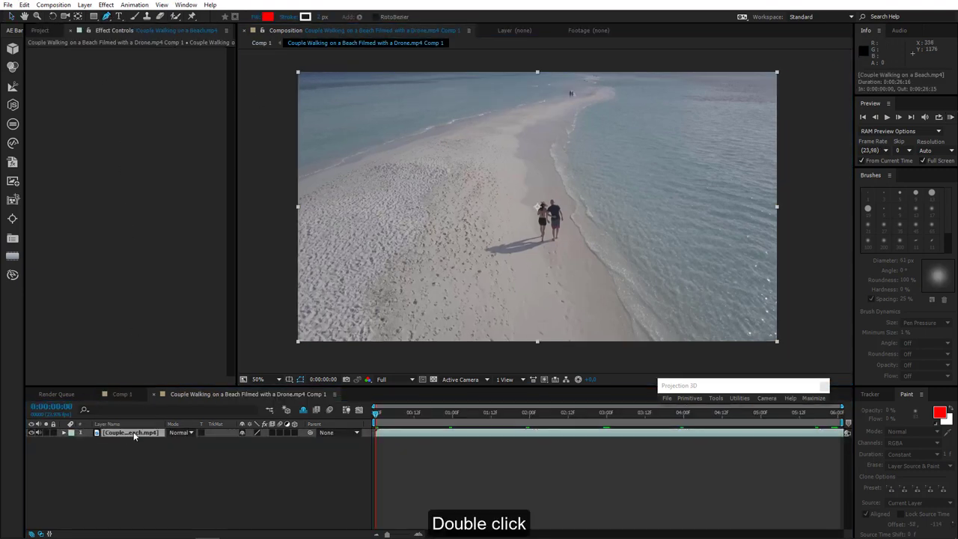
{"action": "left_click", "coordinate": [566, 240]}
{"action": "left_click", "coordinate": [569, 218]}
{"action": "left_click", "coordinate": [557, 200]}
{"action": "left_click", "coordinate": [531, 200]}
{"action": "left_click", "coordinate": [527, 229]}
{"action": "left_click", "coordinate": [482, 248]}
{"action": "left_click", "coordinate": [492, 259]}
{"action": "left_click", "coordinate": [533, 253]}
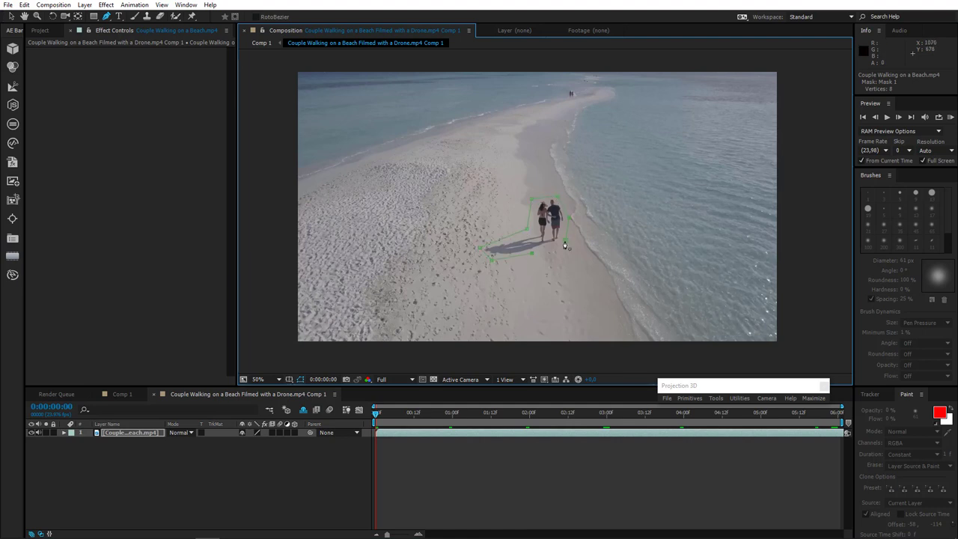
{"action": "left_click", "coordinate": [566, 241]}
Step: Keyframe the mask path at 0 seconds and shift the mask onto the couple at 2 seconds
{"action": "left_click", "coordinate": [139, 433]}
{"action": "key", "text": "m"}
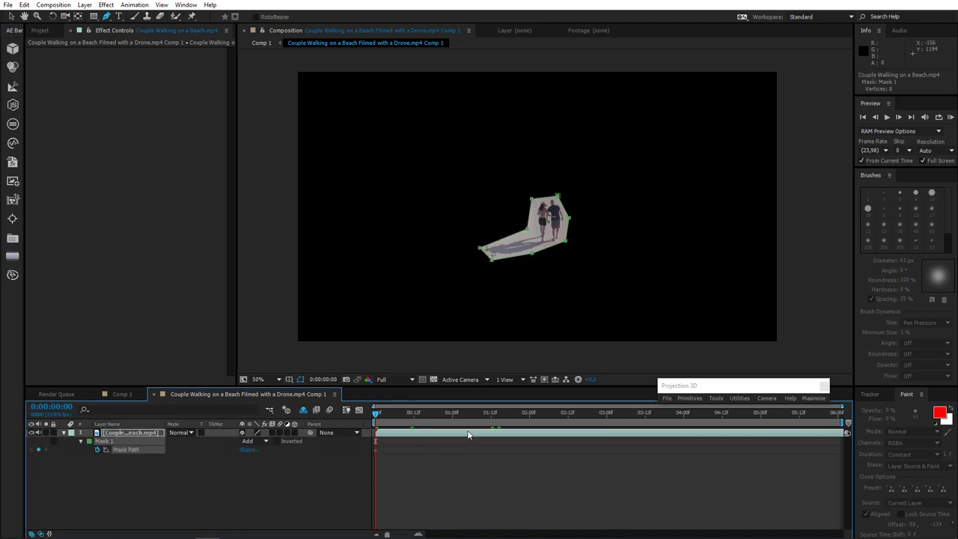
{"action": "left_click", "coordinate": [529, 415]}
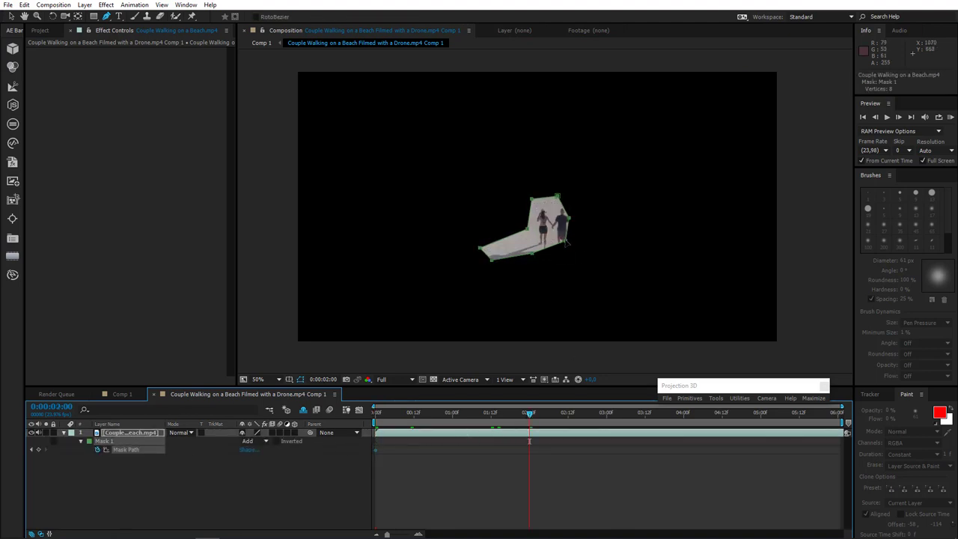
{"action": "left_click_drag", "start_coordinate": [566, 243], "coordinate": [565, 251]}
Step: Set the mask mode to Subtract and enlarge the mask in width and height at 2 seconds to cover the couple
{"action": "left_click", "coordinate": [249, 442]}
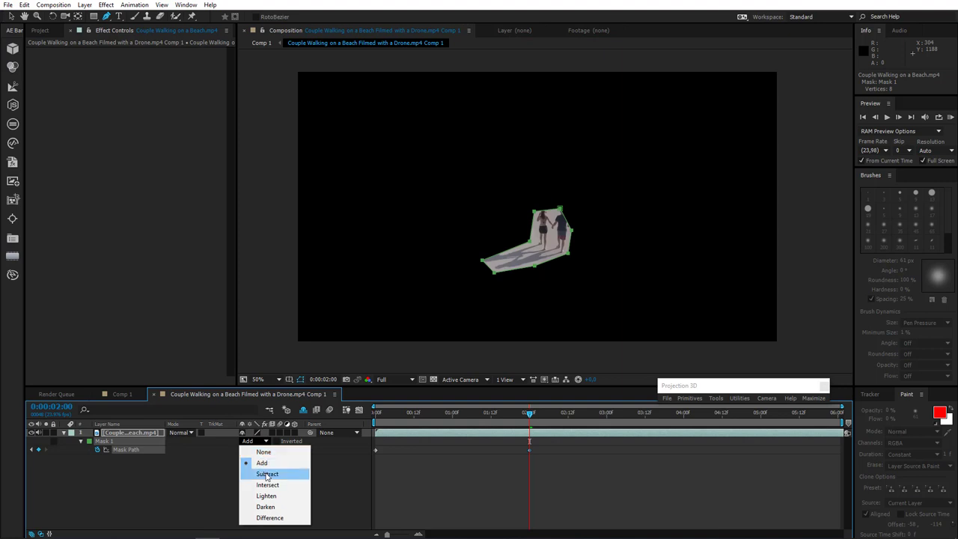
{"action": "left_click", "coordinate": [268, 474]}
{"action": "key", "text": "v"}
{"action": "double_click", "coordinate": [570, 227]}
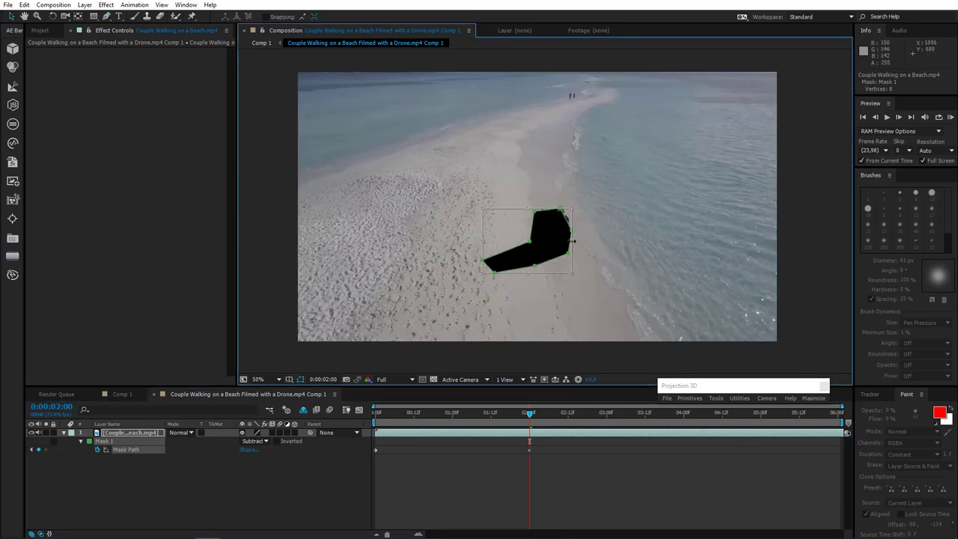
{"action": "left_click_drag", "start_coordinate": [572, 240], "coordinate": [579, 241]}
{"action": "left_click_drag", "start_coordinate": [528, 209], "coordinate": [530, 201]}
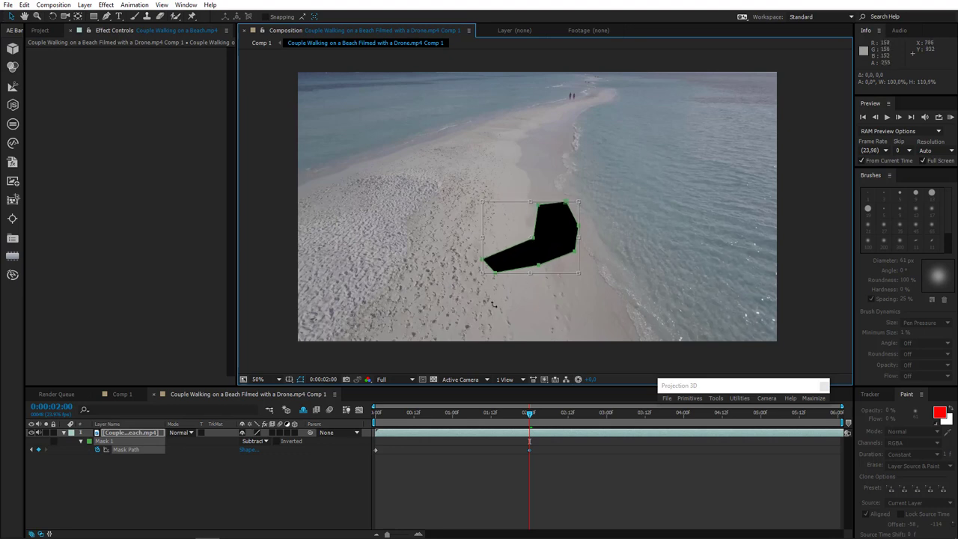
{"action": "key", "text": "Return"}
Step: Reposition the mask over the walking couple at 4 seconds and at 6 seconds to add path keyframes
{"action": "left_click", "coordinate": [682, 415]}
{"action": "left_click_drag", "start_coordinate": [577, 253], "coordinate": [569, 249]}
{"action": "left_click", "coordinate": [840, 415]}
{"action": "left_click_drag", "start_coordinate": [569, 246], "coordinate": [562, 242]}
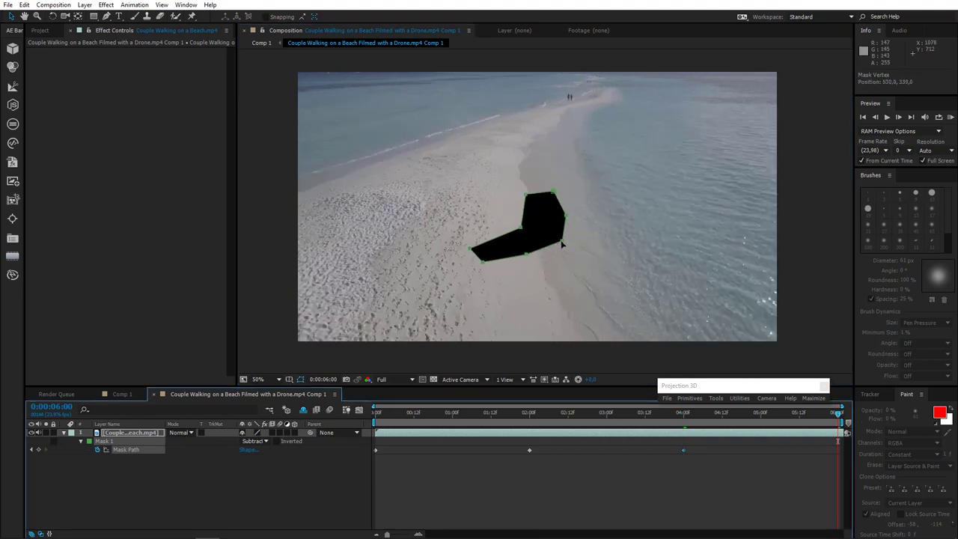
Step: Check at several times from the end back to the start that the mask covers the couple
{"action": "left_click", "coordinate": [796, 412]}
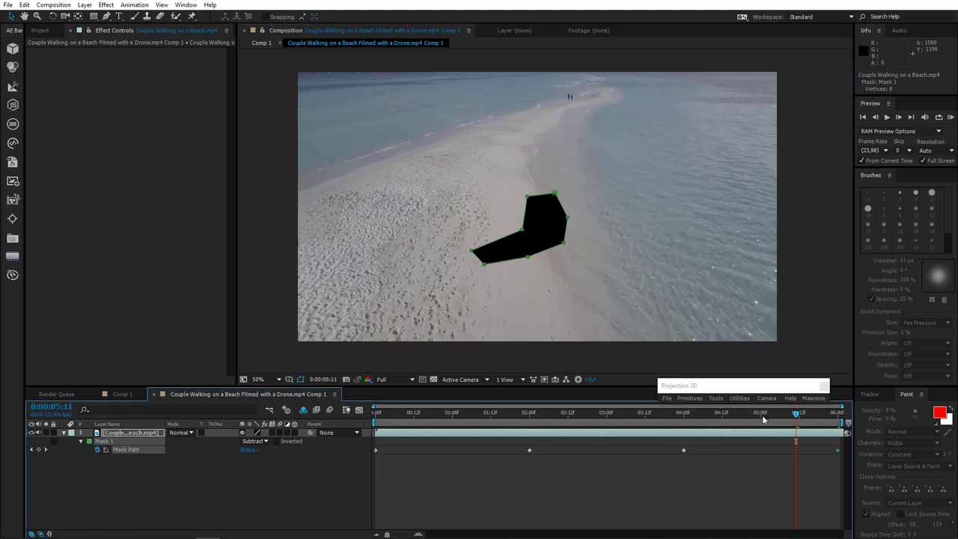
{"action": "left_click", "coordinate": [764, 414]}
{"action": "left_click", "coordinate": [709, 426]}
{"action": "left_click", "coordinate": [643, 426]}
{"action": "left_click", "coordinate": [602, 427]}
{"action": "left_click", "coordinate": [566, 426]}
{"action": "left_click", "coordinate": [486, 414]}
{"action": "left_click", "coordinate": [441, 417]}
{"action": "left_click", "coordinate": [375, 413]}
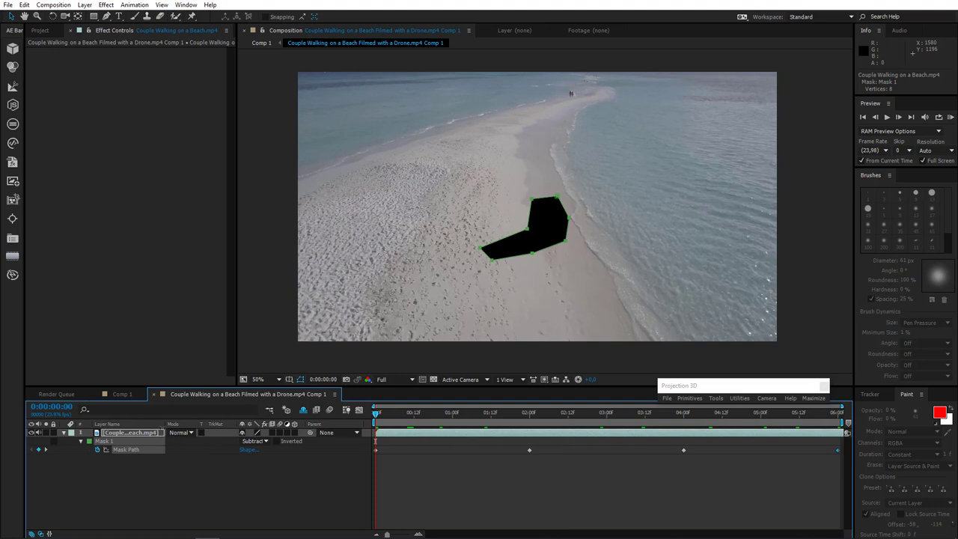
Step: Return to Comp 1 and apply the 3D Camera Tracker effect to the pre-composed clip
{"action": "left_click", "coordinate": [123, 394]}
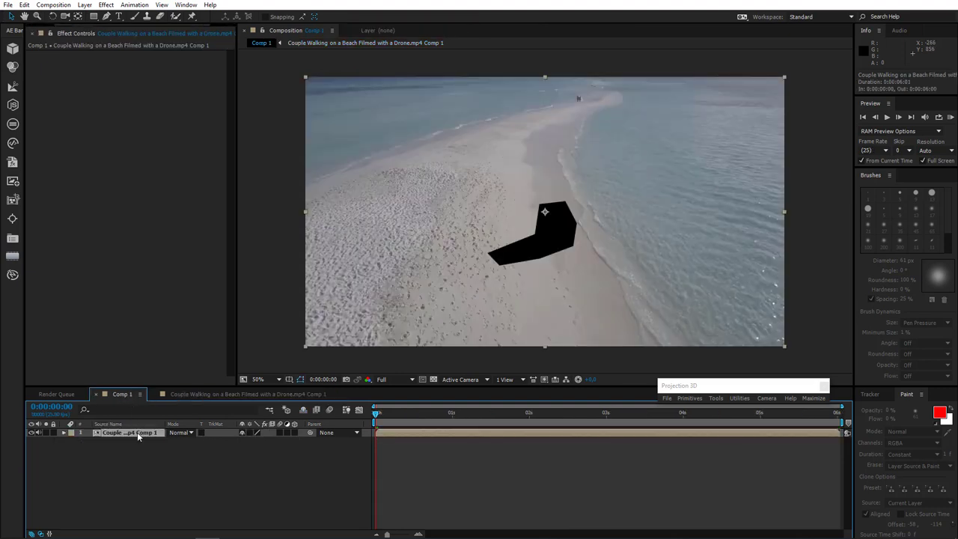
{"action": "left_click", "coordinate": [106, 4]}
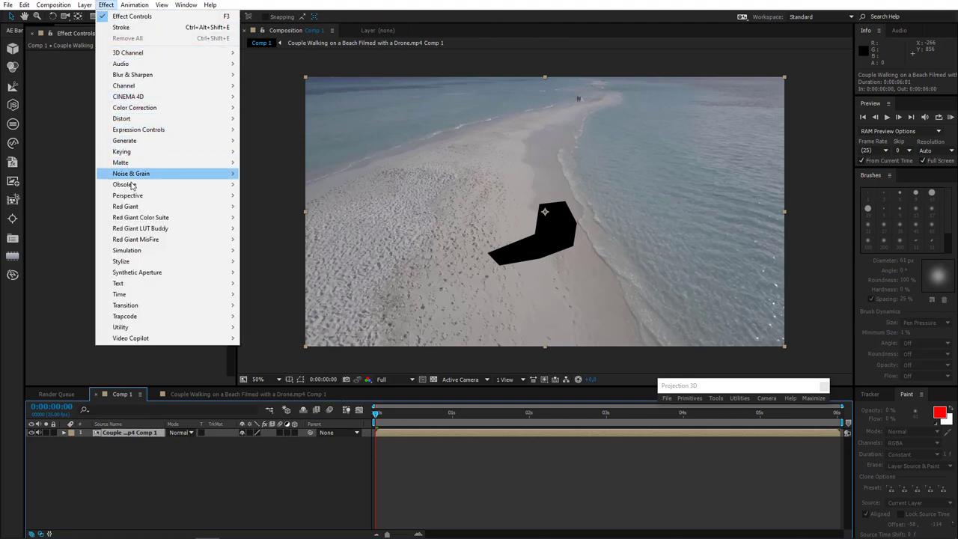
{"action": "mouse_move", "coordinate": [135, 199]}
{"action": "left_click", "coordinate": [280, 199]}
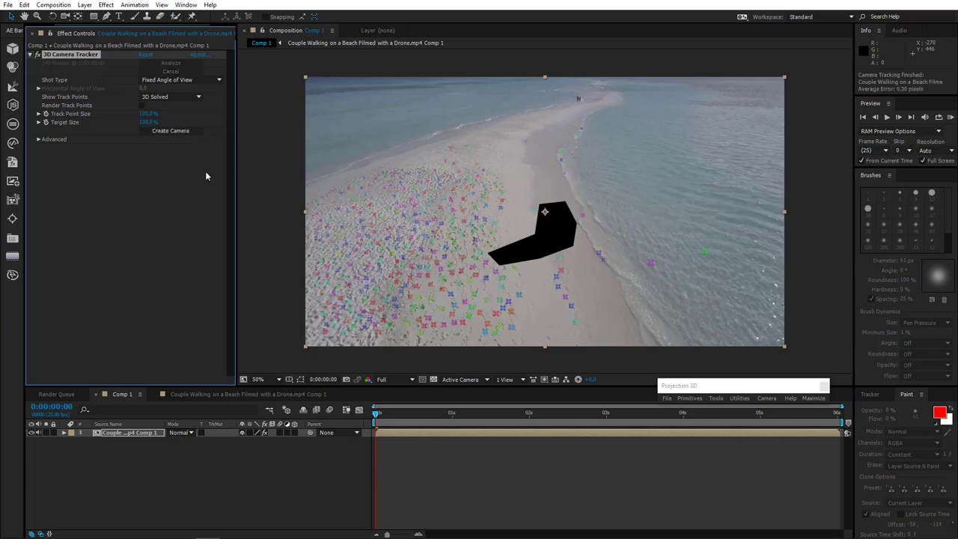
Step: Delete the subtract mask from the footage layer inside the pre-composed clip
{"action": "left_click", "coordinate": [223, 395]}
{"action": "left_click", "coordinate": [117, 441]}
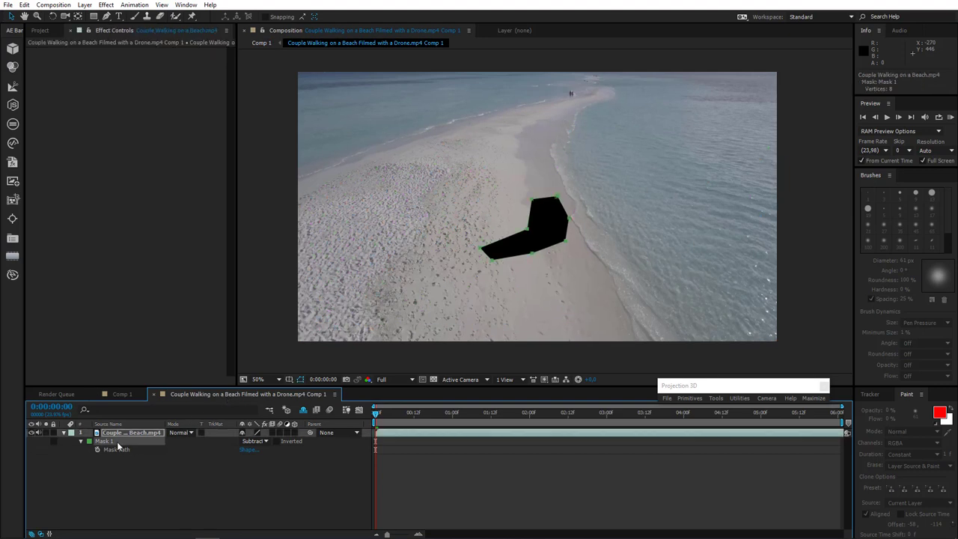
{"action": "key", "text": "Delete"}
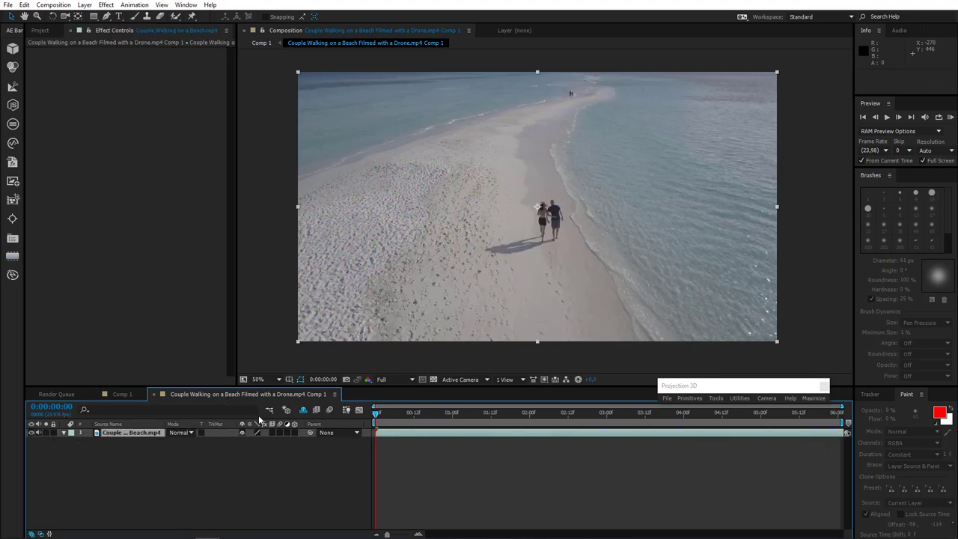
Step: Go back to Comp 1 and select the 3D Camera Tracker effect to display its track points
{"action": "left_click", "coordinate": [133, 396]}
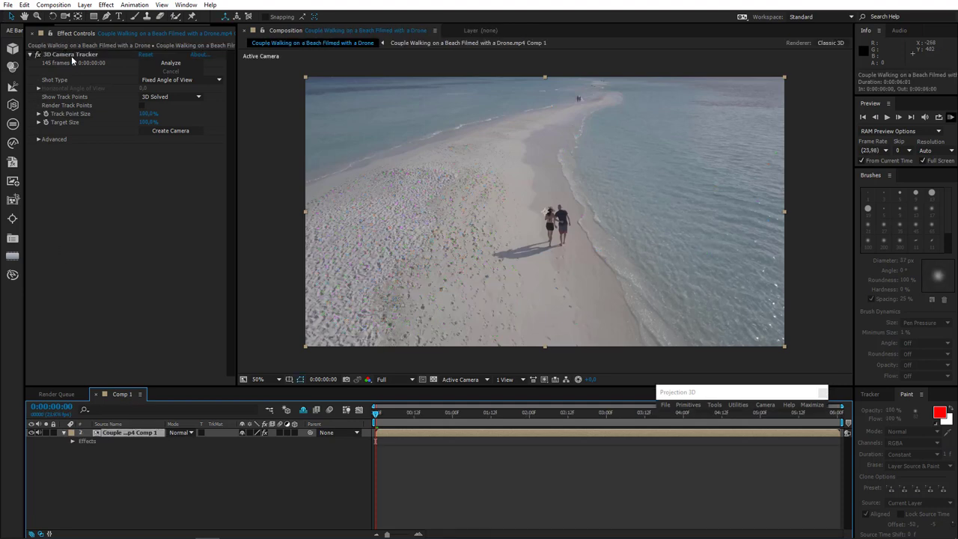
{"action": "left_click", "coordinate": [71, 55]}
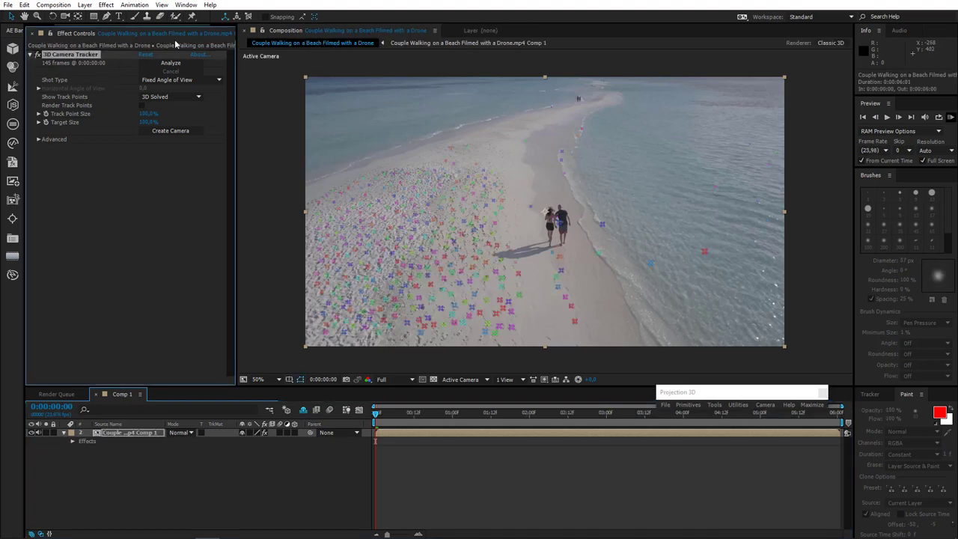
Step: Select the track points across the far part of the sand and set them as the ground plane and origin
{"action": "left_click", "coordinate": [601, 109]}
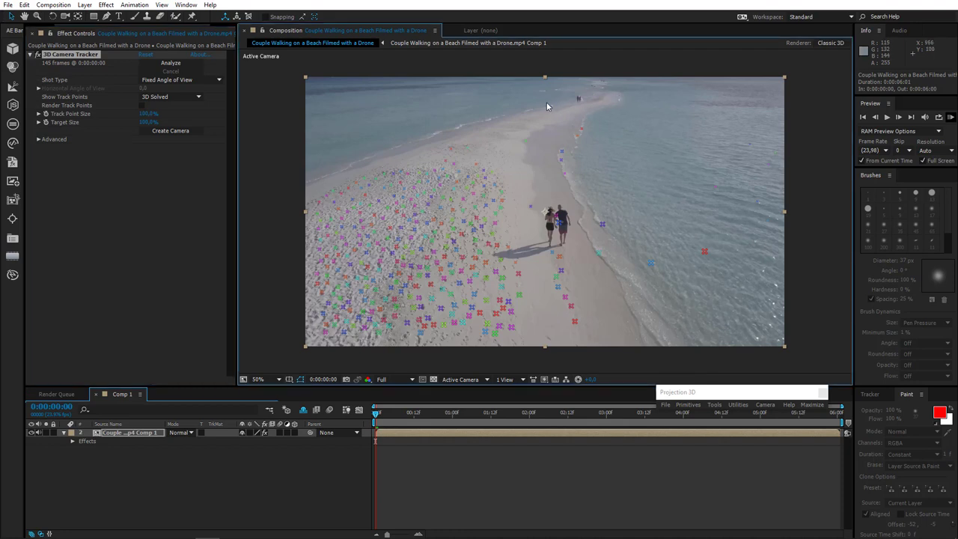
{"action": "left_click", "coordinate": [580, 128]}
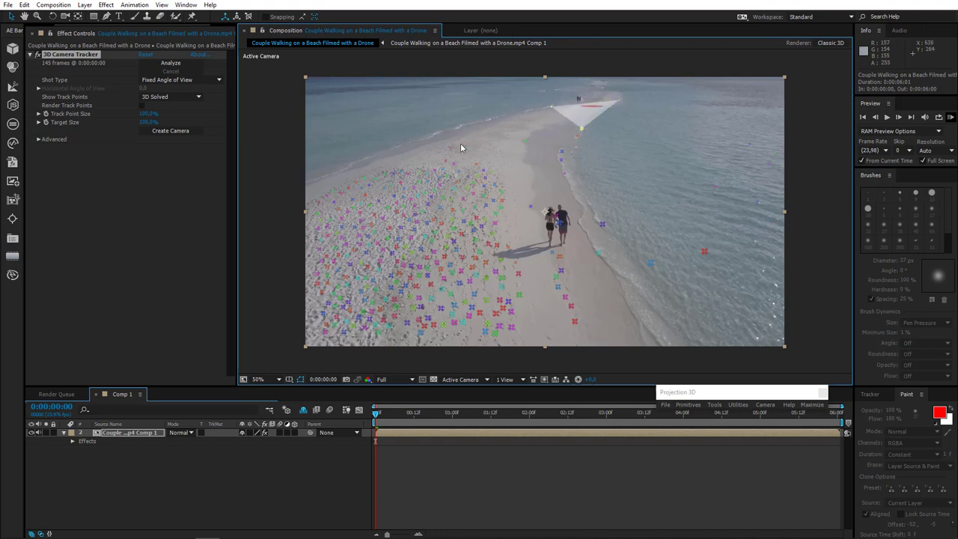
{"action": "left_click_drag", "start_coordinate": [457, 145], "coordinate": [464, 163]}
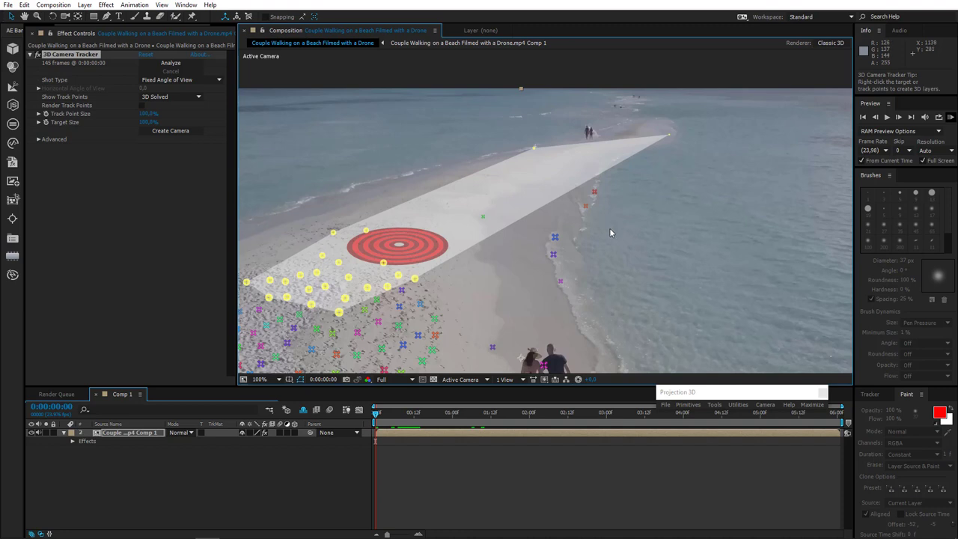
{"action": "right_click", "coordinate": [383, 264]}
{"action": "left_click", "coordinate": [436, 352]}
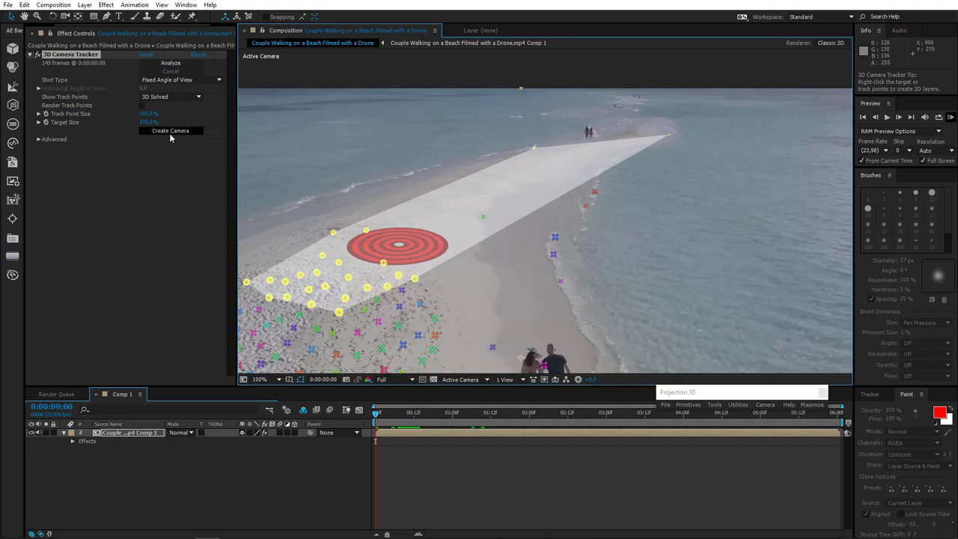
Step: Check the solve method and average error in the tracker's advanced settings and create the tracked camera
{"action": "left_click", "coordinate": [39, 140]}
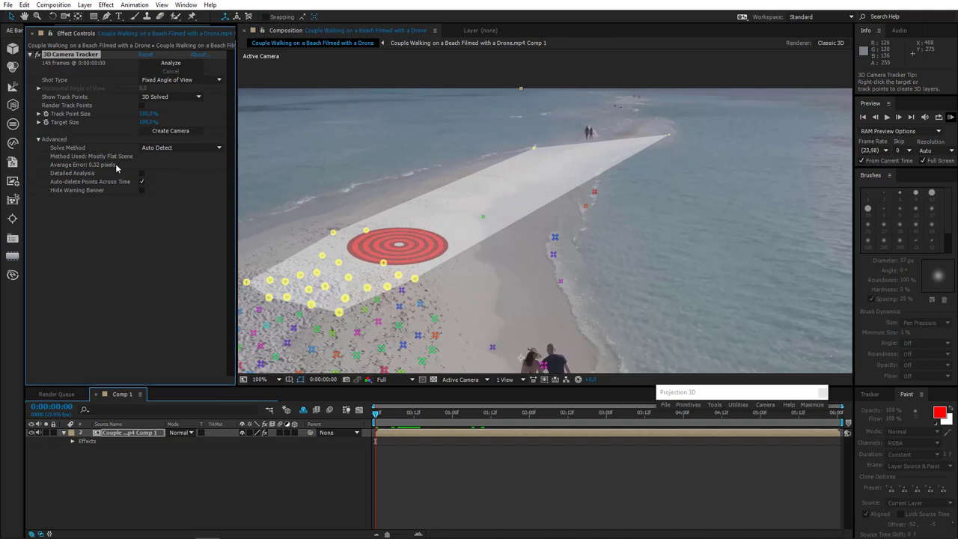
{"action": "left_click", "coordinate": [54, 141]}
{"action": "left_click", "coordinate": [154, 131]}
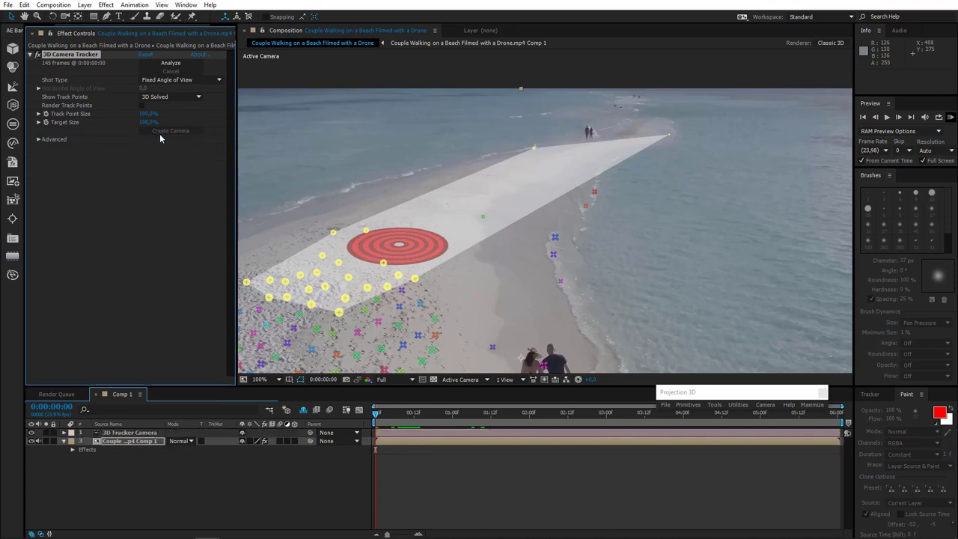
Step: Create a Projection 3D projection numbered 1 from the 3D Tracker Camera and the pre-composed clip
{"action": "left_click", "coordinate": [155, 462]}
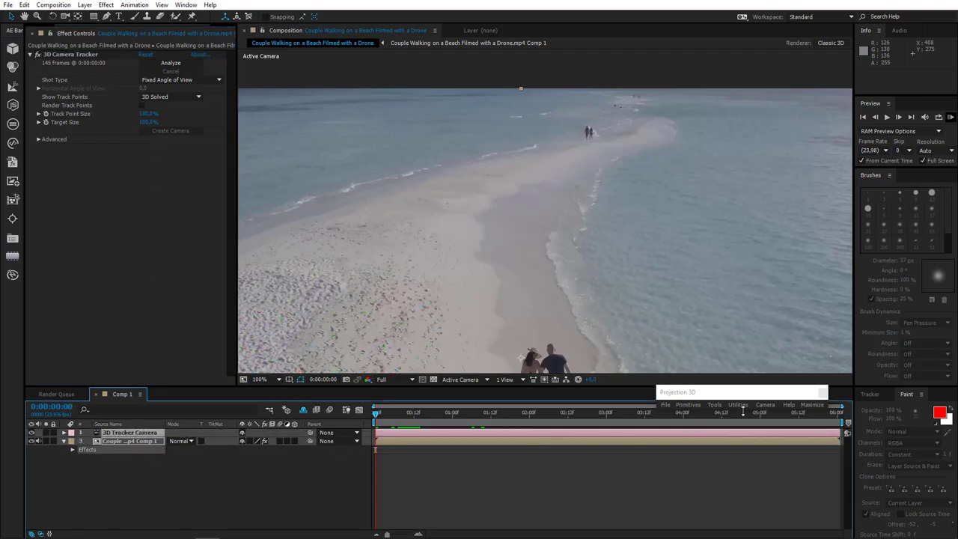
{"action": "left_click", "coordinate": [814, 406]}
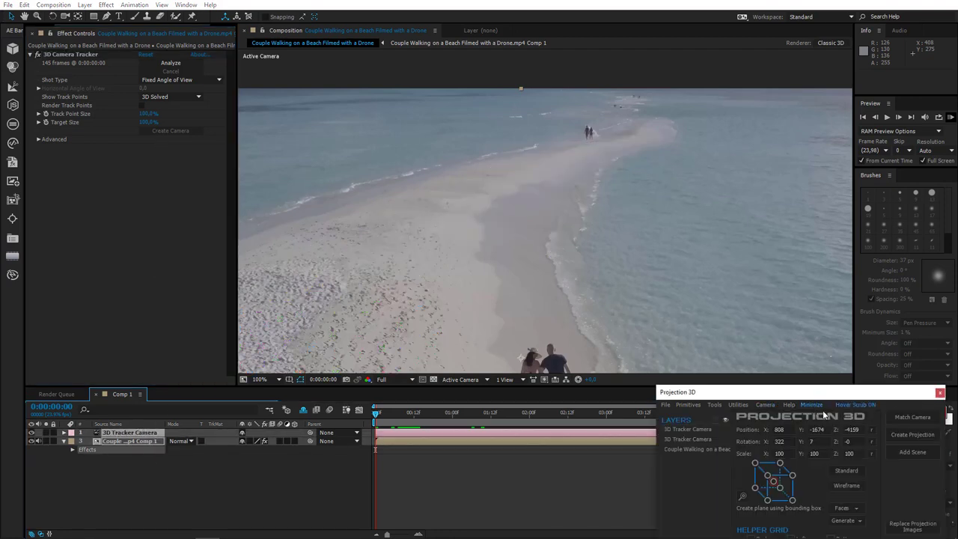
{"action": "left_click", "coordinate": [913, 436]}
{"action": "double_click", "coordinate": [480, 274]}
{"action": "type", "text": "1"}
{"action": "left_click", "coordinate": [522, 274]}
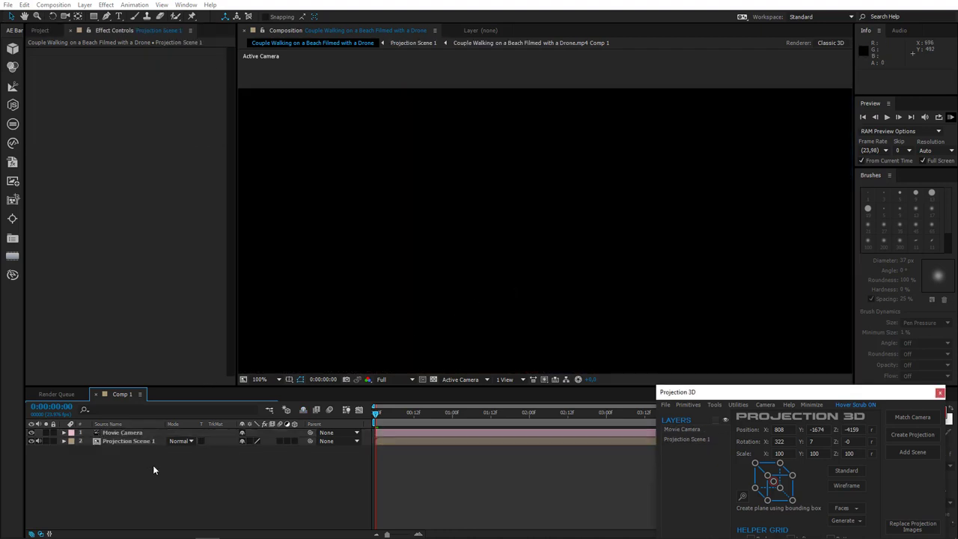
Step: Open the Projection Scene 1 composition and show its shy layers
{"action": "double_click", "coordinate": [137, 442]}
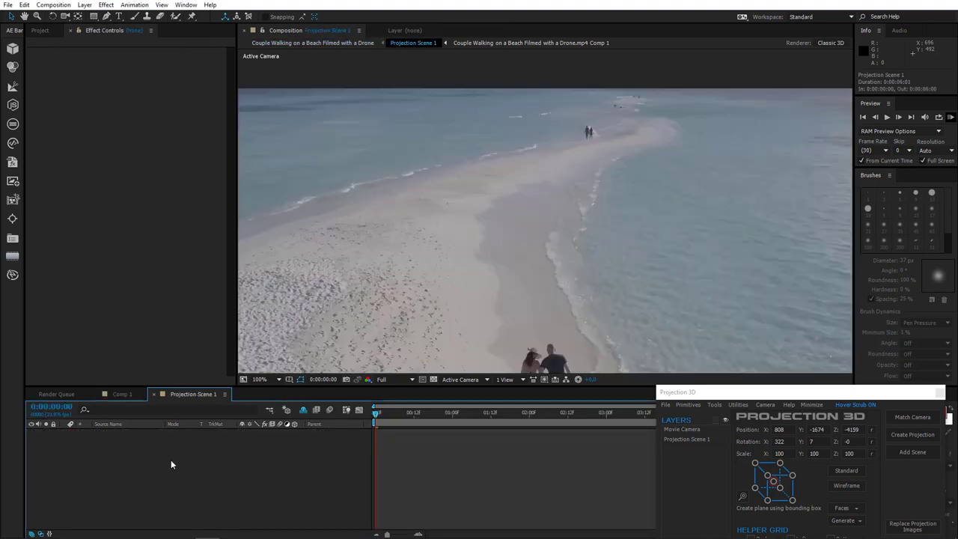
{"action": "left_click", "coordinate": [263, 379]}
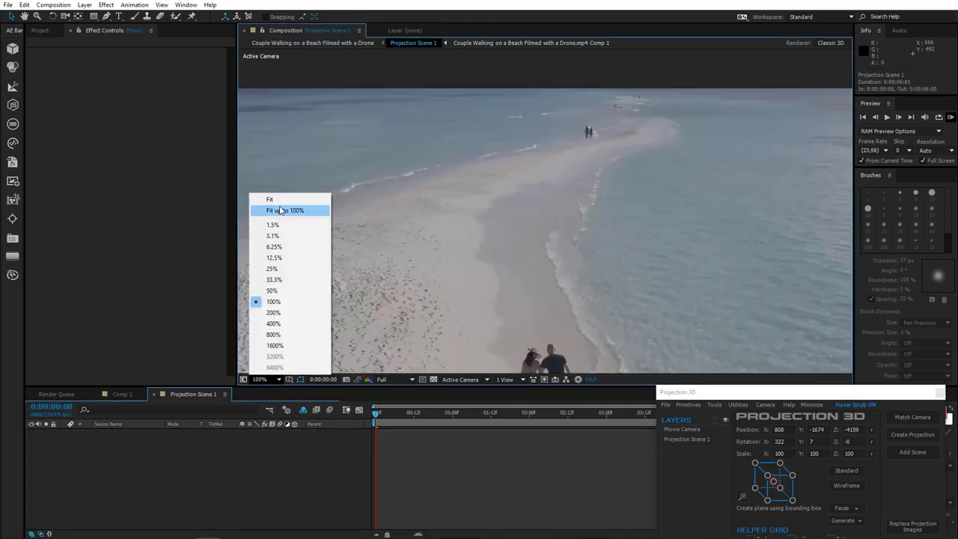
{"action": "left_click", "coordinate": [281, 210]}
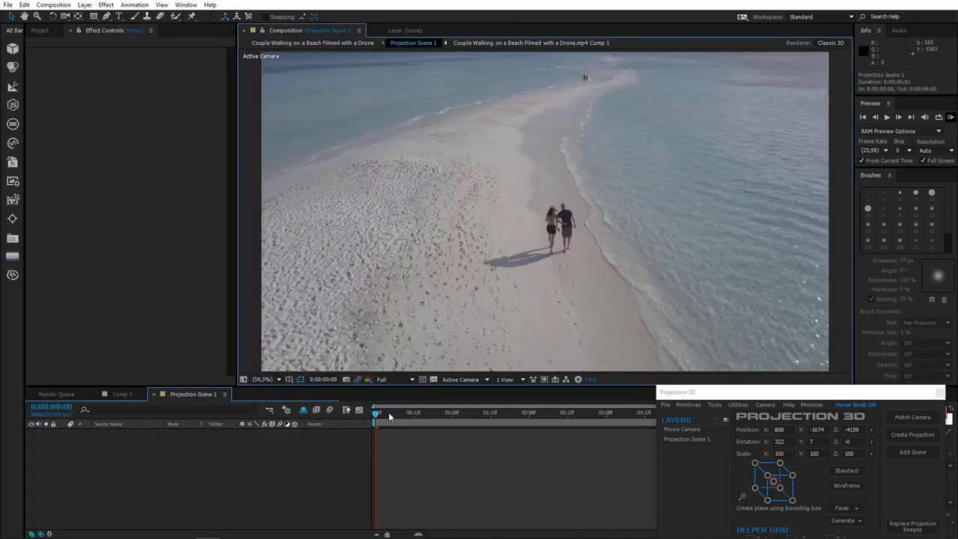
{"action": "key", "text": "ctrl+b"}
{"action": "left_click", "coordinate": [303, 411]}
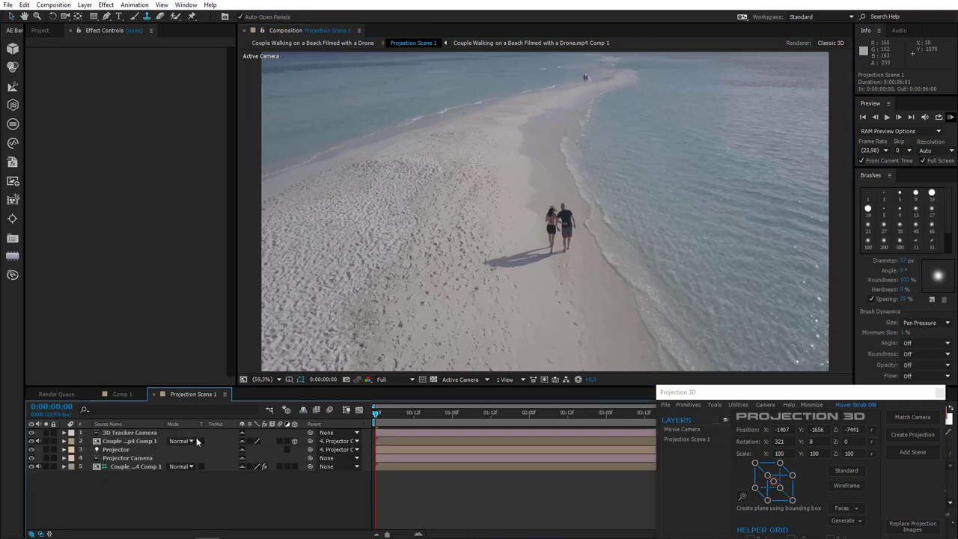
Step: Apply Freeze Frame to the Projection Image layer at 0:00:00:00
{"action": "left_click", "coordinate": [120, 443]}
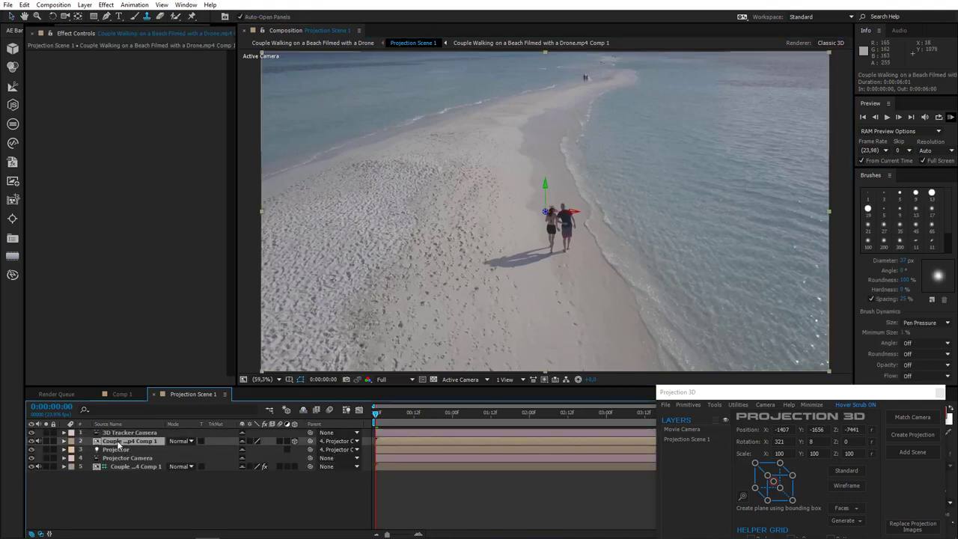
{"action": "left_click", "coordinate": [124, 425]}
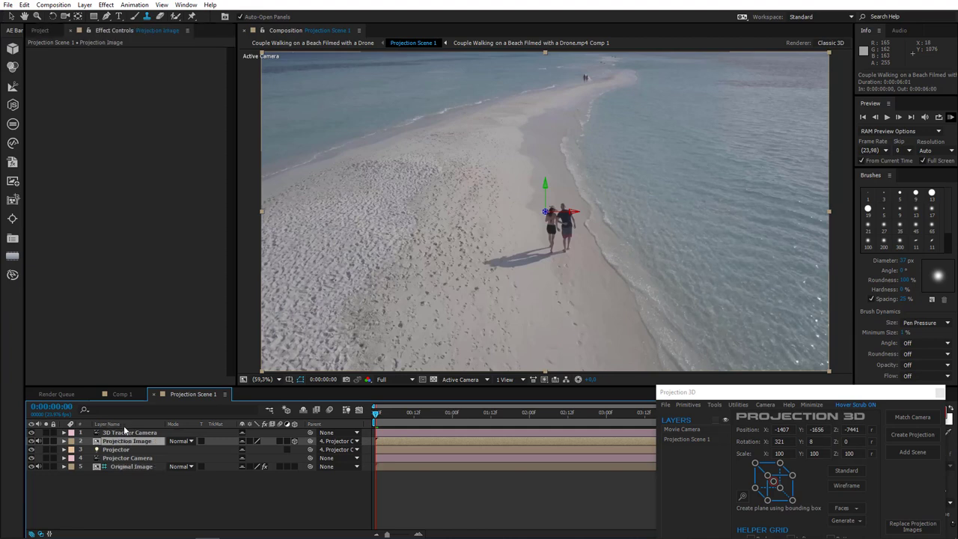
{"action": "left_click", "coordinate": [123, 425]}
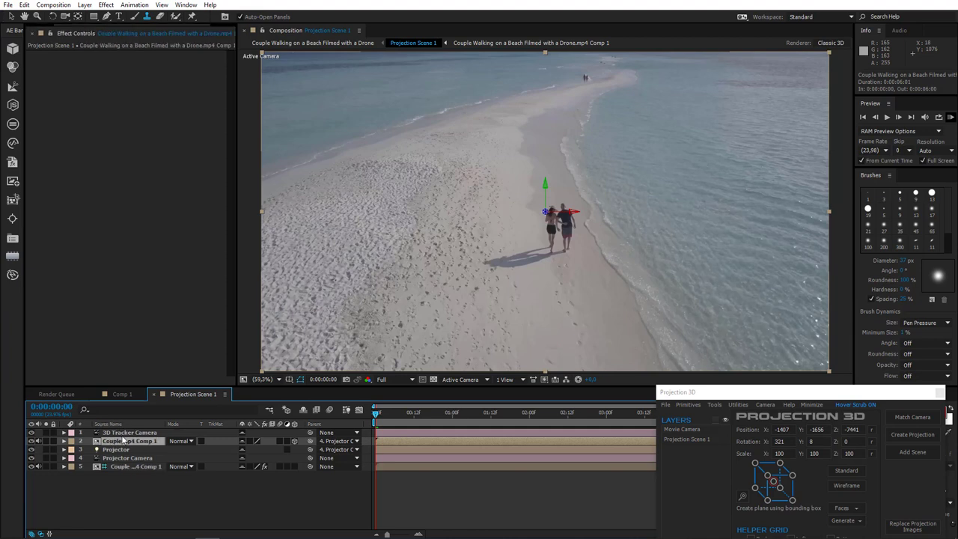
{"action": "right_click", "coordinate": [134, 445]}
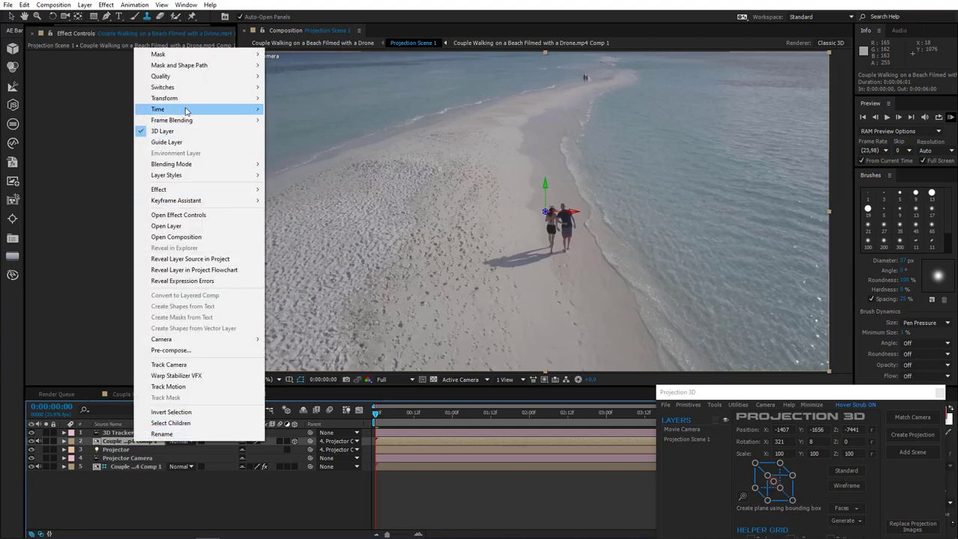
{"action": "mouse_move", "coordinate": [212, 110]}
{"action": "left_click", "coordinate": [296, 141]}
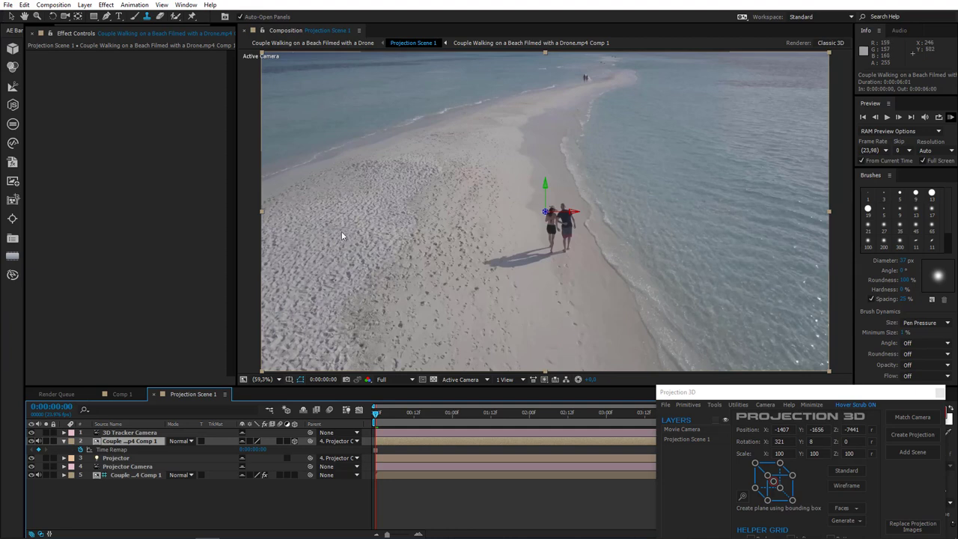
Step: Open the Projection Image layer in its layer view and paint out the distant pair of walkers with the Clone Stamp
{"action": "left_click", "coordinate": [84, 5]}
{"action": "left_click", "coordinate": [153, 37]}
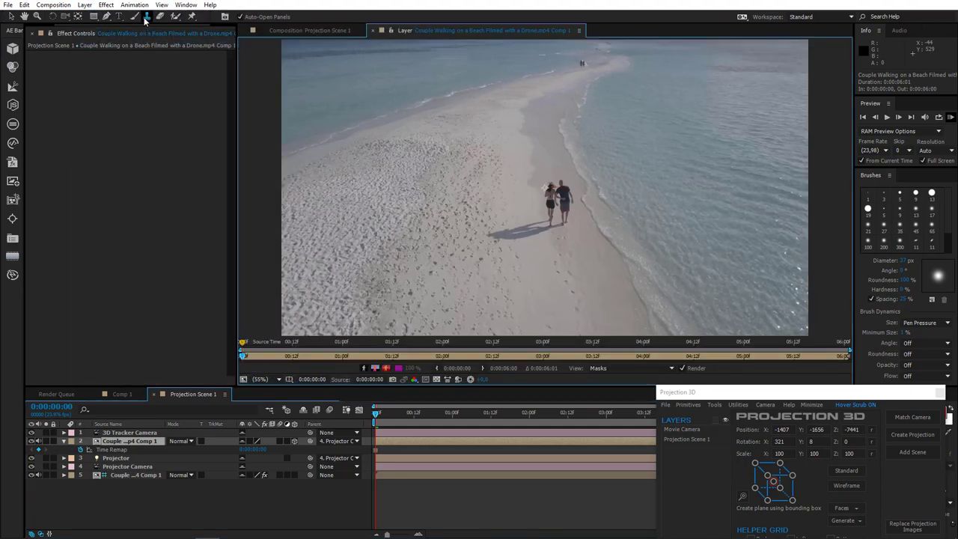
{"action": "left_click", "coordinate": [146, 17]}
{"action": "scroll", "coordinate": [541, 194], "scroll_direction": "up", "scroll_amount": 1}
{"action": "mouse_move", "coordinate": [546, 150]}
{"action": "left_mouse_down"}
{"action": "mouse_move", "coordinate": [483, 308]}
{"action": "mouse_move", "coordinate": [463, 327]}
{"action": "left_mouse_up"}
{"action": "left_click_drag", "start_coordinate": [531, 166], "coordinate": [516, 210]}
{"action": "scroll", "coordinate": [517, 208], "scroll_direction": "up", "scroll_amount": 2}
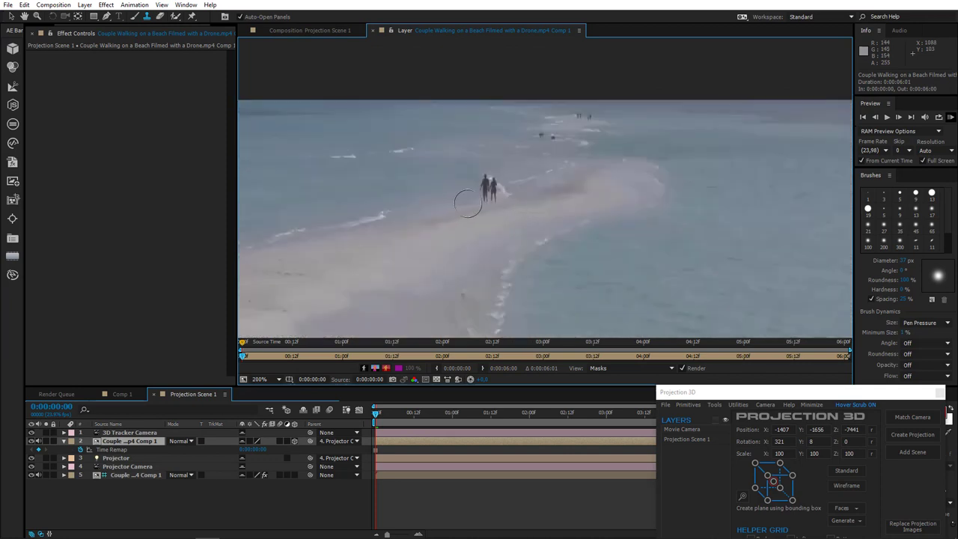
{"action": "scroll", "coordinate": [467, 201], "scroll_direction": "up", "scroll_amount": 2}
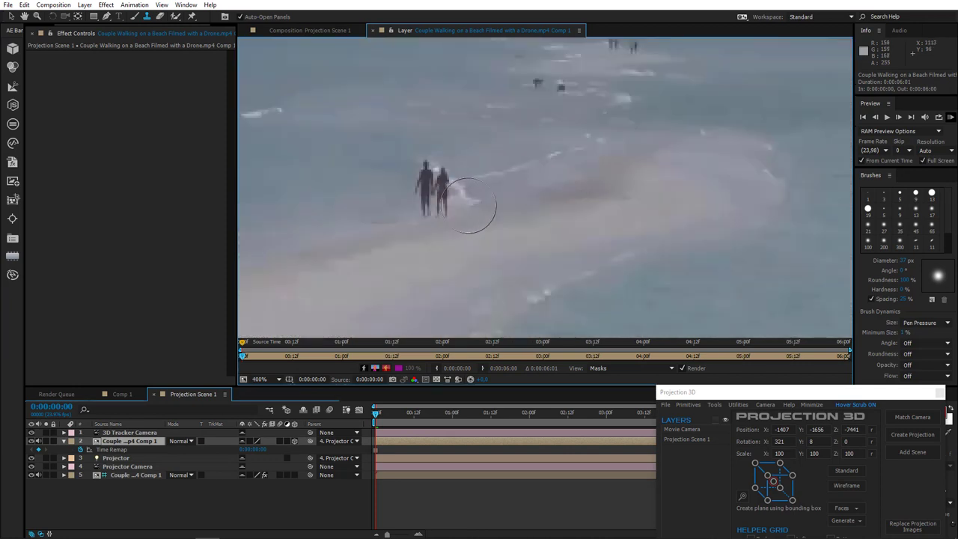
{"action": "left_click", "coordinate": [360, 225], "text": "alt"}
{"action": "mouse_move", "coordinate": [423, 209]}
{"action": "left_mouse_down"}
{"action": "mouse_move", "coordinate": [424, 184]}
{"action": "mouse_move", "coordinate": [438, 171]}
{"action": "left_mouse_up"}
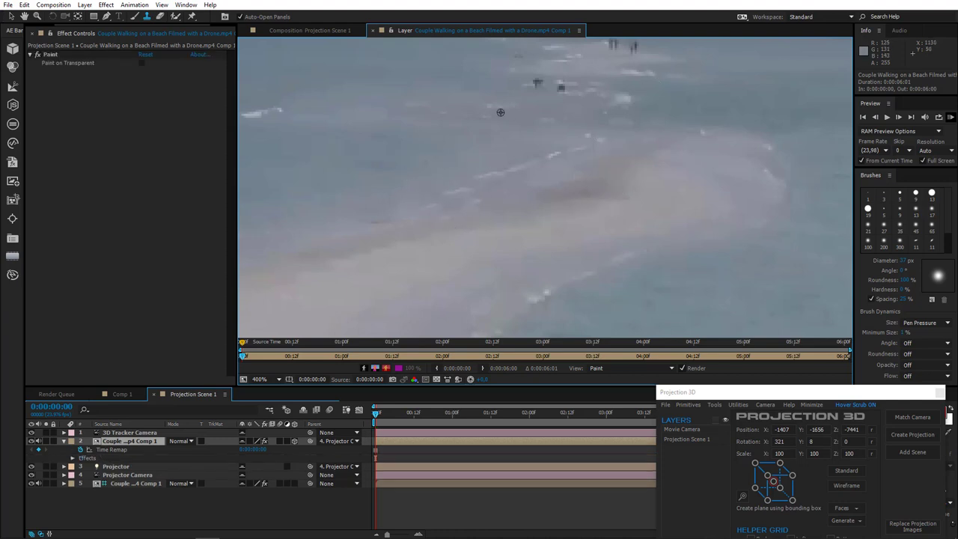
Step: Clone out the remaining small figures in the water near the horizon
{"action": "scroll", "coordinate": [528, 112], "scroll_direction": "down", "scroll_amount": 2}
{"action": "scroll", "coordinate": [516, 184], "scroll_direction": "up", "scroll_amount": 2}
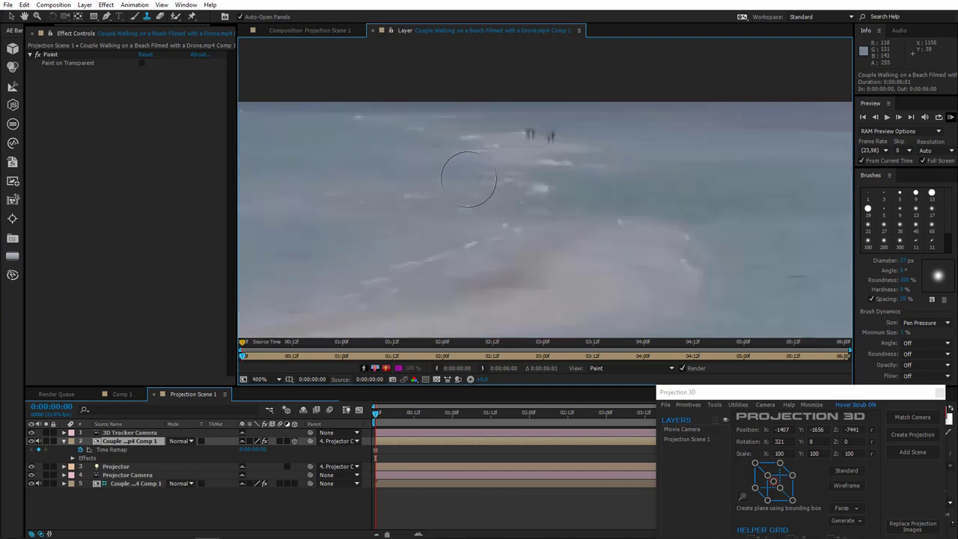
{"action": "left_click_drag", "start_coordinate": [550, 129], "coordinate": [526, 129]}
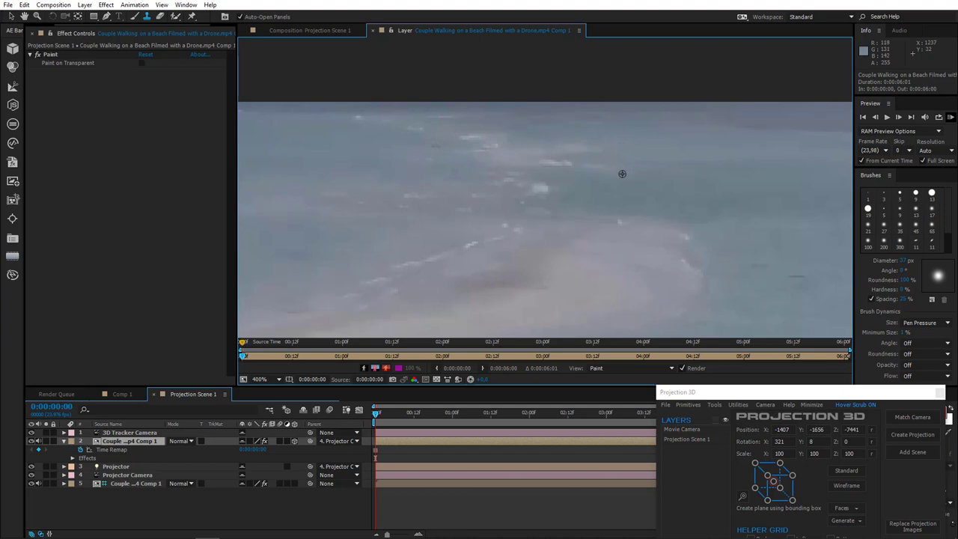
{"action": "scroll", "coordinate": [620, 175], "scroll_direction": "down", "scroll_amount": 5}
{"action": "left_click_drag", "start_coordinate": [528, 262], "coordinate": [520, 145]}
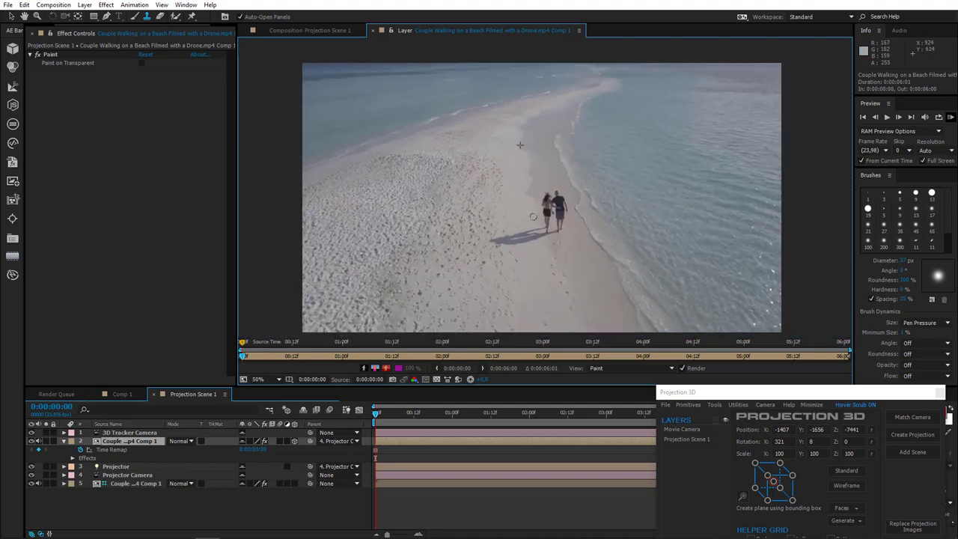
Step: Hide the shy layers and return to the Projection Scene 1 composition view
{"action": "left_click", "coordinate": [304, 411]}
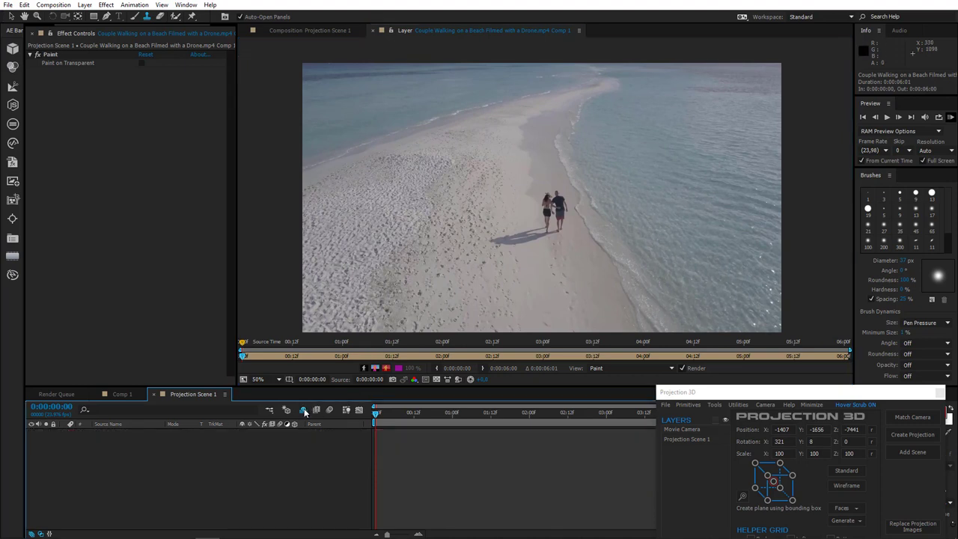
{"action": "left_click", "coordinate": [296, 31]}
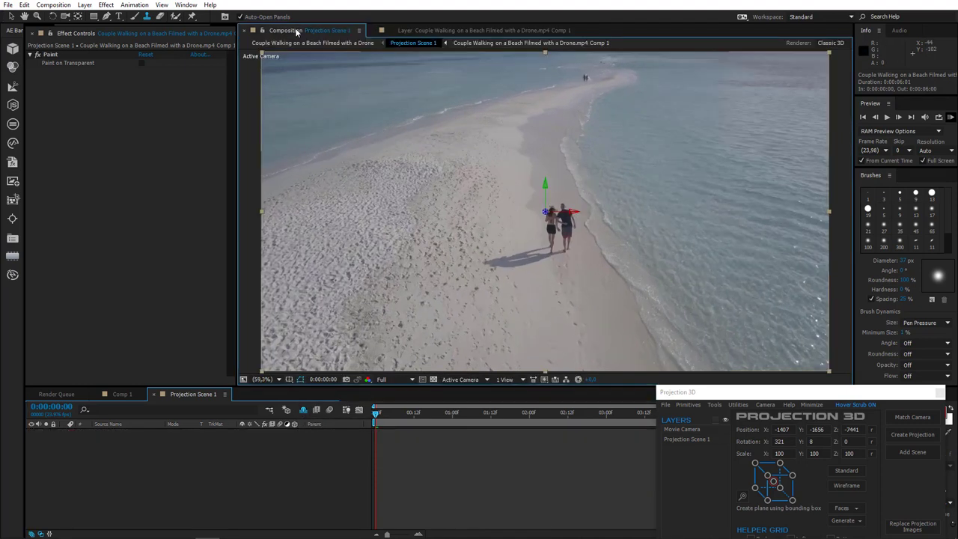
{"action": "key", "text": "comma"}
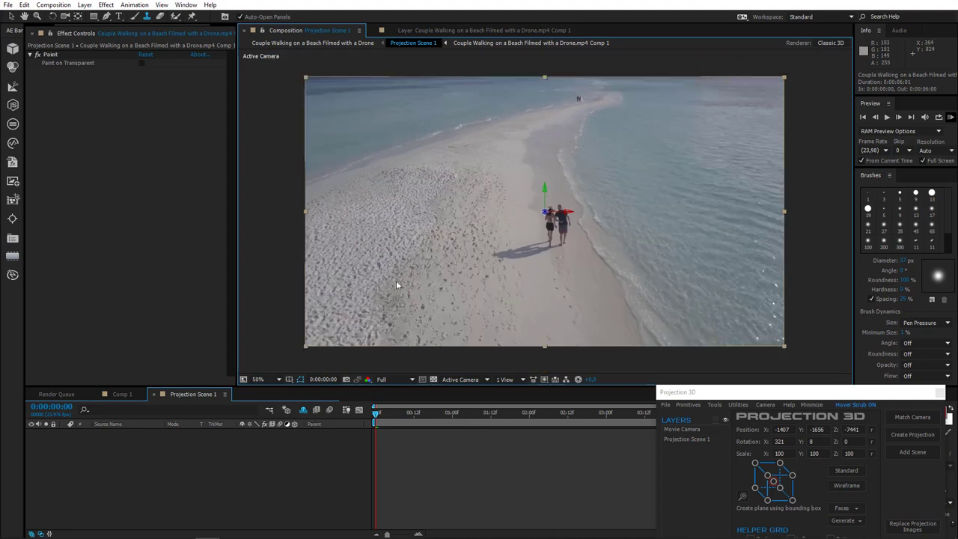
{"action": "left_click_drag", "start_coordinate": [448, 279], "coordinate": [420, 286]}
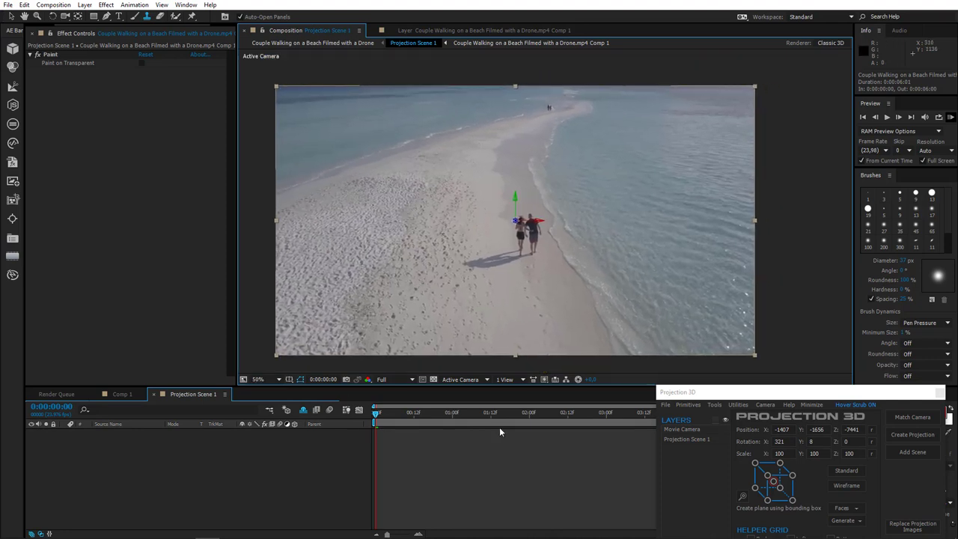
Step: Add a Projection 3D plane primitive to the scene and scale it up uniformly to about 3033%
{"action": "left_click", "coordinate": [716, 407]}
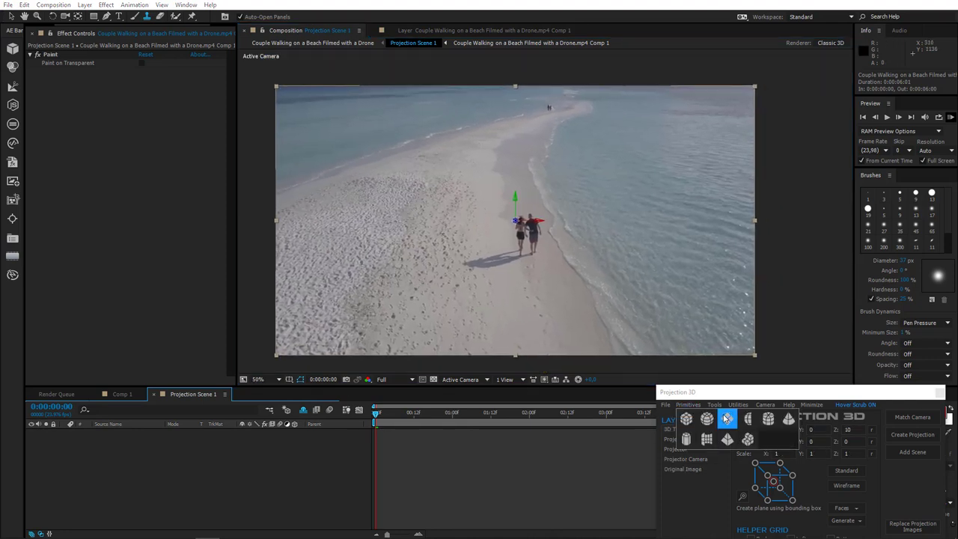
{"action": "left_click", "coordinate": [725, 419]}
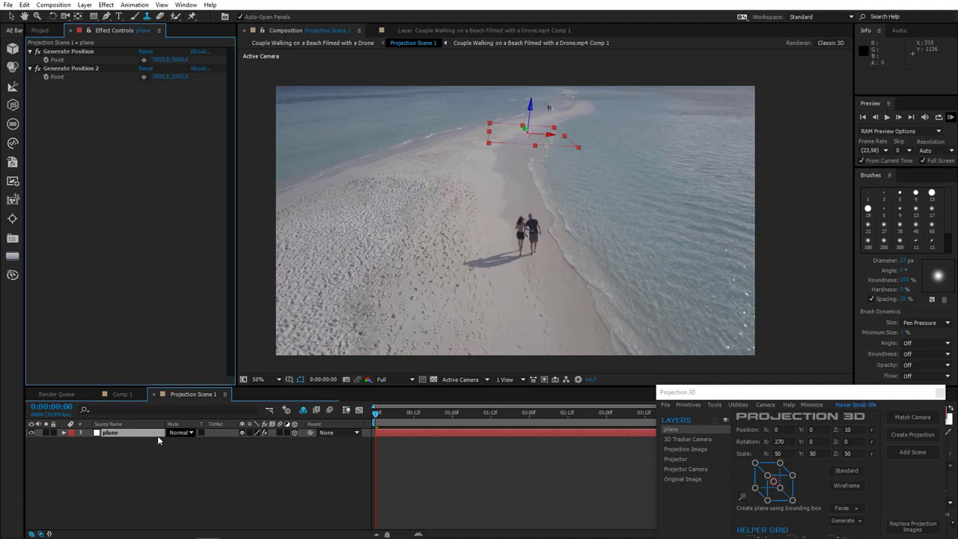
{"action": "left_click", "coordinate": [150, 433]}
{"action": "key", "text": "s"}
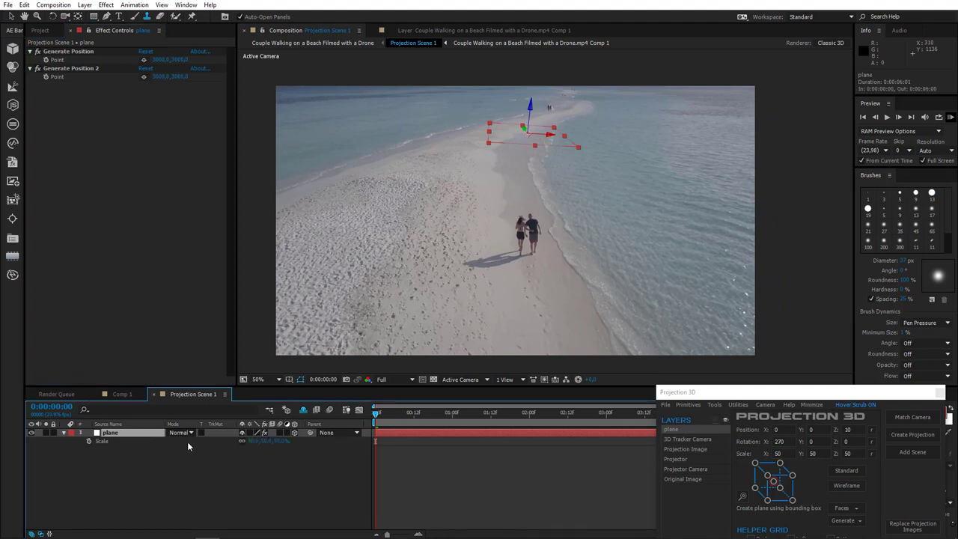
{"action": "left_click_drag", "start_coordinate": [253, 442], "coordinate": [369, 442]}
{"action": "left_click", "coordinate": [232, 450]}
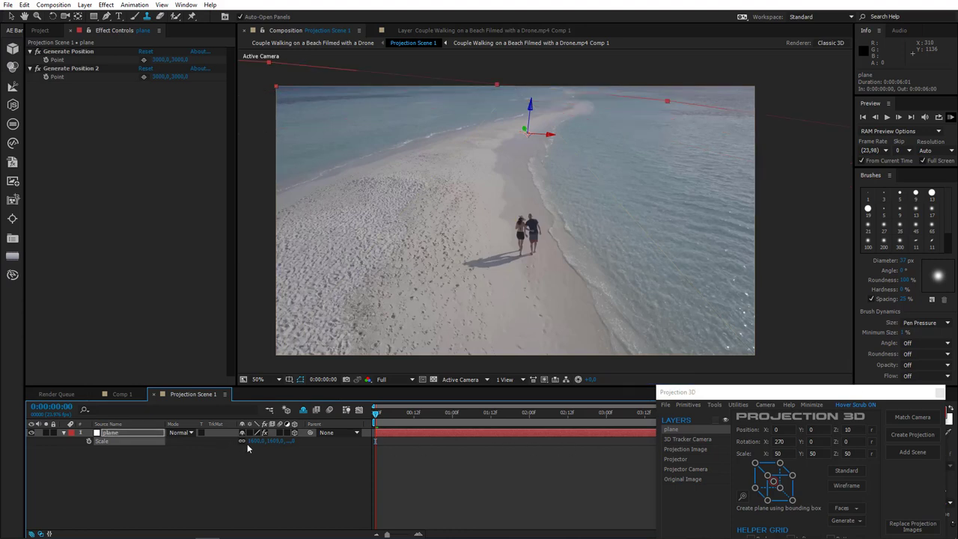
{"action": "left_click_drag", "start_coordinate": [252, 442], "coordinate": [272, 441]}
{"action": "scroll", "coordinate": [629, 94], "scroll_direction": "up", "scroll_amount": 2}
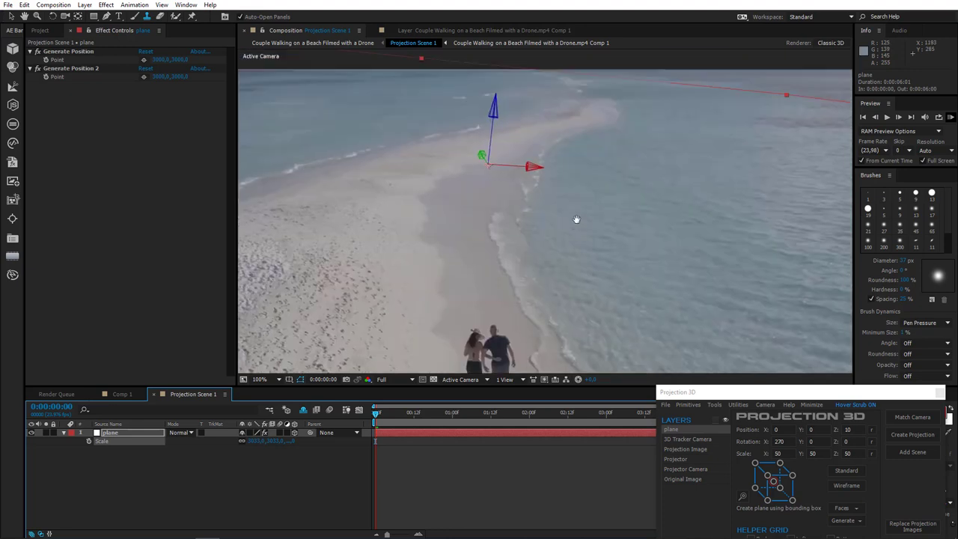
{"action": "left_click_drag", "start_coordinate": [573, 244], "coordinate": [567, 298]}
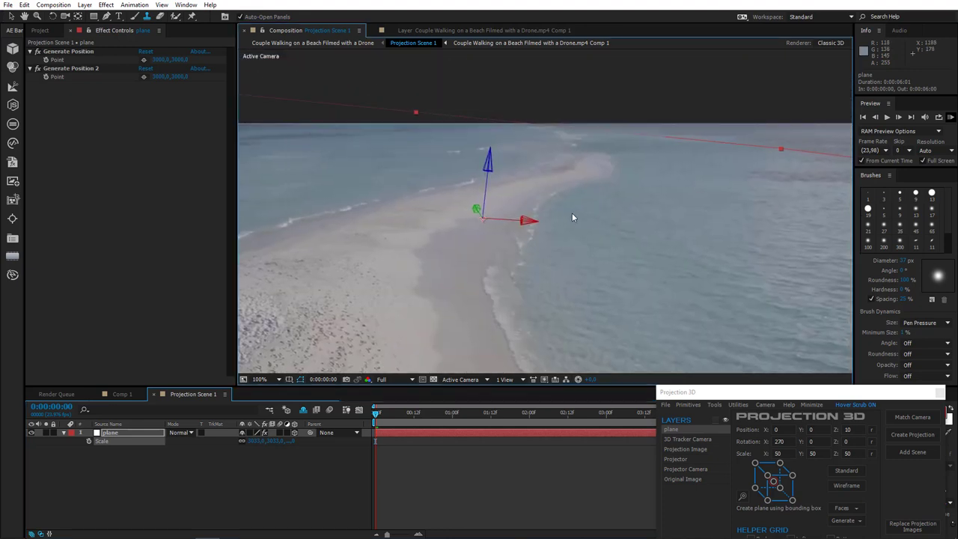
Step: Hide the plane layer and draw a closed Pen mask on it around the small middle pair of figures in the water
{"action": "left_click", "coordinate": [31, 434]}
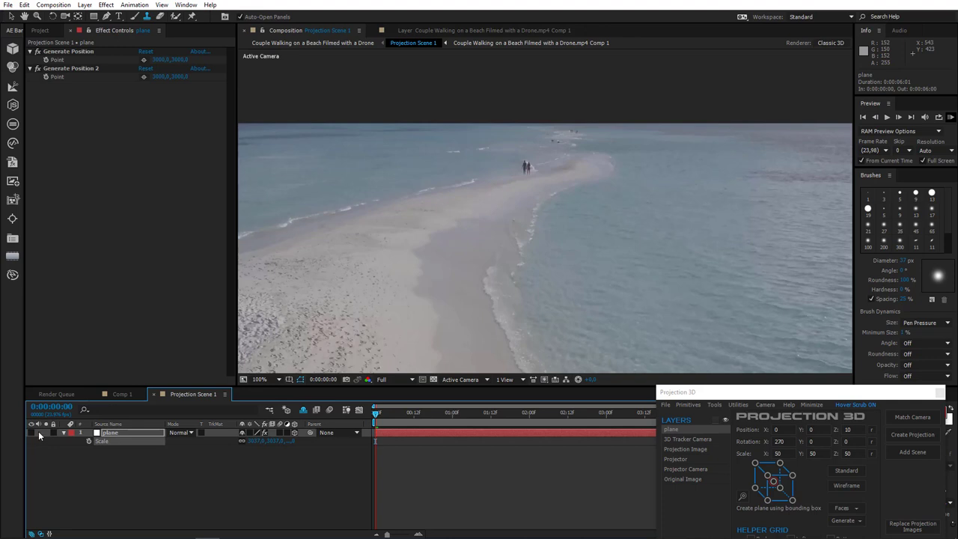
{"action": "left_click", "coordinate": [107, 17]}
{"action": "key", "text": "period"}
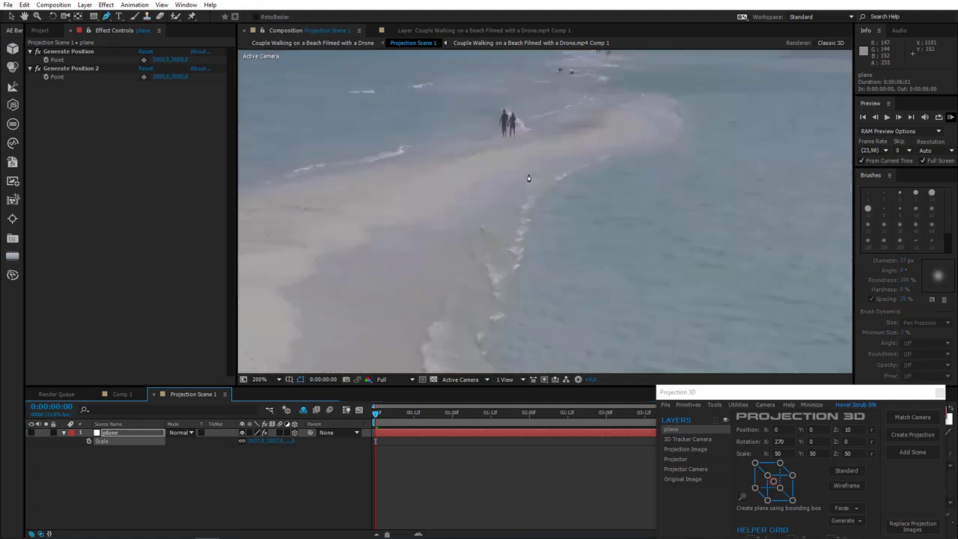
{"action": "left_click_drag", "start_coordinate": [528, 178], "coordinate": [483, 269]}
{"action": "left_click", "coordinate": [514, 175]}
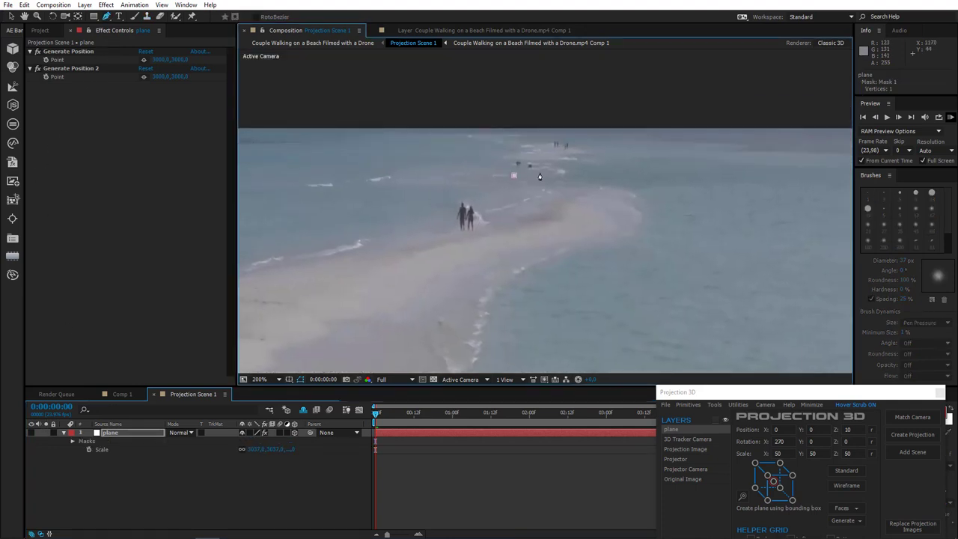
{"action": "left_click", "coordinate": [539, 172]}
{"action": "left_click", "coordinate": [535, 159]}
{"action": "left_click", "coordinate": [507, 158]}
{"action": "left_click", "coordinate": [514, 176]}
Step: Draw a second mask on the plane around the farthest pair of figures near the horizon
{"action": "left_click", "coordinate": [565, 153]}
{"action": "left_click", "coordinate": [581, 151]}
{"action": "left_click", "coordinate": [537, 136]}
{"action": "left_click", "coordinate": [554, 156]}
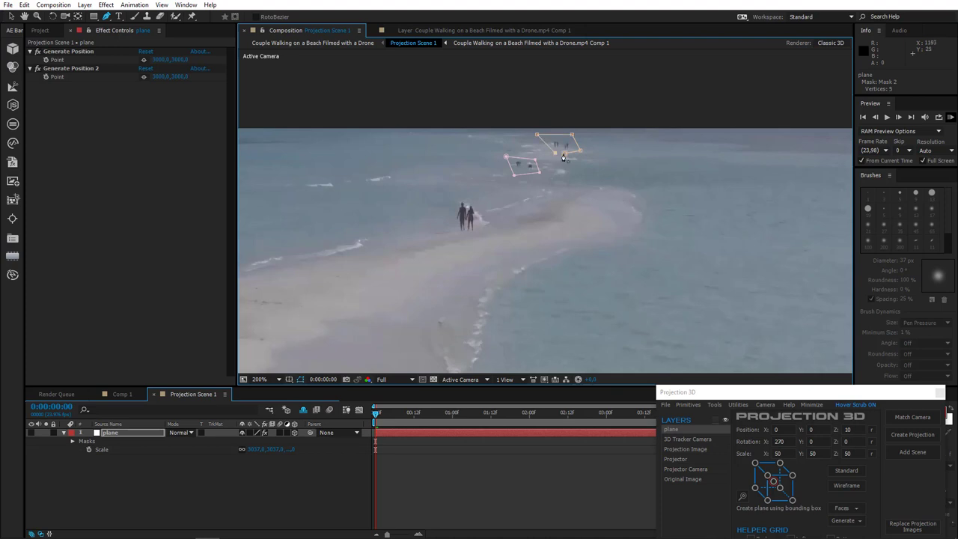
Step: Mask the distant walking pair on the sandbar as well, turn the plane layer back on and check the cleanup without mask outlines
{"action": "left_click", "coordinate": [456, 240]}
{"action": "left_click", "coordinate": [488, 223]}
{"action": "left_click", "coordinate": [477, 200]}
{"action": "left_click", "coordinate": [454, 200]}
{"action": "left_click", "coordinate": [456, 242]}
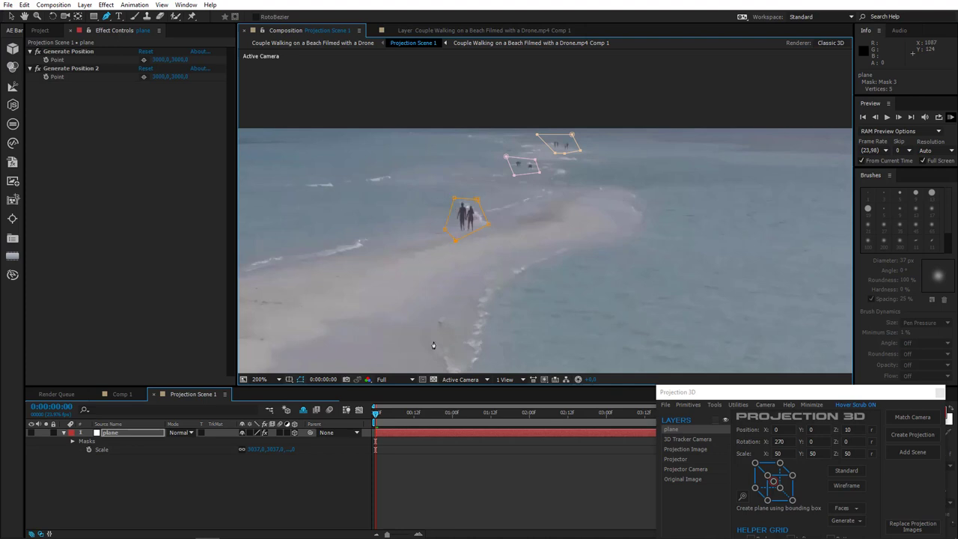
{"action": "left_click", "coordinate": [33, 432]}
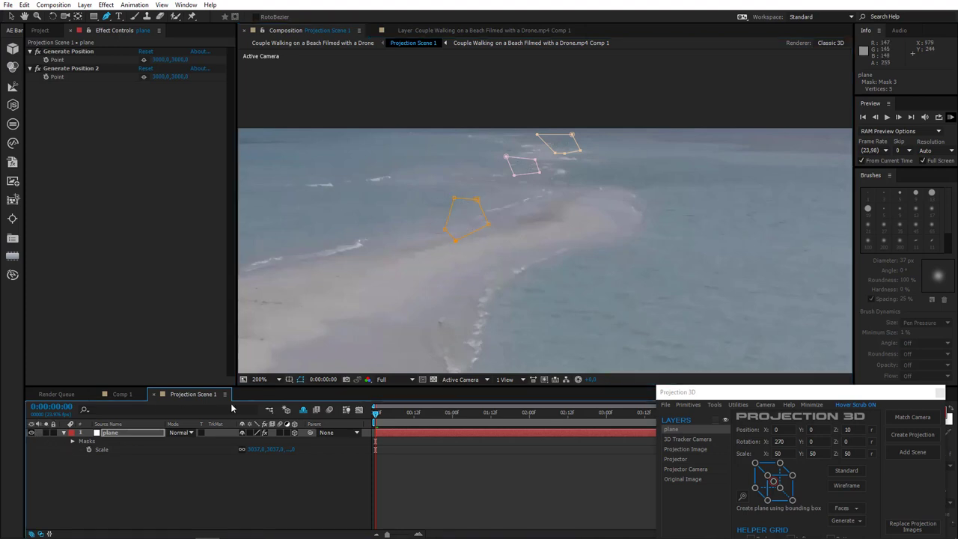
{"action": "left_click", "coordinate": [301, 380]}
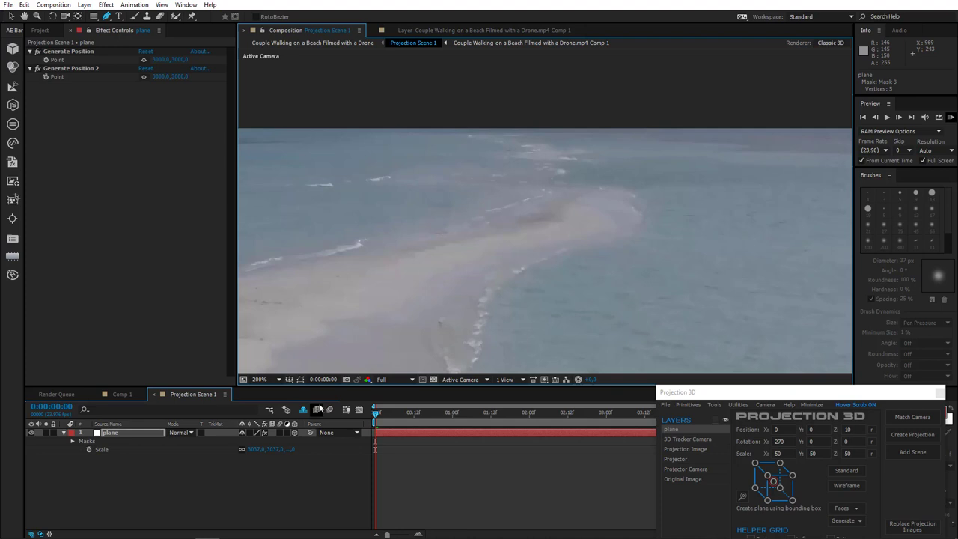
{"action": "left_click", "coordinate": [300, 380]}
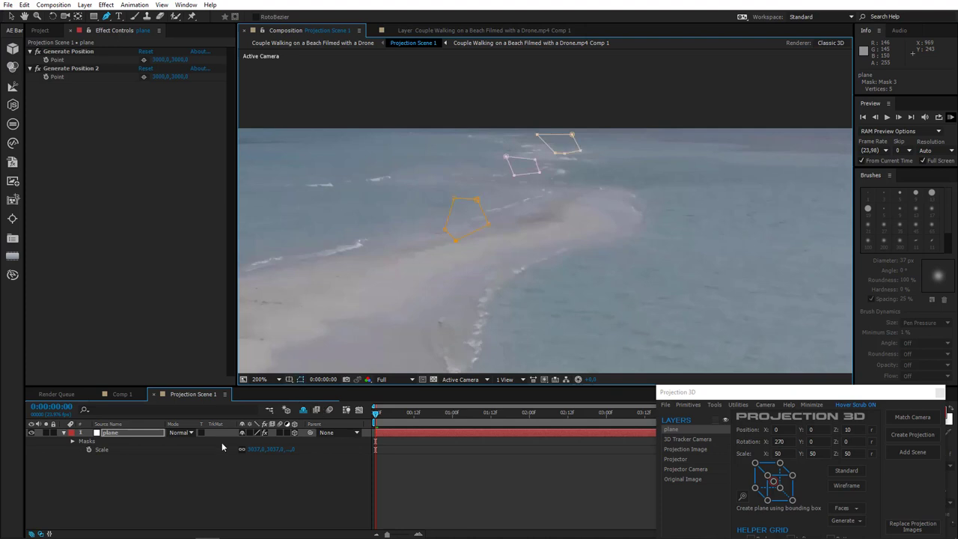
Step: Reveal the plane's mask properties and set the feather of Mask 3 to 5 pixels
{"action": "left_click", "coordinate": [121, 436]}
{"action": "key", "text": "m"}
{"action": "key", "text": "m"}
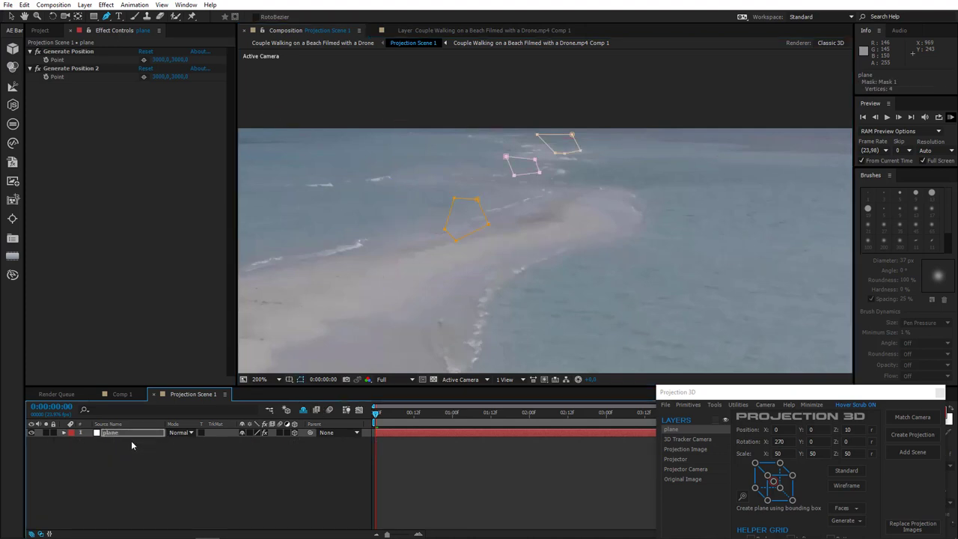
{"action": "scroll", "coordinate": [131, 440], "scroll_direction": "down", "scroll_amount": 1}
{"action": "left_click", "coordinate": [119, 501]}
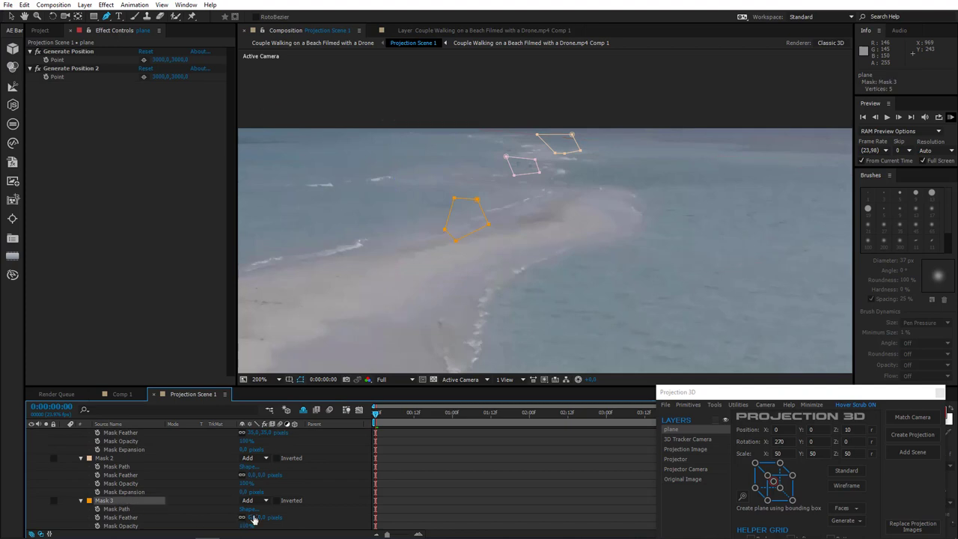
{"action": "left_click_drag", "start_coordinate": [255, 517], "coordinate": [266, 516]}
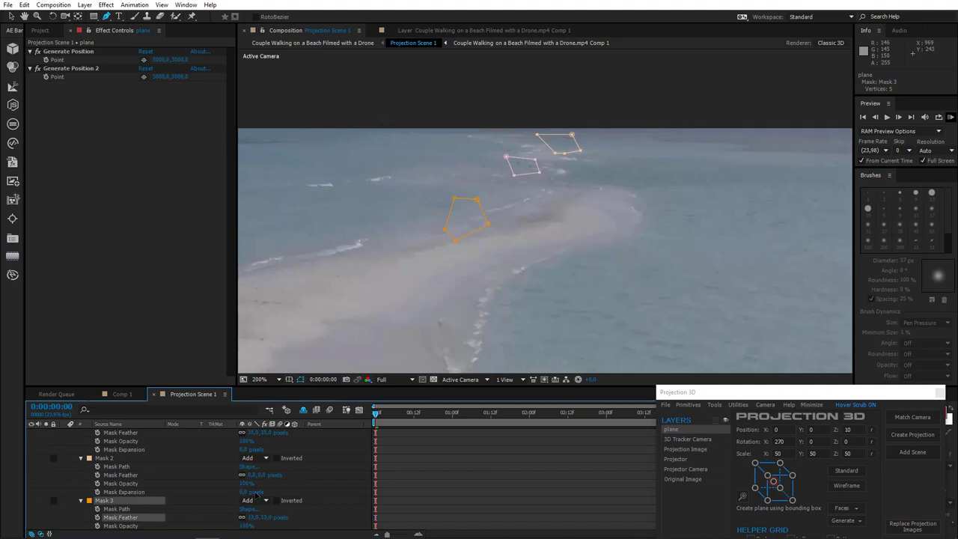
{"action": "left_click", "coordinate": [301, 380]}
{"action": "left_click_drag", "start_coordinate": [254, 517], "coordinate": [248, 518]}
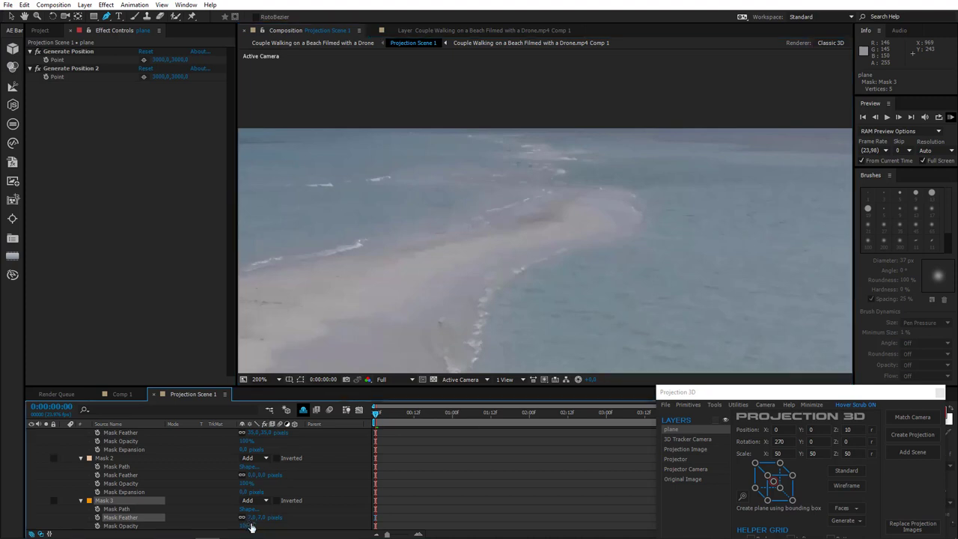
{"action": "left_click", "coordinate": [253, 517]}
{"action": "type", "text": "5"}
{"action": "key", "text": "Return"}
Step: Set the feather of Mask 1 to 2 pixels and collapse the plane layer's properties
{"action": "scroll", "coordinate": [366, 264], "scroll_direction": "down", "scroll_amount": 1}
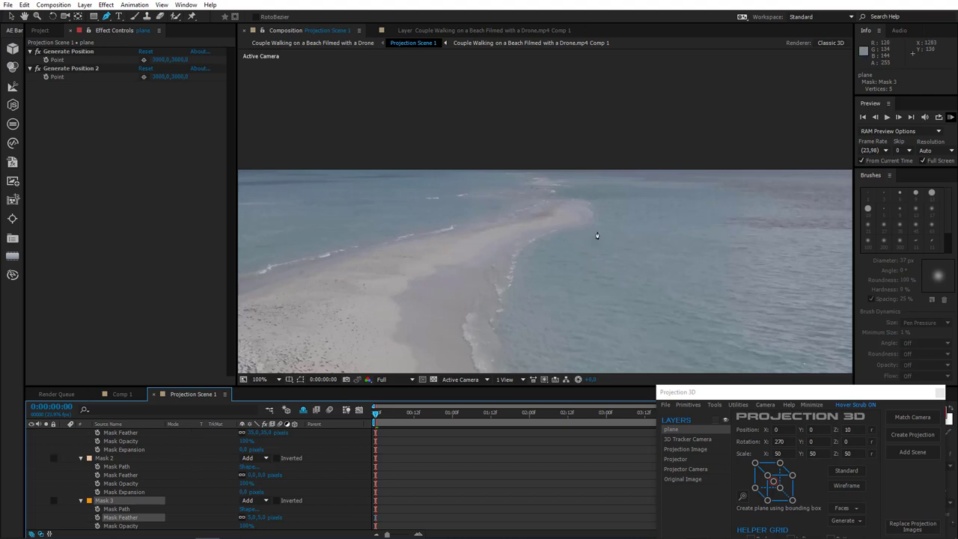
{"action": "scroll", "coordinate": [596, 235], "scroll_direction": "up", "scroll_amount": 2}
{"action": "scroll", "coordinate": [63, 440], "scroll_direction": "up", "scroll_amount": 3}
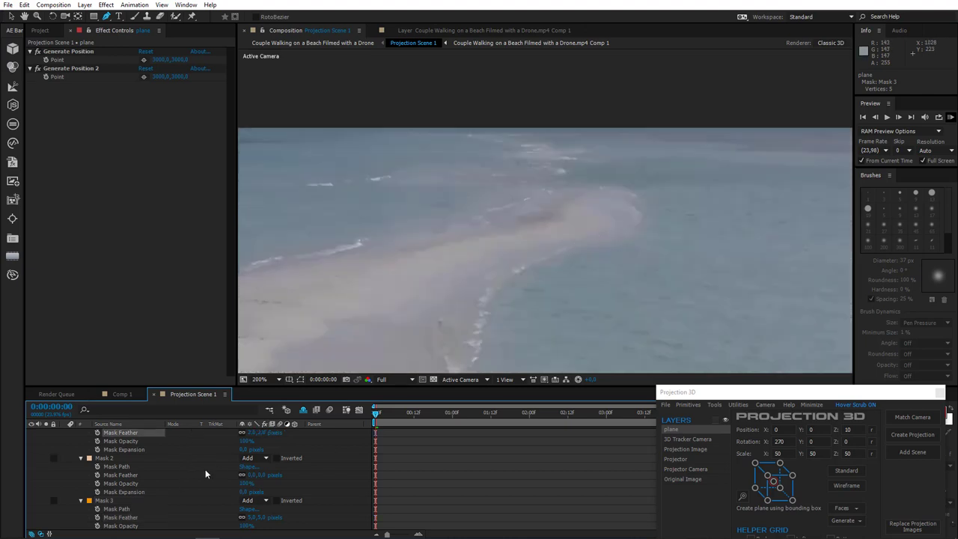
{"action": "left_click", "coordinate": [64, 433]}
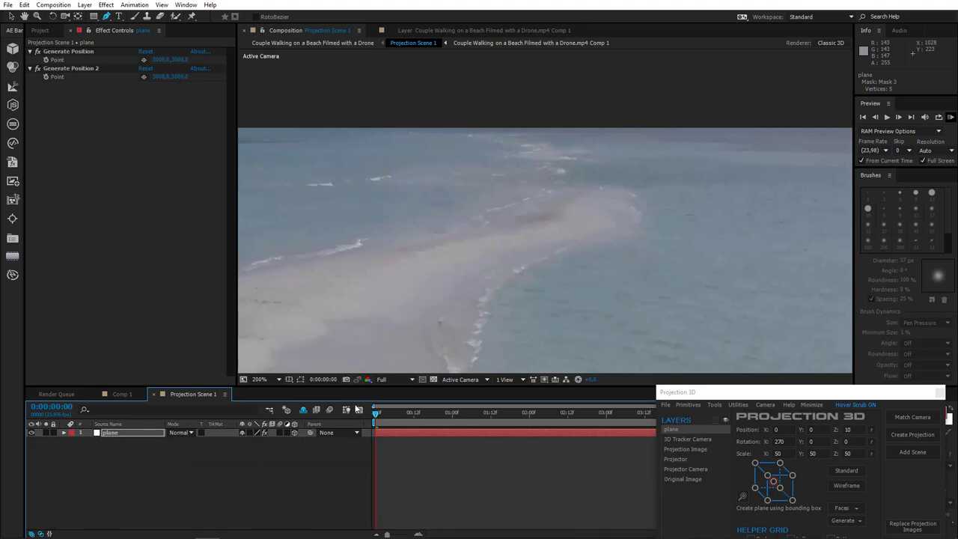
Step: Reveal the plane's mask paths, preview the clip to check mask coverage and minimize the Projection 3D panel
{"action": "scroll", "coordinate": [482, 296], "scroll_direction": "down", "scroll_amount": 2}
{"action": "scroll", "coordinate": [482, 295], "scroll_direction": "down", "scroll_amount": 1}
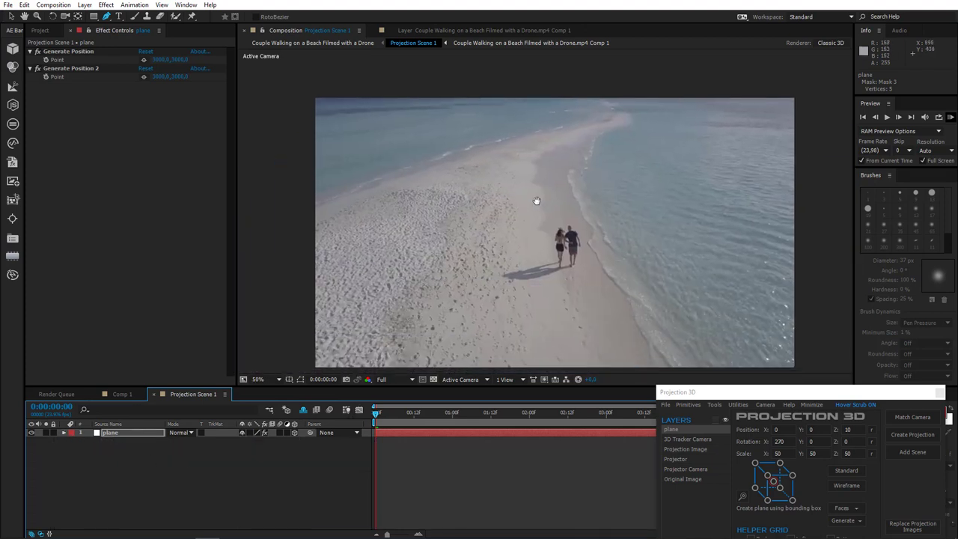
{"action": "left_click", "coordinate": [136, 432]}
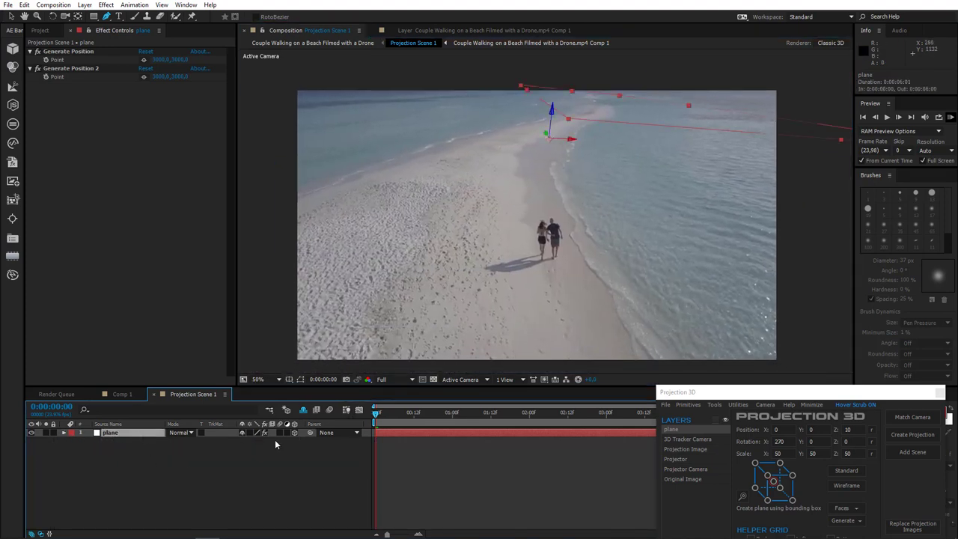
{"action": "key", "text": "m"}
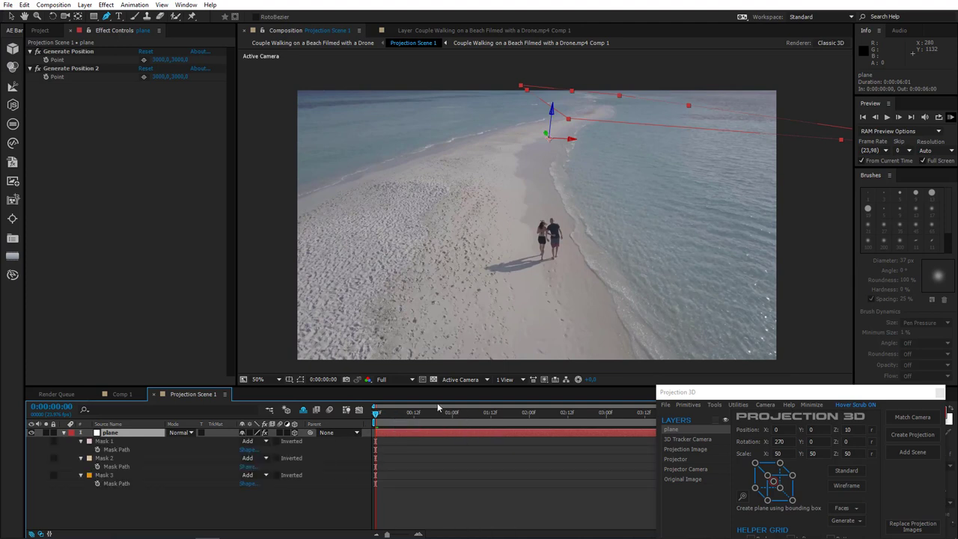
{"action": "left_click", "coordinate": [533, 413]}
{"action": "key", "text": "space"}
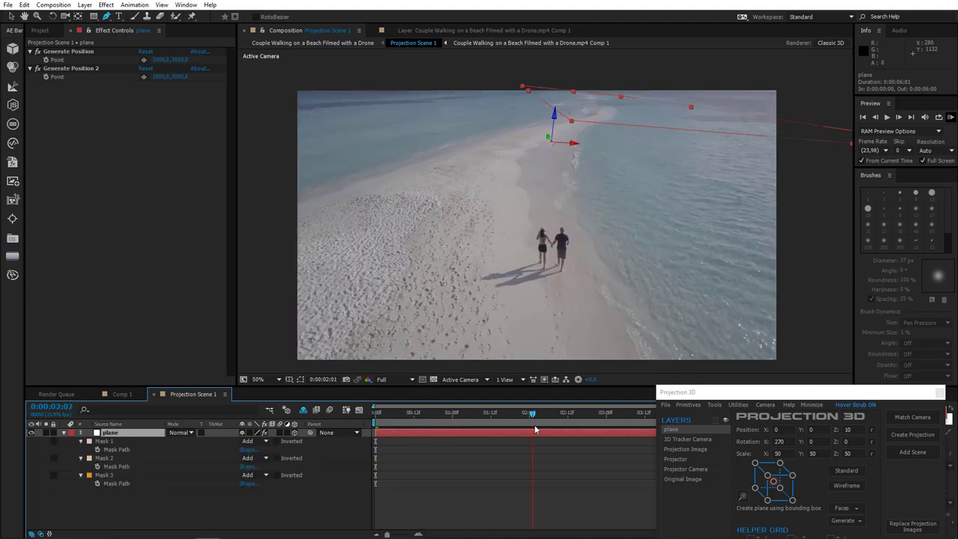
{"action": "left_click", "coordinate": [812, 405]}
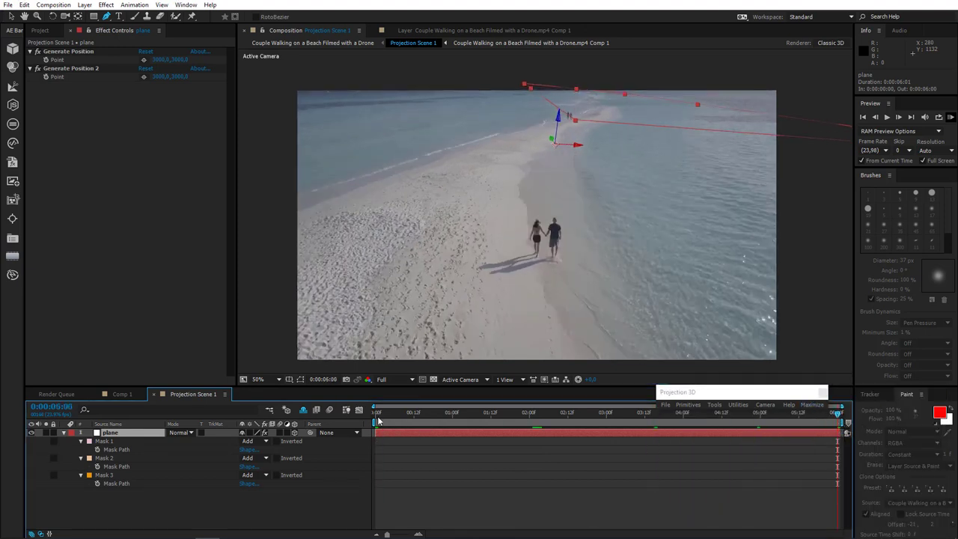
{"action": "key", "text": "space"}
Step: Keyframe the Mask 3 path at 0, 2, 4 and 6 seconds, moving the mask to keep covering the distant walking pair
{"action": "left_click", "coordinate": [103, 477]}
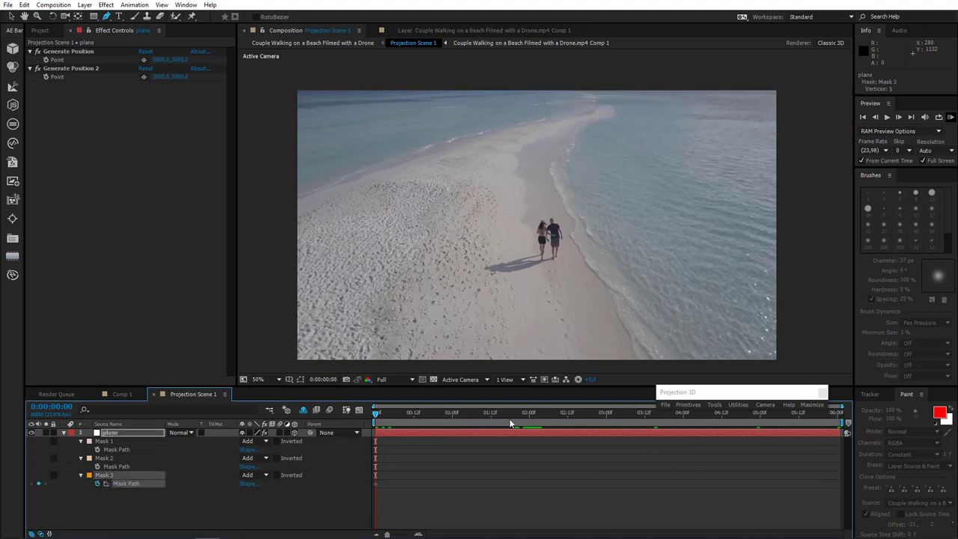
{"action": "left_click", "coordinate": [529, 418]}
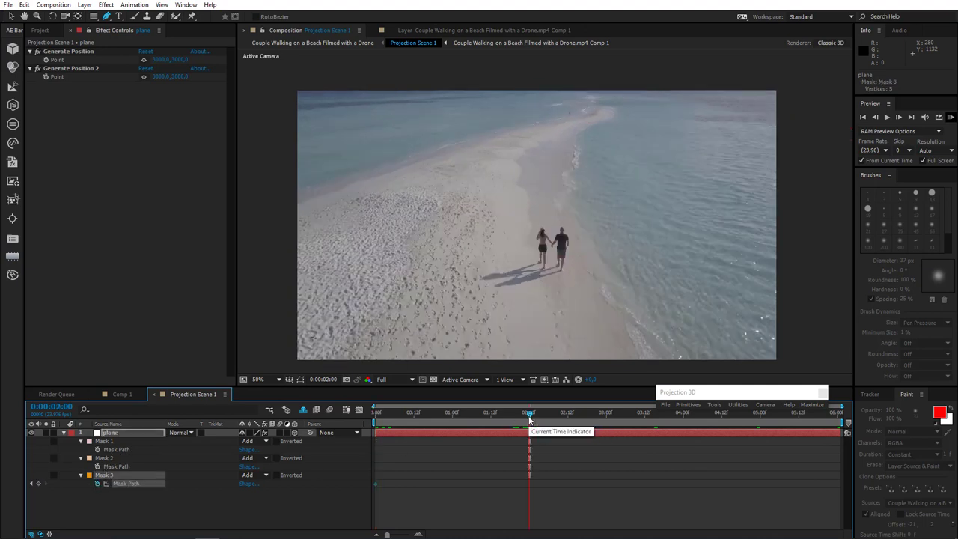
{"action": "left_click", "coordinate": [301, 379]}
{"action": "left_click_drag", "start_coordinate": [584, 188], "coordinate": [541, 274]}
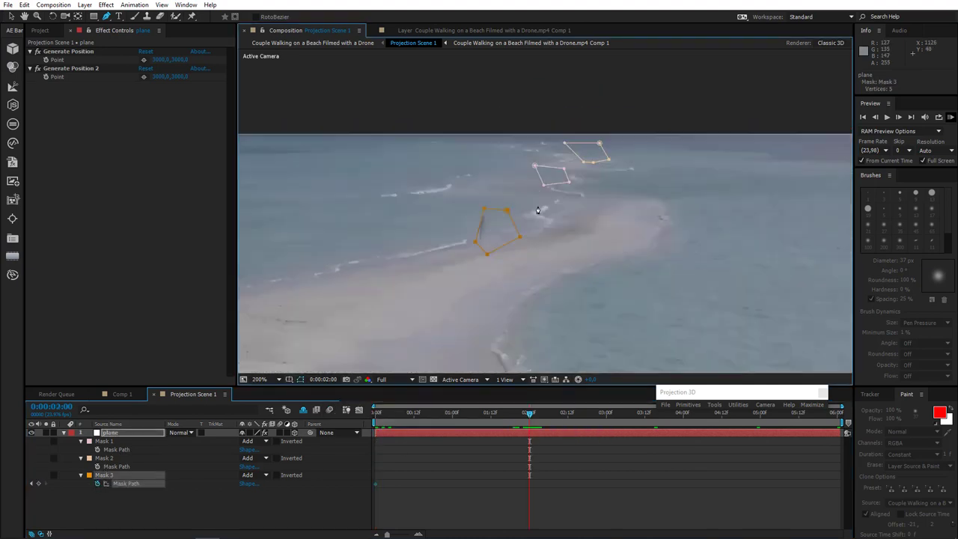
{"action": "left_click_drag", "start_coordinate": [507, 210], "coordinate": [498, 215]}
{"action": "left_click", "coordinate": [683, 412]}
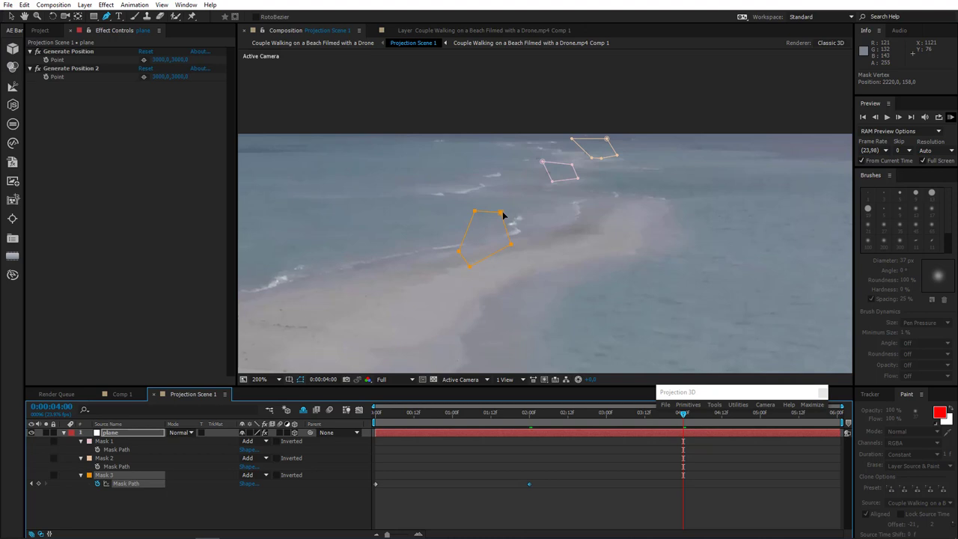
{"action": "left_click_drag", "start_coordinate": [801, 417], "coordinate": [884, 425]}
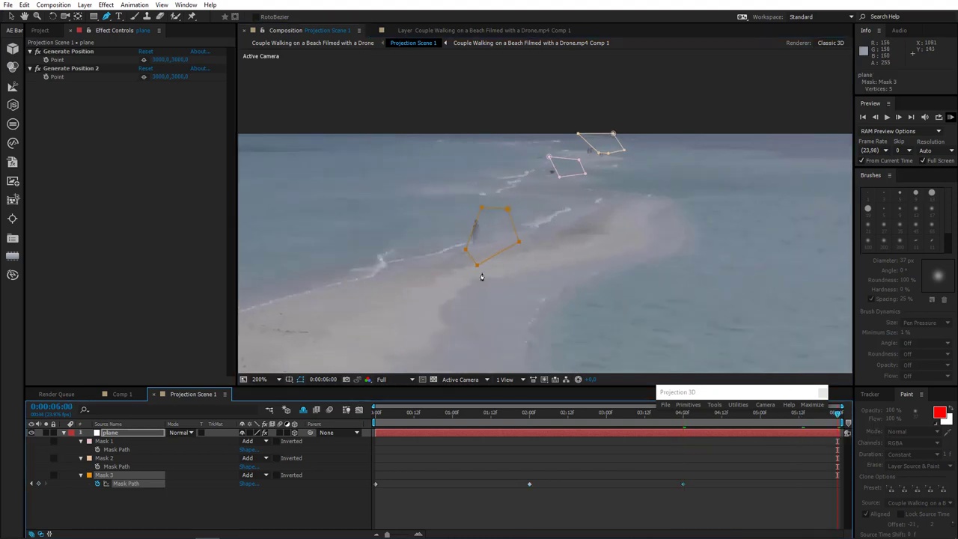
{"action": "left_click_drag", "start_coordinate": [467, 265], "coordinate": [462, 267]}
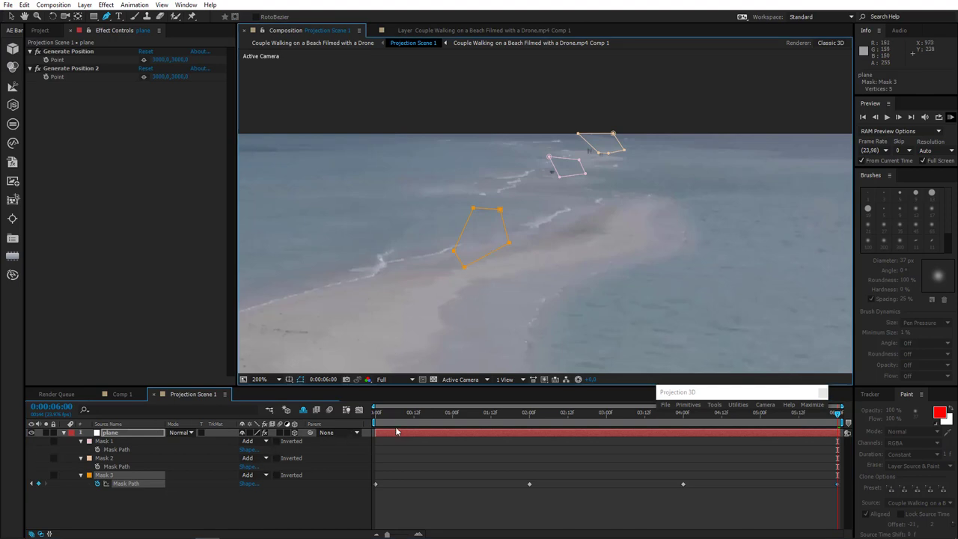
Step: Keyframe the Mask 1 and Mask 2 paths at 0, 3 and 6 seconds, moving both masks over the small figures near the horizon
{"action": "key", "text": "Home"}
{"action": "left_click", "coordinate": [98, 450]}
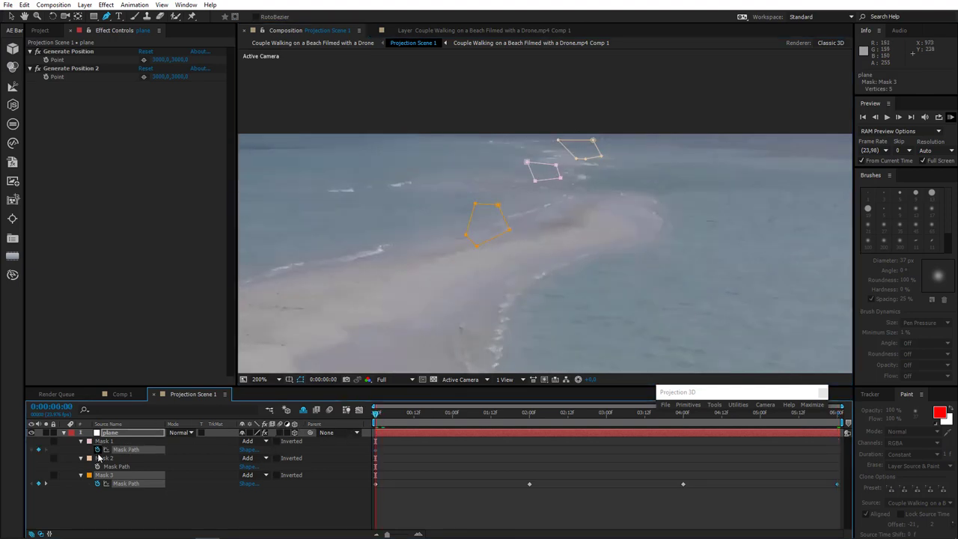
{"action": "left_click", "coordinate": [97, 466]}
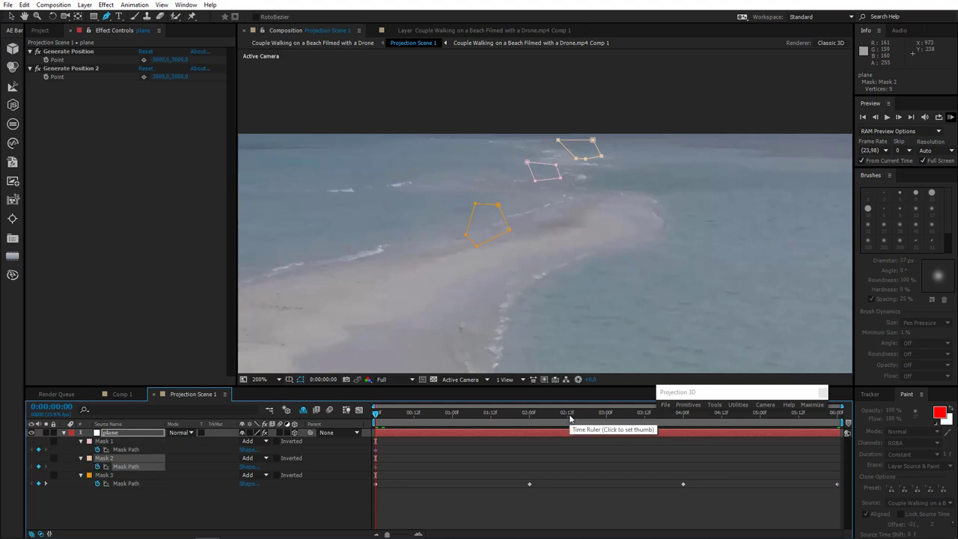
{"action": "left_click", "coordinate": [606, 418]}
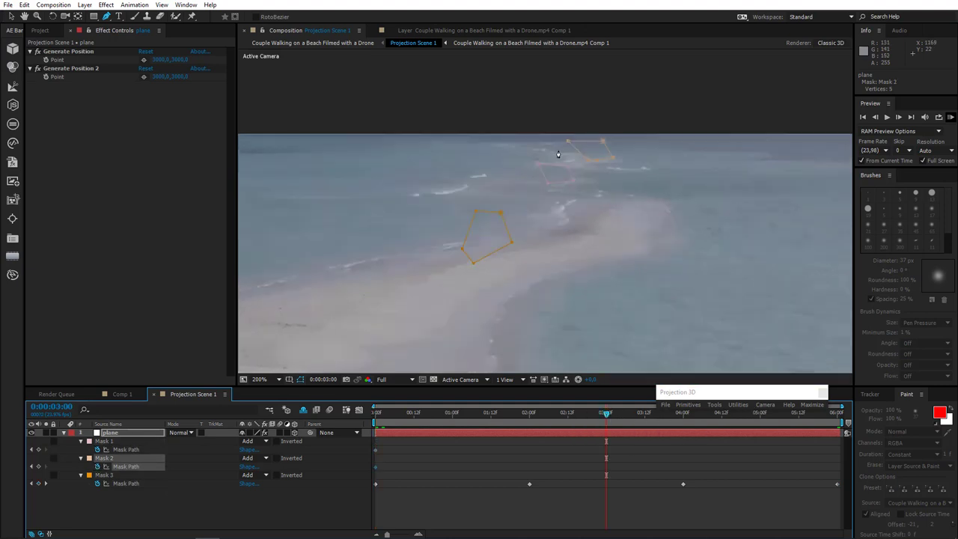
{"action": "key", "text": "v"}
{"action": "left_click_drag", "start_coordinate": [596, 159], "coordinate": [549, 184]}
{"action": "left_click", "coordinate": [556, 177]}
{"action": "left_click", "coordinate": [597, 160]}
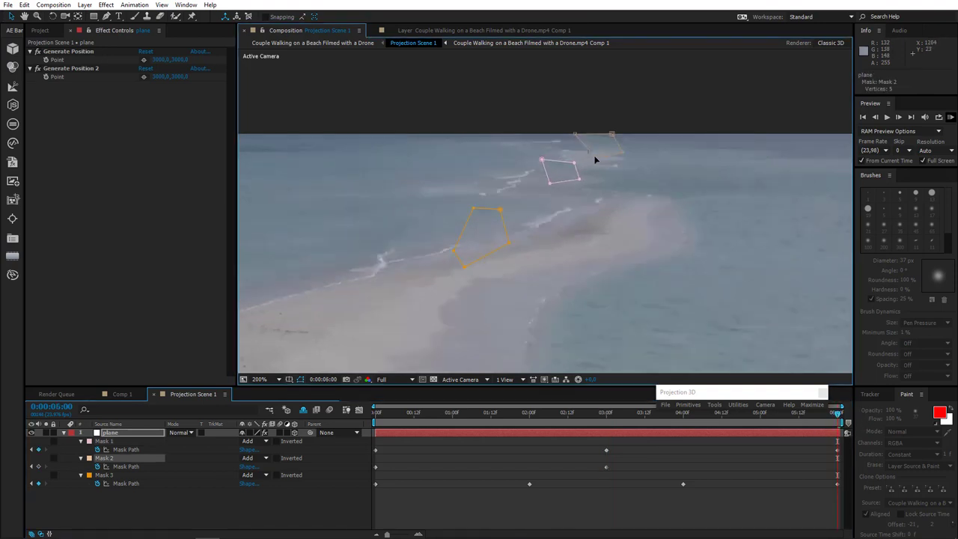
{"action": "left_click", "coordinate": [592, 158]}
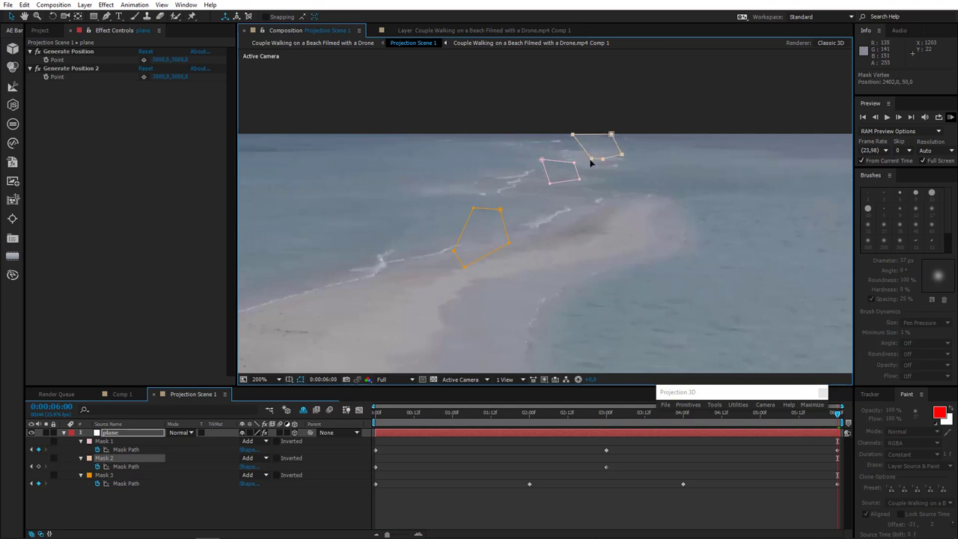
{"action": "left_click_drag", "start_coordinate": [591, 163], "coordinate": [588, 162]}
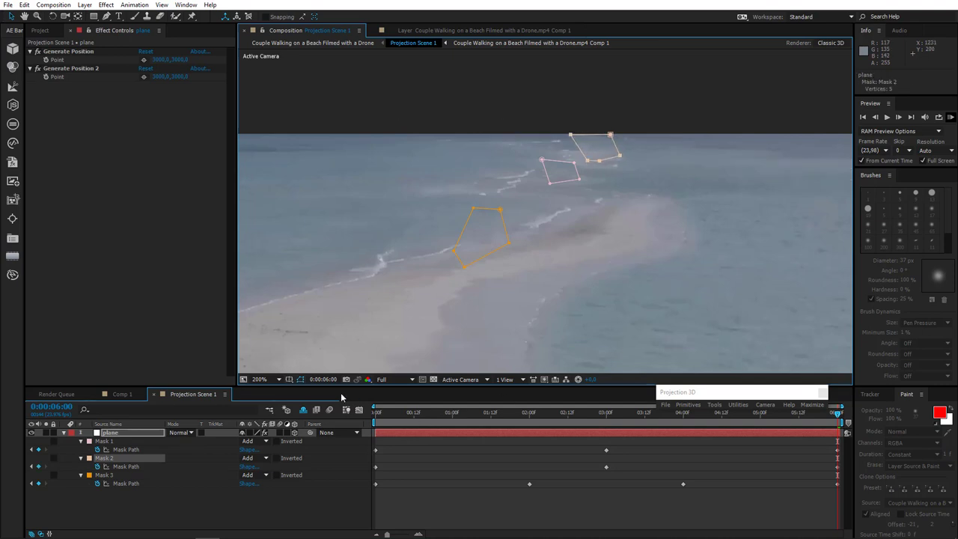
Step: Hide the mask outlines and fit the whole composition in the viewer
{"action": "left_click", "coordinate": [303, 380]}
{"action": "scroll", "coordinate": [588, 278], "scroll_direction": "down", "scroll_amount": 3}
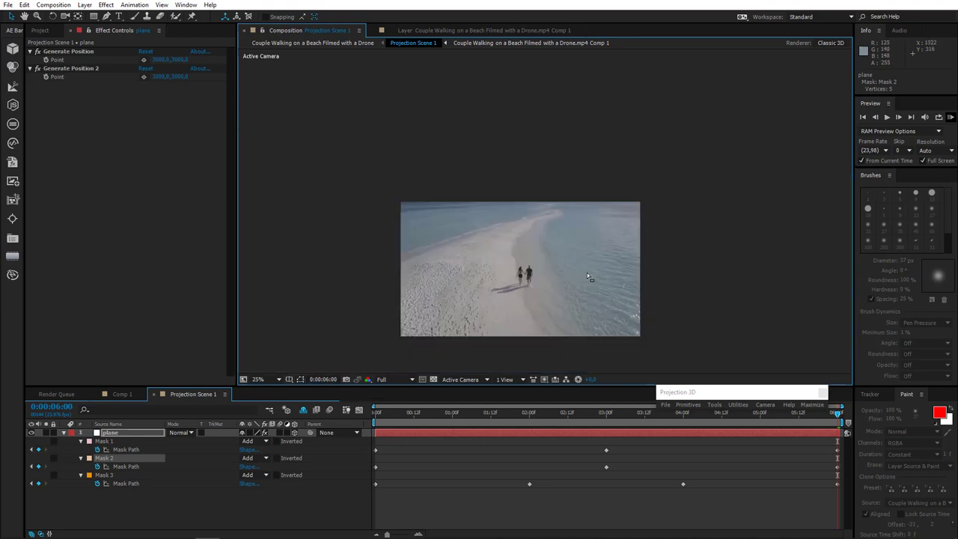
{"action": "left_click_drag", "start_coordinate": [547, 256], "coordinate": [571, 208]}
{"action": "left_click", "coordinate": [259, 380]}
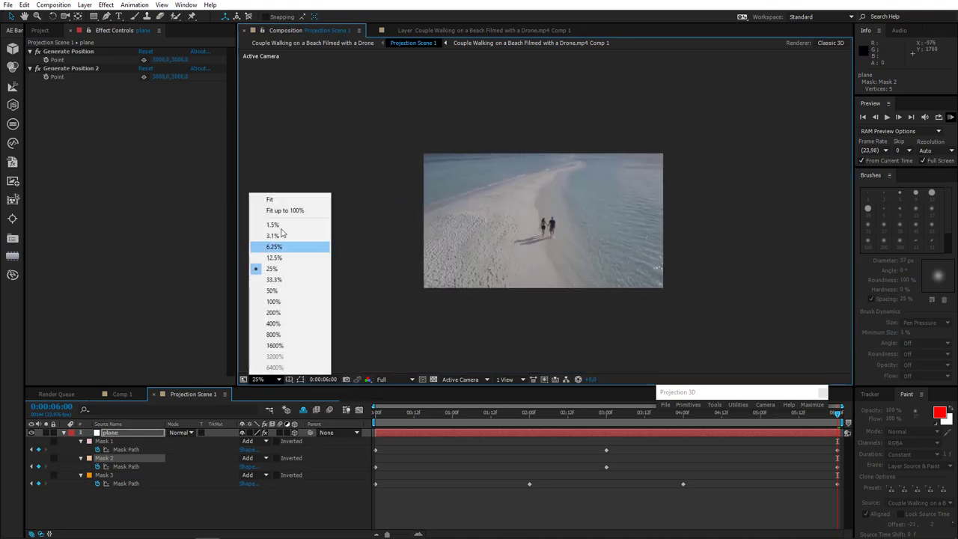
{"action": "left_click", "coordinate": [297, 205]}
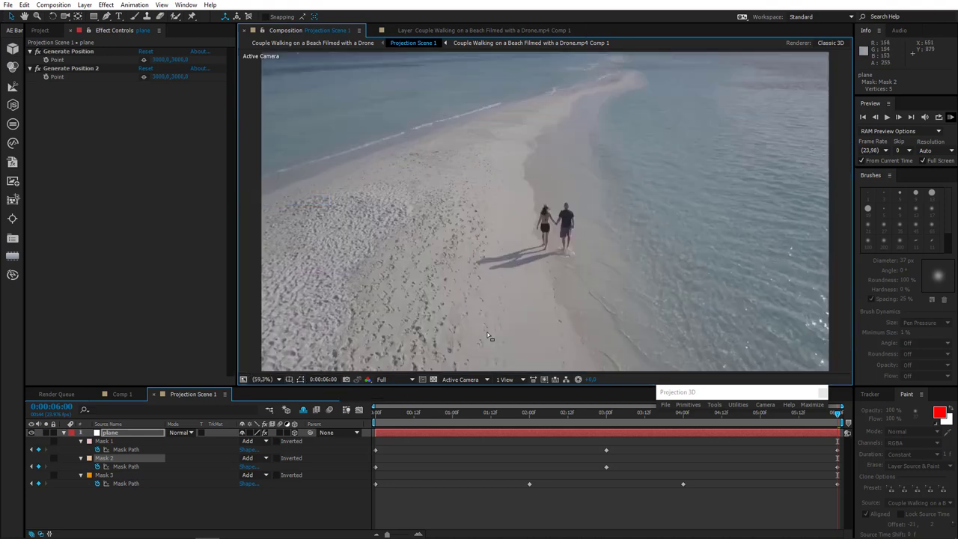
Step: Collapse the plane layer's mask properties and preview Projection Scene 1 from the first frame
{"action": "left_click", "coordinate": [65, 433]}
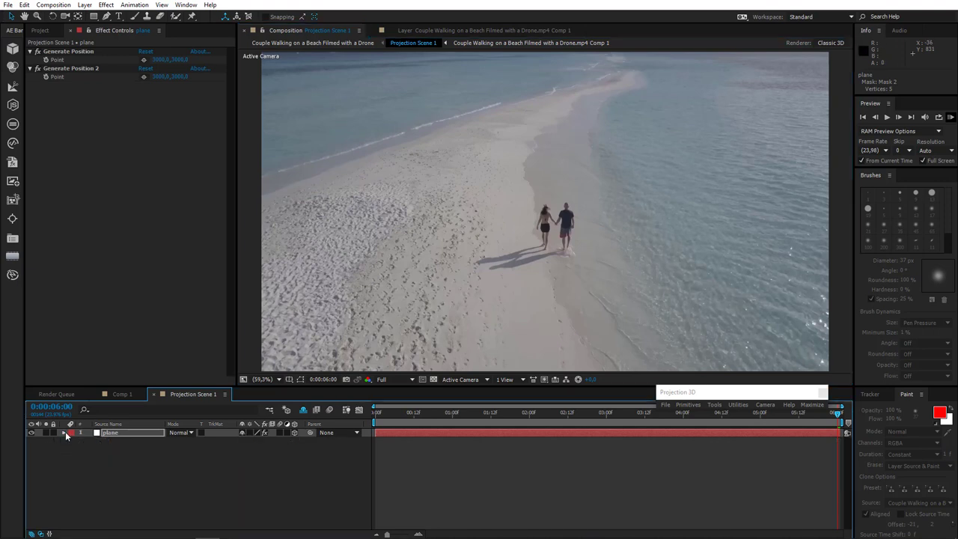
{"action": "left_click_drag", "start_coordinate": [391, 414], "coordinate": [332, 426]}
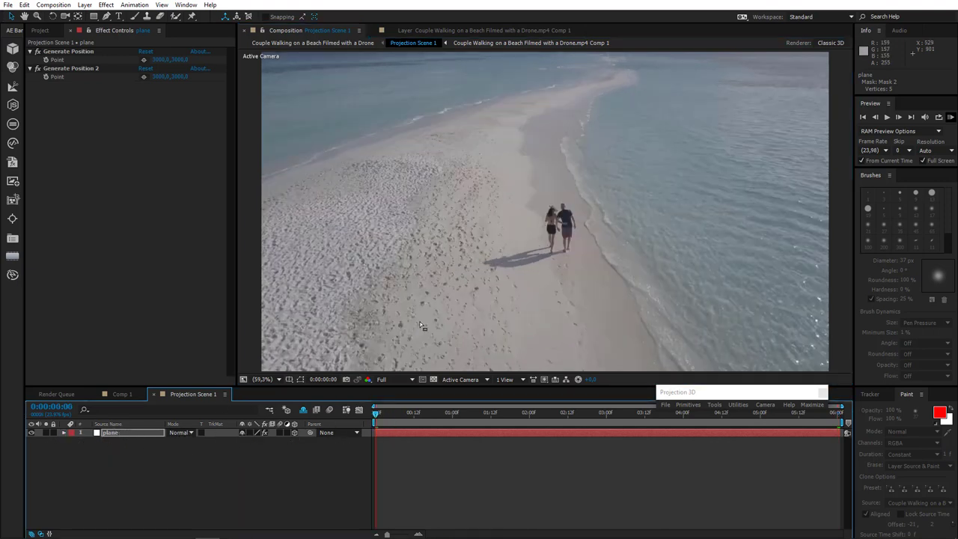
{"action": "left_click", "coordinate": [936, 161]}
{"action": "left_click", "coordinate": [950, 117]}
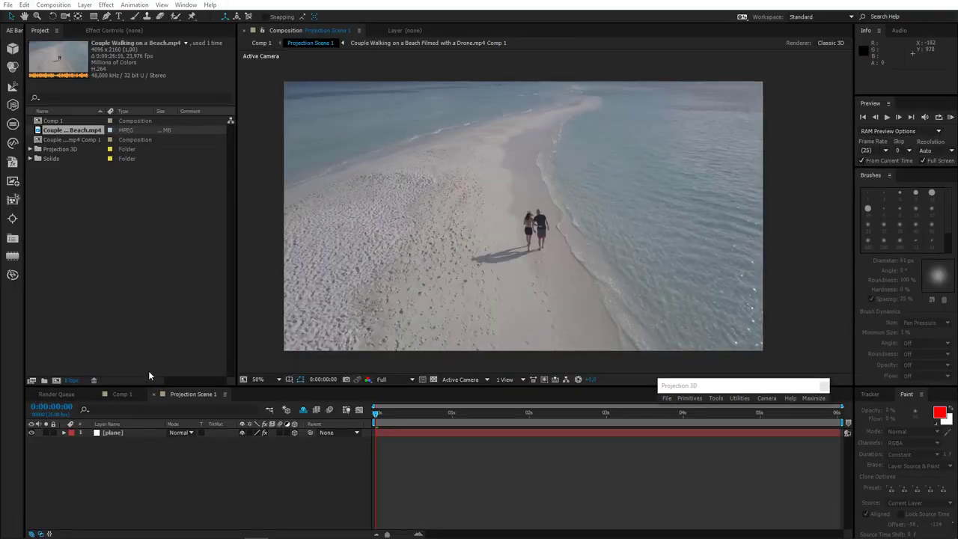
Step: Add Couple Walking on a Beach.mp4 as the bottom layer of Comp 1 and fit it to the composition size
{"action": "left_click", "coordinate": [121, 395]}
{"action": "left_click_drag", "start_coordinate": [126, 397], "coordinate": [130, 491]}
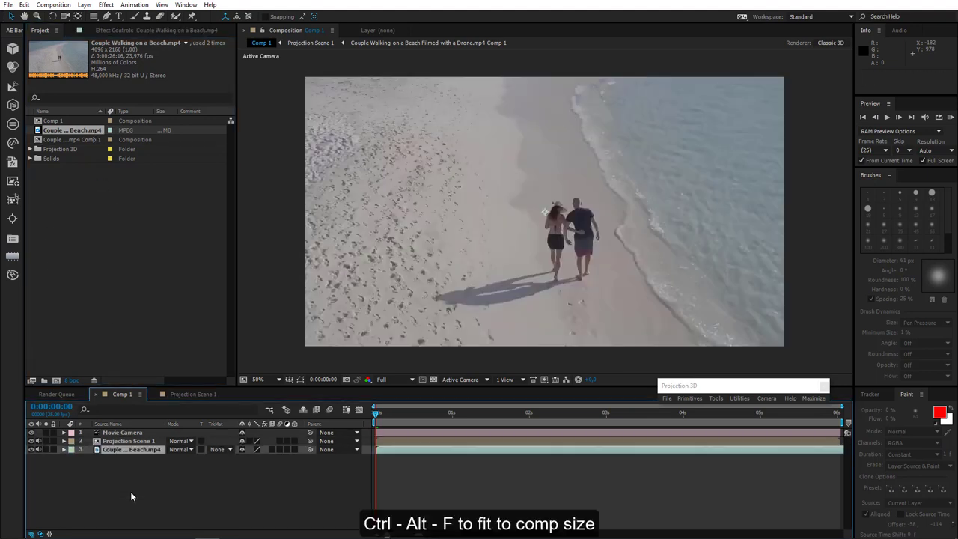
{"action": "key", "text": "ctrl+alt+f"}
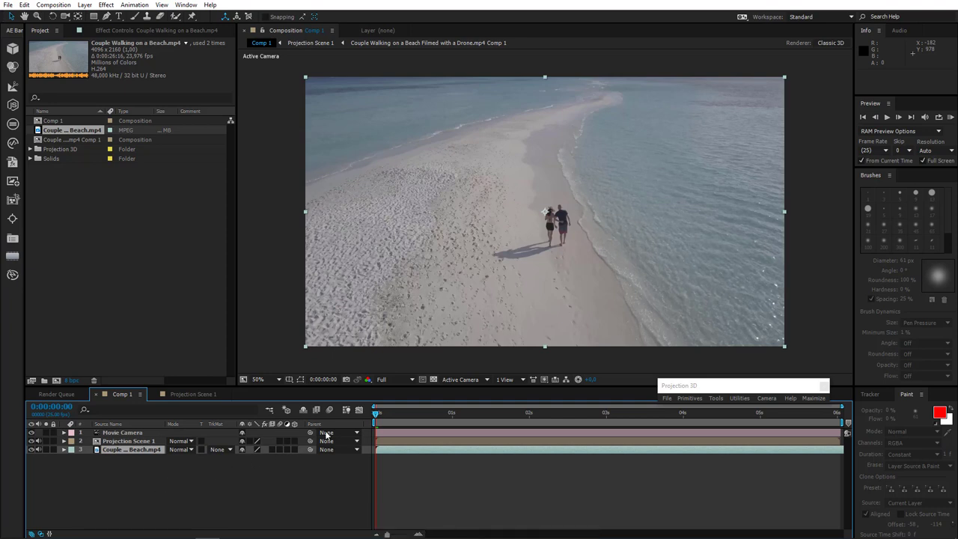
{"action": "left_click", "coordinate": [822, 425]}
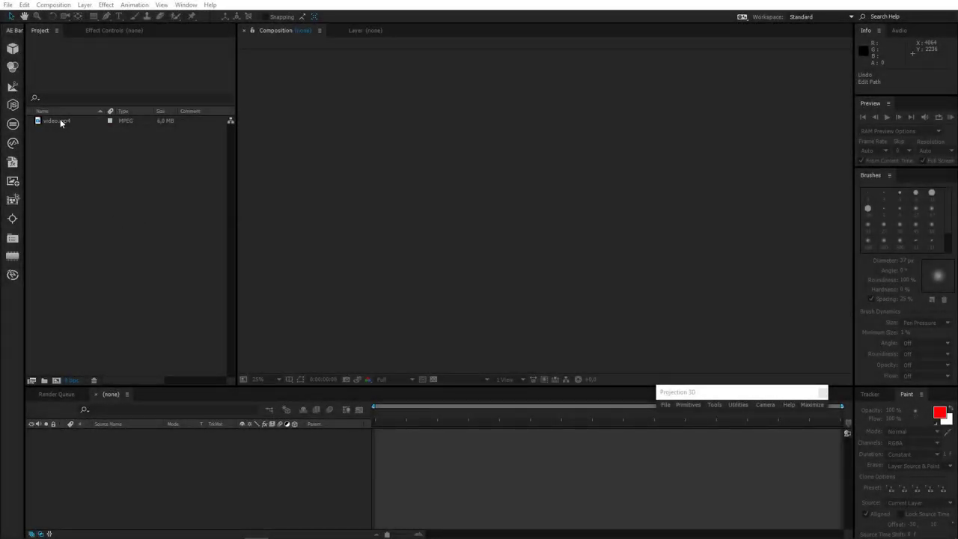
Step: Create a composition from video.mp4, trim it to a 0:00:06:01 work area and preview it
{"action": "left_click_drag", "start_coordinate": [60, 119], "coordinate": [132, 455]}
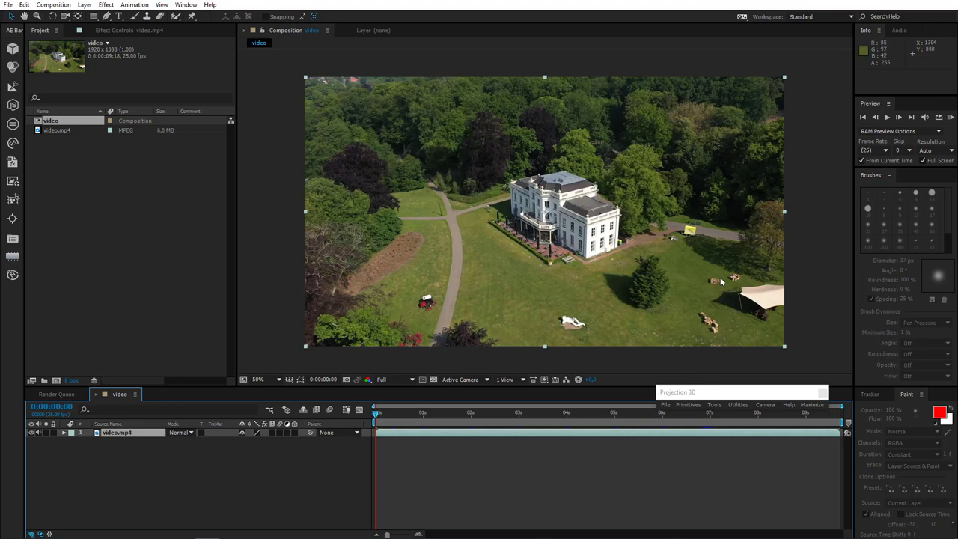
{"action": "left_click_drag", "start_coordinate": [465, 423], "coordinate": [339, 435]}
{"action": "left_click", "coordinate": [662, 414]}
{"action": "left_click_drag", "start_coordinate": [843, 425], "coordinate": [668, 429]}
{"action": "right_click", "coordinate": [636, 420]}
{"action": "left_click", "coordinate": [677, 450]}
{"action": "key", "text": "space"}
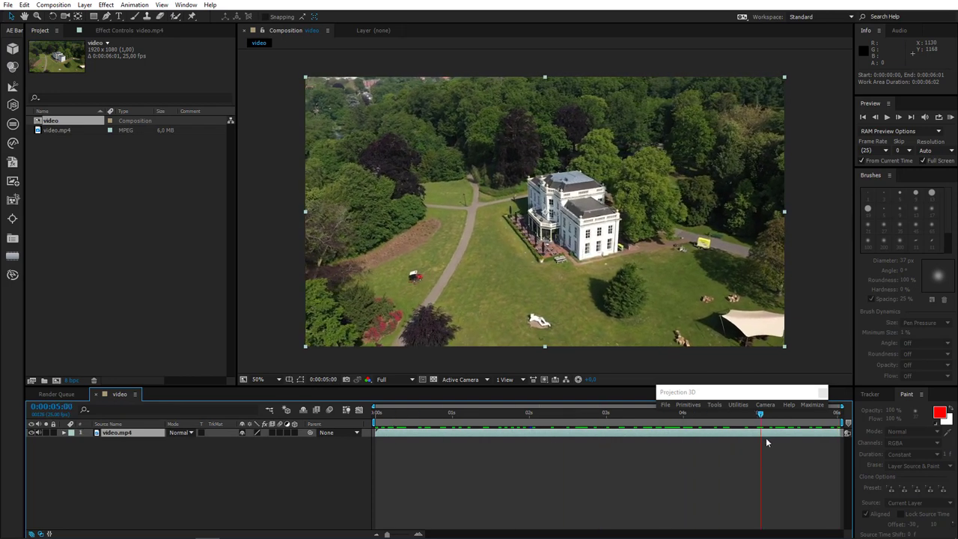
{"action": "left_click_drag", "start_coordinate": [872, 439], "coordinate": [333, 436]}
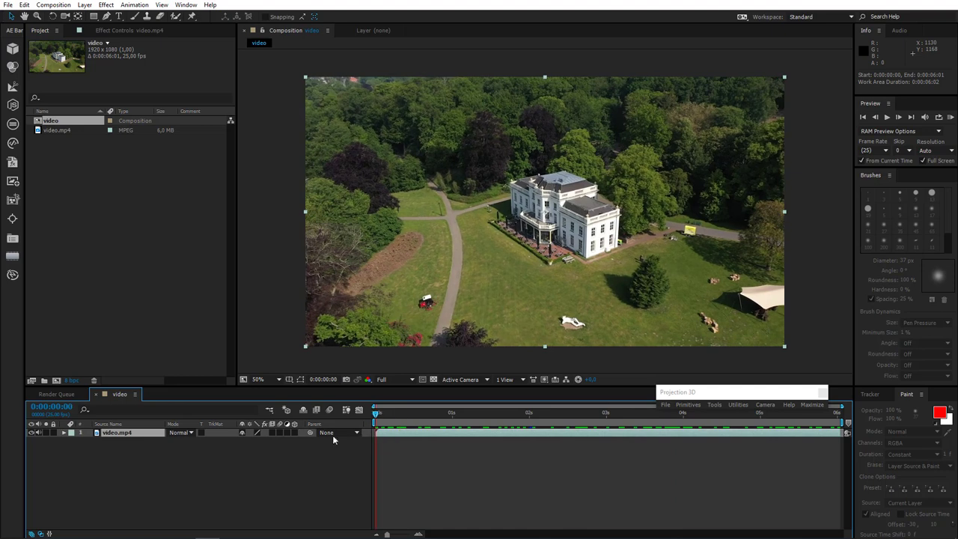
Step: Pre-compose the video.mp4 layer as video.mp4 Comp 1, moving all attributes into the new composition
{"action": "left_click", "coordinate": [125, 434]}
{"action": "left_click", "coordinate": [85, 4]}
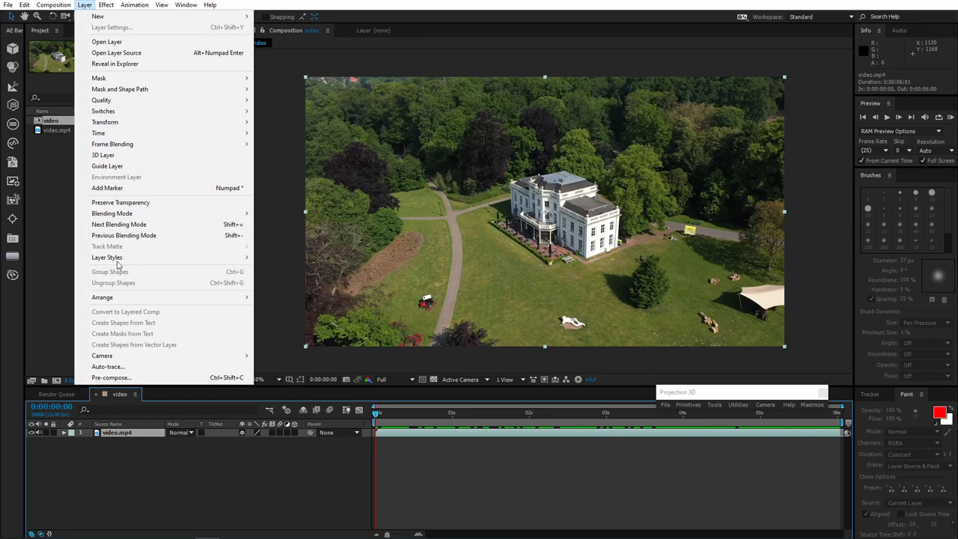
{"action": "left_click", "coordinate": [145, 377]}
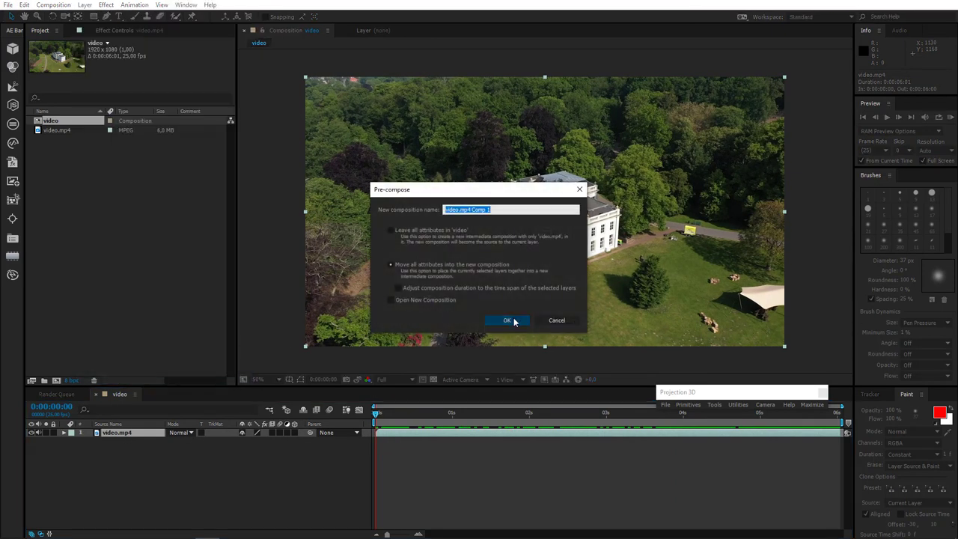
{"action": "left_click", "coordinate": [506, 318]}
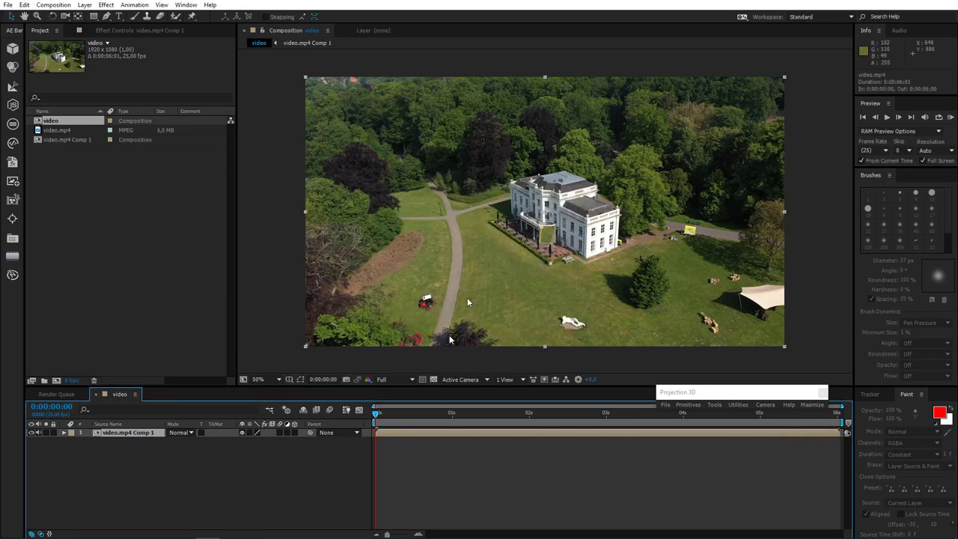
Step: In video.mp4 Comp 1, draw a closed seven-point Pen mask around the red lawn mower beside the path
{"action": "left_click", "coordinate": [107, 15]}
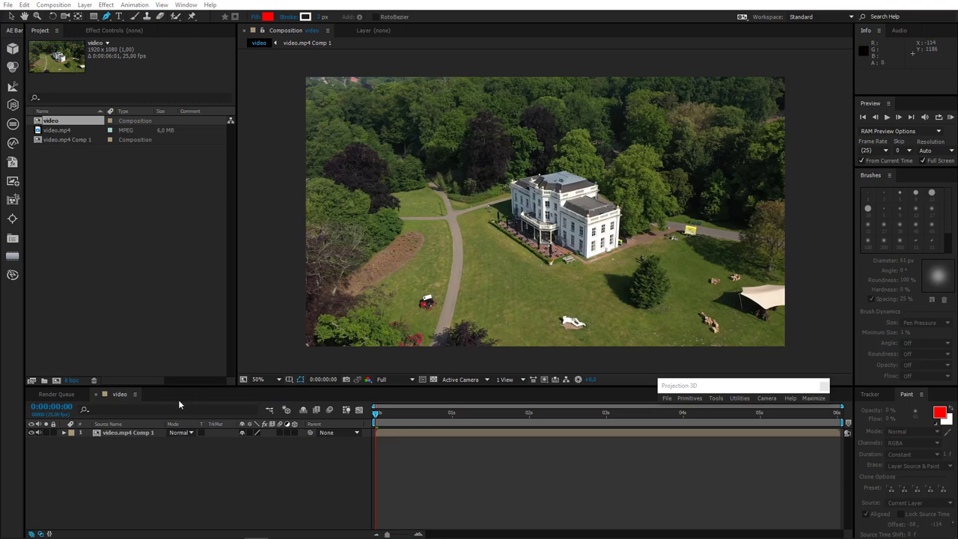
{"action": "double_click", "coordinate": [135, 433]}
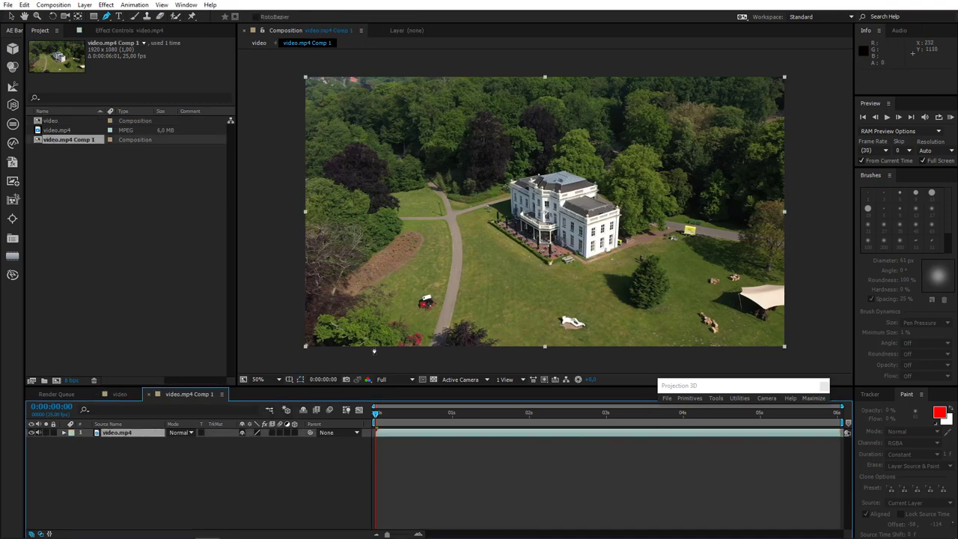
{"action": "scroll", "coordinate": [448, 308], "scroll_direction": "up", "scroll_amount": 2}
{"action": "left_click_drag", "start_coordinate": [448, 307], "coordinate": [747, 21]}
{"action": "left_click_drag", "start_coordinate": [458, 292], "coordinate": [506, 186]}
{"action": "left_click", "coordinate": [404, 301]}
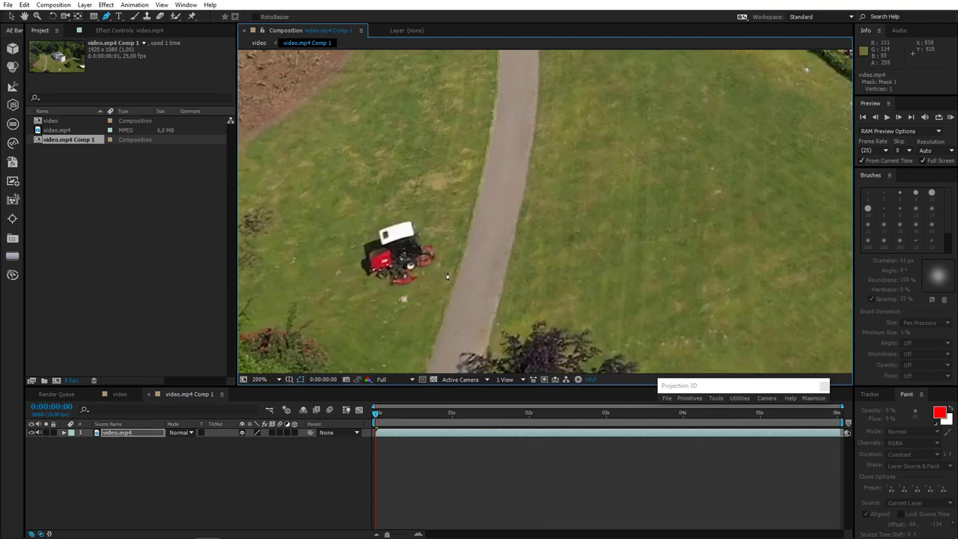
{"action": "left_click", "coordinate": [443, 271]}
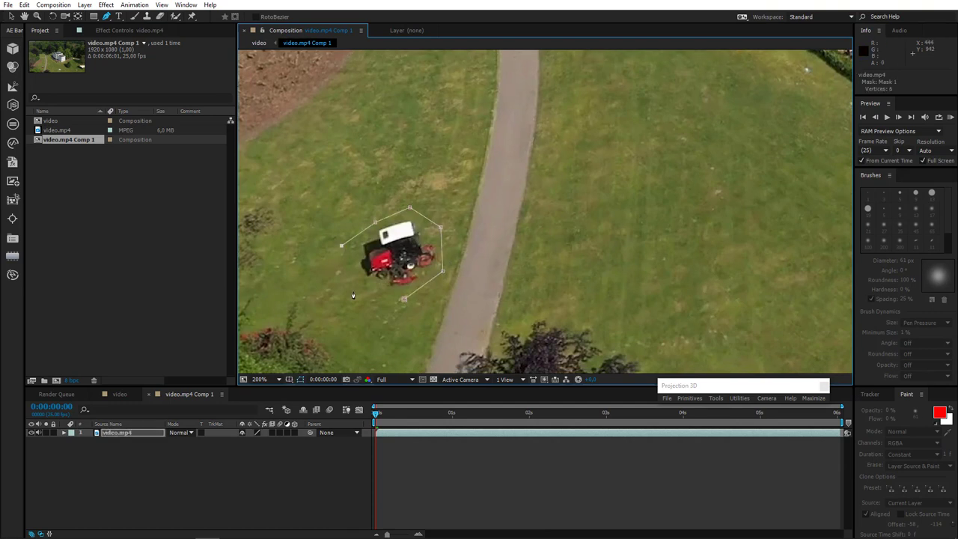
{"action": "left_click", "coordinate": [403, 300]}
Step: Enable keyframing for the Mask 1 path at 0 seconds and set the mask mode to Subtract
{"action": "key", "text": "m"}
{"action": "left_click", "coordinate": [97, 449]}
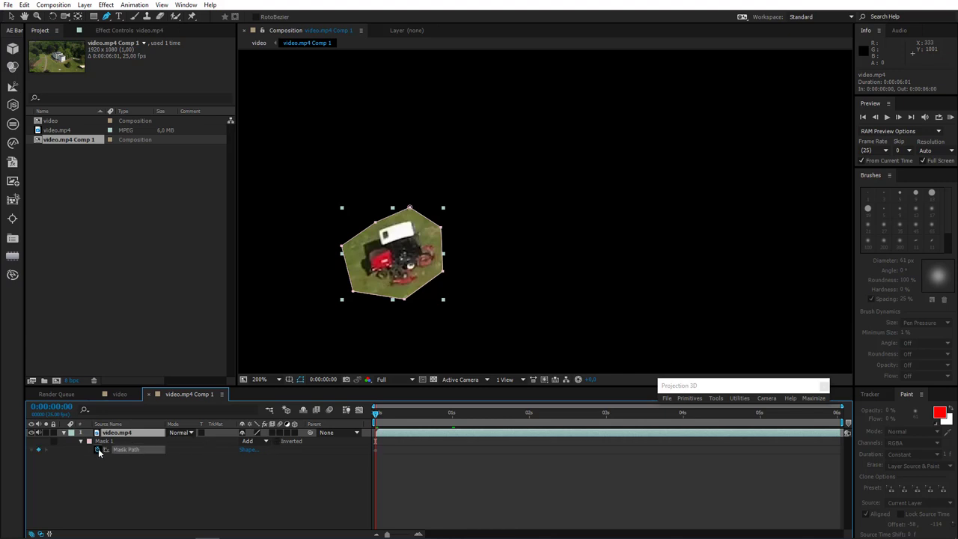
{"action": "left_click", "coordinate": [247, 441]}
{"action": "left_click", "coordinate": [262, 473]}
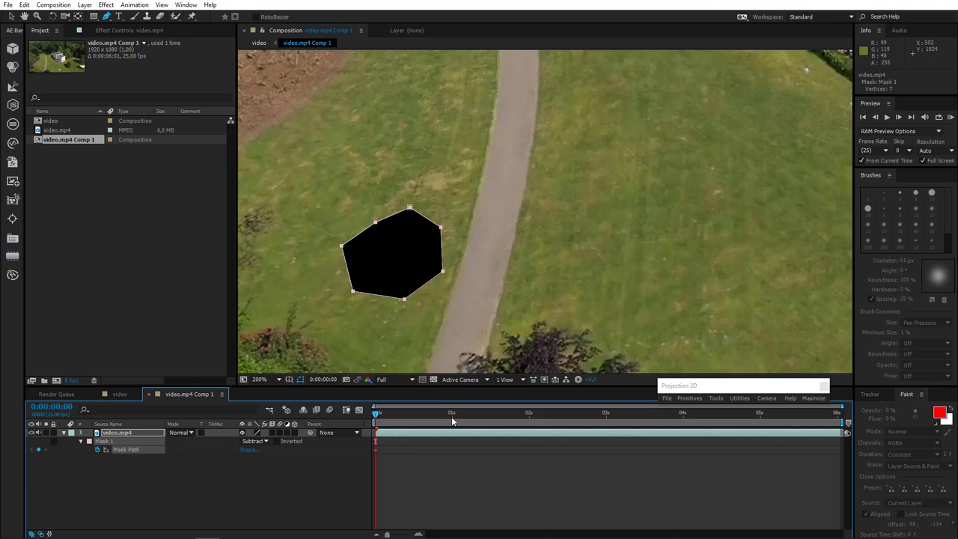
Step: Keyframe the Mask 1 path at every second from 1 to 6 seconds, moving the mask to keep covering the mower
{"action": "left_click", "coordinate": [451, 416]}
{"action": "left_click_drag", "start_coordinate": [444, 273], "coordinate": [462, 252]}
{"action": "left_click", "coordinate": [529, 416]}
{"action": "left_click_drag", "start_coordinate": [462, 255], "coordinate": [408, 167]}
{"action": "left_click", "coordinate": [606, 416]}
{"action": "left_click", "coordinate": [683, 414]}
{"action": "left_click", "coordinate": [760, 414]}
{"action": "left_click", "coordinate": [837, 415]}
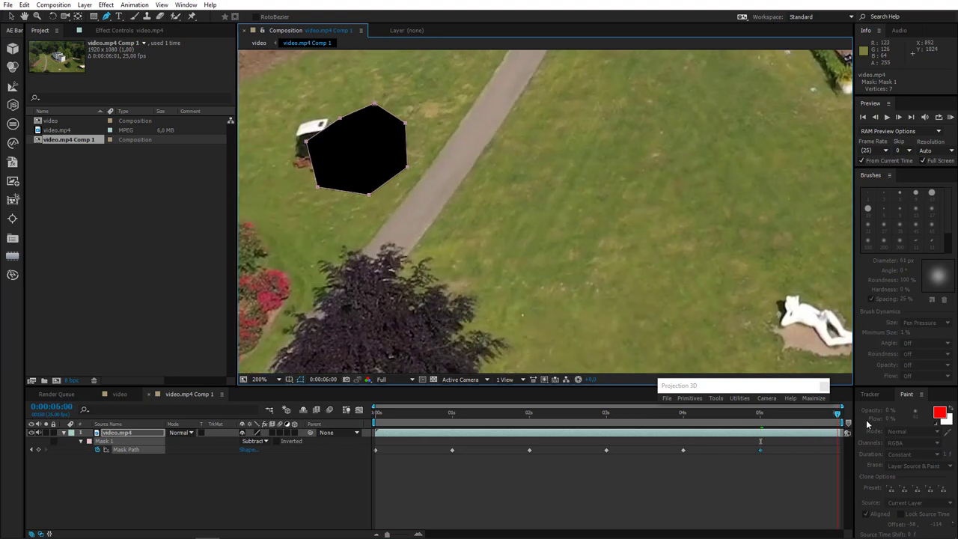
{"action": "left_click_drag", "start_coordinate": [369, 197], "coordinate": [334, 192]}
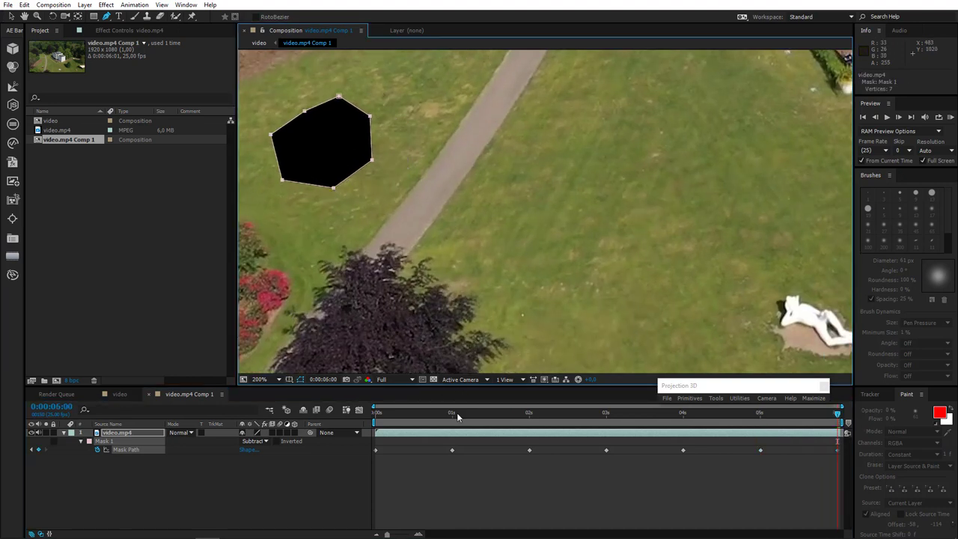
{"action": "left_click_drag", "start_coordinate": [456, 414], "coordinate": [600, 422]}
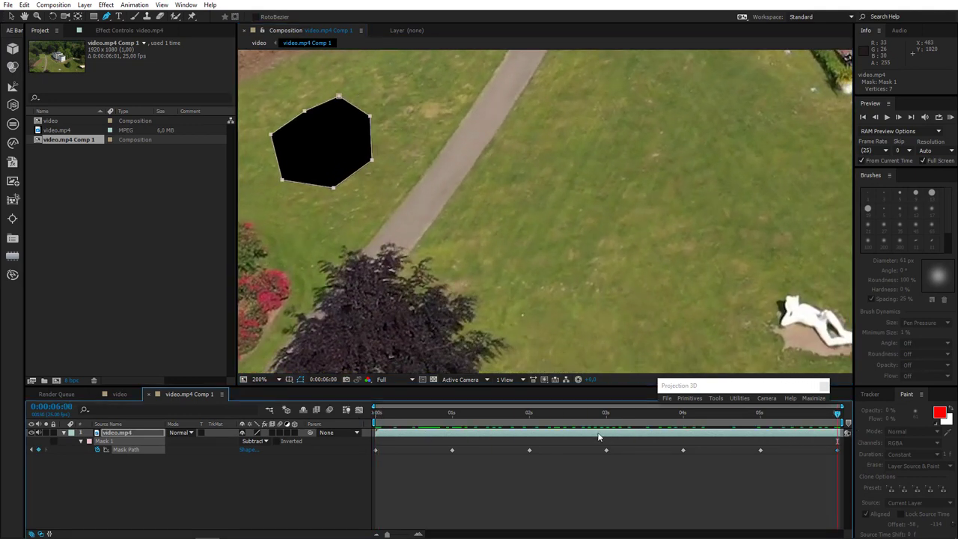
Step: Run Track Camera on the video.mp4 Comp 1 layer in the video composition from the first frame
{"action": "left_click", "coordinate": [119, 395]}
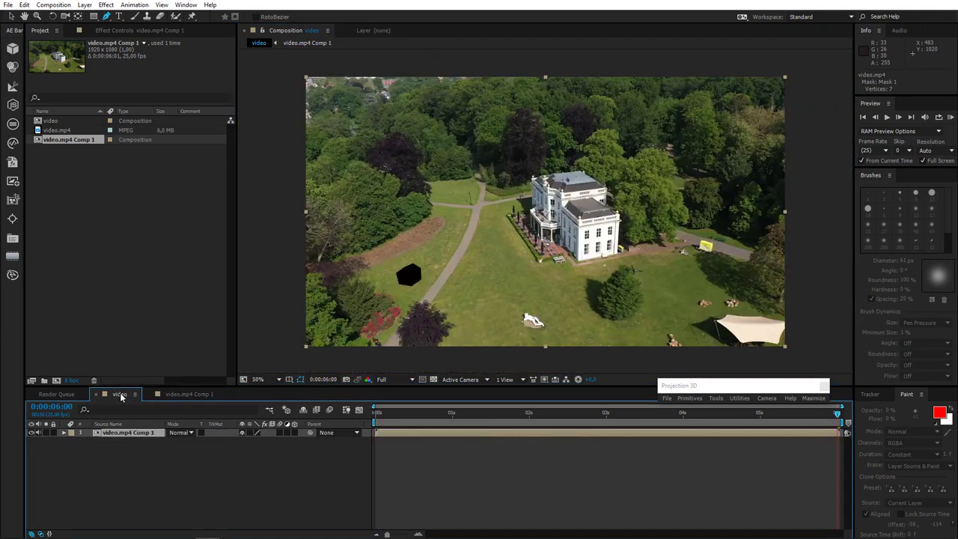
{"action": "left_click", "coordinate": [380, 419]}
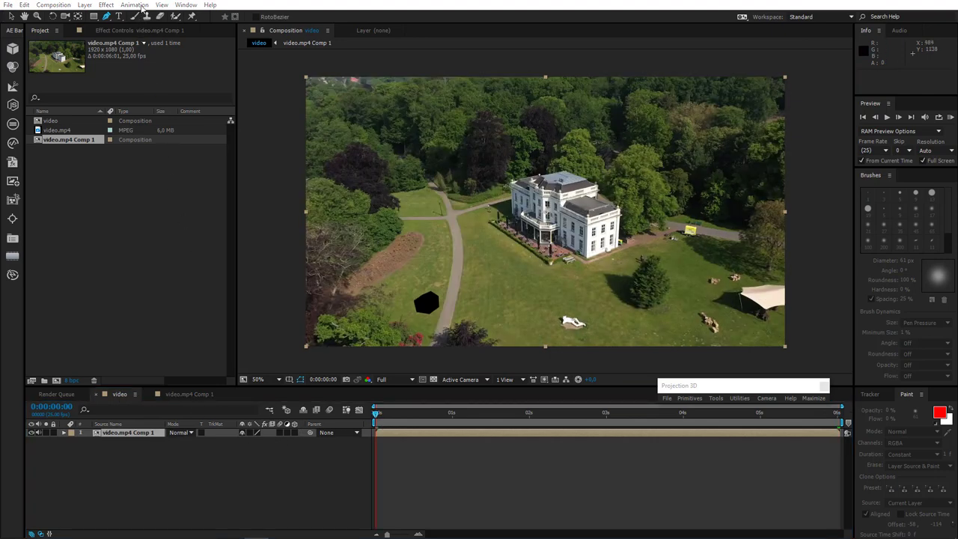
{"action": "left_click", "coordinate": [136, 4]}
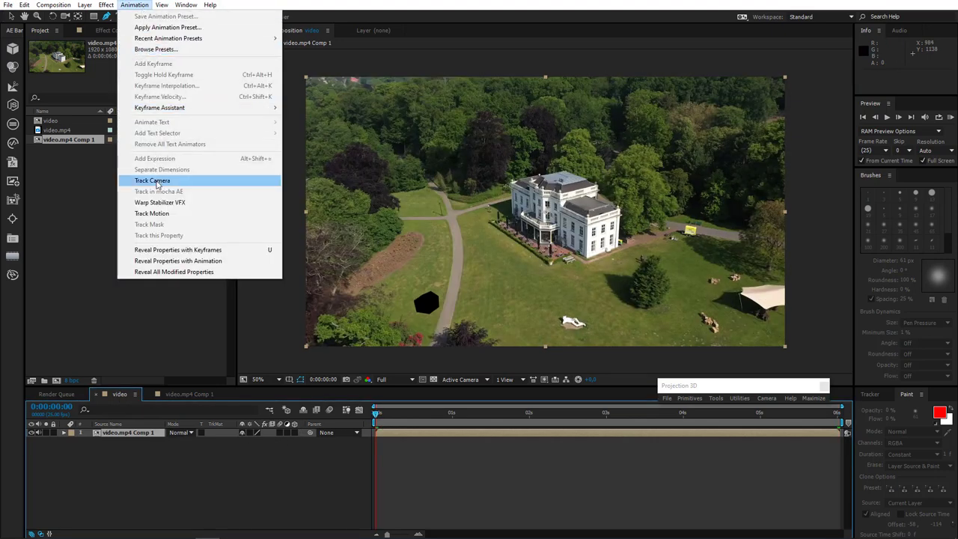
{"action": "left_click", "coordinate": [170, 182]}
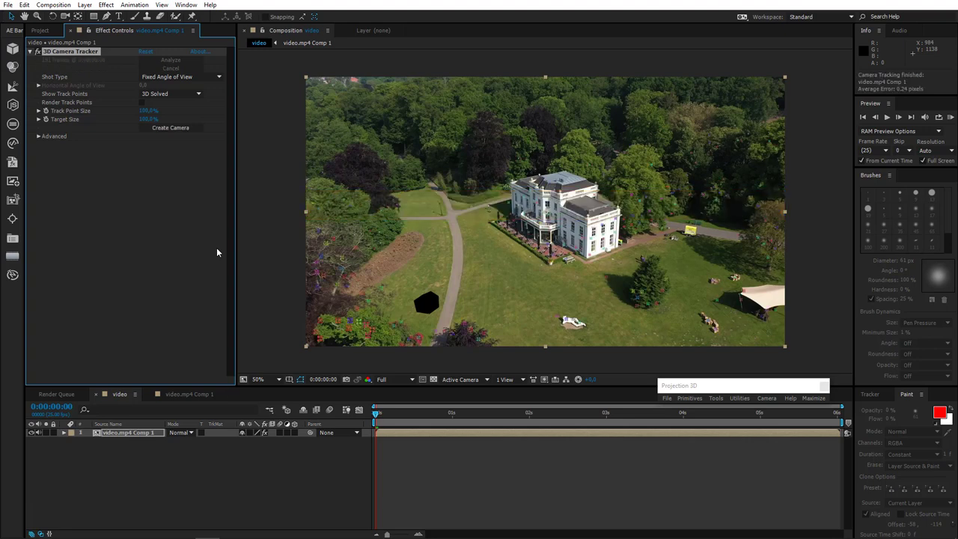
Step: Delete Mask 1 from the video.mp4 layer inside video.mp4 Comp 1 and return to the video composition
{"action": "left_click", "coordinate": [197, 395]}
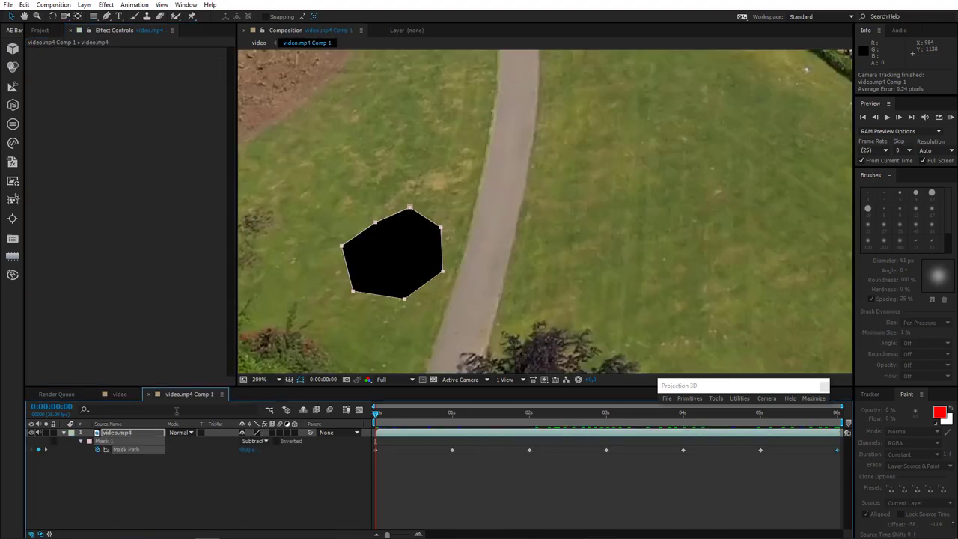
{"action": "left_click", "coordinate": [113, 442]}
{"action": "key", "text": "Delete"}
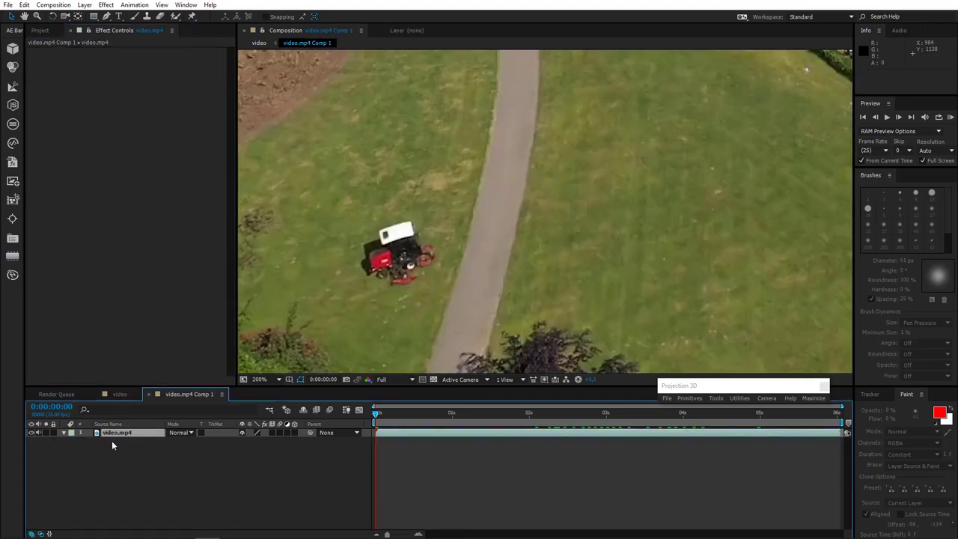
{"action": "left_click", "coordinate": [150, 394]}
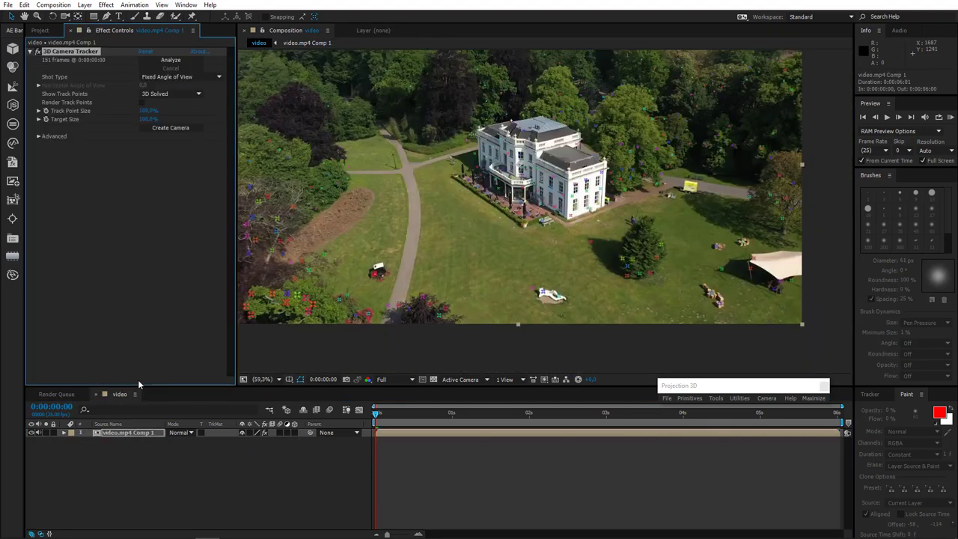
Step: Check the solve method and average error in the 3D Camera Tracker's Advanced settings
{"action": "left_click", "coordinate": [38, 136]}
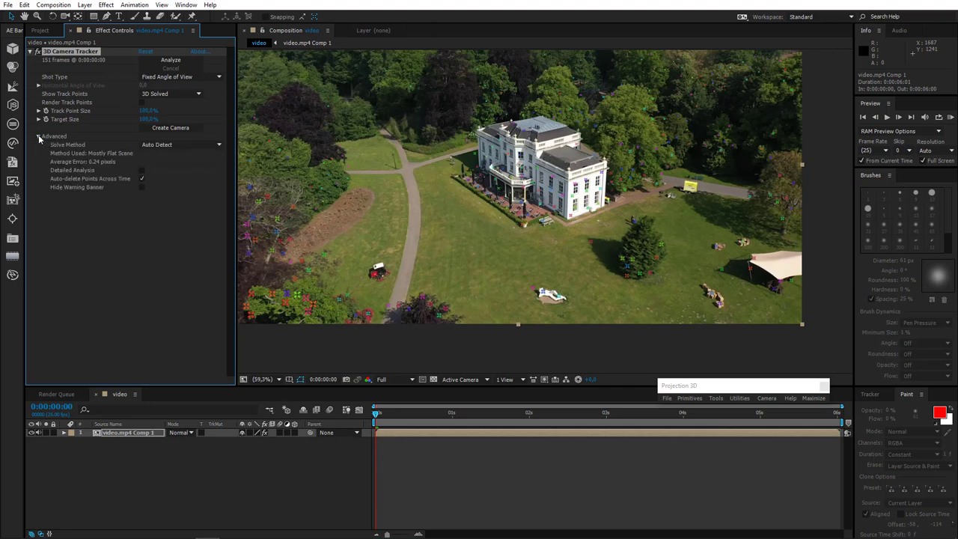
{"action": "left_click", "coordinate": [38, 137]}
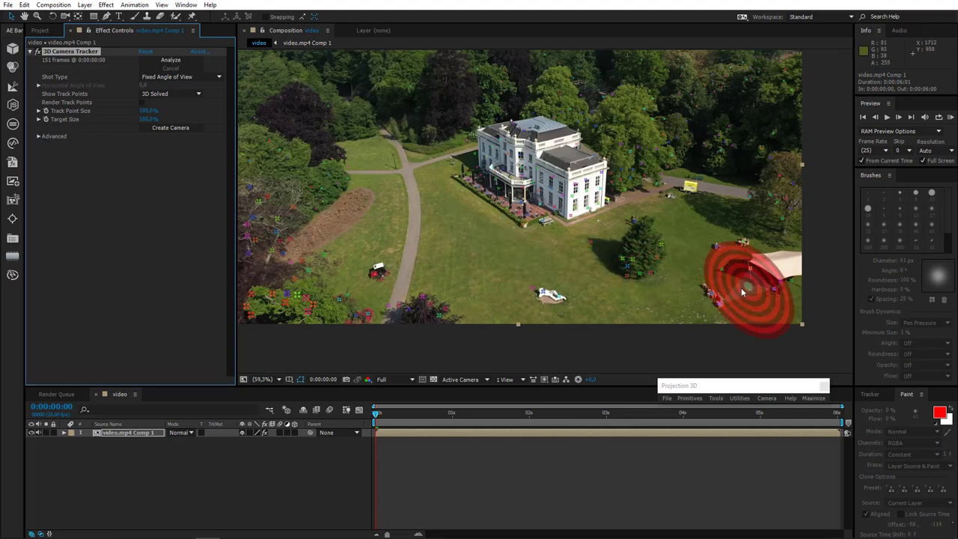
Step: Set the ground plane and origin from track points spread across the lawn between bush, statue, tree and wooden stacks, and create the tracker camera
{"action": "left_click", "coordinate": [533, 282]}
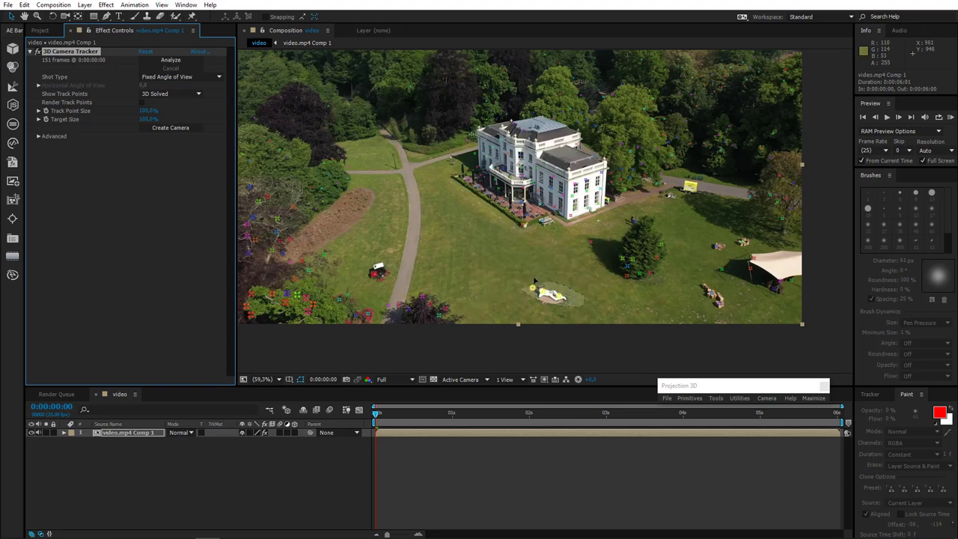
{"action": "left_click", "coordinate": [690, 283]}
{"action": "left_click_drag", "start_coordinate": [690, 282], "coordinate": [696, 282]}
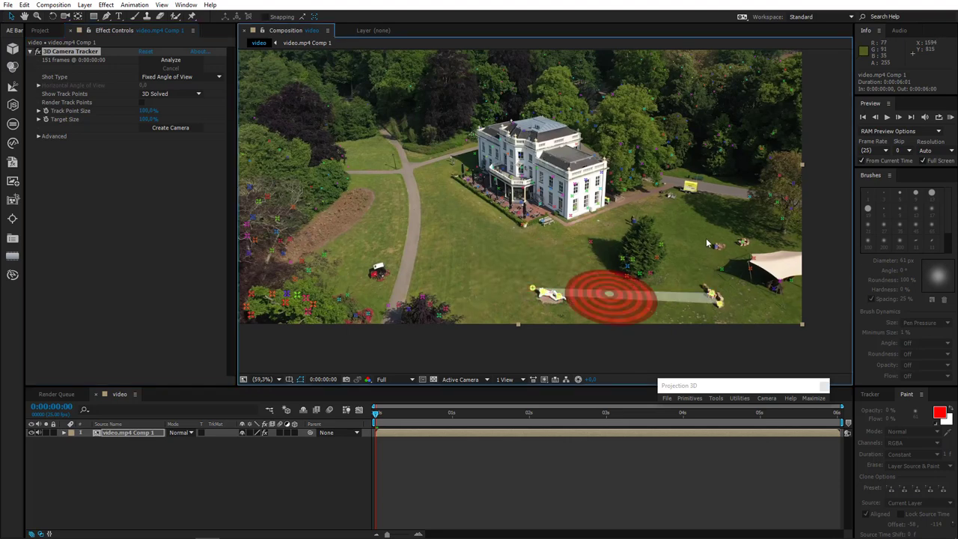
{"action": "mouse_move", "coordinate": [701, 242]}
{"action": "left_mouse_down"}
{"action": "mouse_move", "coordinate": [734, 253]}
{"action": "mouse_move", "coordinate": [758, 252]}
{"action": "mouse_move", "coordinate": [761, 242]}
{"action": "mouse_move", "coordinate": [704, 243]}
{"action": "left_mouse_up"}
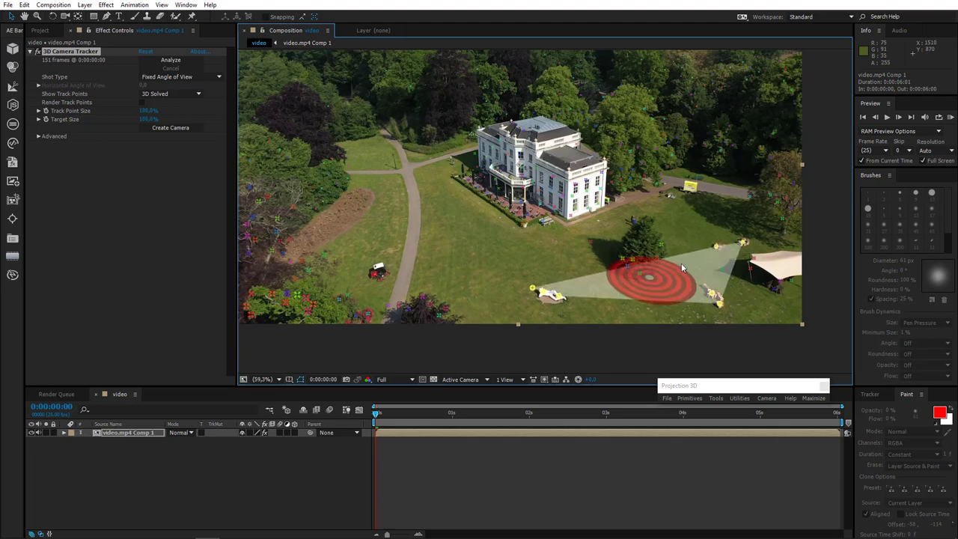
{"action": "left_click", "coordinate": [389, 307], "text": "shift"}
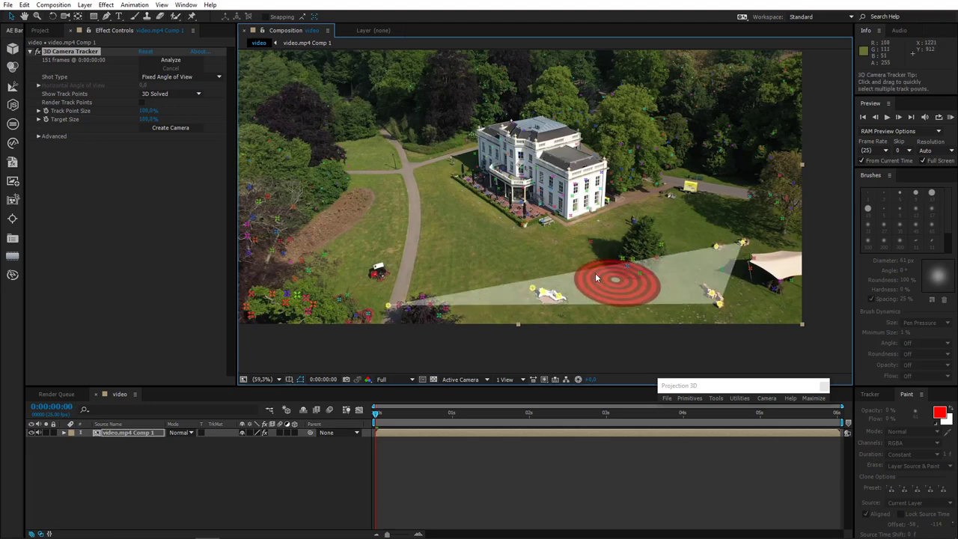
{"action": "left_click", "coordinate": [591, 245], "text": "shift"}
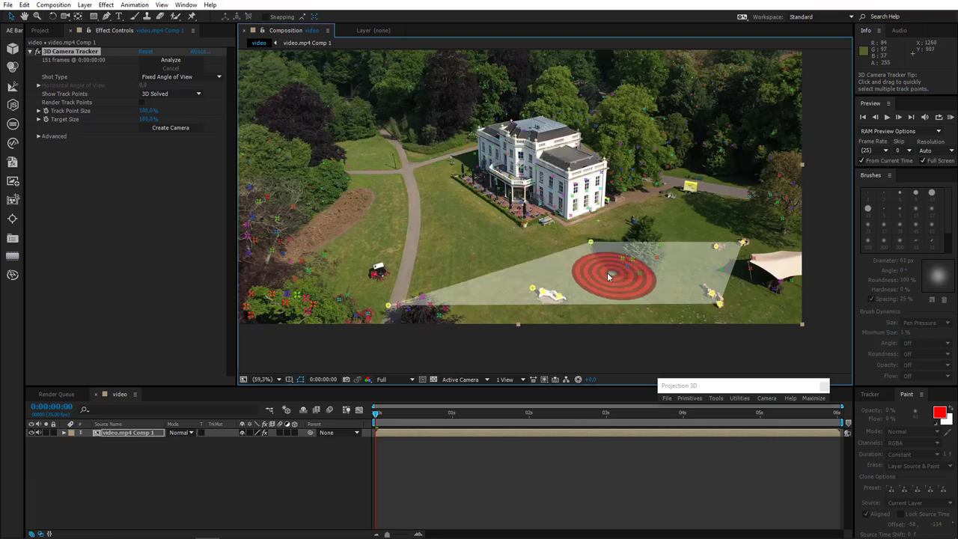
{"action": "right_click", "coordinate": [699, 287]}
{"action": "left_click", "coordinate": [707, 366]}
{"action": "left_click", "coordinate": [170, 127]}
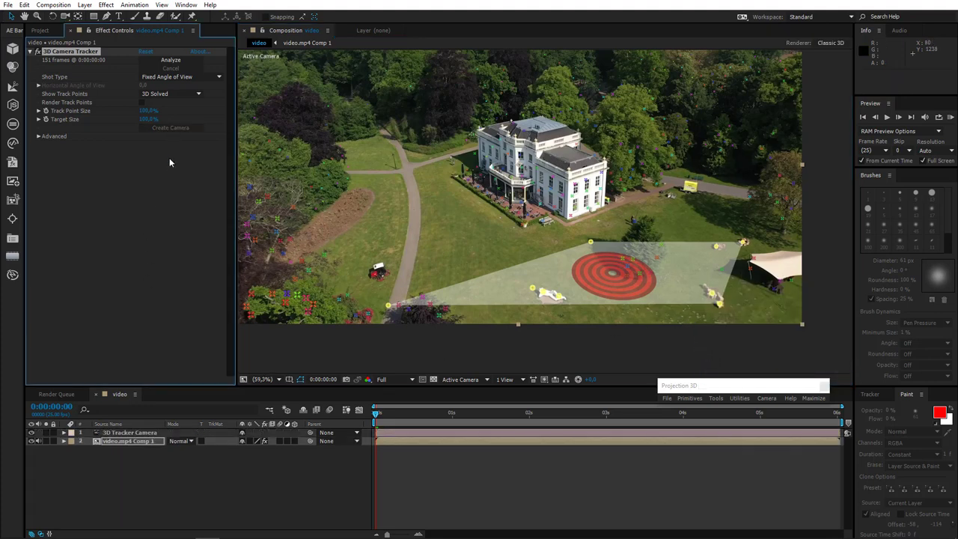
Step: Create a projection with one scene from the 3D Tracker Camera and video.mp4 Comp 1 layers
{"action": "left_click_drag", "start_coordinate": [134, 471], "coordinate": [158, 436]}
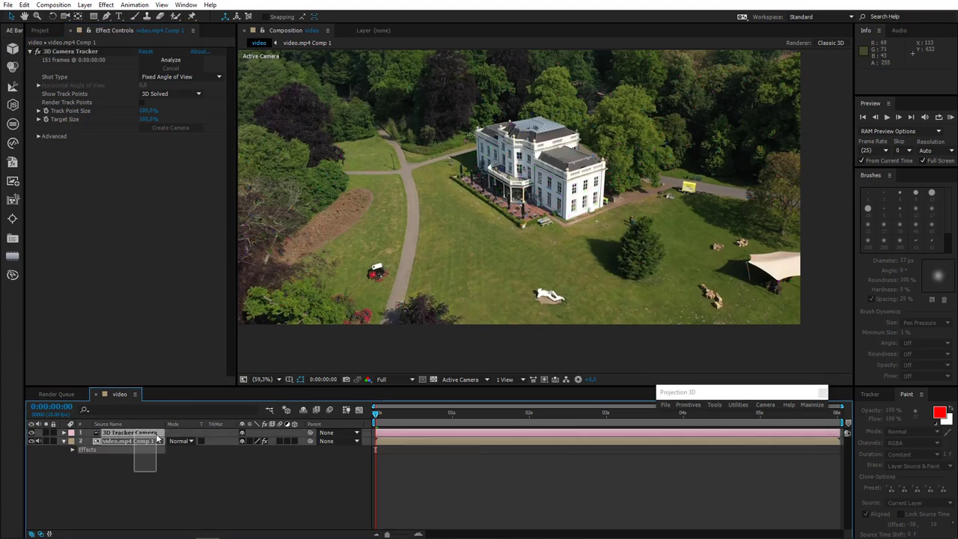
{"action": "left_click", "coordinate": [808, 406]}
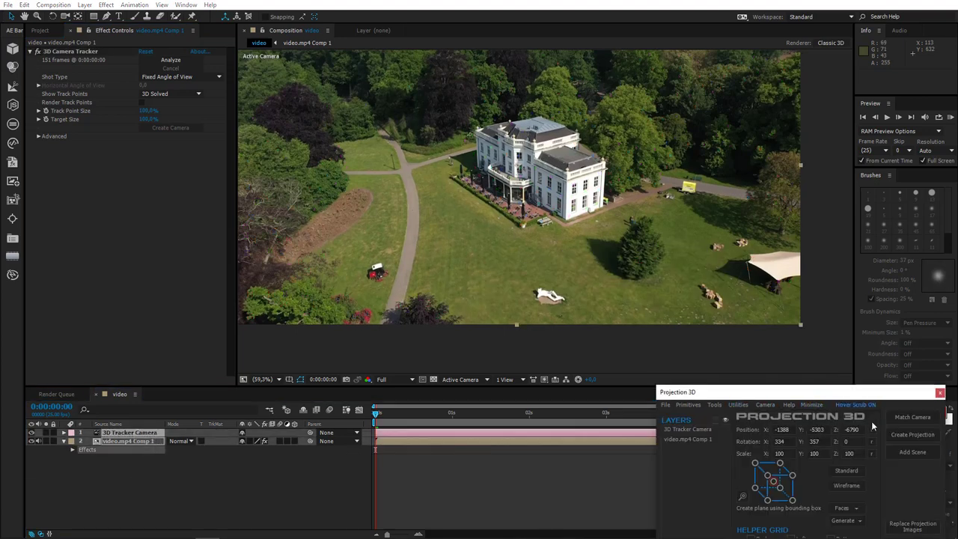
{"action": "left_click", "coordinate": [900, 440]}
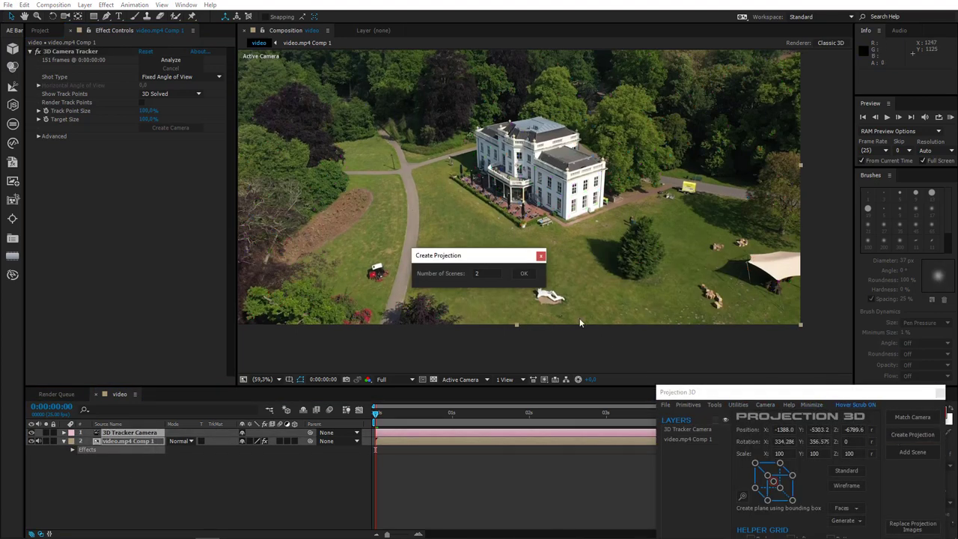
{"action": "left_click", "coordinate": [524, 275]}
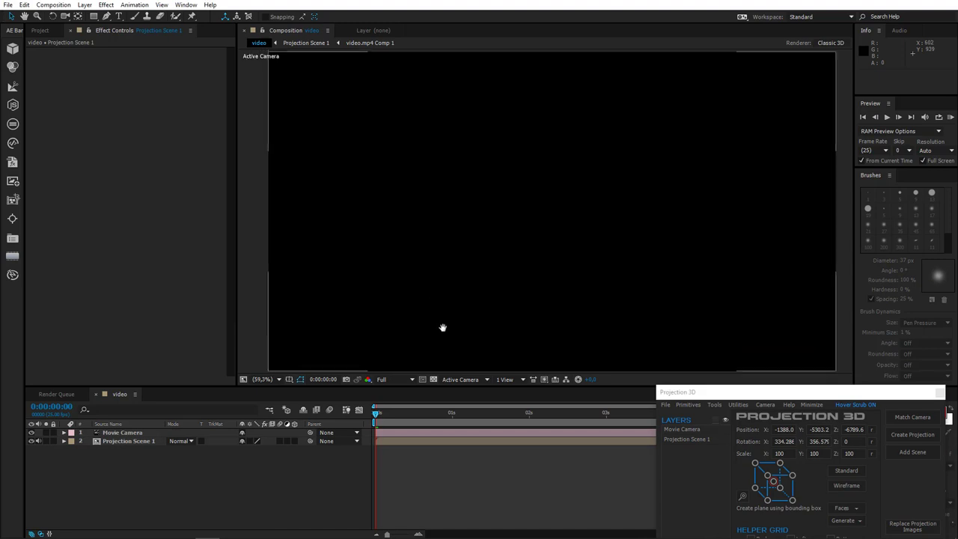
Step: In Projection Scene 1, reveal the shy layers and freeze the 3D video.mp4 Comp 1 layer on its first frame
{"action": "double_click", "coordinate": [119, 440]}
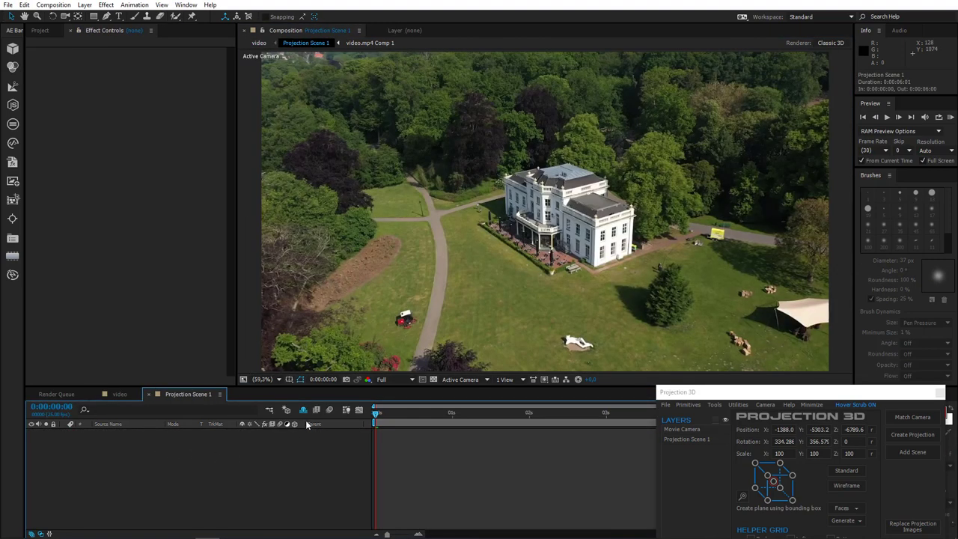
{"action": "left_click", "coordinate": [143, 442]}
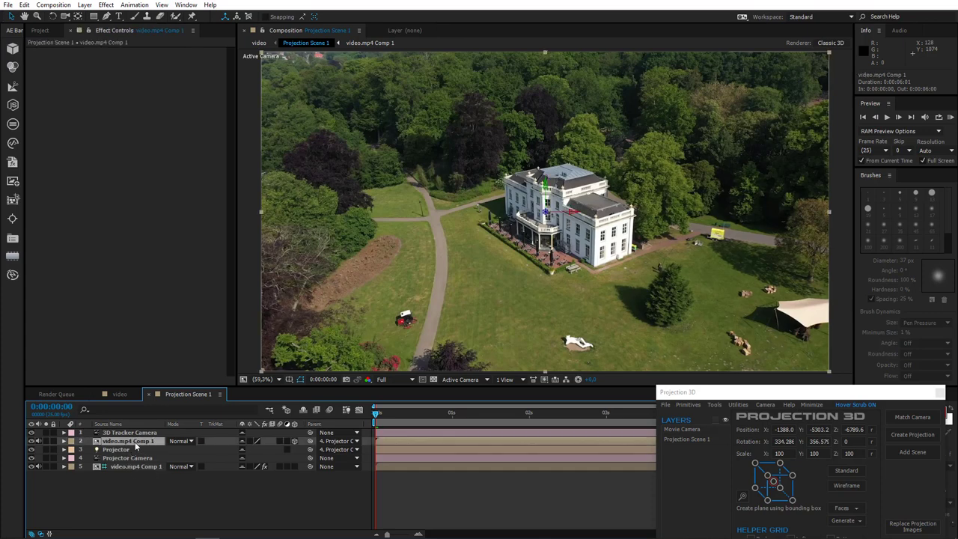
{"action": "right_click", "coordinate": [139, 445]}
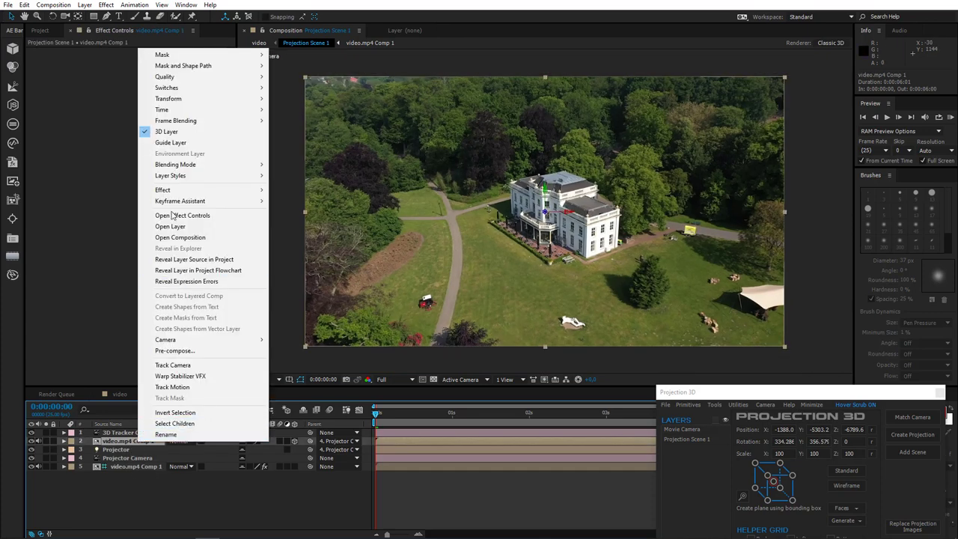
{"action": "mouse_move", "coordinate": [188, 109]}
{"action": "left_click", "coordinate": [310, 142]}
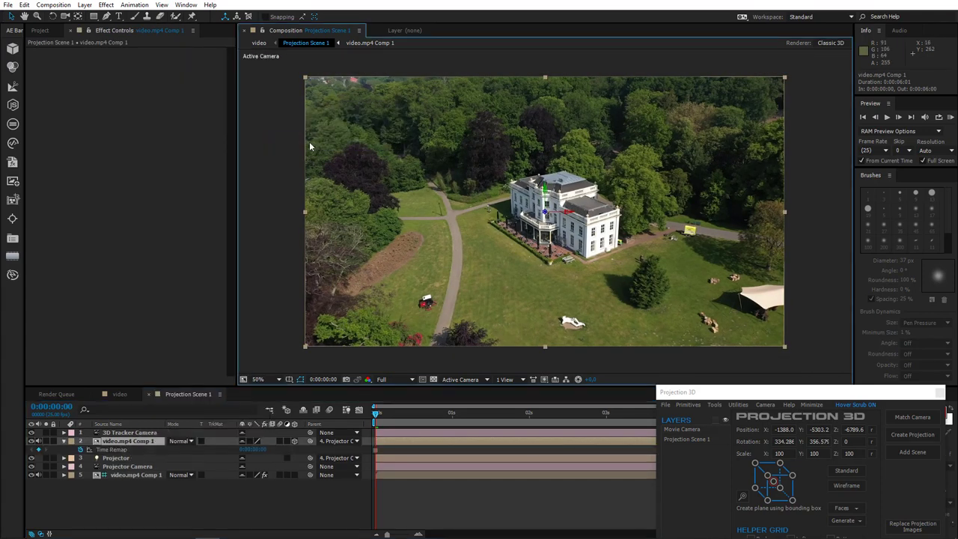
Step: Open the frozen video.mp4 Comp 1 layer in its own viewer and cover the lawn mower with grass using the Clone Stamp
{"action": "left_click_drag", "start_coordinate": [511, 223], "coordinate": [477, 219]}
{"action": "left_click", "coordinate": [84, 4]}
{"action": "left_click", "coordinate": [120, 42]}
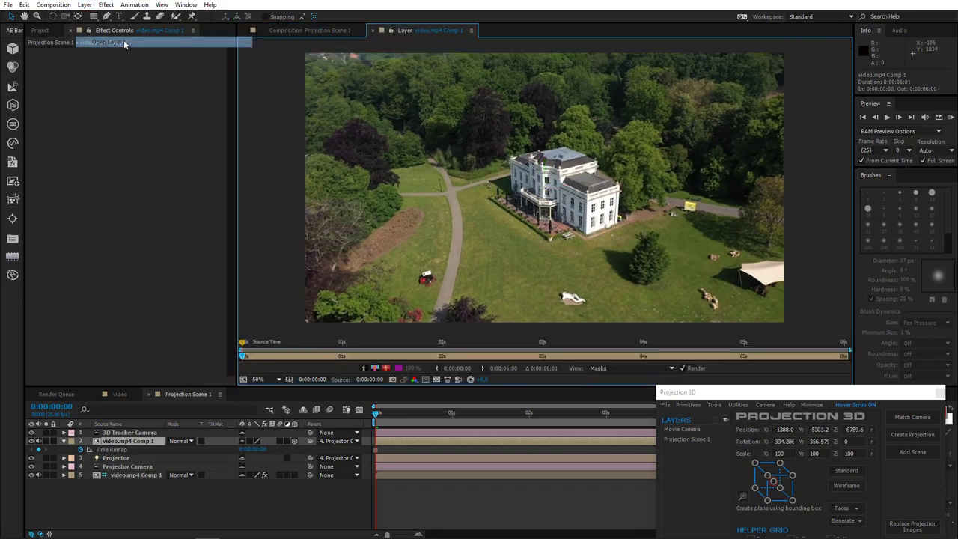
{"action": "left_click", "coordinate": [147, 15]}
{"action": "scroll", "coordinate": [404, 152], "scroll_direction": "up", "scroll_amount": 2}
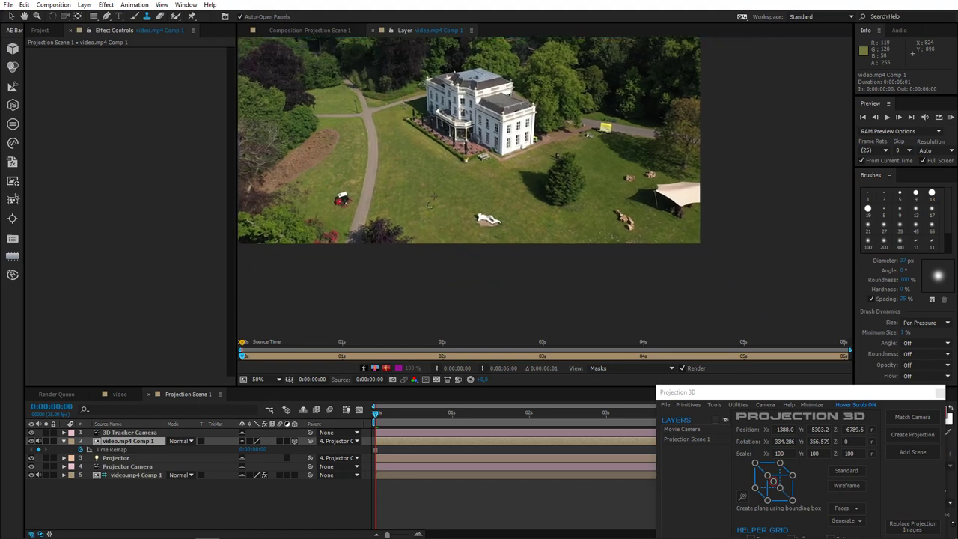
{"action": "scroll", "coordinate": [405, 152], "scroll_direction": "down", "scroll_amount": 1}
{"action": "left_click_drag", "start_coordinate": [405, 152], "coordinate": [554, 182]}
{"action": "scroll", "coordinate": [558, 182], "scroll_direction": "up", "scroll_amount": 1}
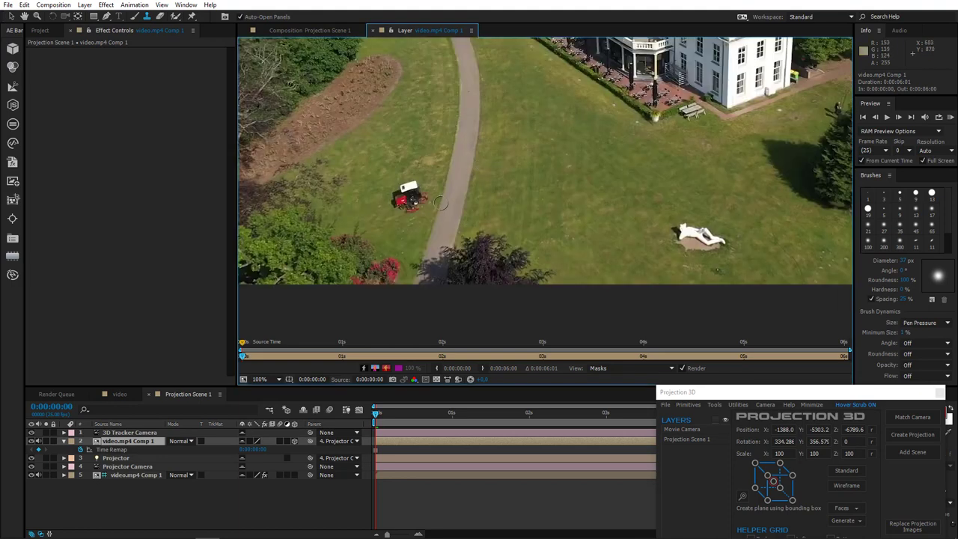
{"action": "mouse_move", "coordinate": [418, 207]}
{"action": "left_mouse_down"}
{"action": "mouse_move", "coordinate": [460, 204]}
{"action": "mouse_move", "coordinate": [457, 179]}
{"action": "mouse_move", "coordinate": [449, 182]}
{"action": "mouse_move", "coordinate": [466, 200]}
{"action": "mouse_move", "coordinate": [450, 205]}
{"action": "left_mouse_up"}
{"action": "left_click", "coordinate": [437, 163], "text": "alt"}
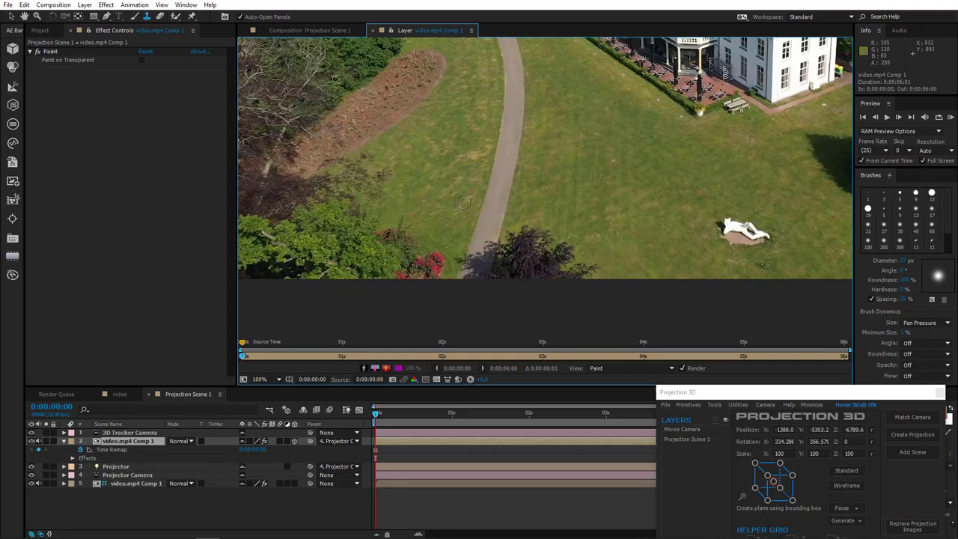
Step: Clone grass over the reclining white statue on the lawn
{"action": "left_click_drag", "start_coordinate": [571, 199], "coordinate": [361, 186]}
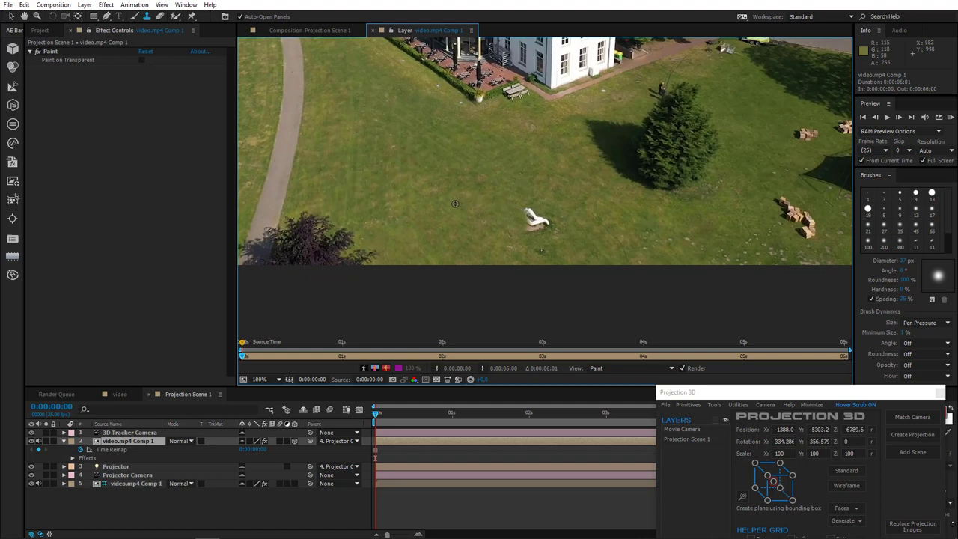
{"action": "left_click", "coordinate": [536, 207], "text": "alt"}
{"action": "mouse_move", "coordinate": [537, 219]}
{"action": "left_mouse_down"}
{"action": "mouse_move", "coordinate": [535, 229]}
{"action": "mouse_move", "coordinate": [543, 221]}
{"action": "mouse_move", "coordinate": [524, 214]}
{"action": "mouse_move", "coordinate": [536, 213]}
{"action": "left_mouse_up"}
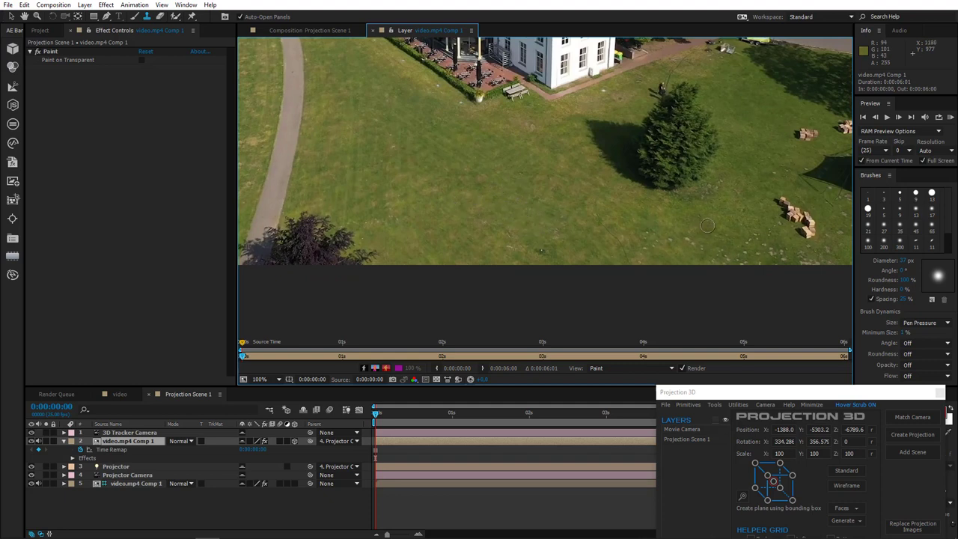
Step: Clone grass over the wooden stacks in the foreground and the two smaller ones behind the tent
{"action": "left_click_drag", "start_coordinate": [650, 214], "coordinate": [402, 210]}
{"action": "mouse_move", "coordinate": [517, 199]}
{"action": "left_mouse_down"}
{"action": "mouse_move", "coordinate": [540, 216]}
{"action": "mouse_move", "coordinate": [519, 189]}
{"action": "mouse_move", "coordinate": [578, 204]}
{"action": "mouse_move", "coordinate": [523, 216]}
{"action": "mouse_move", "coordinate": [536, 218]}
{"action": "mouse_move", "coordinate": [481, 212]}
{"action": "mouse_move", "coordinate": [551, 217]}
{"action": "left_mouse_up"}
{"action": "left_click", "coordinate": [577, 209], "text": "alt"}
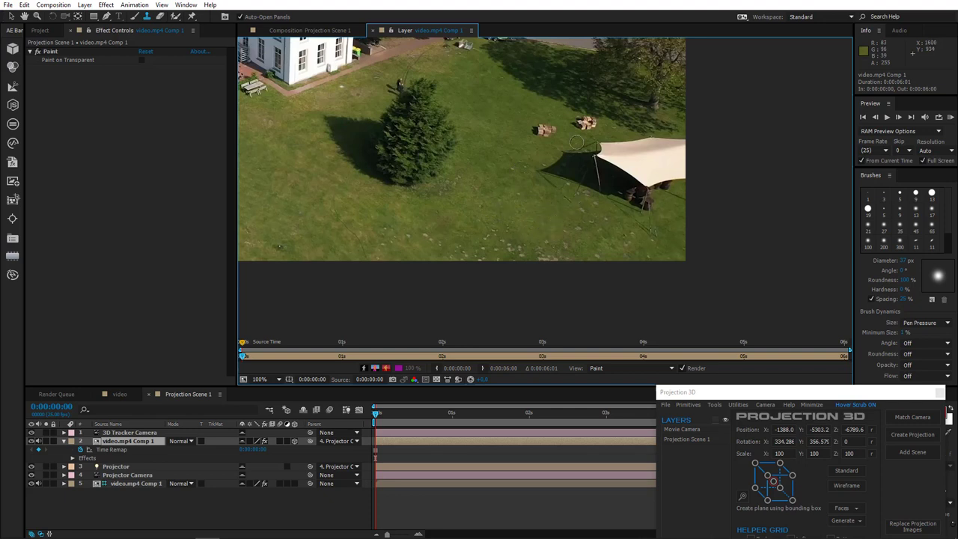
{"action": "mouse_move", "coordinate": [570, 142]}
{"action": "left_mouse_down"}
{"action": "mouse_move", "coordinate": [522, 207]}
{"action": "mouse_move", "coordinate": [485, 192]}
{"action": "mouse_move", "coordinate": [545, 188]}
{"action": "mouse_move", "coordinate": [522, 183]}
{"action": "left_mouse_up"}
{"action": "left_click_drag", "start_coordinate": [451, 169], "coordinate": [535, 222]}
Step: Clone grass over the small objects beside the yellow trailer, undoing the last stray stroke
{"action": "scroll", "coordinate": [535, 222], "scroll_direction": "up", "scroll_amount": 1}
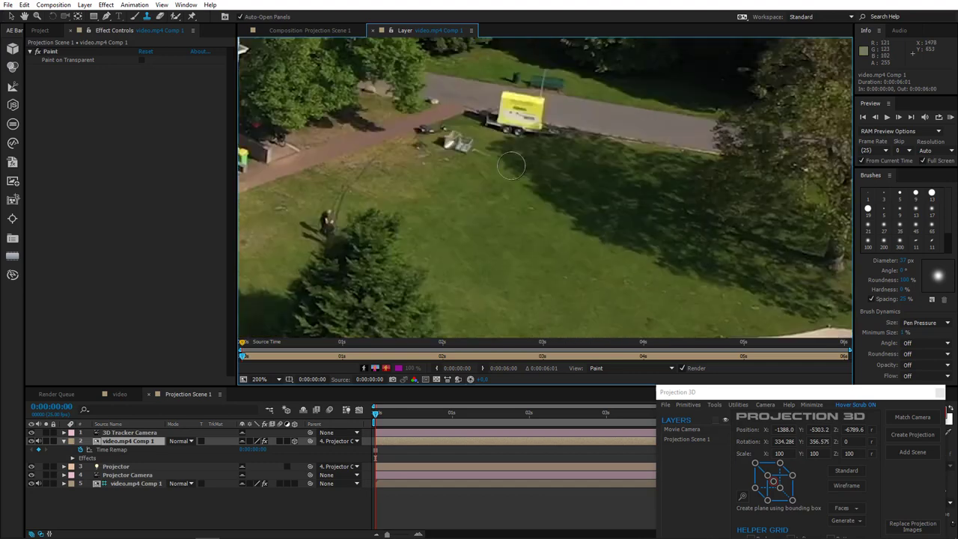
{"action": "mouse_move", "coordinate": [490, 162]}
{"action": "left_mouse_down"}
{"action": "mouse_move", "coordinate": [514, 198]}
{"action": "mouse_move", "coordinate": [486, 201]}
{"action": "mouse_move", "coordinate": [489, 194]}
{"action": "mouse_move", "coordinate": [498, 201]}
{"action": "mouse_move", "coordinate": [480, 204]}
{"action": "mouse_move", "coordinate": [463, 187]}
{"action": "left_mouse_up"}
{"action": "left_click", "coordinate": [488, 227], "text": "alt"}
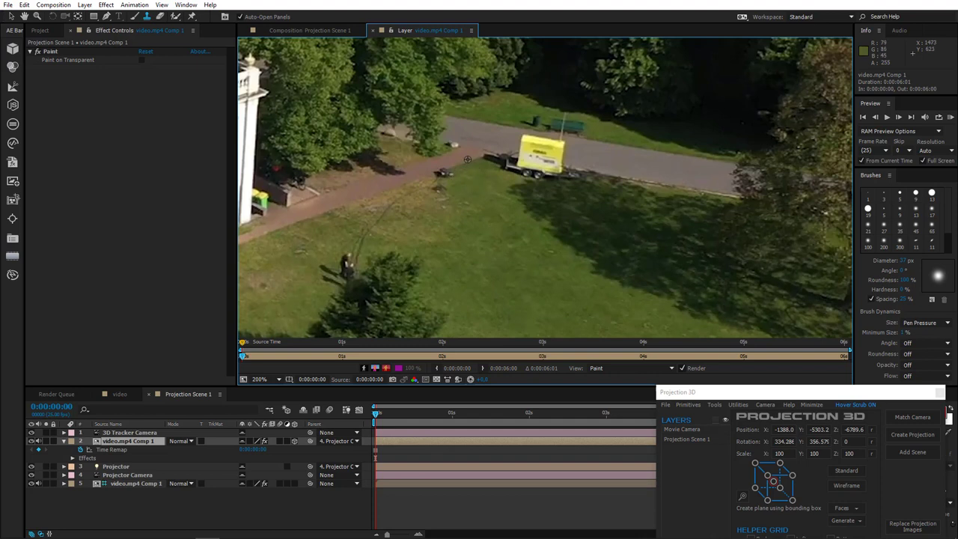
{"action": "key", "text": "ctrl+z"}
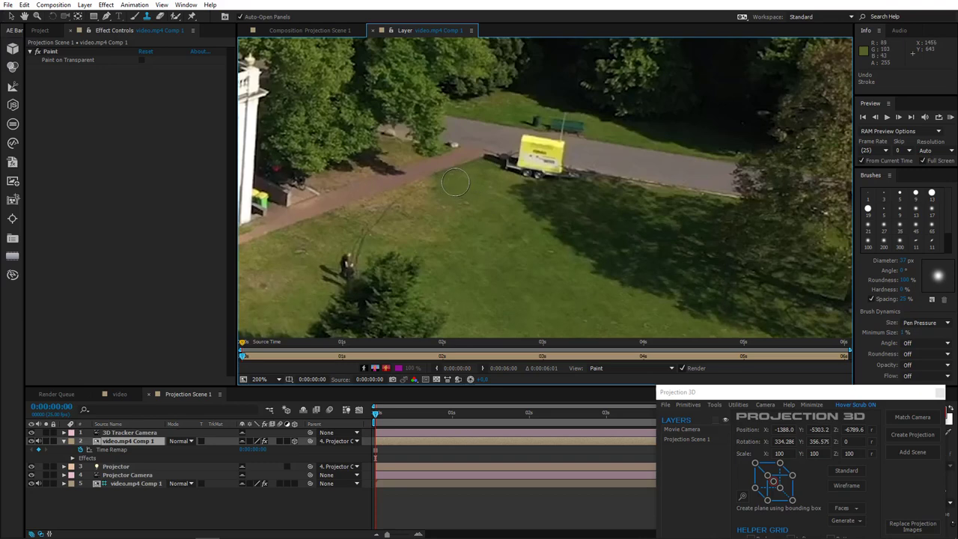
{"action": "scroll", "coordinate": [430, 225], "scroll_direction": "down", "scroll_amount": 4}
{"action": "left_click_drag", "start_coordinate": [426, 240], "coordinate": [491, 271]}
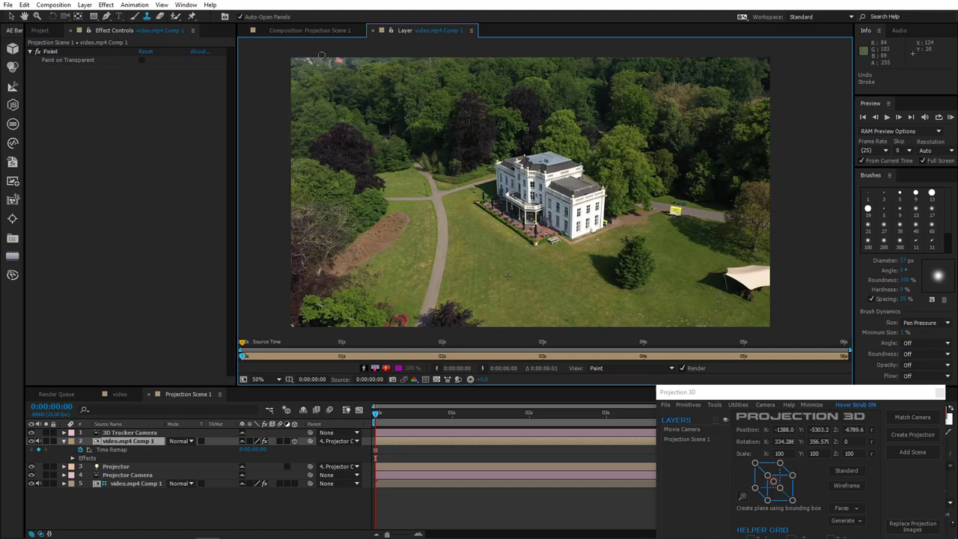
Step: Return to the Projection Scene 1 composition, hide its shy layers and add a plane primitive
{"action": "left_click", "coordinate": [330, 31]}
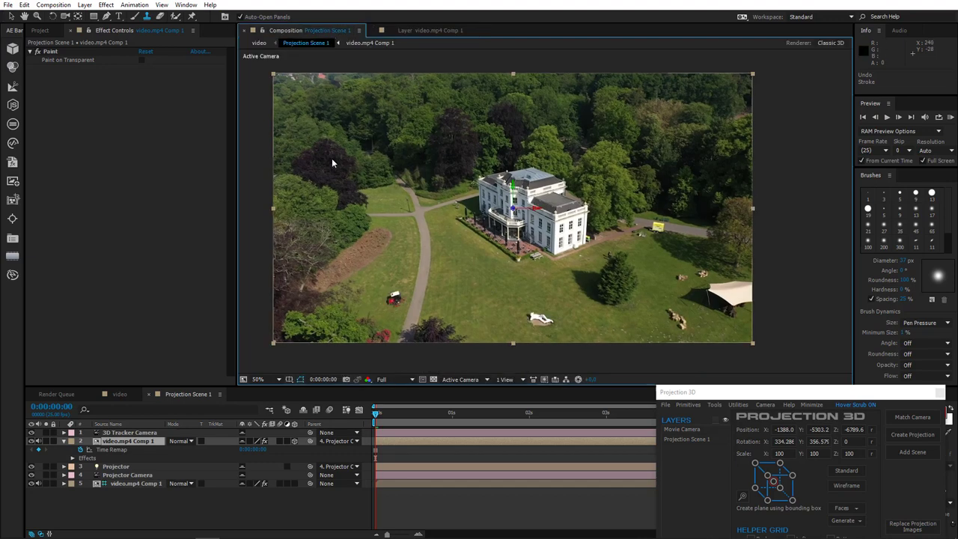
{"action": "left_click", "coordinate": [304, 411]}
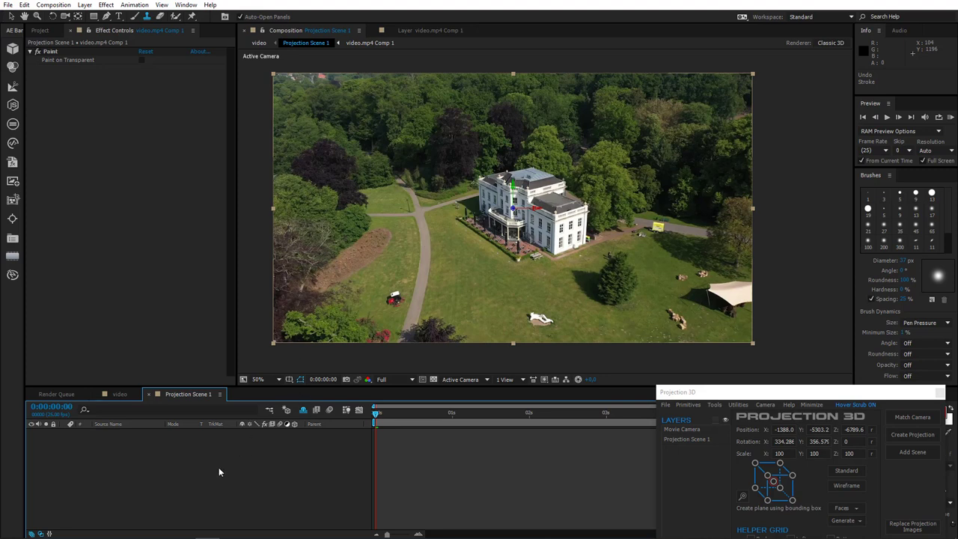
{"action": "left_click_drag", "start_coordinate": [476, 276], "coordinate": [413, 316]}
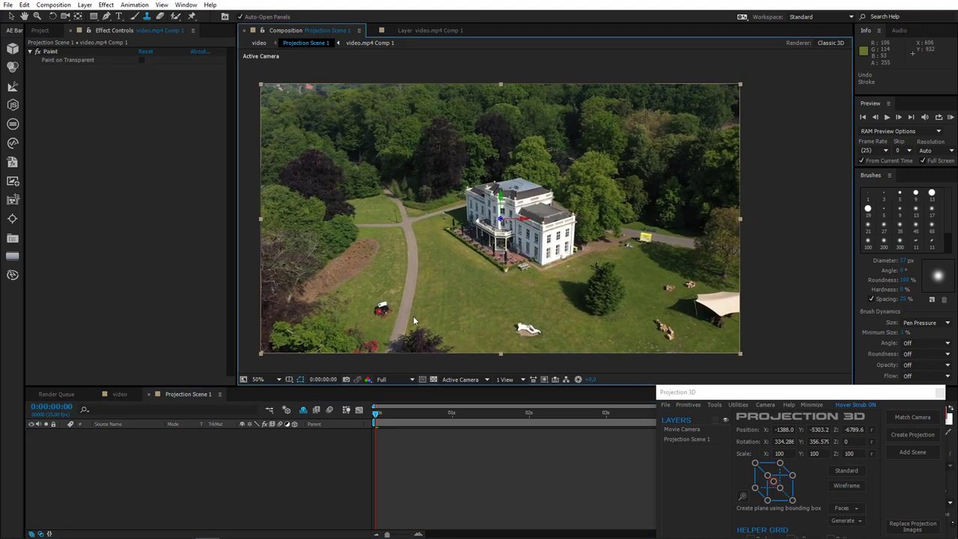
{"action": "left_click", "coordinate": [689, 406]}
{"action": "left_click", "coordinate": [727, 420]}
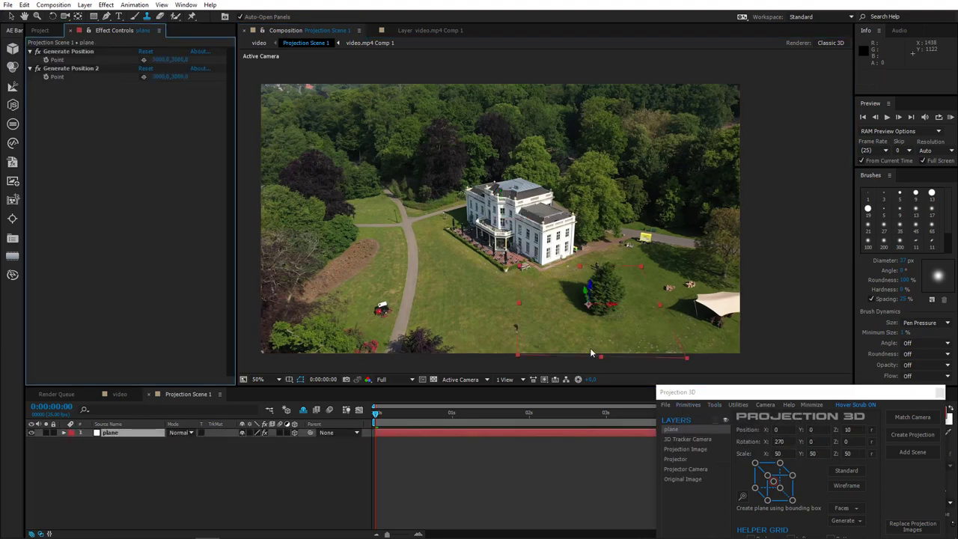
Step: Enlarge the plane to about 95% by 124% scale so it covers the whole cleaned lawn area
{"action": "left_click_drag", "start_coordinate": [530, 309], "coordinate": [460, 226]}
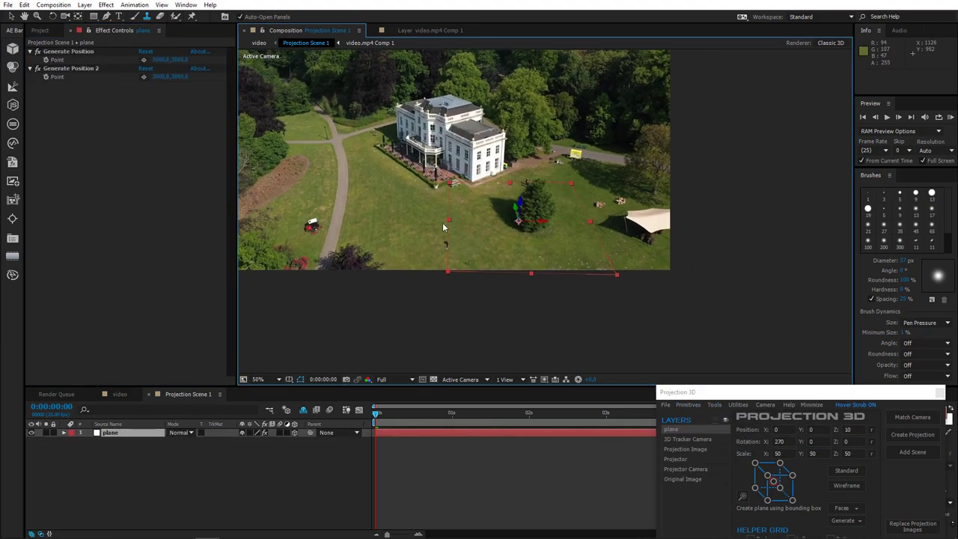
{"action": "left_click", "coordinate": [11, 16]}
{"action": "left_click_drag", "start_coordinate": [592, 222], "coordinate": [646, 225]}
{"action": "left_click_drag", "start_coordinate": [512, 181], "coordinate": [527, 148]}
{"action": "left_click_drag", "start_coordinate": [397, 219], "coordinate": [386, 219]}
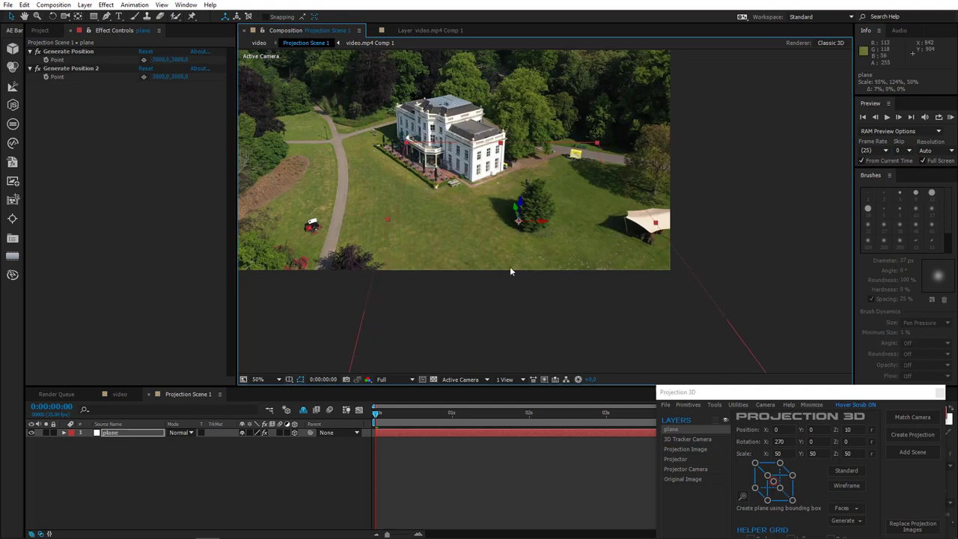
Step: Hide the plane layer and draw a closed seven-point mask on it around the reclining white statue with the Pen tool
{"action": "left_click", "coordinate": [812, 404]}
{"action": "mouse_move", "coordinate": [548, 254]}
{"action": "left_mouse_down"}
{"action": "mouse_move", "coordinate": [586, 289]}
{"action": "mouse_move", "coordinate": [585, 274]}
{"action": "left_mouse_up"}
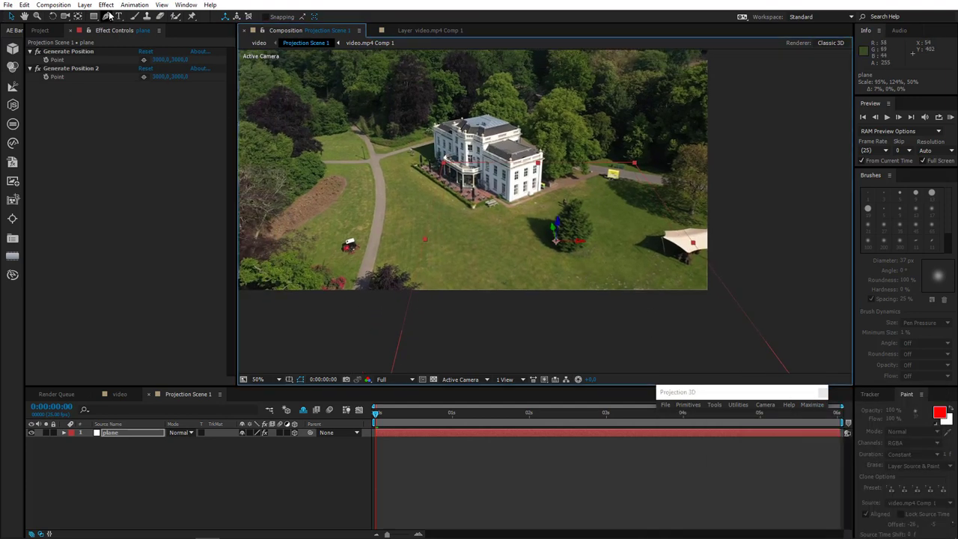
{"action": "left_click", "coordinate": [107, 17]}
{"action": "left_click", "coordinate": [31, 433]}
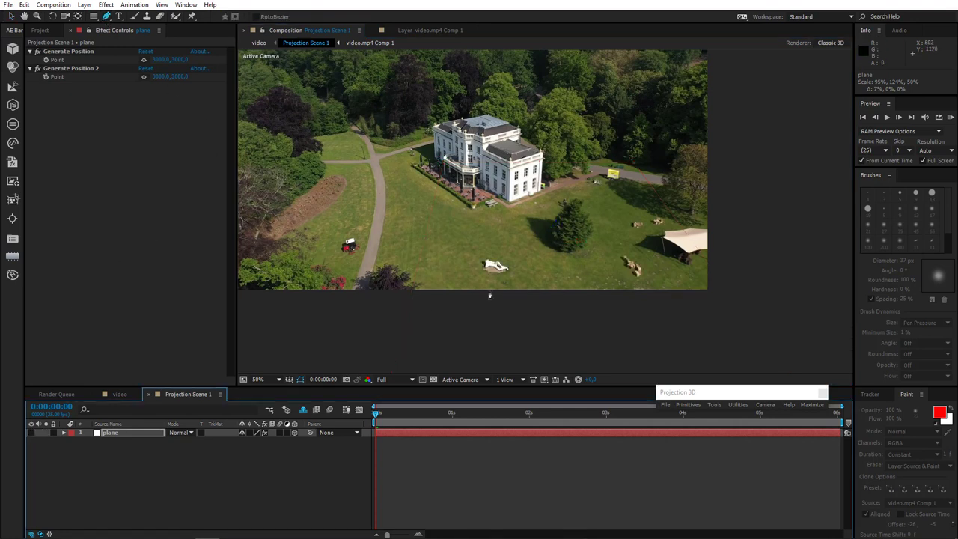
{"action": "left_click_drag", "start_coordinate": [522, 241], "coordinate": [562, 211]}
{"action": "scroll", "coordinate": [548, 237], "scroll_direction": "up", "scroll_amount": 2}
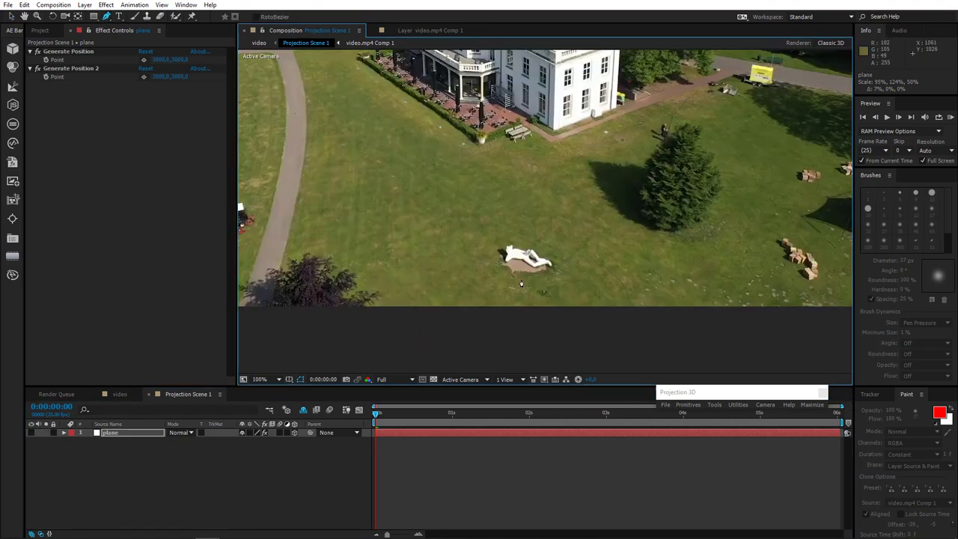
{"action": "left_click", "coordinate": [516, 282]}
{"action": "left_click", "coordinate": [550, 278]}
{"action": "left_click_drag", "start_coordinate": [564, 264], "coordinate": [565, 272]}
Step: Draw one closed mask around the log pile near the lawn's lower edge and another around the two log piles above the tent
{"action": "left_click_drag", "start_coordinate": [698, 283], "coordinate": [480, 277]}
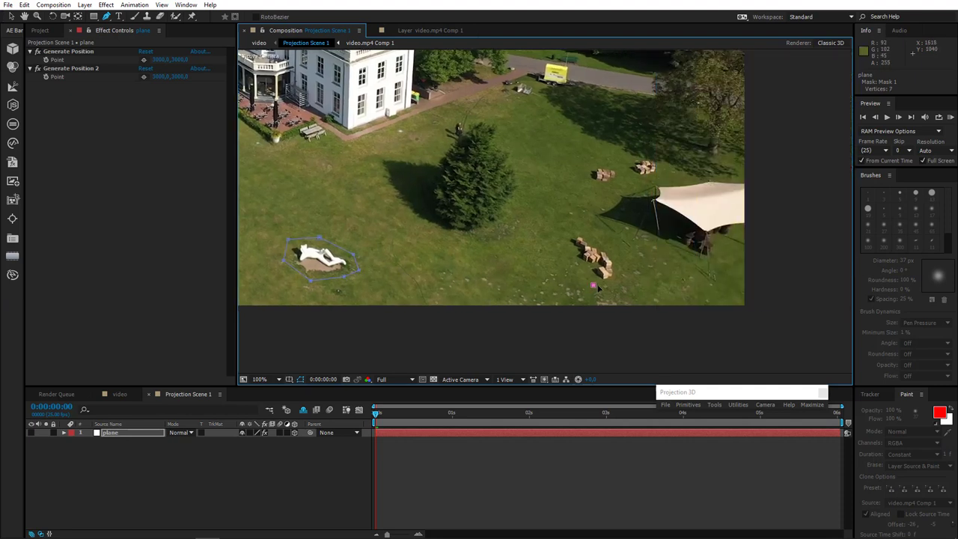
{"action": "left_click", "coordinate": [622, 279]}
{"action": "left_click", "coordinate": [570, 230]}
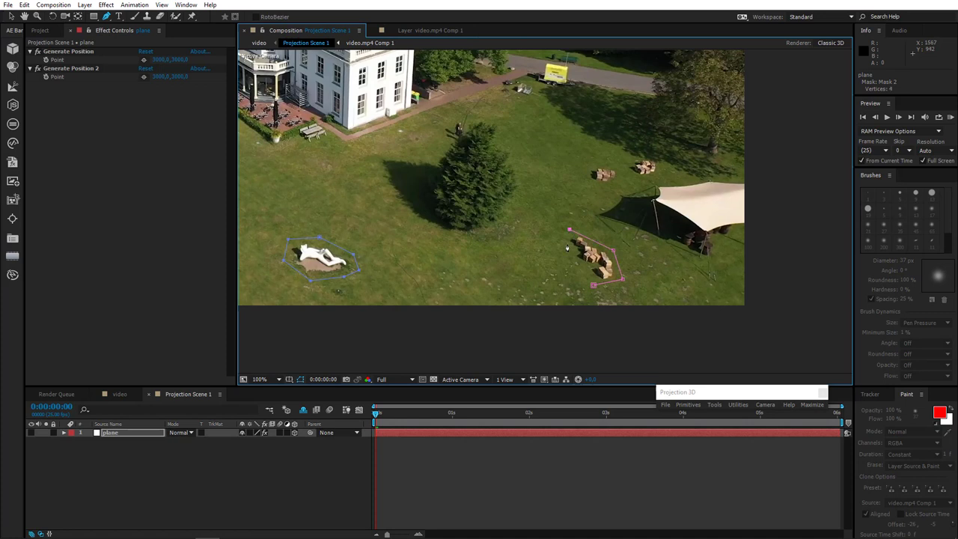
{"action": "double_click", "coordinate": [593, 283]}
{"action": "left_click_drag", "start_coordinate": [608, 220], "coordinate": [518, 272]}
{"action": "left_click", "coordinate": [572, 228]}
{"action": "left_click", "coordinate": [496, 218]}
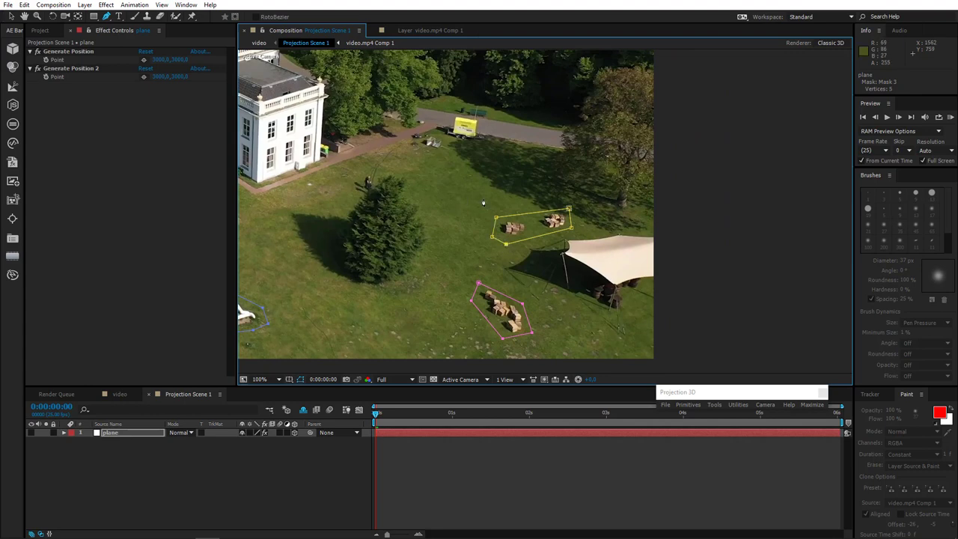
Step: Draw a closed mask around the small objects beside the yellow trailer, then make the plane layer visible again
{"action": "scroll", "coordinate": [483, 202], "scroll_direction": "up", "scroll_amount": 2}
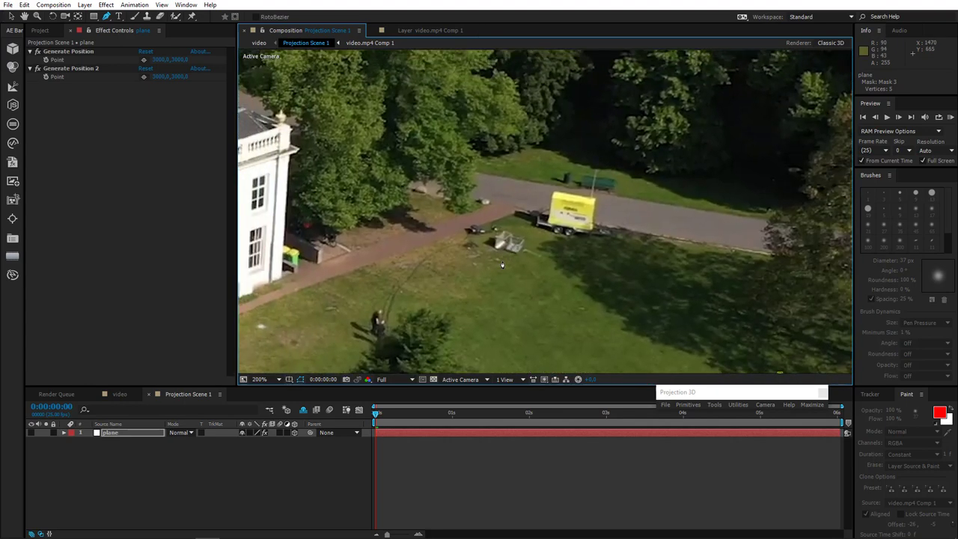
{"action": "left_click", "coordinate": [538, 263]}
{"action": "left_click", "coordinate": [517, 222]}
{"action": "left_click", "coordinate": [452, 226]}
{"action": "left_click", "coordinate": [462, 254]}
{"action": "left_click", "coordinate": [503, 262]}
{"action": "scroll", "coordinate": [514, 273], "scroll_direction": "down", "scroll_amount": 2}
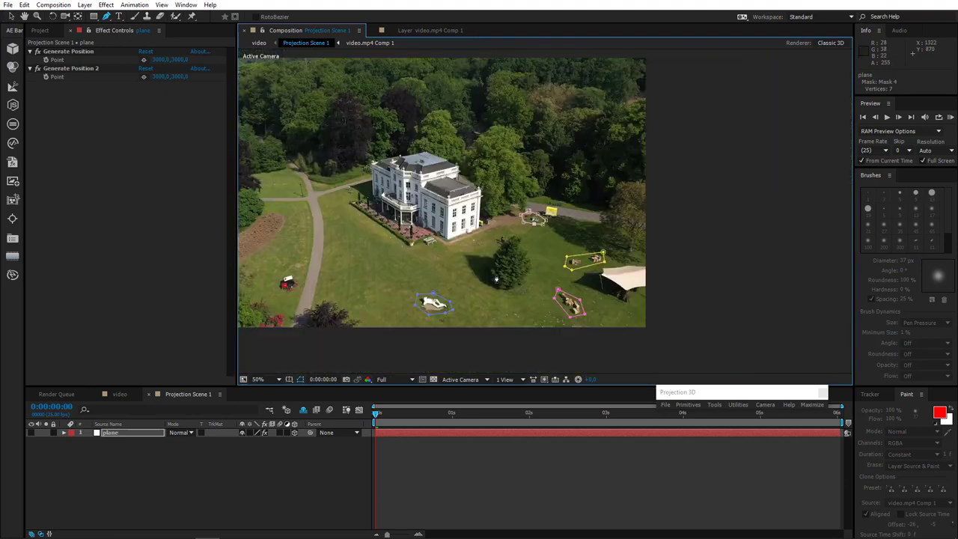
{"action": "left_click_drag", "start_coordinate": [460, 284], "coordinate": [594, 289]}
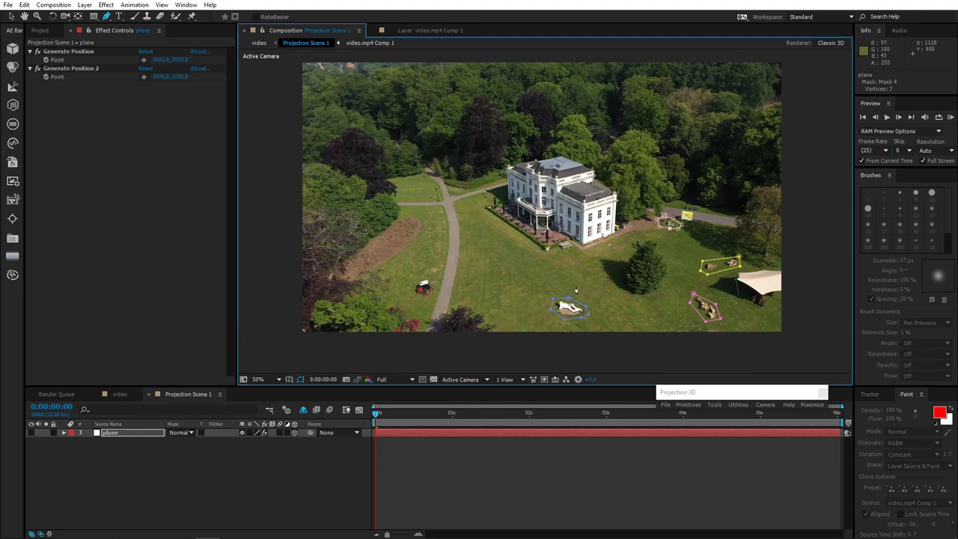
{"action": "left_click", "coordinate": [31, 432]}
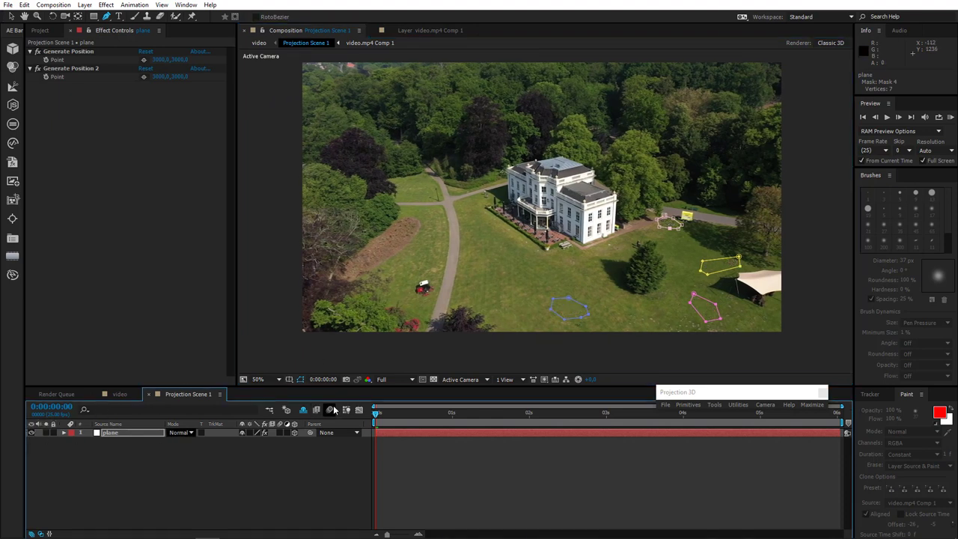
{"action": "left_click", "coordinate": [300, 380]}
{"action": "left_click", "coordinate": [300, 379]}
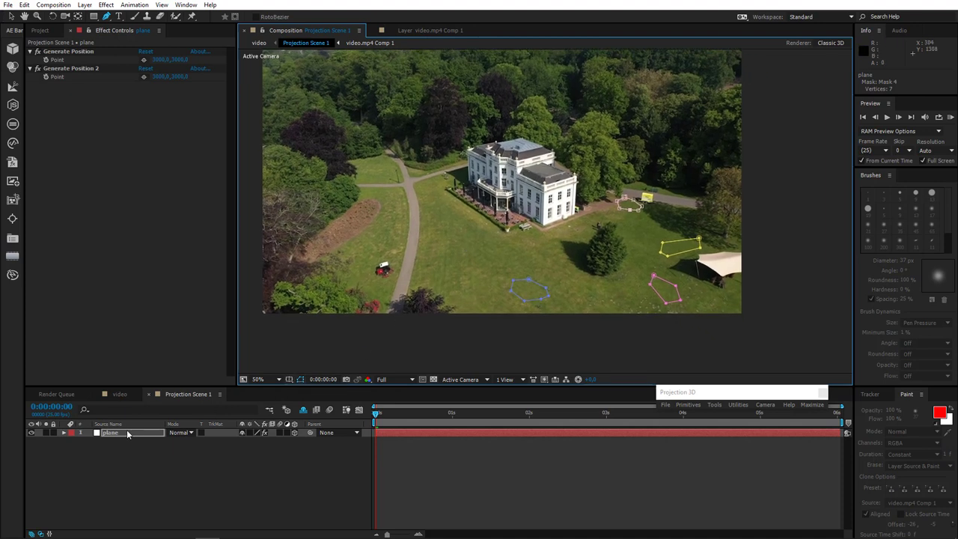
Step: Select all four masks on the plane, hide the mask outlines and feather the masks by about 60 pixels
{"action": "left_click", "coordinate": [127, 433]}
{"action": "key", "text": "m"}
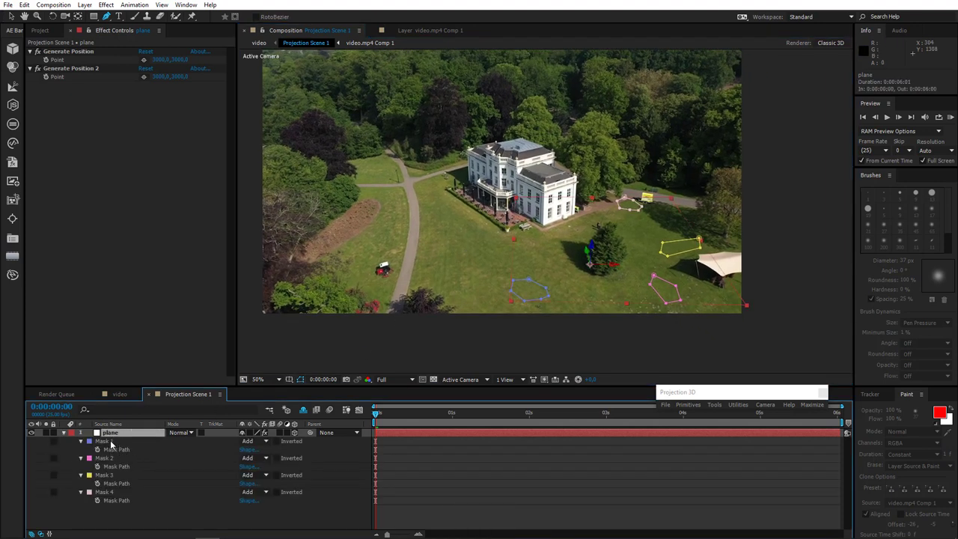
{"action": "left_click", "coordinate": [111, 443]}
{"action": "left_click", "coordinate": [112, 494], "text": "shift"}
{"action": "key", "text": "m"}
{"action": "key", "text": "m"}
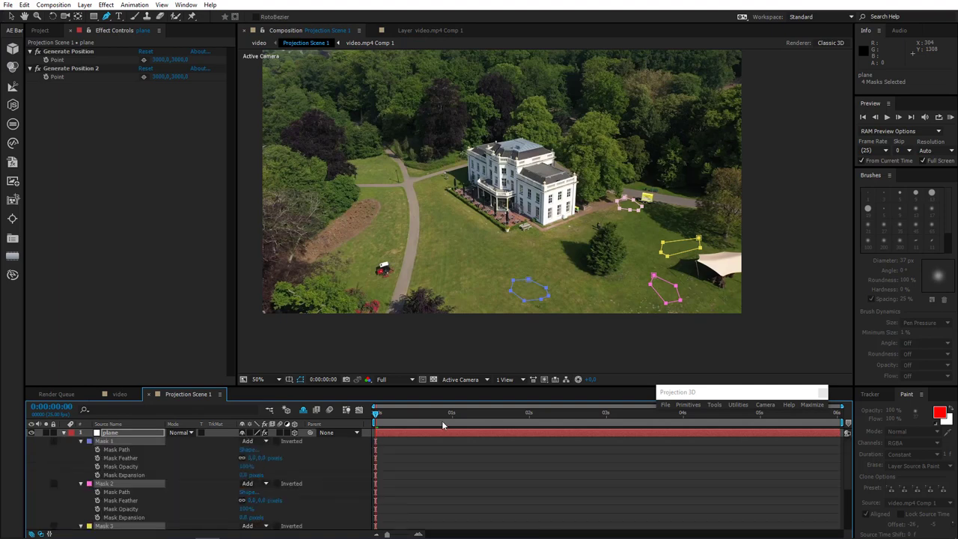
{"action": "left_click", "coordinate": [522, 419]}
{"action": "left_click", "coordinate": [735, 416]}
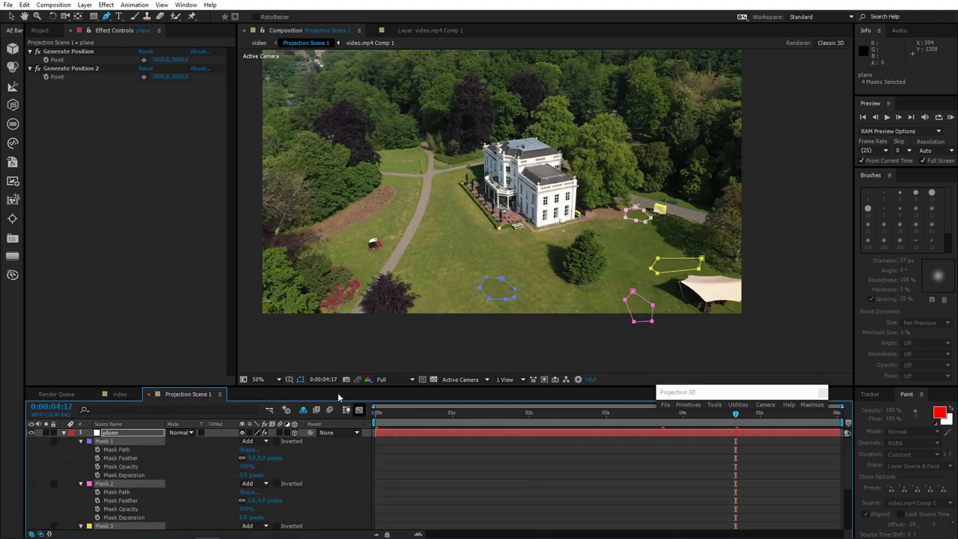
{"action": "left_click", "coordinate": [301, 379]}
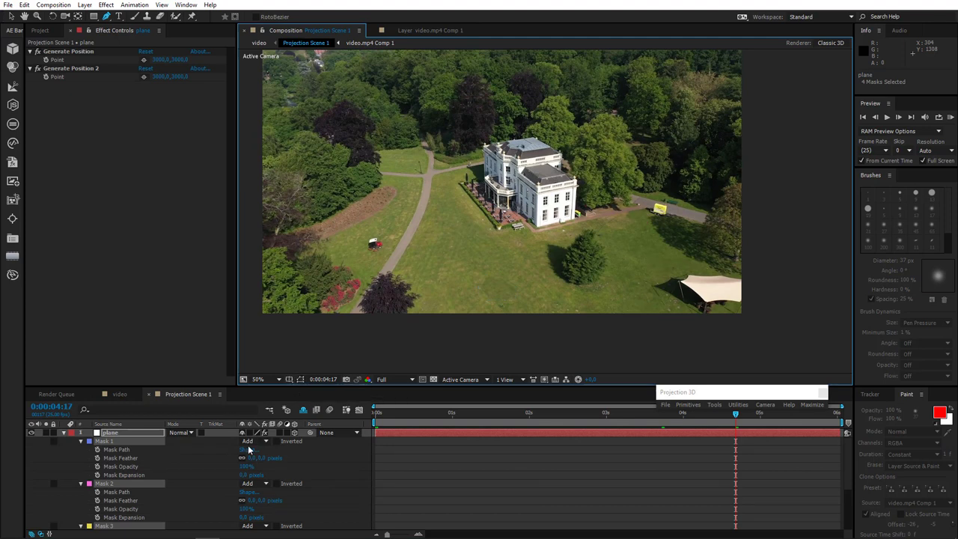
{"action": "left_click_drag", "start_coordinate": [251, 458], "coordinate": [292, 462]}
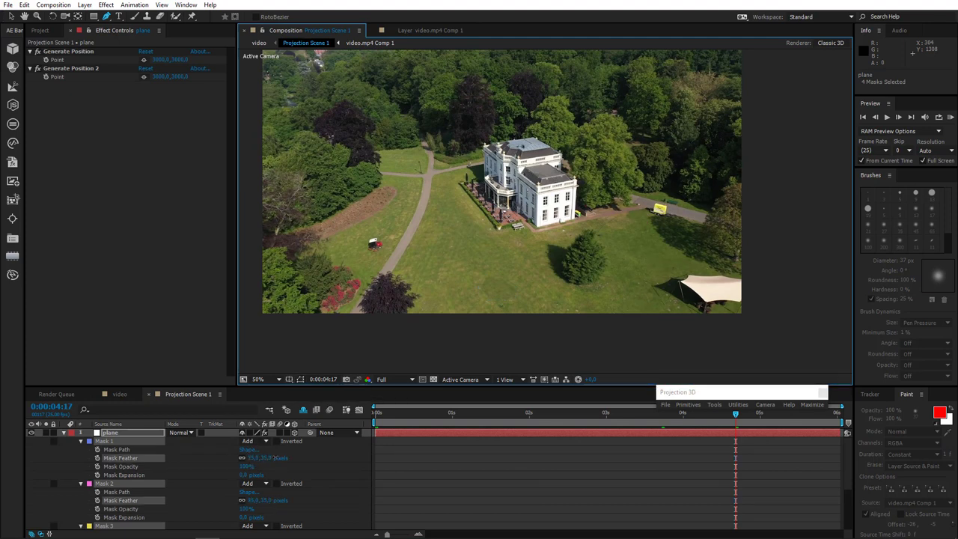
{"action": "left_click_drag", "start_coordinate": [275, 457], "coordinate": [294, 470]}
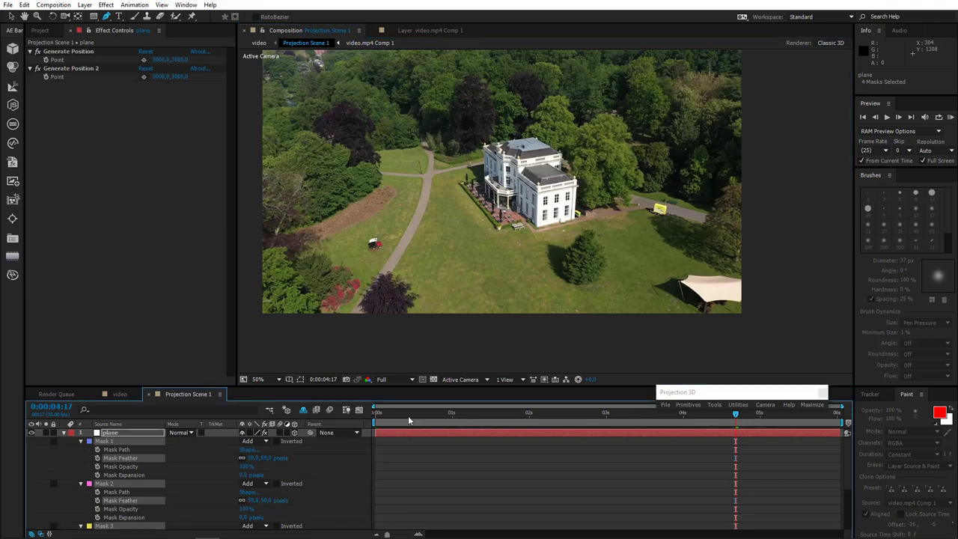
Step: Collapse the plane's properties, enlarge the view and check the object removal from the first frame to the last
{"action": "left_click_drag", "start_coordinate": [408, 416], "coordinate": [848, 424]}
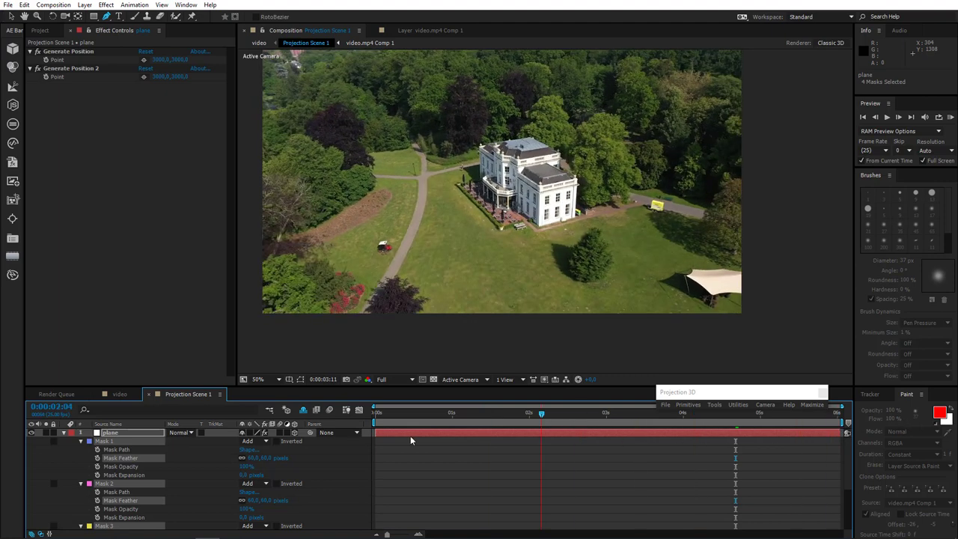
{"action": "left_click", "coordinate": [64, 434]}
{"action": "left_click_drag", "start_coordinate": [386, 424], "coordinate": [888, 429]}
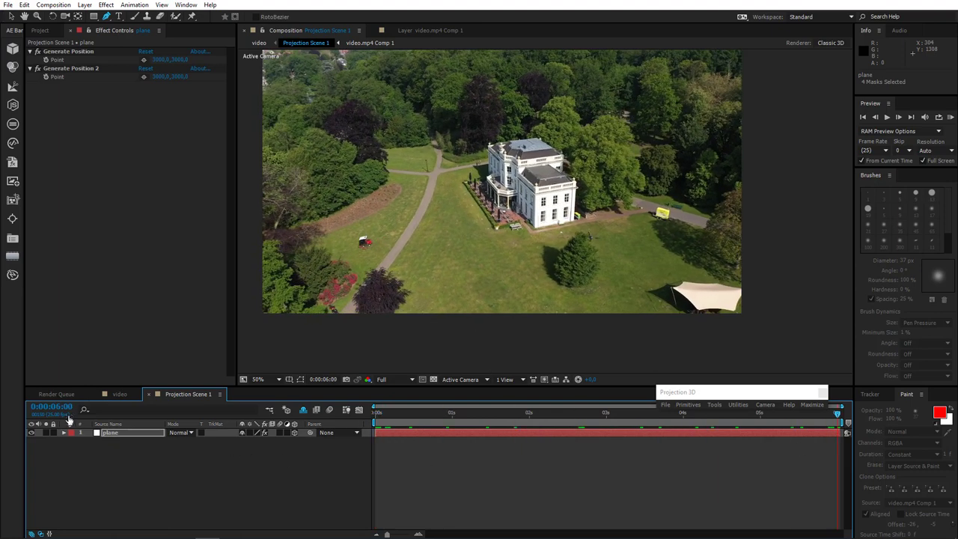
{"action": "left_click", "coordinate": [258, 380]}
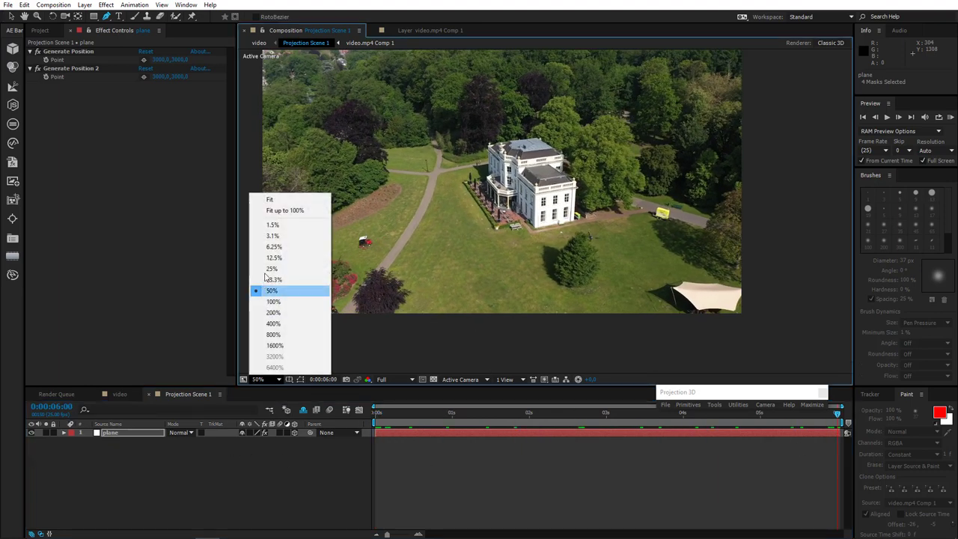
{"action": "left_click", "coordinate": [288, 205]}
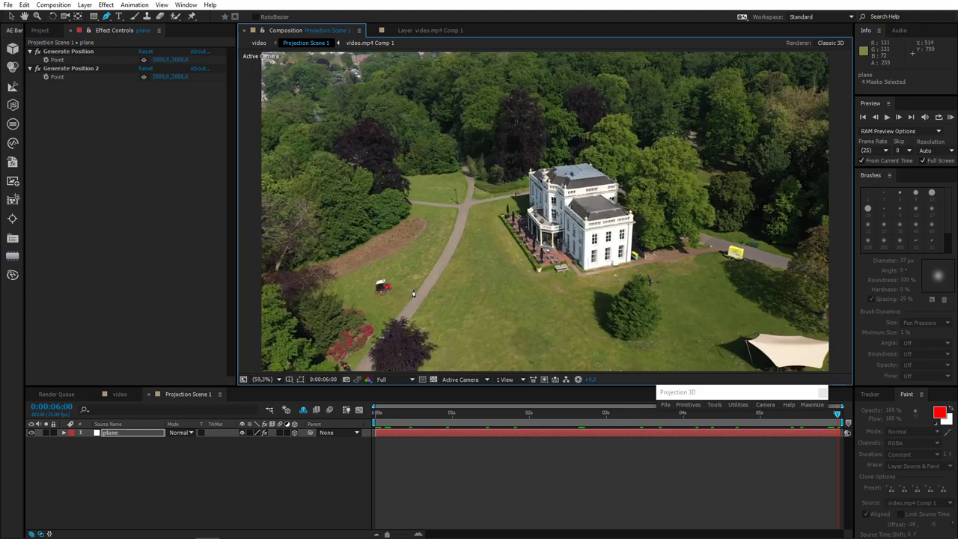
{"action": "left_click_drag", "start_coordinate": [390, 417], "coordinate": [305, 433]}
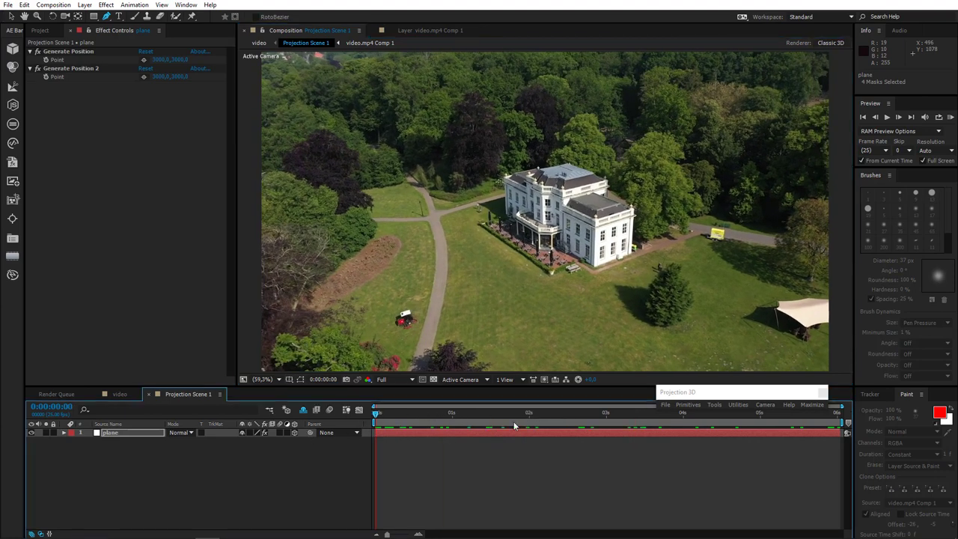
Step: Add a second plane primitive and move it along its X axis to about -4155.7, over the lawn with the mower
{"action": "left_click", "coordinate": [688, 405]}
{"action": "left_click", "coordinate": [726, 420]}
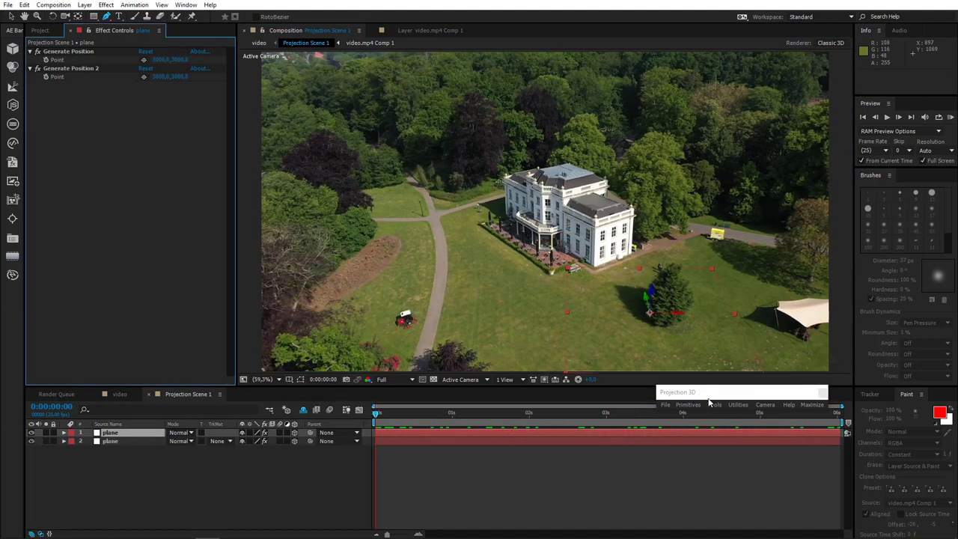
{"action": "left_click", "coordinate": [7, 15]}
{"action": "left_click_drag", "start_coordinate": [466, 318], "coordinate": [8, 326]}
{"action": "left_click_drag", "start_coordinate": [554, 313], "coordinate": [4, 352]}
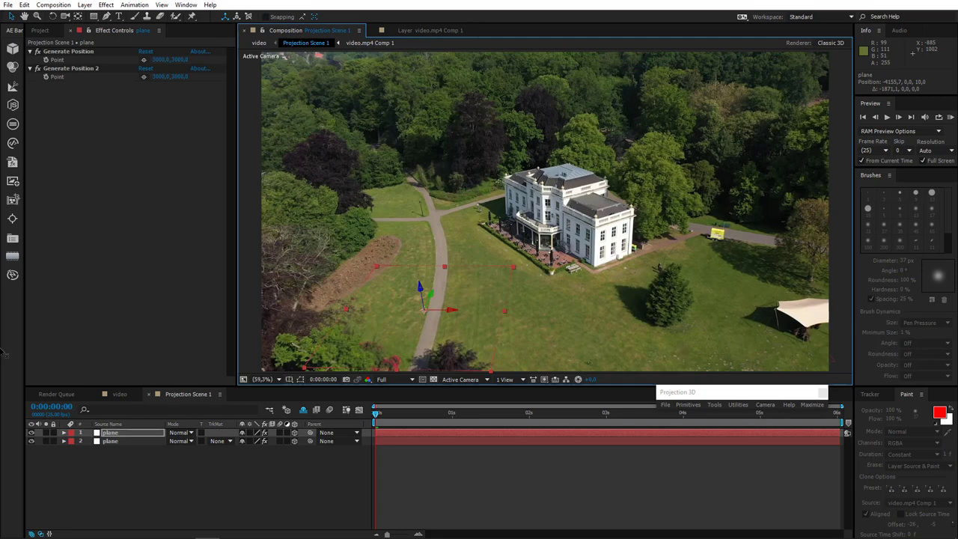
Step: Hide the second plane and draw a closed seven-point mask on it around the red mower with the Pen tool
{"action": "left_click", "coordinate": [132, 435]}
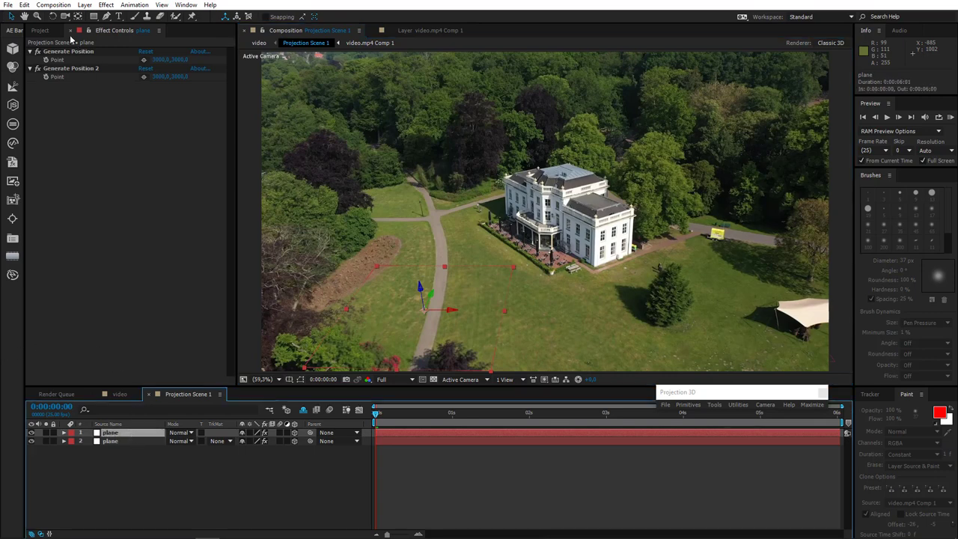
{"action": "left_click", "coordinate": [106, 15]}
{"action": "left_click", "coordinate": [31, 434]}
{"action": "left_click", "coordinate": [410, 333]}
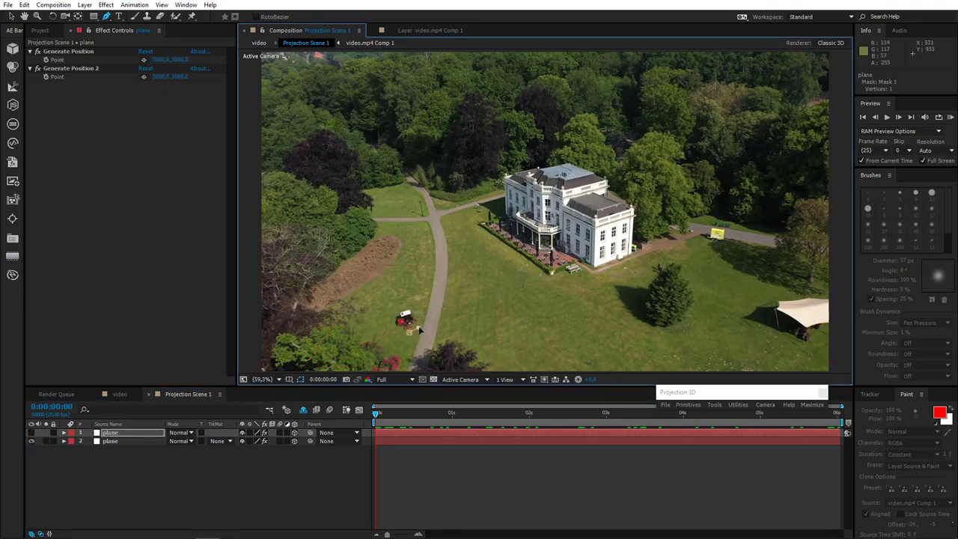
{"action": "left_click", "coordinate": [424, 314]}
{"action": "left_click", "coordinate": [408, 303]}
{"action": "left_click", "coordinate": [395, 309]}
{"action": "left_click", "coordinate": [390, 324]}
{"action": "left_click", "coordinate": [397, 334]}
{"action": "left_click", "coordinate": [409, 333]}
Step: Adjust the mower mask's bottom point, make the second plane visible and hide the mask outlines
{"action": "left_click_drag", "start_coordinate": [443, 317], "coordinate": [494, 247]}
{"action": "scroll", "coordinate": [495, 258], "scroll_direction": "up", "scroll_amount": 1}
{"action": "left_click_drag", "start_coordinate": [454, 277], "coordinate": [531, 248]}
{"action": "left_click_drag", "start_coordinate": [457, 255], "coordinate": [488, 278]}
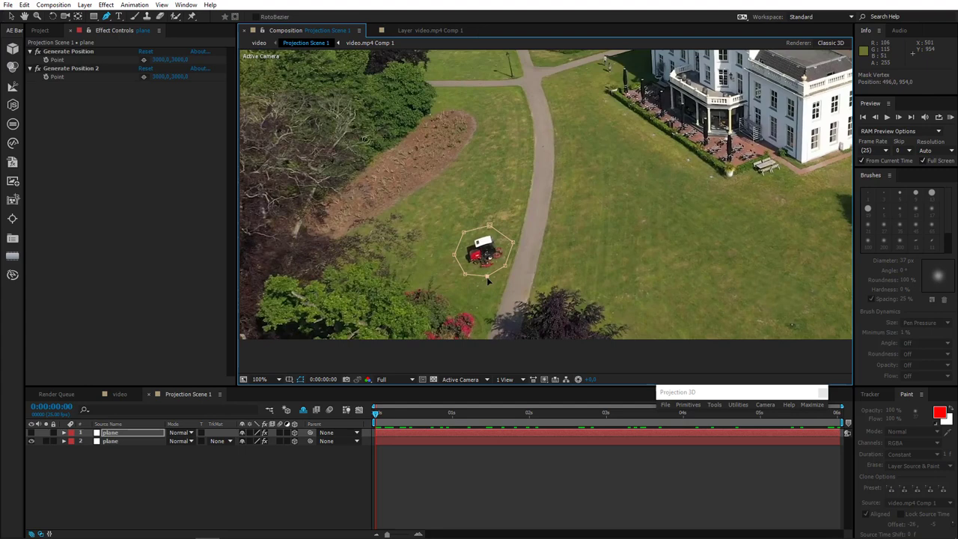
{"action": "left_click", "coordinate": [32, 433]}
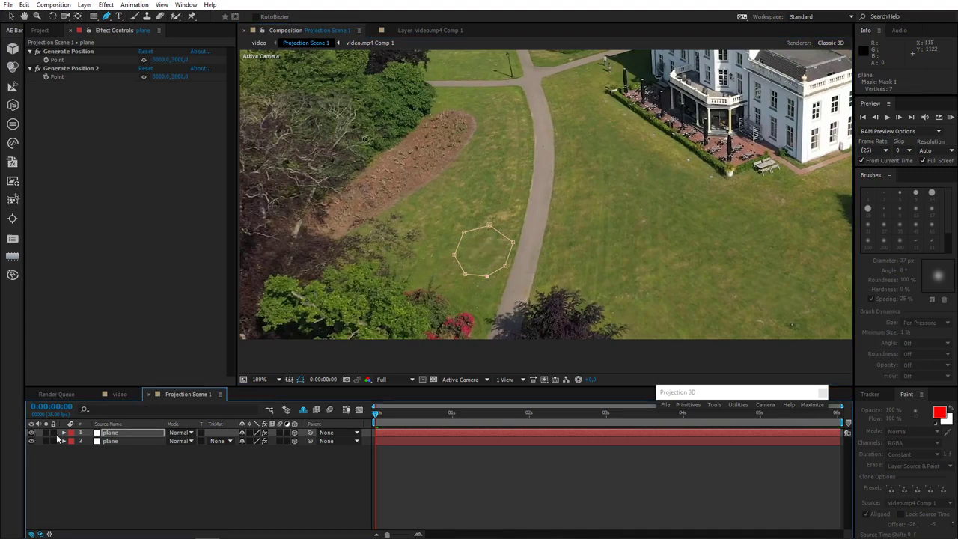
{"action": "left_click", "coordinate": [301, 378]}
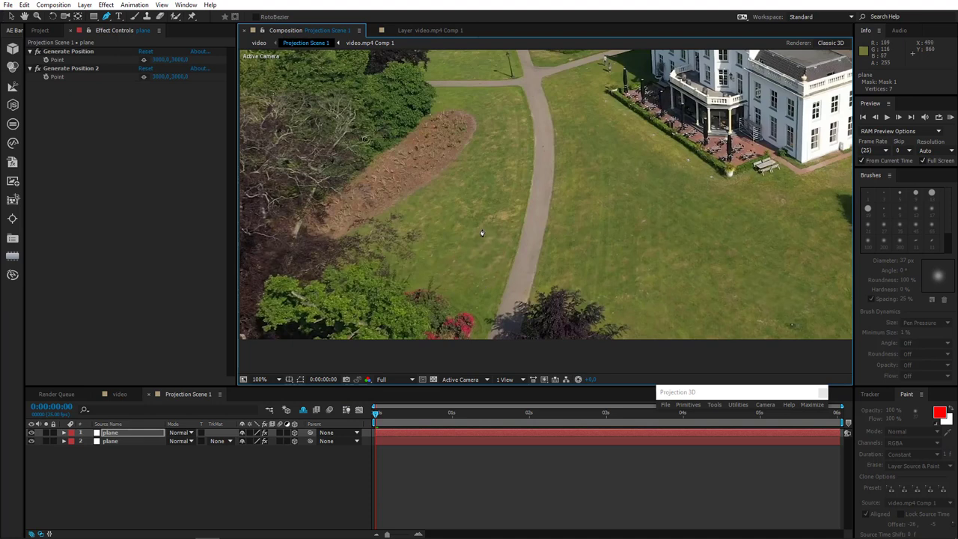
Step: Deselect the layers and set the Classic 3D renderer's shadow map resolution to 4000
{"action": "key", "text": "F2"}
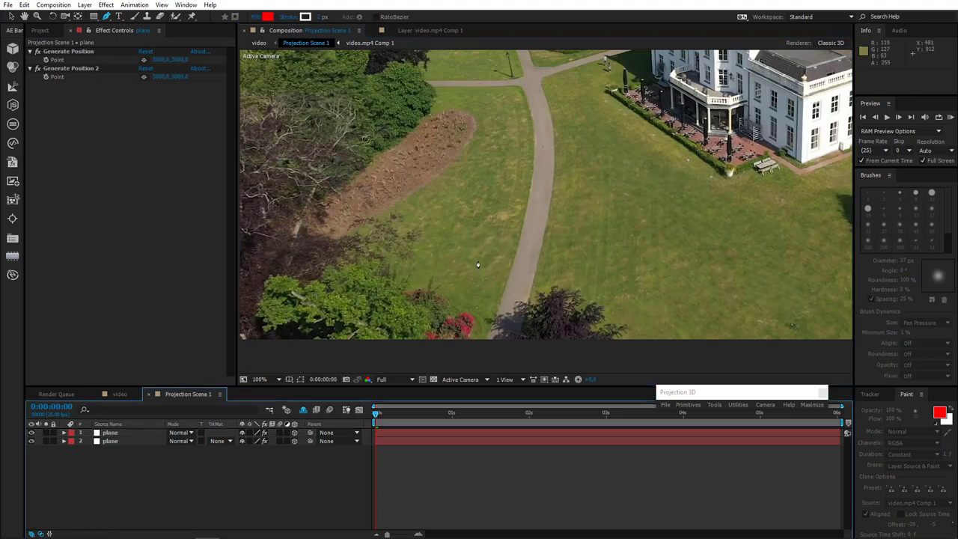
{"action": "left_click", "coordinate": [544, 380]}
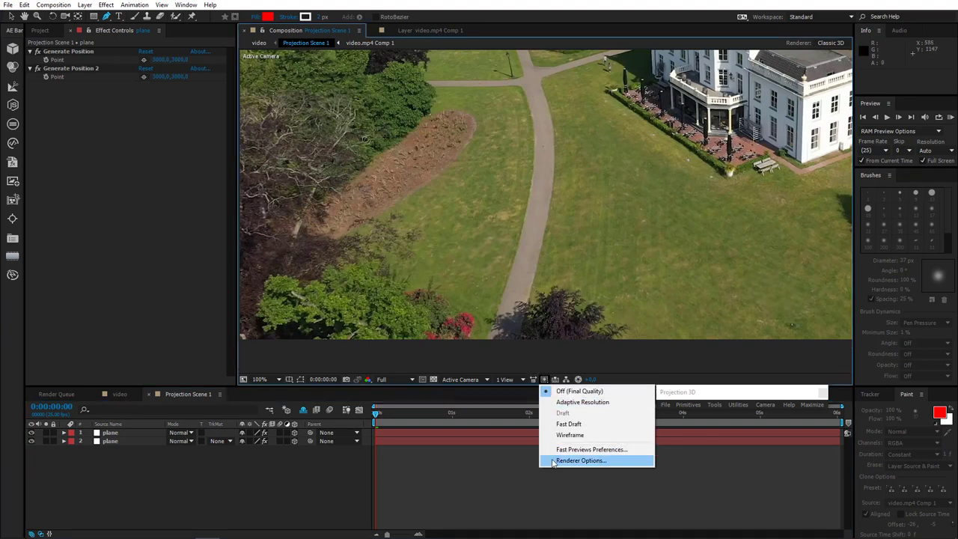
{"action": "left_click", "coordinate": [581, 460]}
{"action": "left_click", "coordinate": [485, 254]}
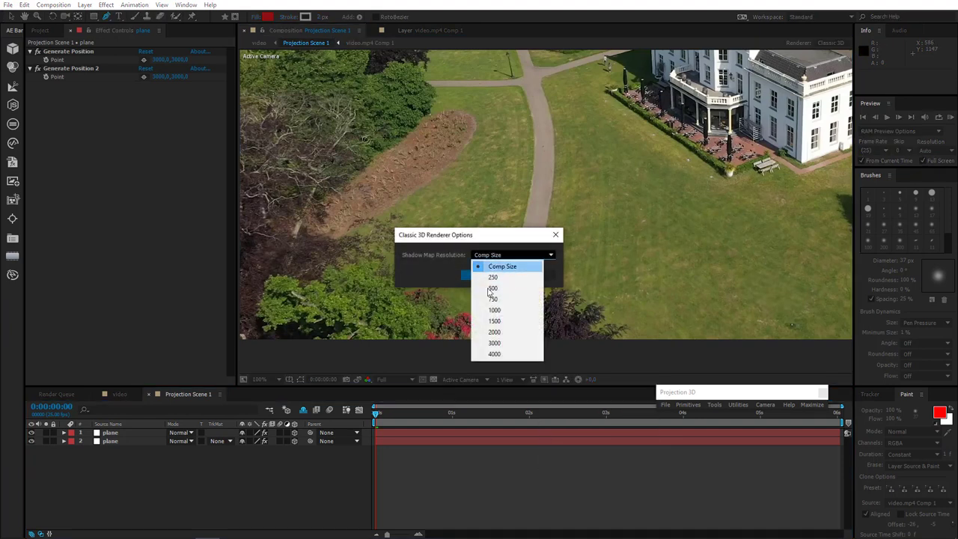
{"action": "left_click", "coordinate": [493, 353]}
{"action": "left_click", "coordinate": [485, 276]}
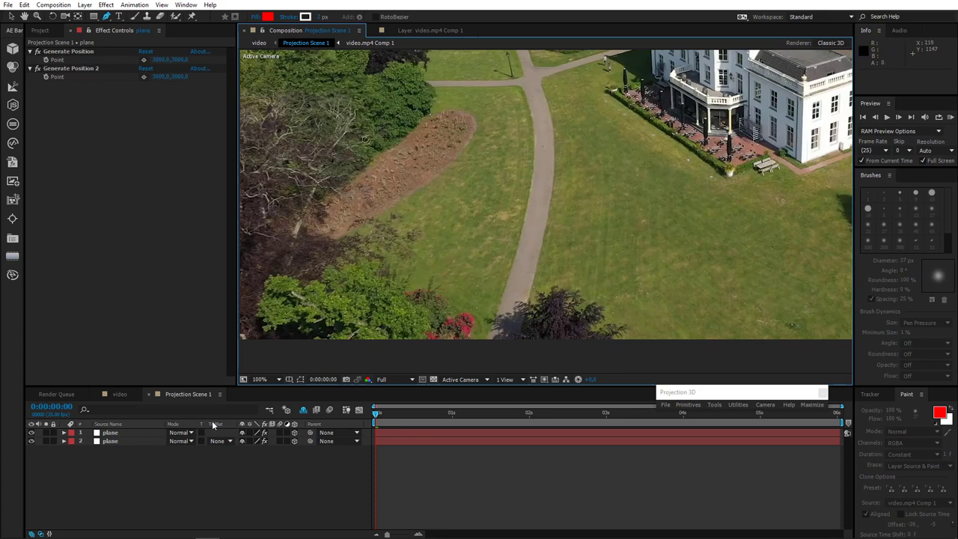
Step: Keyframe the mower mask's path at 0 seconds, and move the mask toward the footpath at 1 and 2 seconds
{"action": "left_click", "coordinate": [114, 434]}
{"action": "key", "text": "m"}
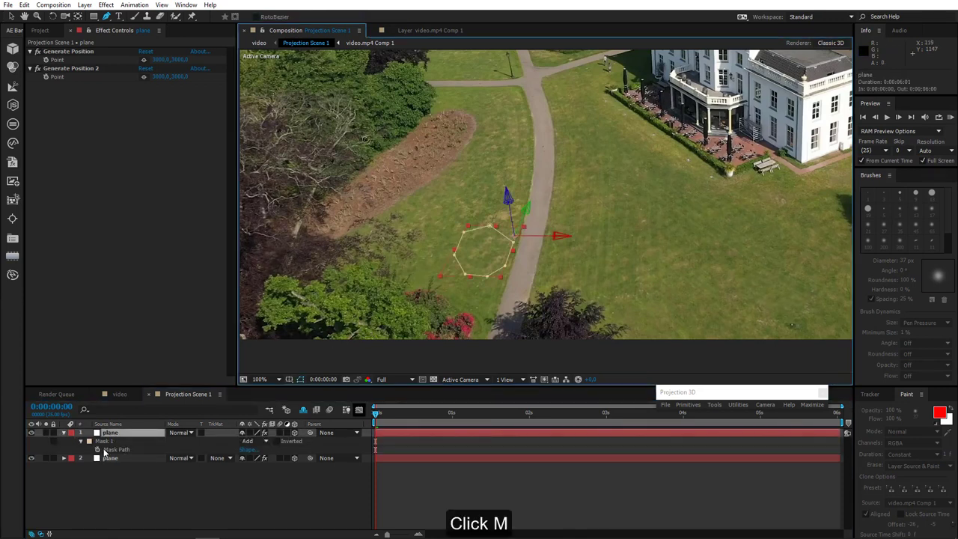
{"action": "left_click", "coordinate": [109, 450]}
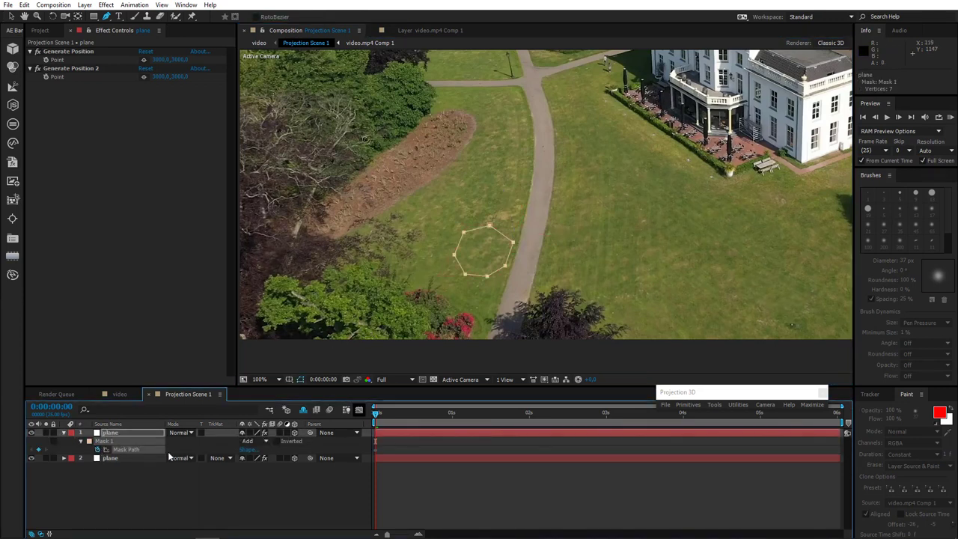
{"action": "left_click", "coordinate": [453, 416]}
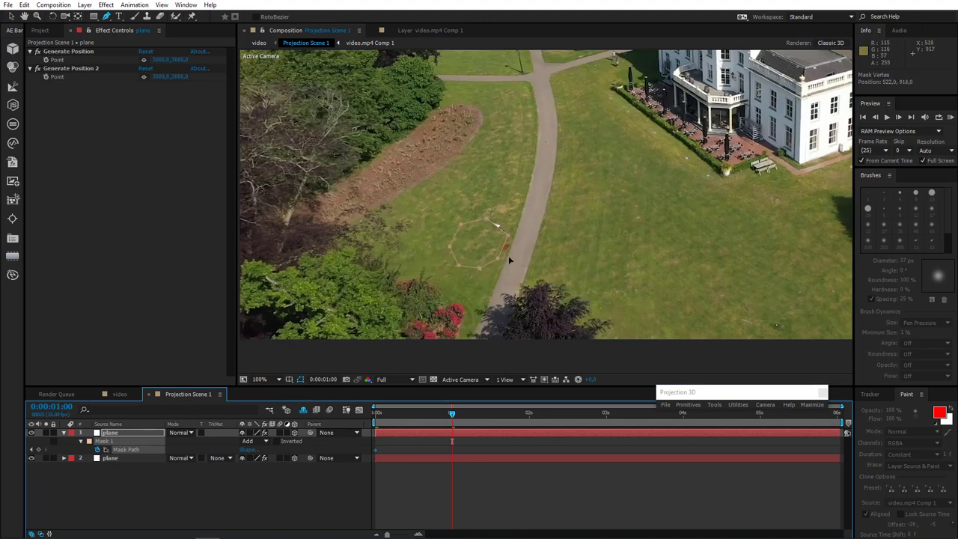
{"action": "left_click_drag", "start_coordinate": [500, 260], "coordinate": [512, 257]}
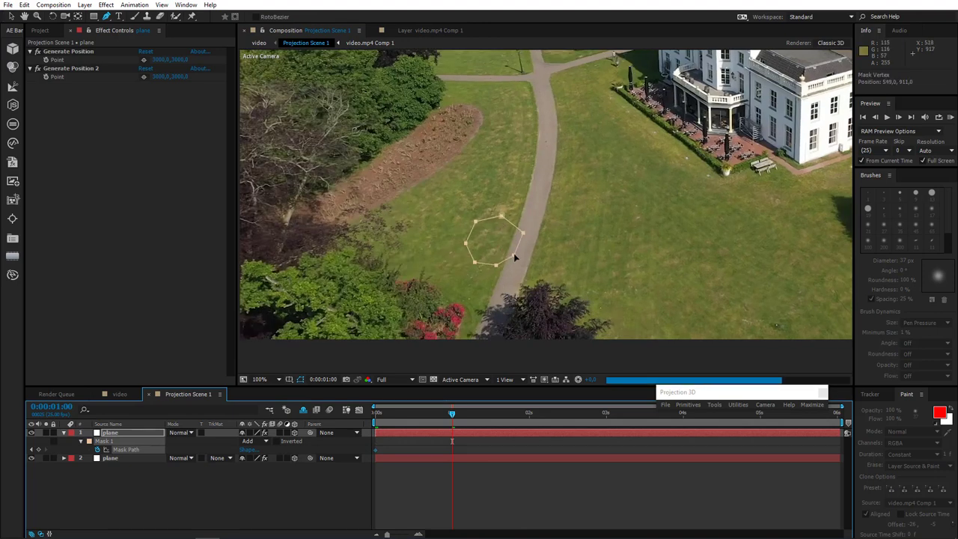
{"action": "left_click", "coordinate": [530, 414]}
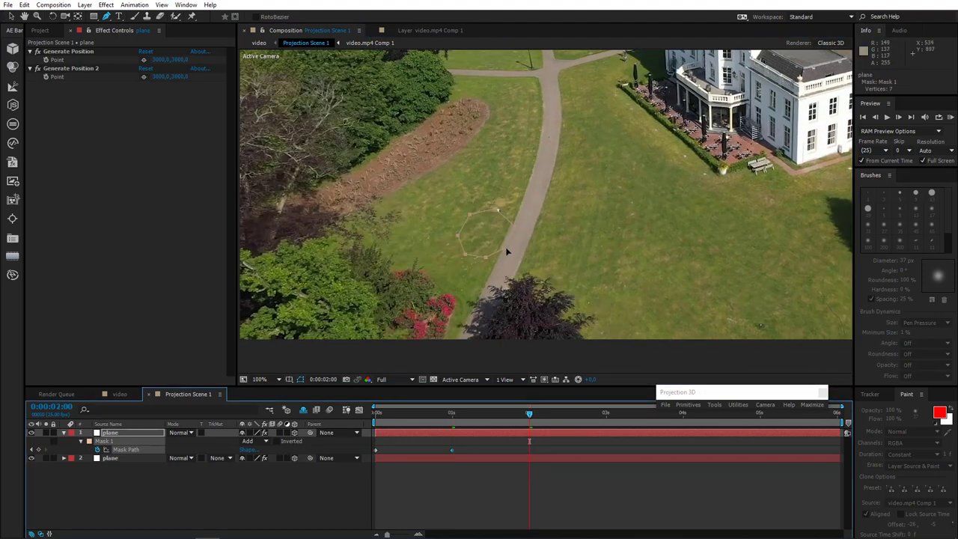
{"action": "left_click_drag", "start_coordinate": [507, 247], "coordinate": [513, 239]}
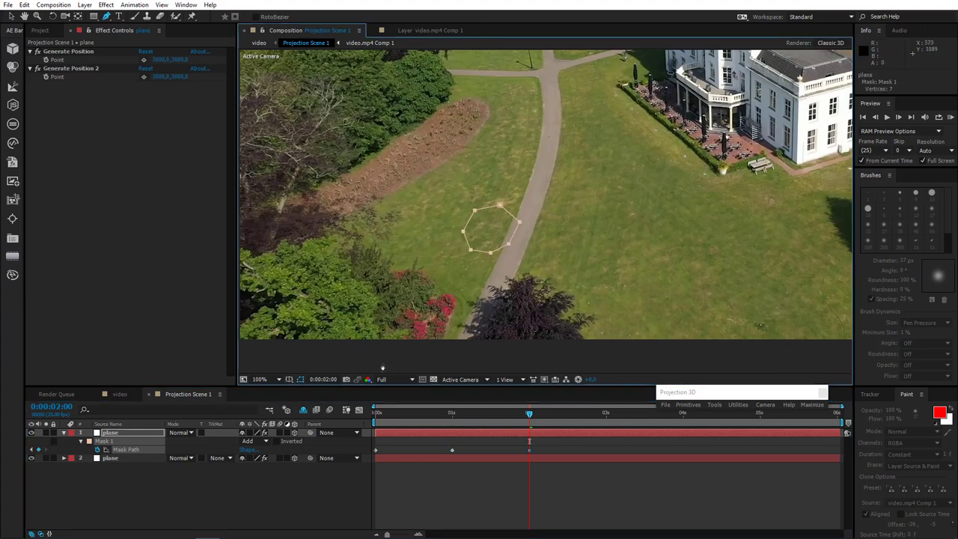
Step: Hide the mask outlines, review the opening seconds and delete the mower mask from the first plane
{"action": "left_click", "coordinate": [300, 379]}
{"action": "left_click", "coordinate": [452, 421]}
{"action": "left_click_drag", "start_coordinate": [446, 423], "coordinate": [352, 433]}
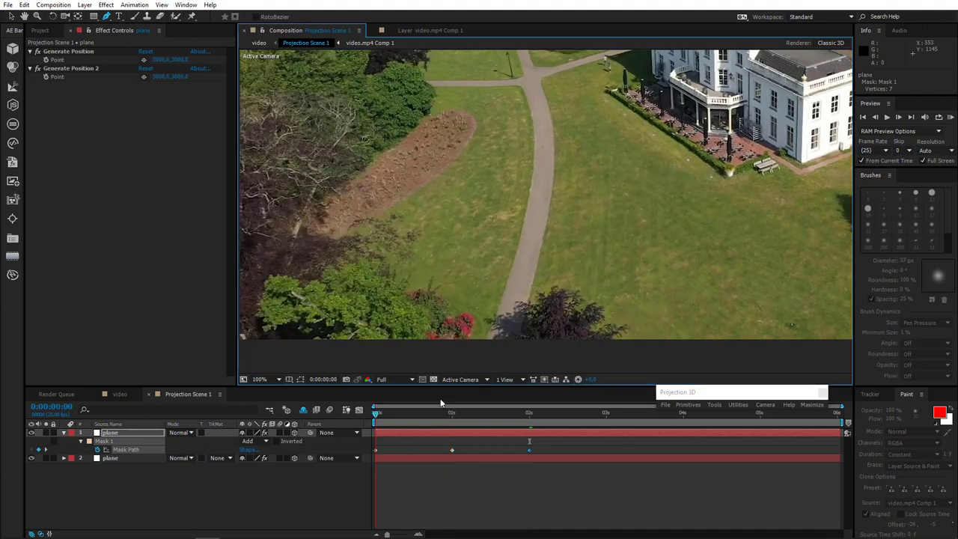
{"action": "key", "text": "Delete"}
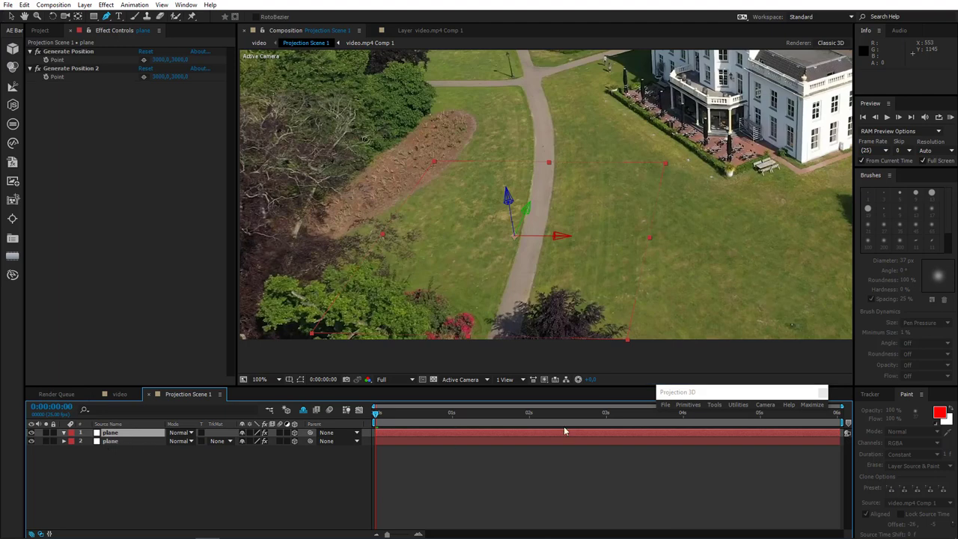
Step: Set the first plane's opacity to 50% with the playhead at 6 seconds
{"action": "left_click", "coordinate": [530, 417]}
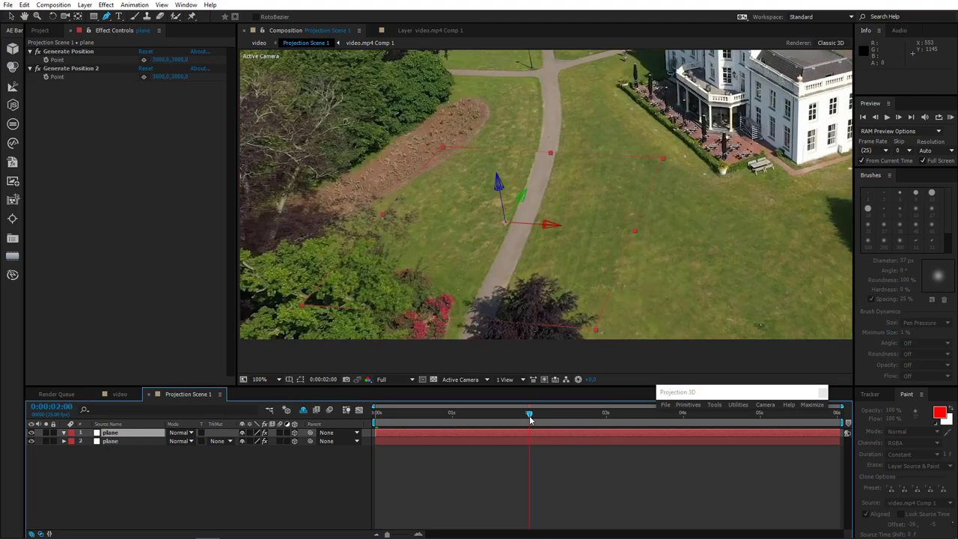
{"action": "left_click_drag", "start_coordinate": [529, 417], "coordinate": [893, 421]}
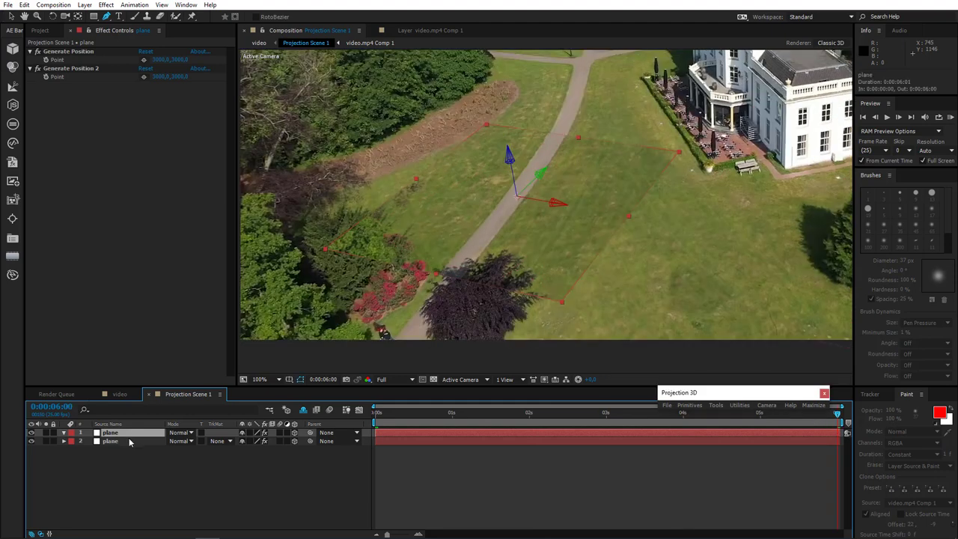
{"action": "key", "text": "t"}
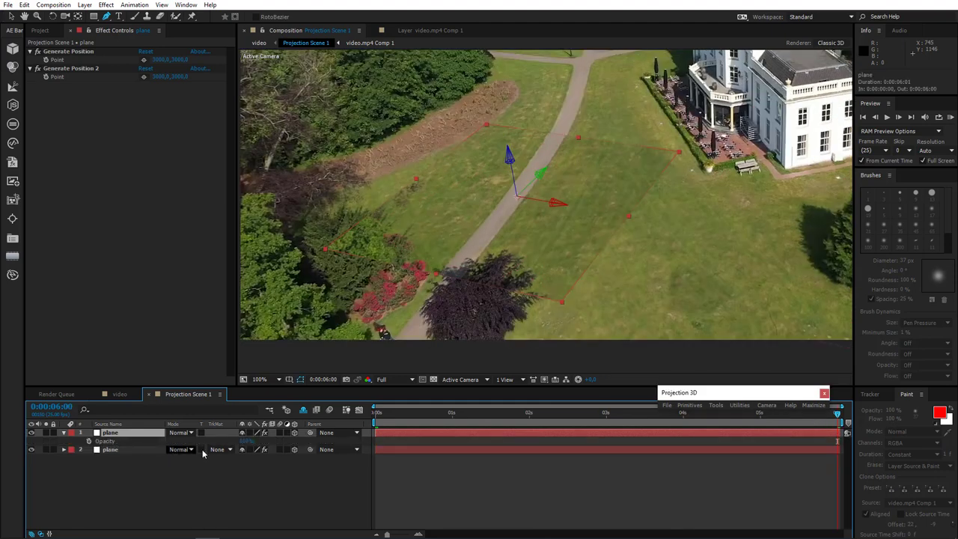
{"action": "left_click", "coordinate": [246, 442]}
{"action": "type", "text": "30"}
{"action": "key", "text": "Return"}
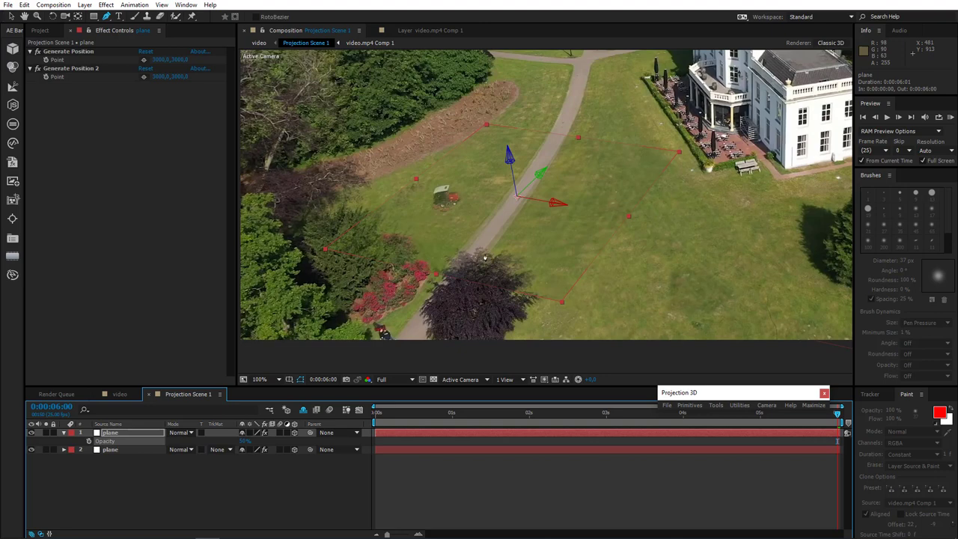
Step: Try adjusting the first plane's rotation over the lawn and undo the change
{"action": "left_click", "coordinate": [11, 17]}
{"action": "left_click", "coordinate": [112, 435]}
{"action": "key", "text": "r"}
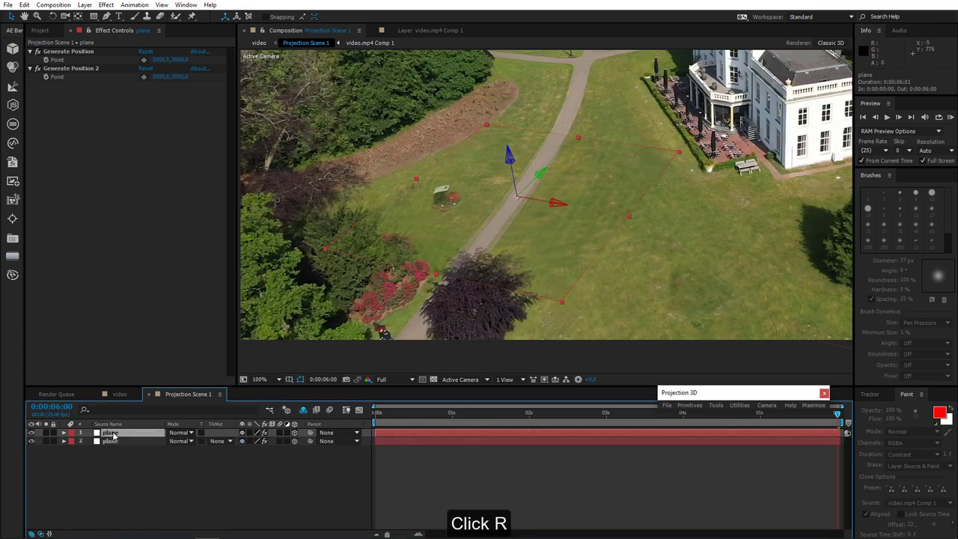
{"action": "key", "text": "r"}
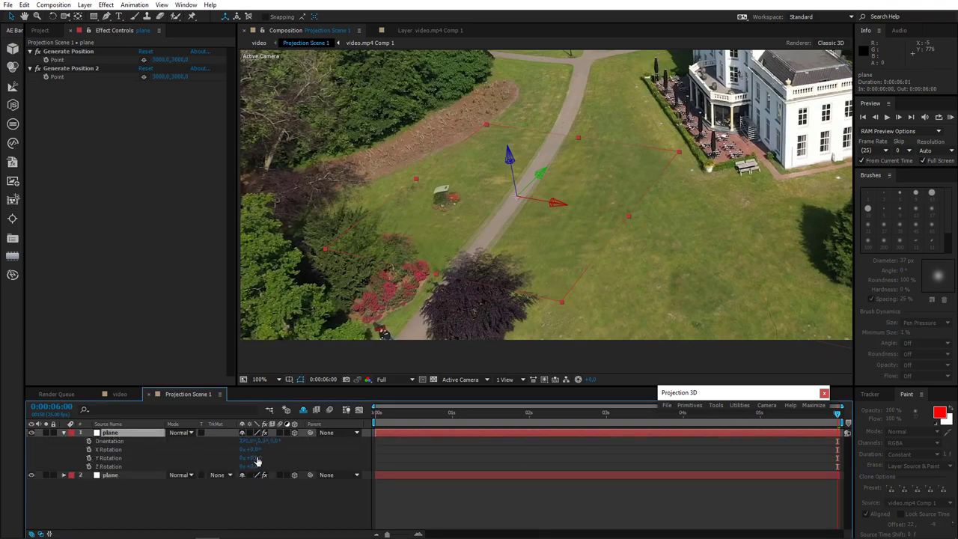
{"action": "left_click_drag", "start_coordinate": [257, 457], "coordinate": [256, 449]}
{"action": "key", "text": "ctrl+z"}
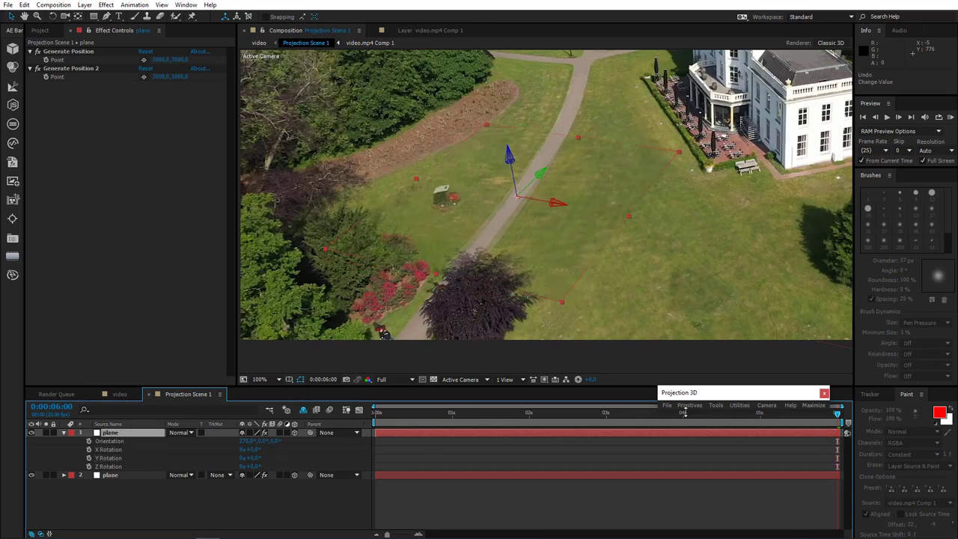
Step: Shift the upper plane along X to about -3928 and put its anchor point at the middle of its far edge
{"action": "left_click", "coordinate": [814, 405]}
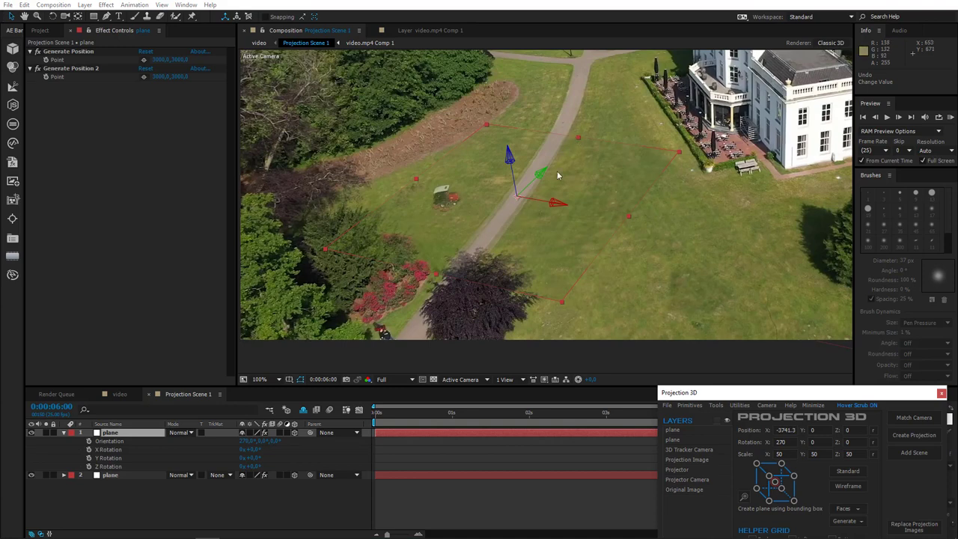
{"action": "left_click_drag", "start_coordinate": [544, 203], "coordinate": [447, 188]}
{"action": "left_click", "coordinate": [744, 498]}
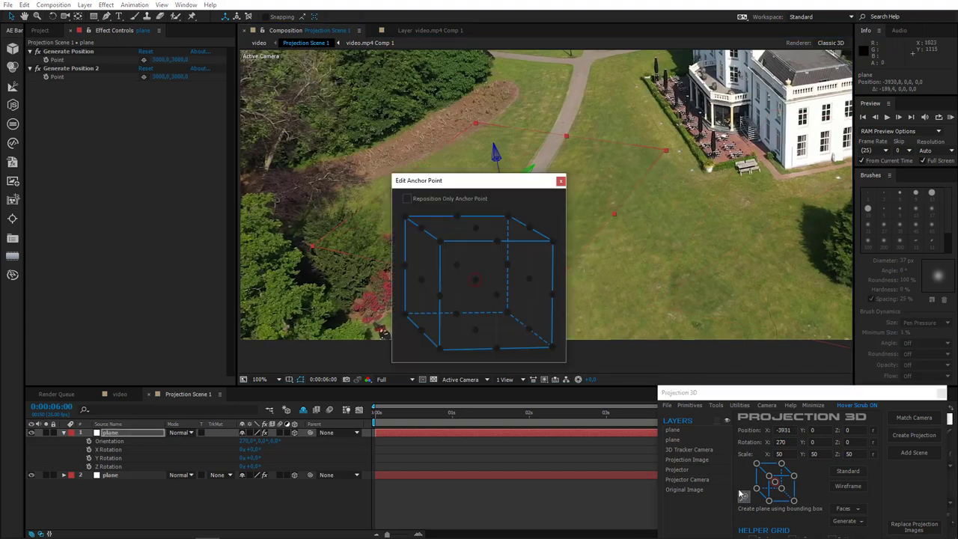
{"action": "left_click", "coordinate": [497, 242]}
{"action": "left_click", "coordinate": [561, 181]}
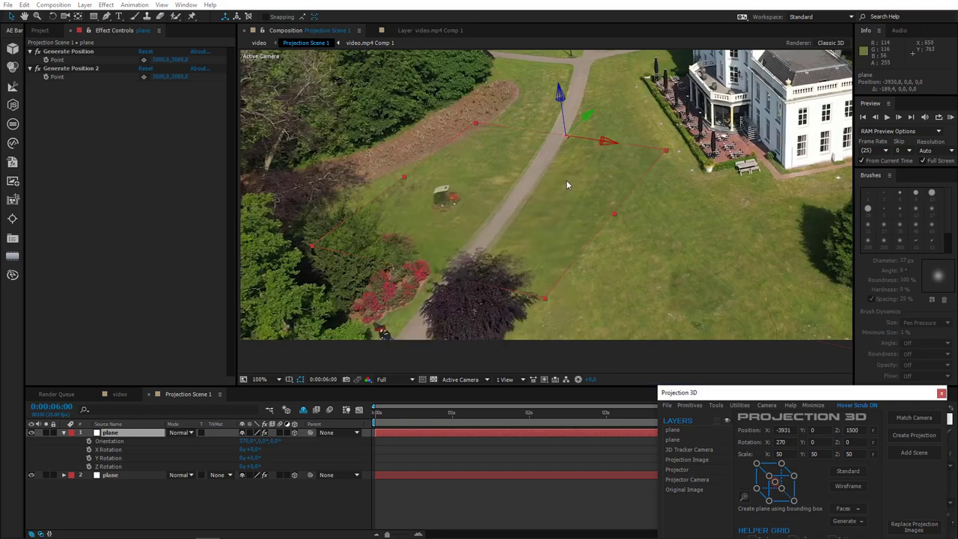
{"action": "left_click_drag", "start_coordinate": [597, 143], "coordinate": [598, 142]}
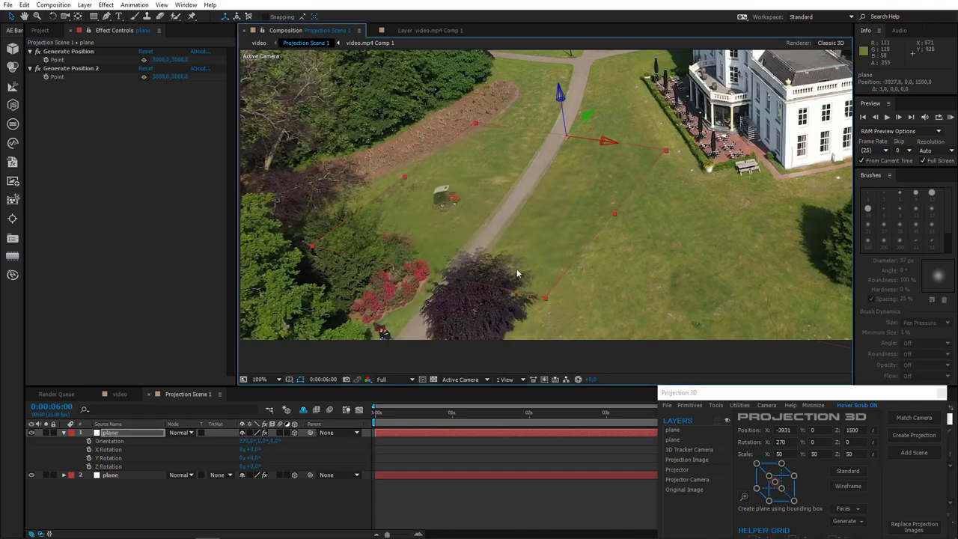
Step: Tilt the upper plane to match the lawn by setting its X Rotation and Y Rotation to 5°
{"action": "mouse_move", "coordinate": [255, 450]}
{"action": "left_mouse_down"}
{"action": "mouse_move", "coordinate": [281, 450]}
{"action": "mouse_move", "coordinate": [257, 458]}
{"action": "left_mouse_up"}
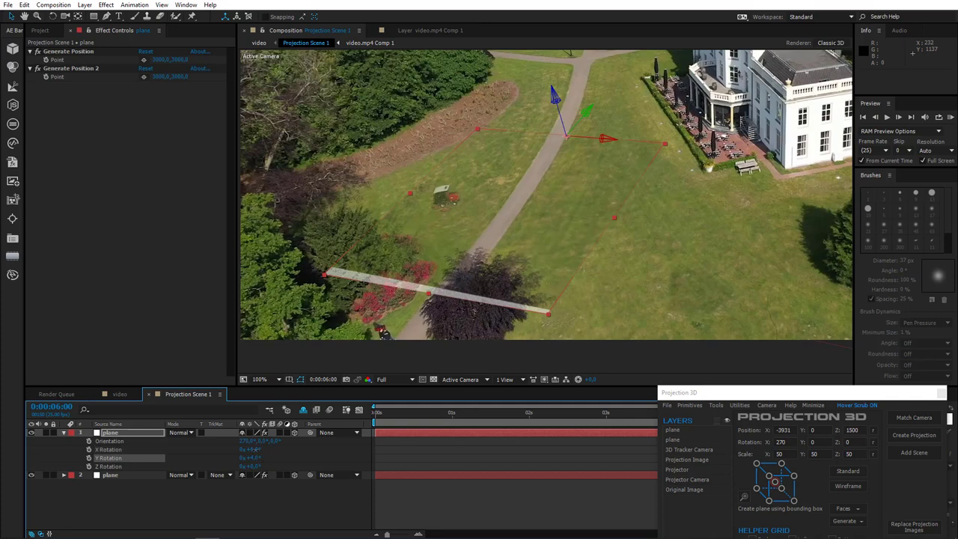
{"action": "left_click_drag", "start_coordinate": [254, 449], "coordinate": [253, 450]}
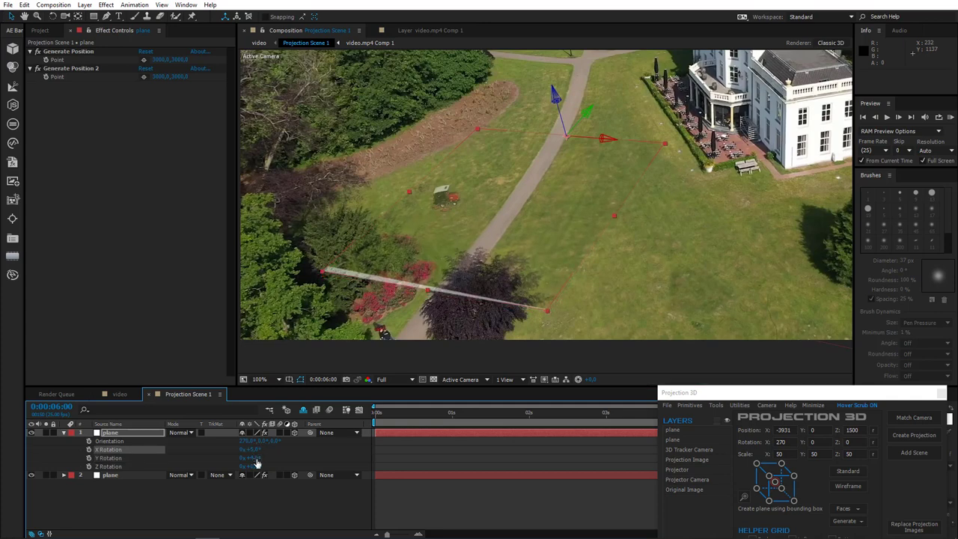
{"action": "left_click", "coordinate": [255, 459]}
{"action": "key", "text": "Return"}
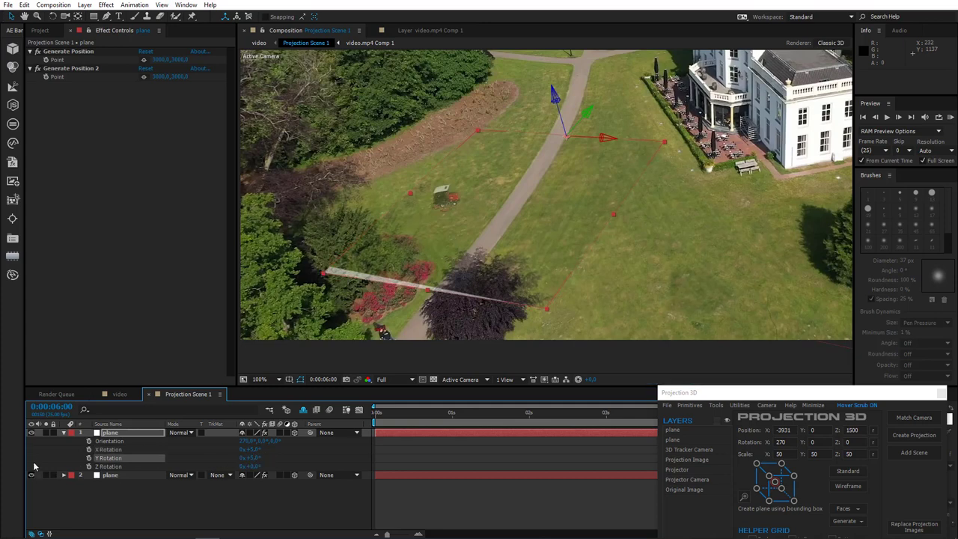
Step: Compare the projected ground with the original footage by repeatedly hiding and showing the upper plane
{"action": "left_click", "coordinate": [30, 433]}
{"action": "left_click", "coordinate": [31, 433]}
{"action": "left_click", "coordinate": [31, 434]}
{"action": "left_click", "coordinate": [31, 434]}
{"action": "left_click", "coordinate": [31, 433]}
{"action": "left_click", "coordinate": [31, 434]}
{"action": "left_click", "coordinate": [31, 434]}
{"action": "left_click", "coordinate": [30, 434]}
{"action": "left_click", "coordinate": [31, 434]}
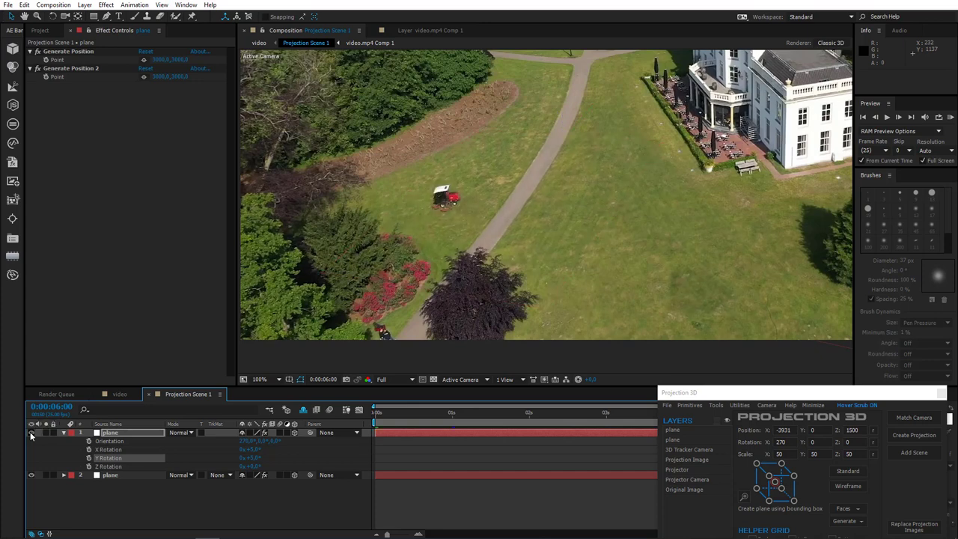
{"action": "left_click", "coordinate": [31, 433]}
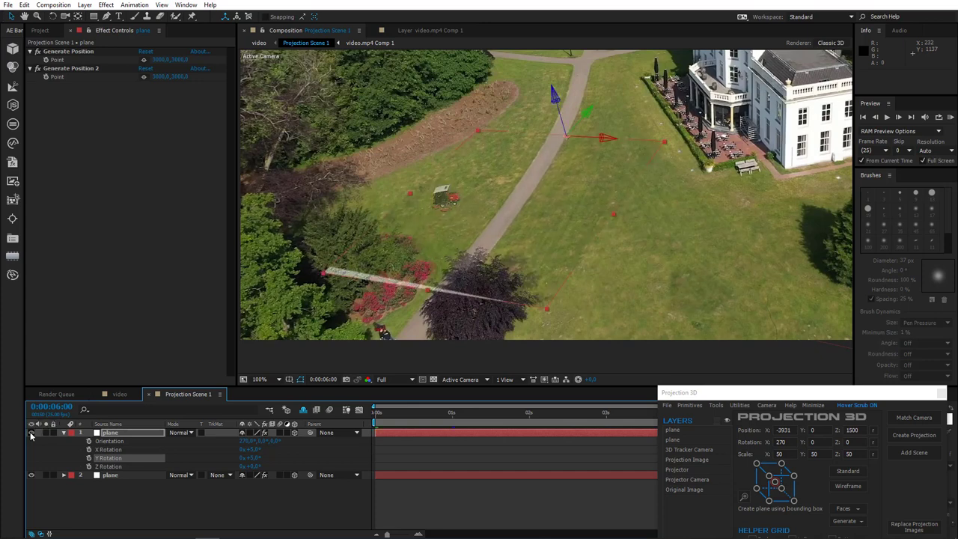
Step: Set the upper plane's opacity to 100% and compare the frame with the plane hidden and shown
{"action": "left_click", "coordinate": [110, 434]}
{"action": "key", "text": "t"}
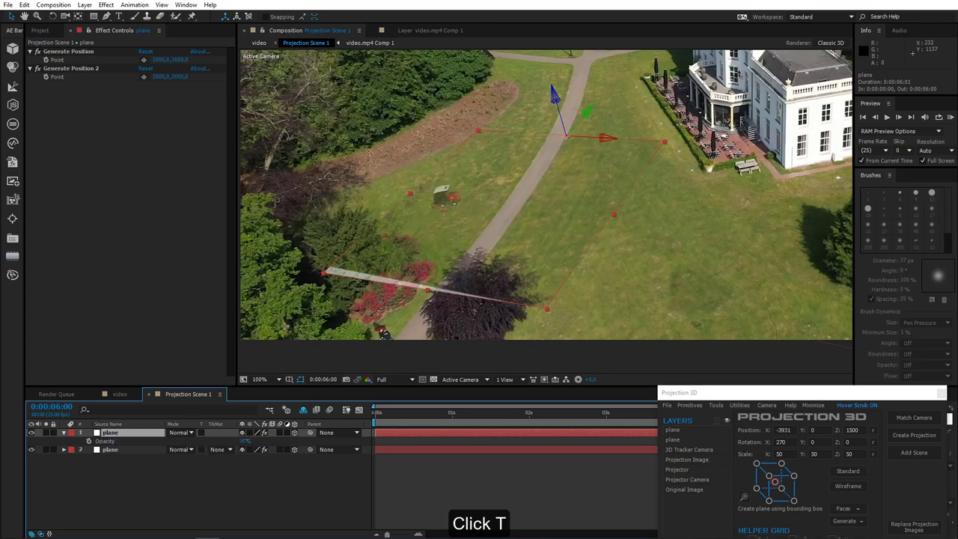
{"action": "left_click", "coordinate": [294, 450]}
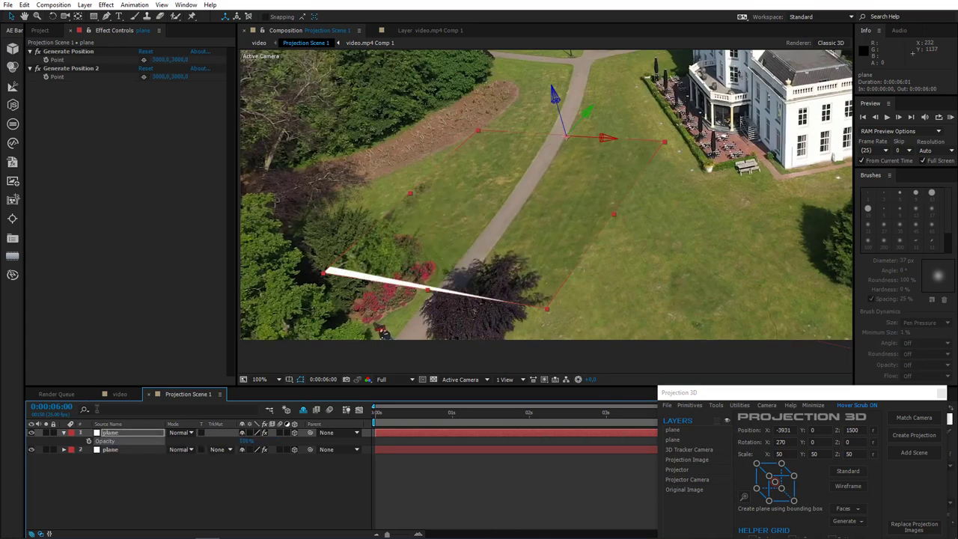
{"action": "left_click", "coordinate": [31, 432]}
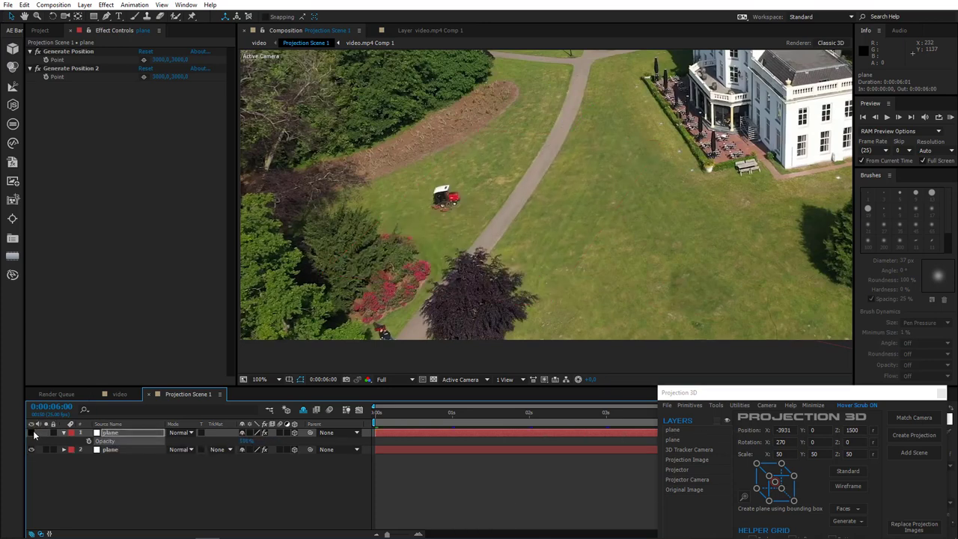
{"action": "left_click", "coordinate": [31, 433]}
{"action": "left_click", "coordinate": [31, 433]}
{"action": "left_click", "coordinate": [31, 433]}
Step: At the first frame, draw a closed seven-point Pen tool mask around the lawn mower with the upper plane hidden, then restore its visibility
{"action": "left_click_drag", "start_coordinate": [380, 416], "coordinate": [262, 429]}
{"action": "left_click", "coordinate": [307, 333]}
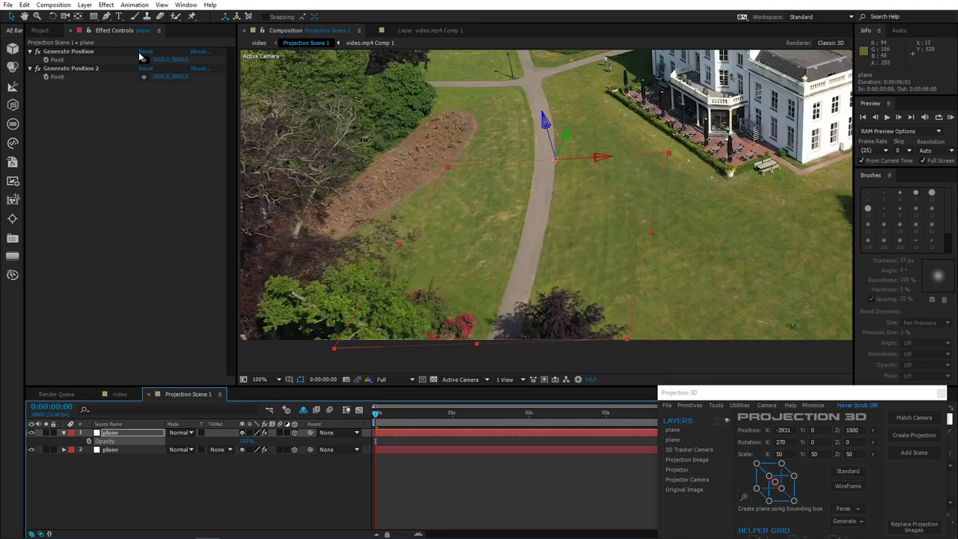
{"action": "left_click", "coordinate": [107, 16]}
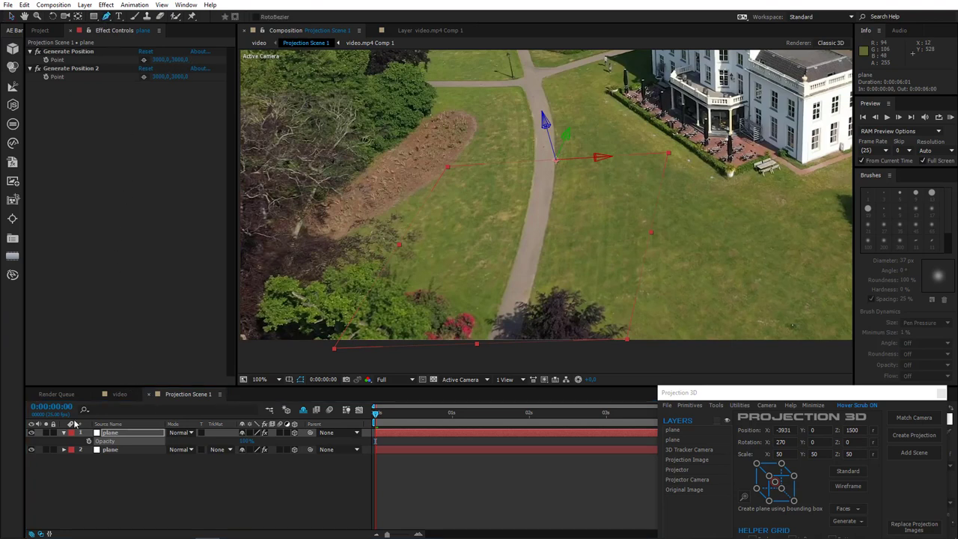
{"action": "left_click", "coordinate": [31, 433]}
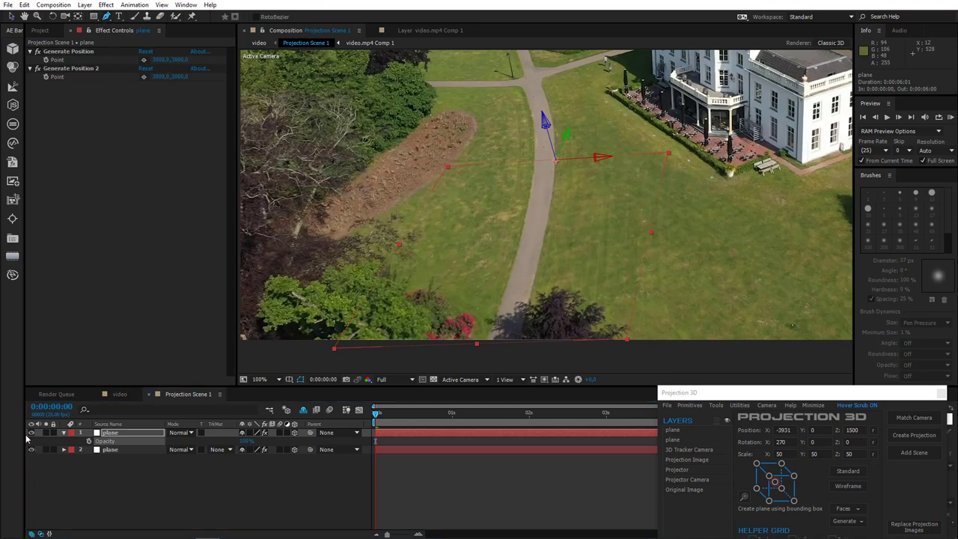
{"action": "left_click", "coordinate": [478, 277]}
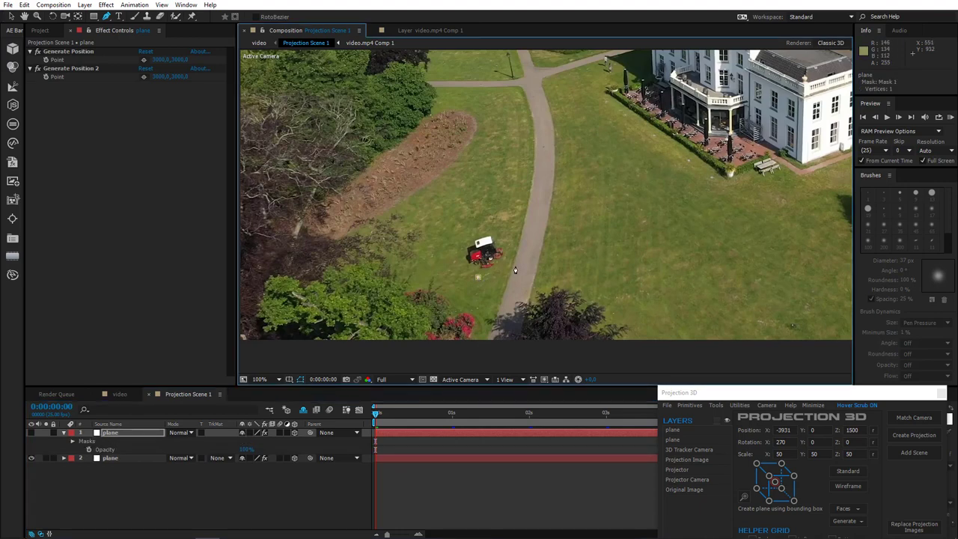
{"action": "left_click", "coordinate": [515, 267]}
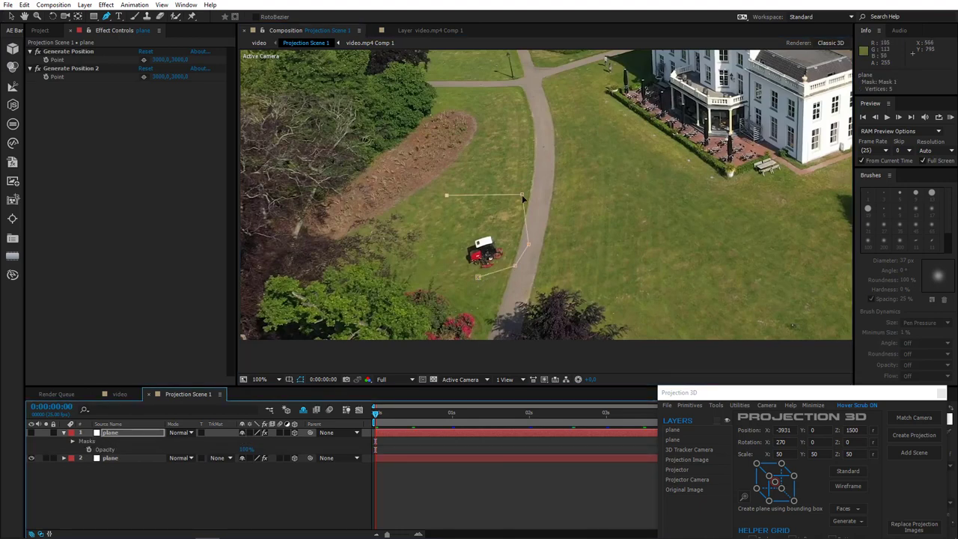
{"action": "left_click", "coordinate": [447, 198]}
{"action": "left_click_drag", "start_coordinate": [447, 199], "coordinate": [470, 207]}
{"action": "left_click", "coordinate": [441, 231]}
{"action": "left_click", "coordinate": [442, 269]}
{"action": "left_click", "coordinate": [479, 279]}
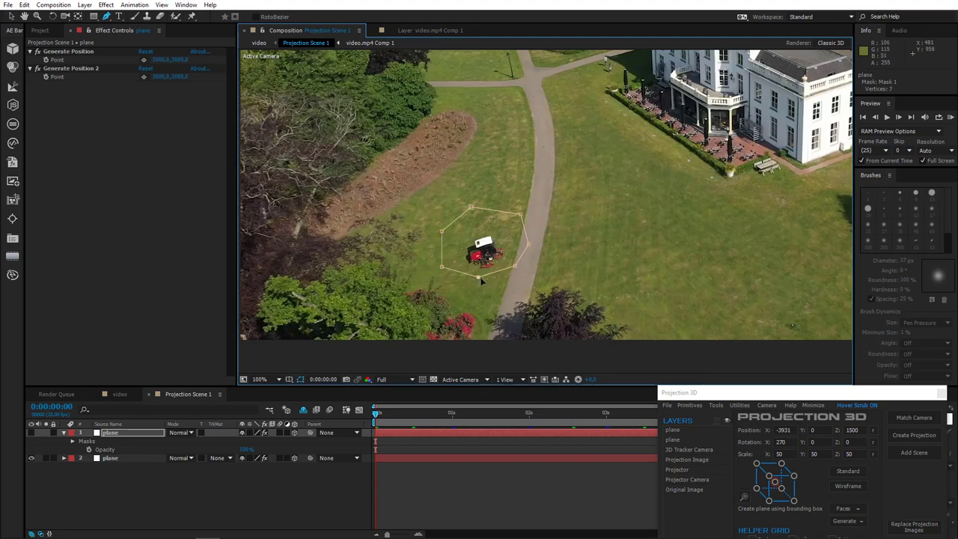
{"action": "left_click", "coordinate": [31, 432]}
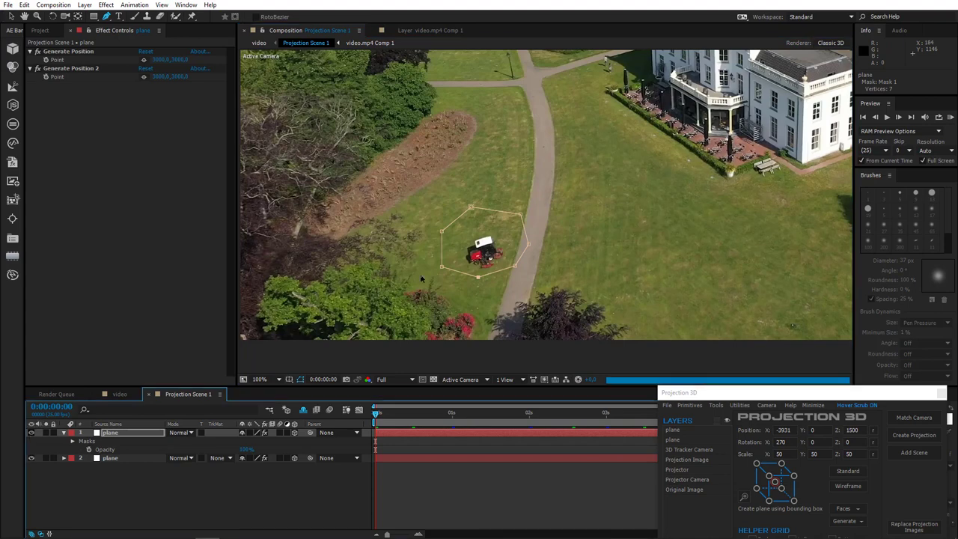
Step: Reshape the mask at 0:00:06:00 by moving its two upper-left vertices outward so it covers the lawn mower
{"action": "left_click", "coordinate": [453, 418]}
{"action": "left_click", "coordinate": [530, 415]}
{"action": "left_click", "coordinate": [606, 416]}
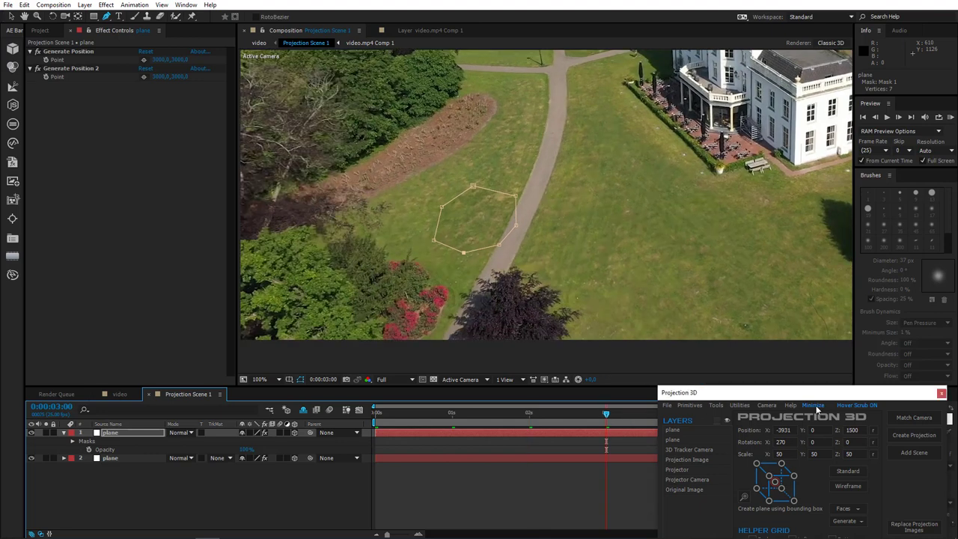
{"action": "left_click", "coordinate": [814, 405]}
{"action": "left_click", "coordinate": [683, 416]}
{"action": "left_click", "coordinate": [760, 416]}
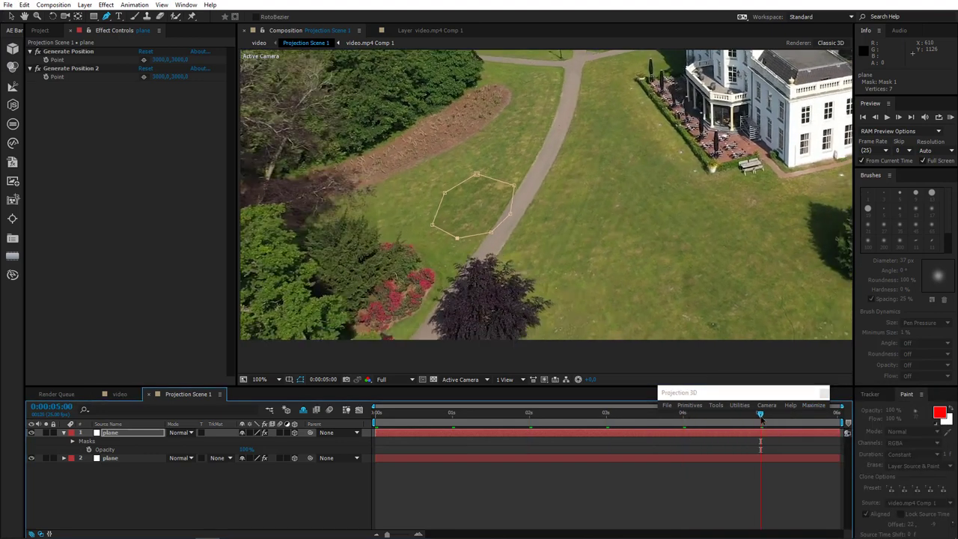
{"action": "left_click", "coordinate": [836, 414]}
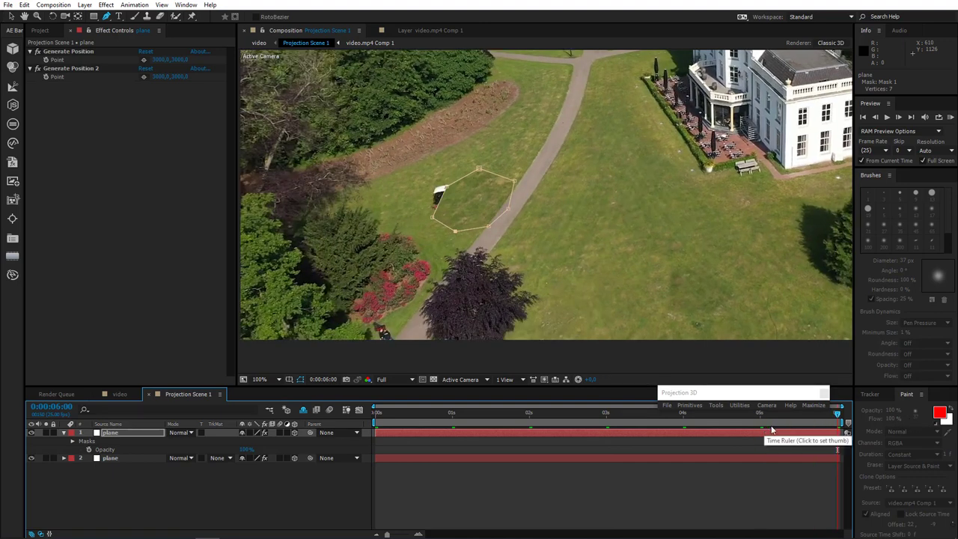
{"action": "left_click_drag", "start_coordinate": [446, 187], "coordinate": [431, 182]}
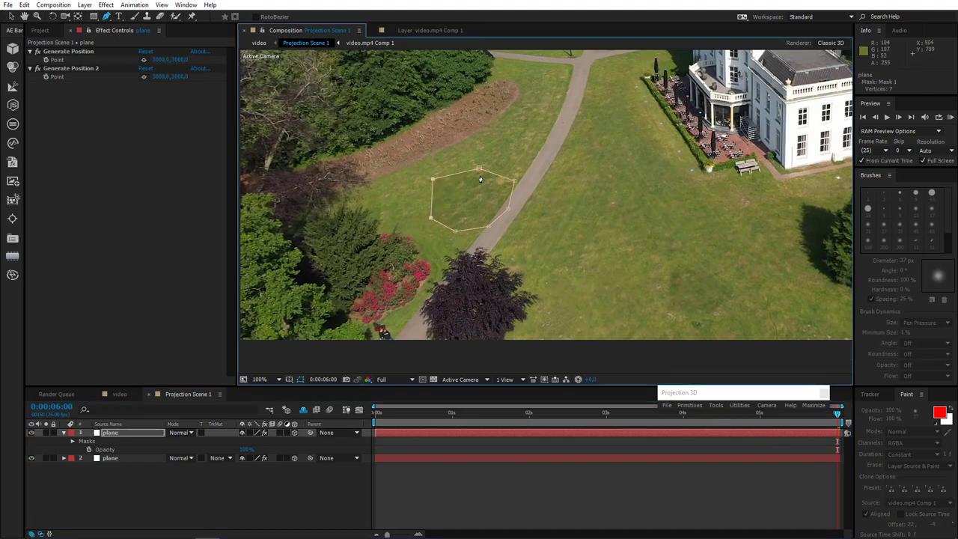
{"action": "left_click_drag", "start_coordinate": [478, 171], "coordinate": [465, 169]}
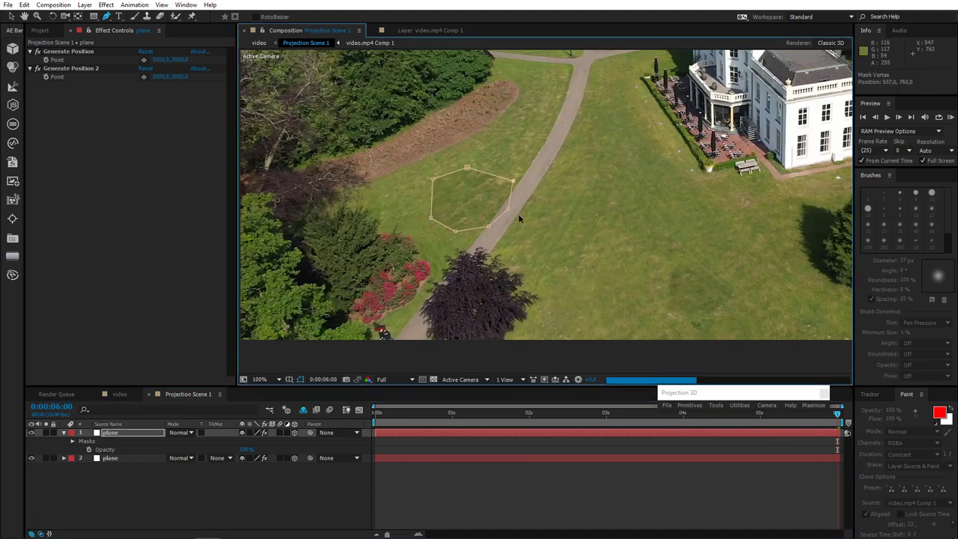
Step: Review the mower removal across the timeline with the mask outlines hidden and the whole frame fitted in the viewer
{"action": "left_click", "coordinate": [682, 416]}
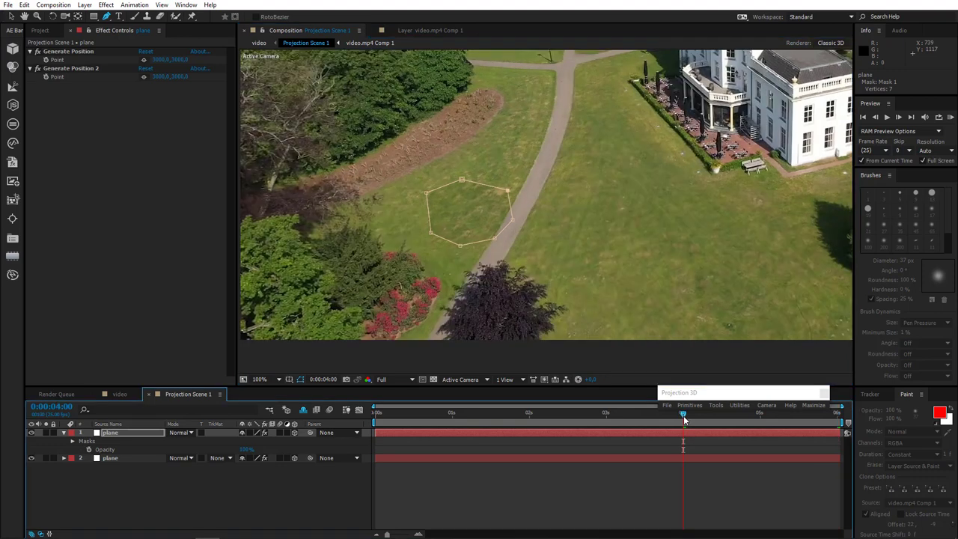
{"action": "left_click", "coordinate": [527, 415]}
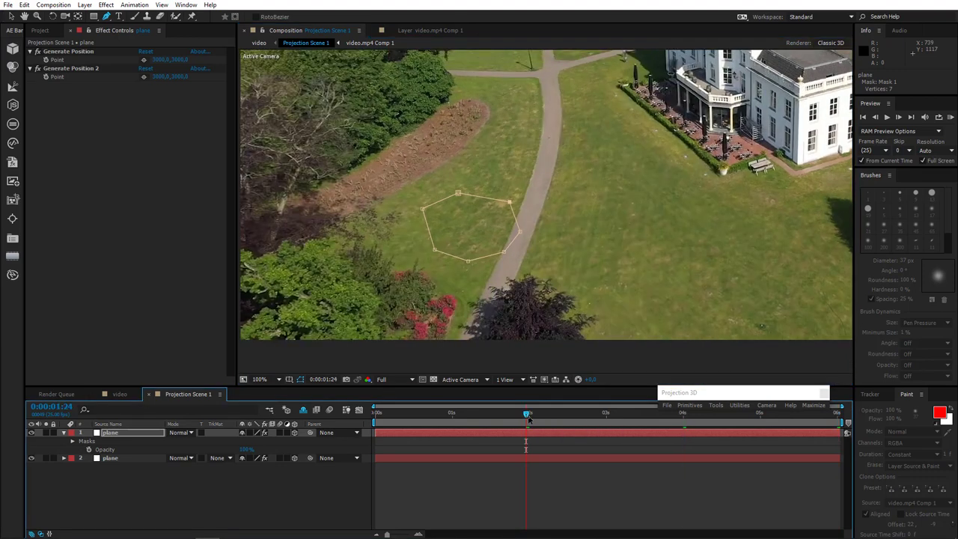
{"action": "left_click", "coordinate": [376, 416]}
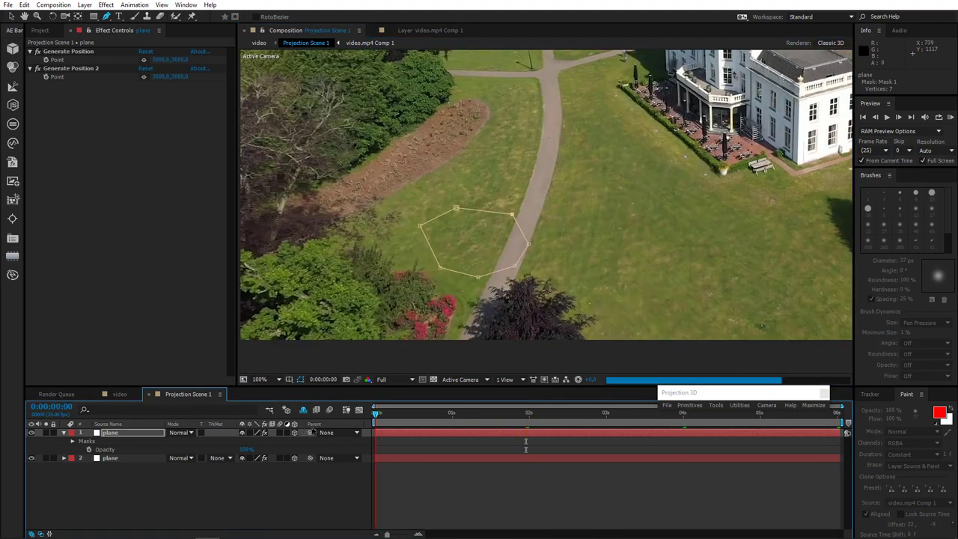
{"action": "left_click", "coordinate": [300, 380]}
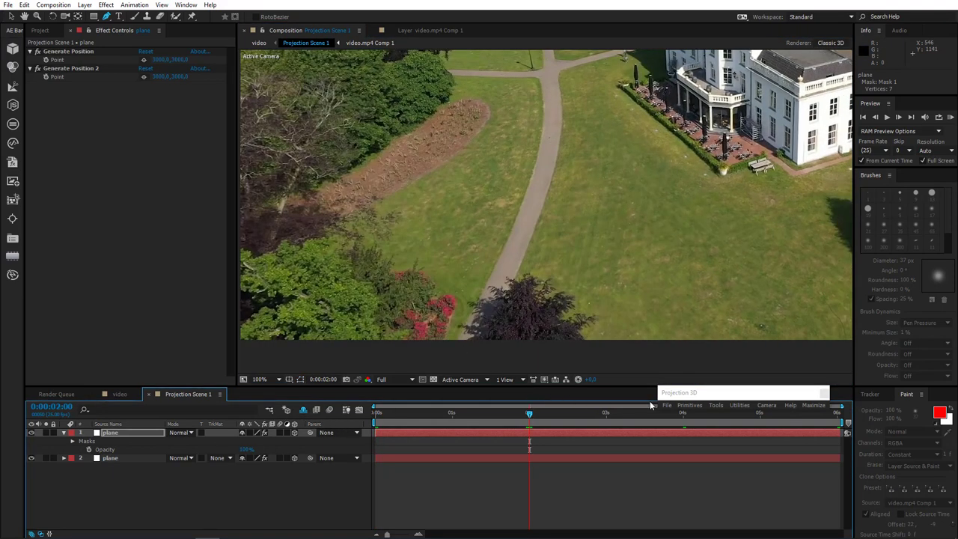
{"action": "left_click_drag", "start_coordinate": [665, 421], "coordinate": [838, 426]}
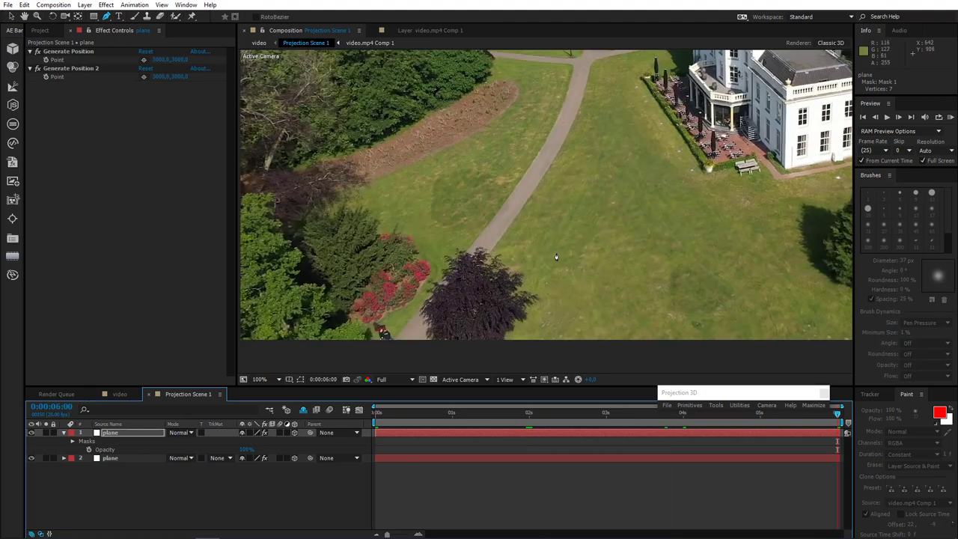
{"action": "left_click", "coordinate": [259, 380]}
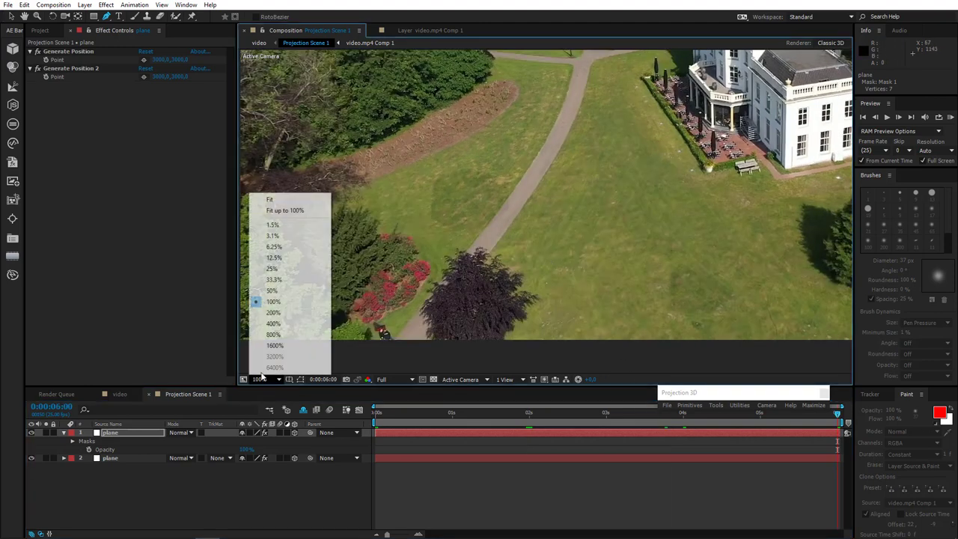
{"action": "left_click", "coordinate": [272, 199]}
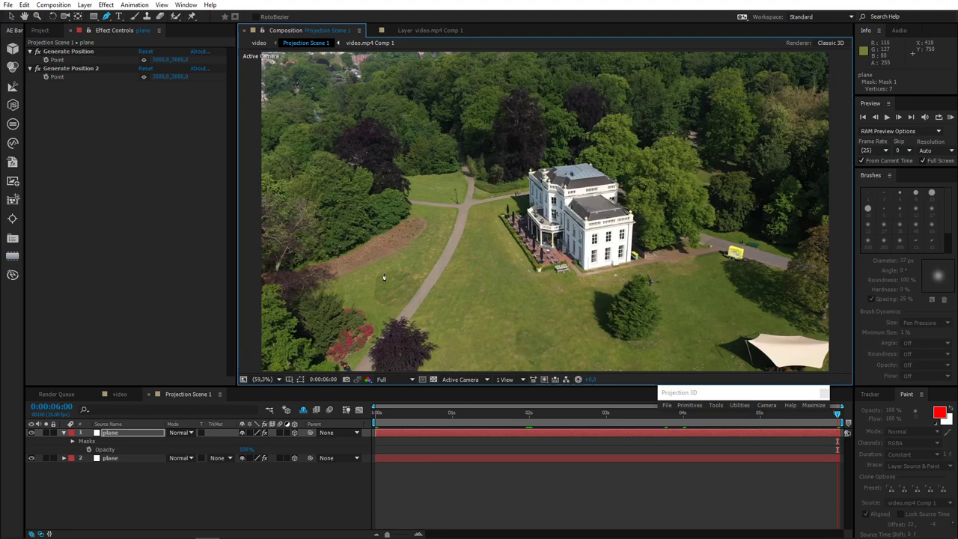
{"action": "left_click", "coordinate": [64, 437]}
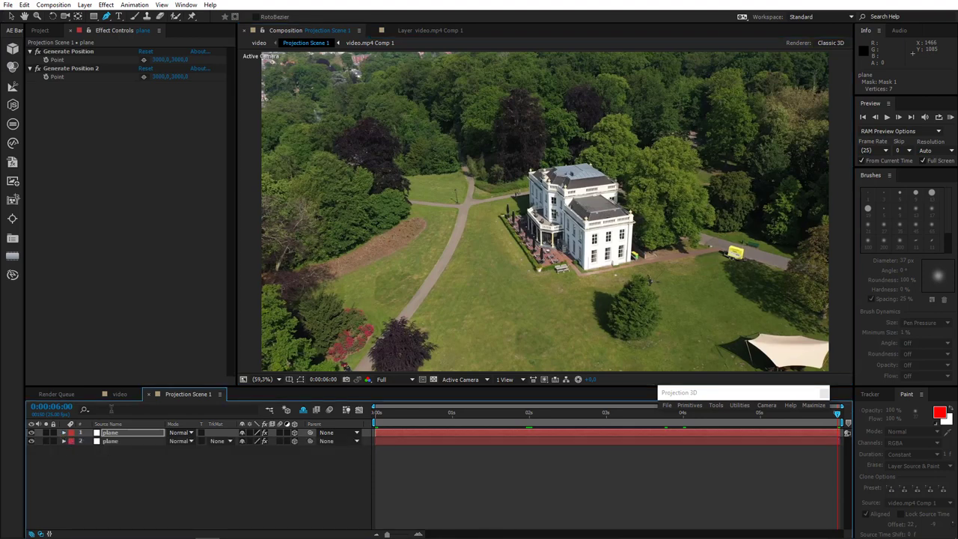
Step: Add video.mp4 to the video composition as the lowest layer beneath Projection Scene 1
{"action": "left_click", "coordinate": [124, 395]}
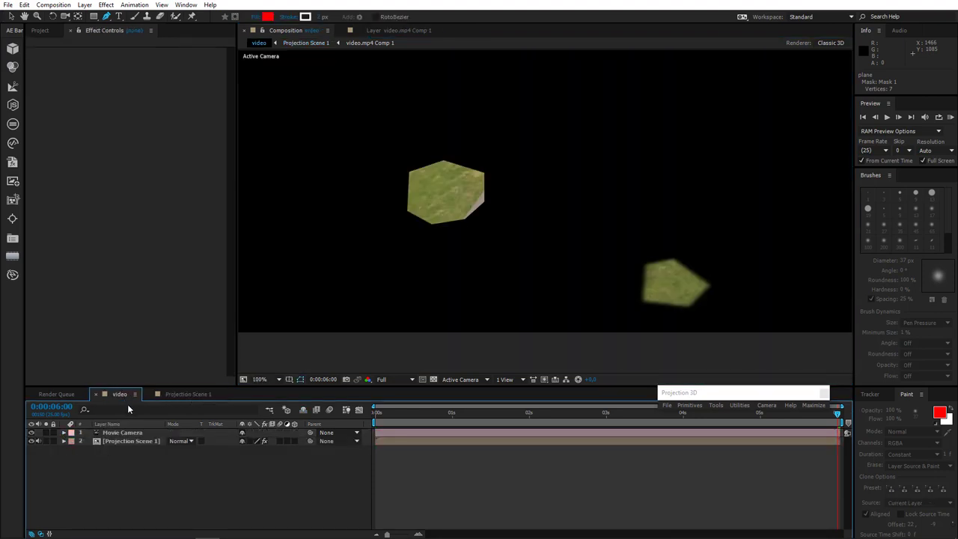
{"action": "scroll", "coordinate": [509, 312], "scroll_direction": "down", "scroll_amount": 1}
{"action": "left_click_drag", "start_coordinate": [530, 268], "coordinate": [436, 335]}
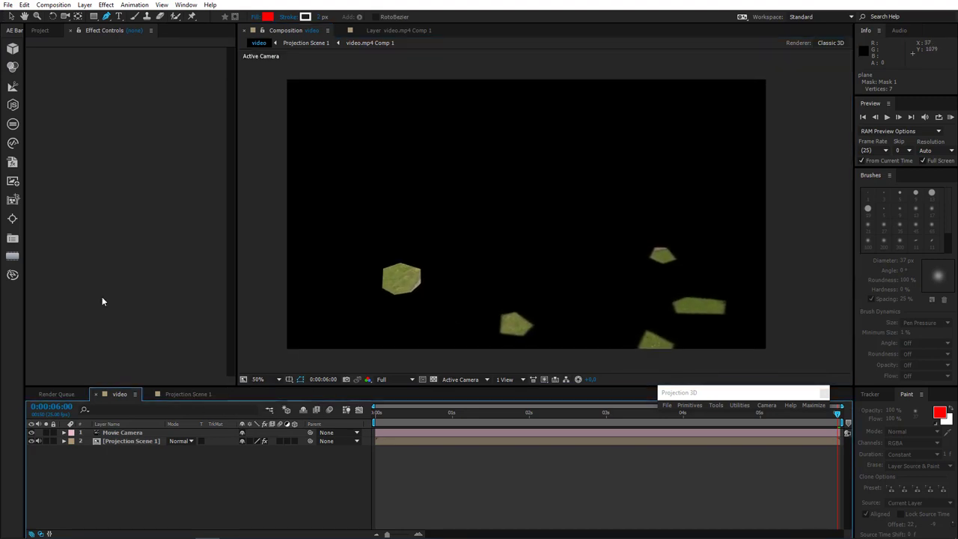
{"action": "left_click", "coordinate": [42, 31]}
{"action": "left_click_drag", "start_coordinate": [71, 150], "coordinate": [122, 478]}
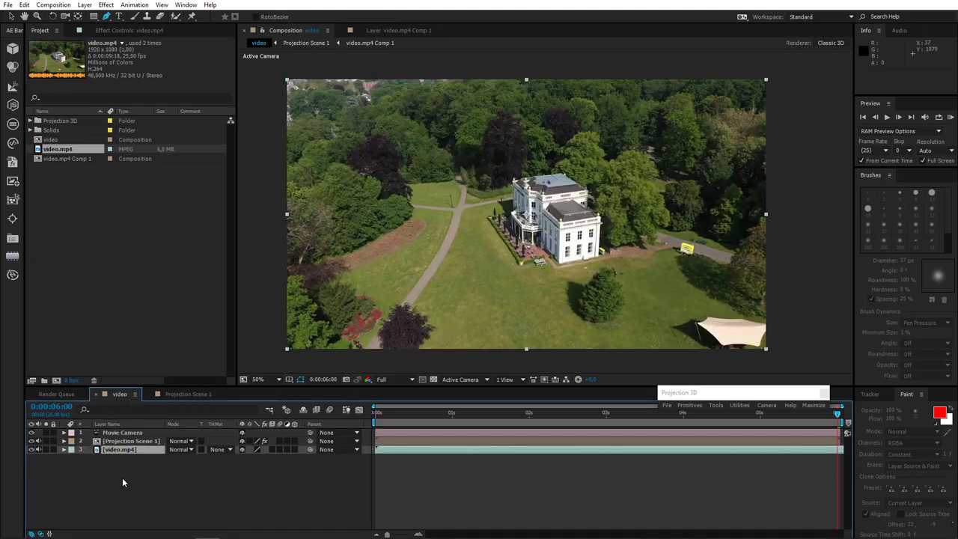
Step: Apply the Curves color correction effect to the Projection Scene 1 layer in the video composition
{"action": "left_click", "coordinate": [31, 449]}
{"action": "left_click", "coordinate": [132, 442]}
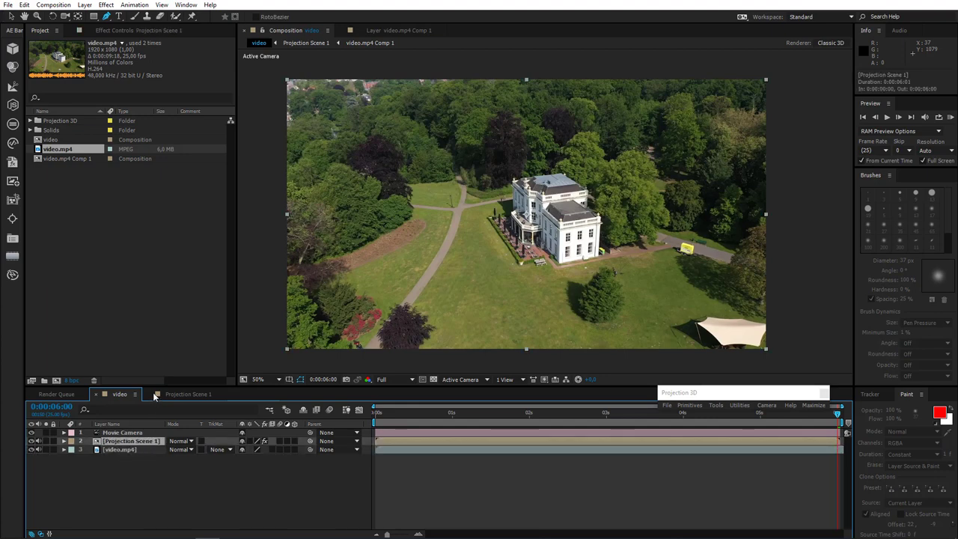
{"action": "left_click", "coordinate": [105, 4]}
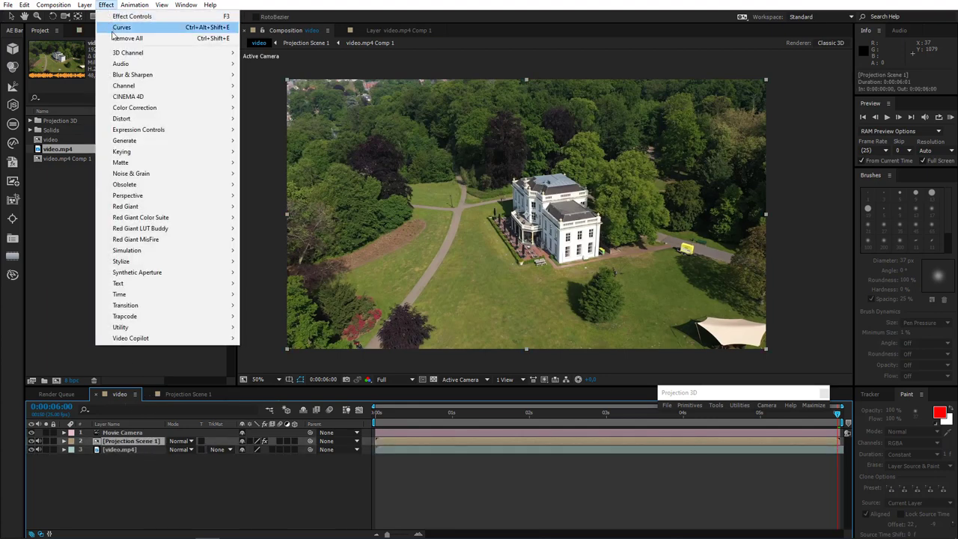
{"action": "mouse_move", "coordinate": [168, 110]}
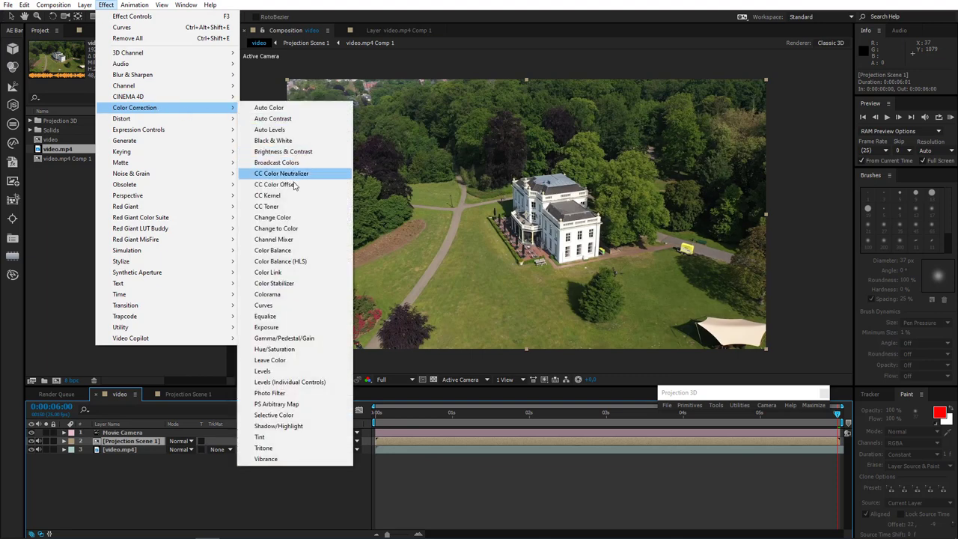
{"action": "left_click", "coordinate": [274, 306]}
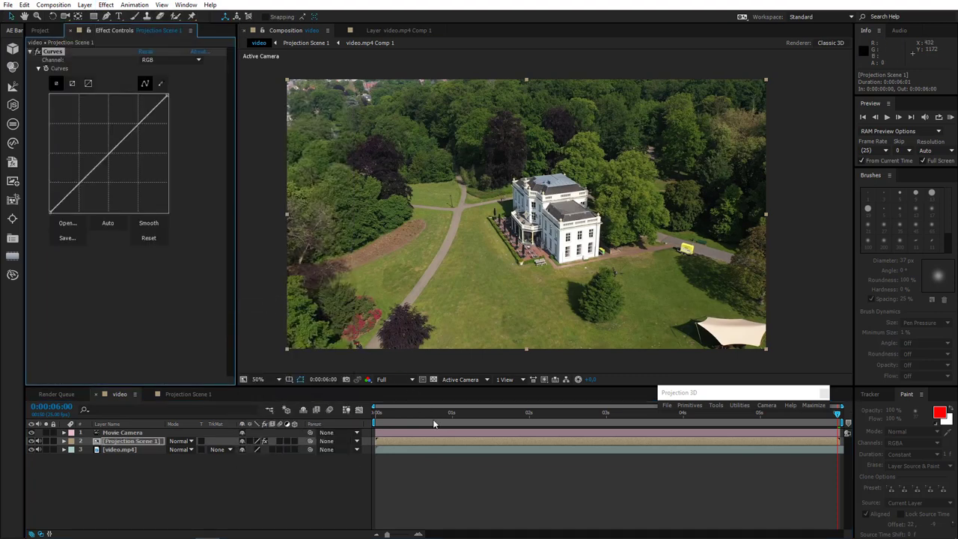
Step: Animate Curves on Projection Scene 1, starting keyframes at 0:00:02:00 and slightly raising the RGB curve's midpoint at 0:00:06:00
{"action": "left_click", "coordinate": [328, 421]}
{"action": "key", "text": "Home"}
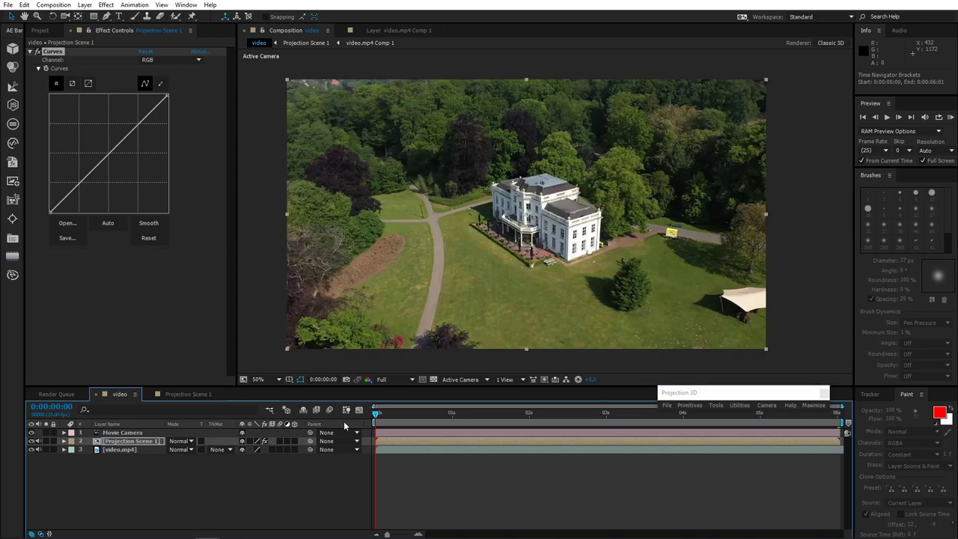
{"action": "left_click_drag", "start_coordinate": [377, 414], "coordinate": [530, 423]}
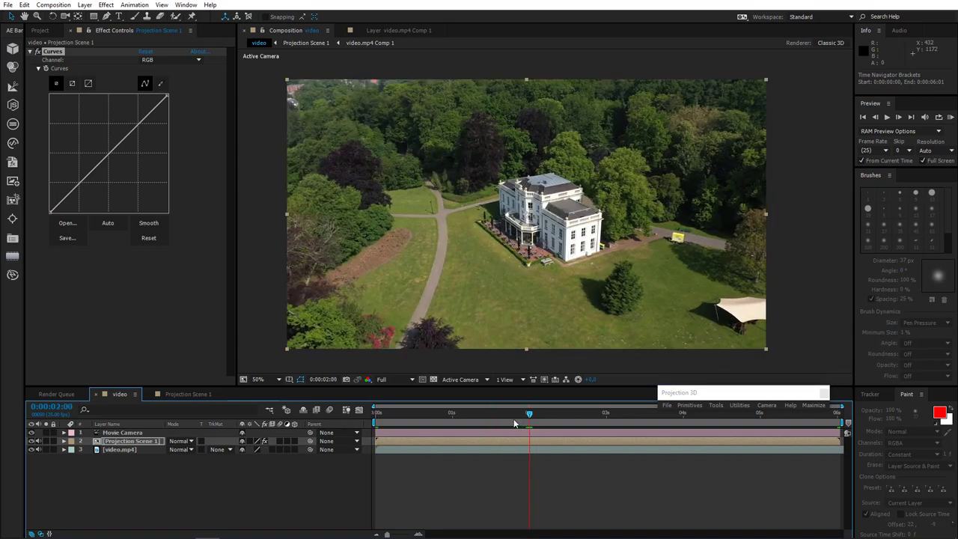
{"action": "left_click", "coordinate": [451, 416]}
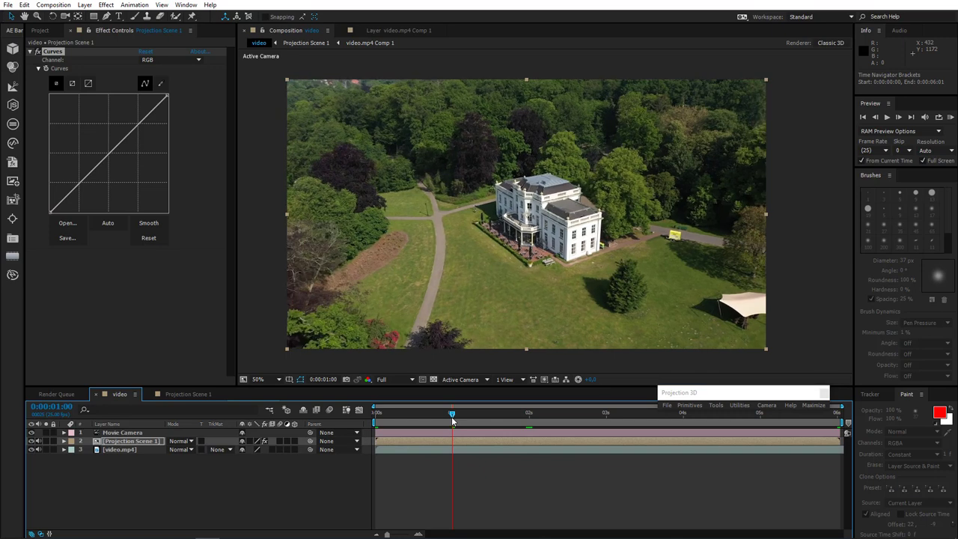
{"action": "left_click", "coordinate": [530, 416]}
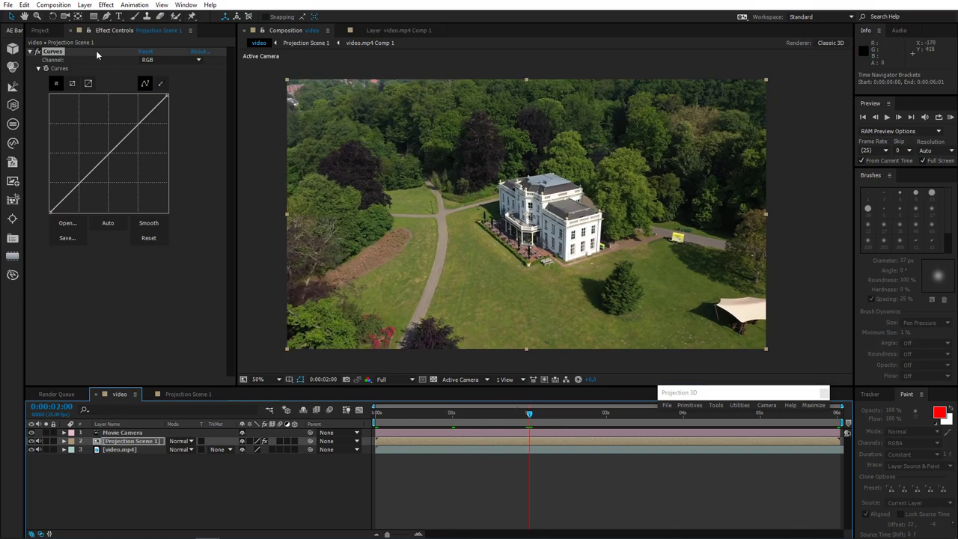
{"action": "left_click", "coordinate": [46, 68]}
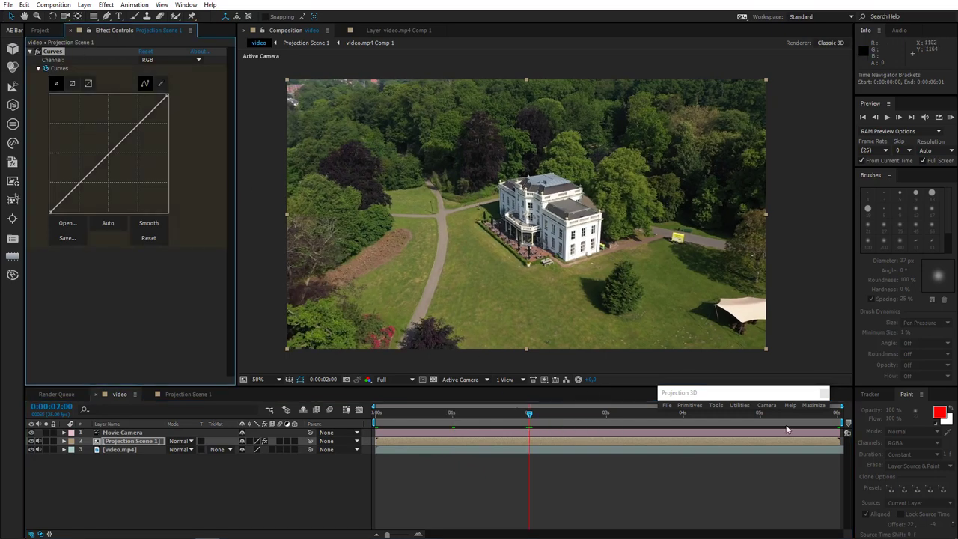
{"action": "left_click_drag", "start_coordinate": [769, 418], "coordinate": [902, 423]}
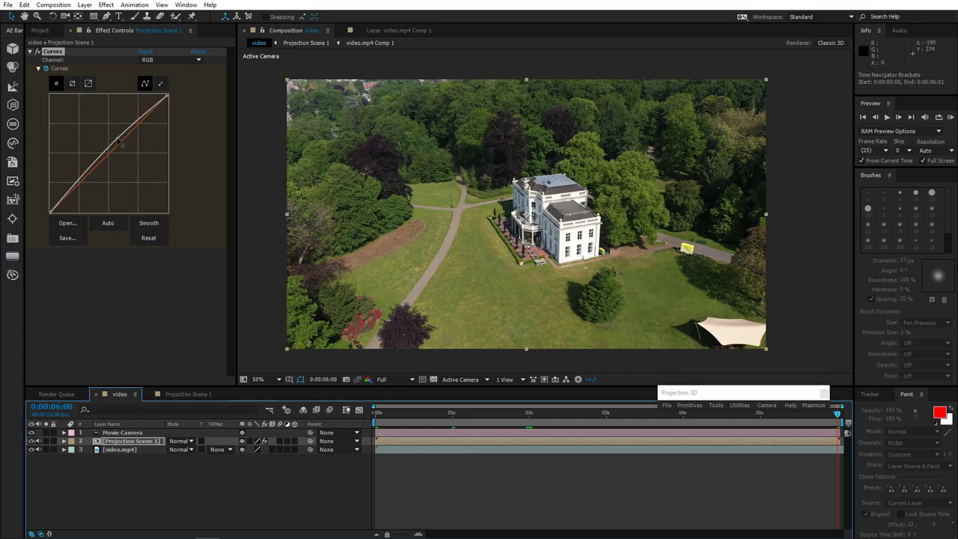
{"action": "left_click", "coordinate": [117, 141]}
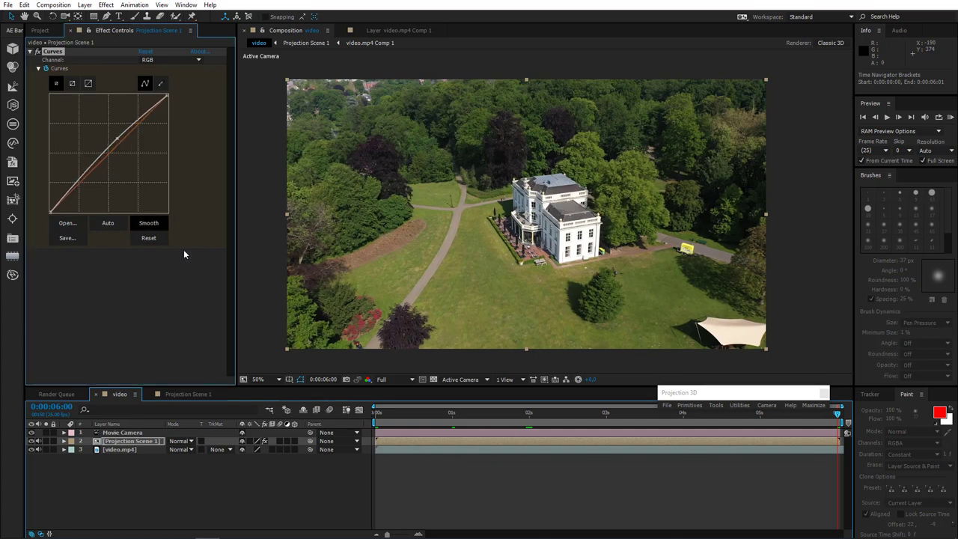
Step: In Projection Scene 1, set the Mask Feather of the upper plane's Mask 1 to 50 pixels
{"action": "left_click", "coordinate": [185, 393]}
{"action": "left_click", "coordinate": [125, 436]}
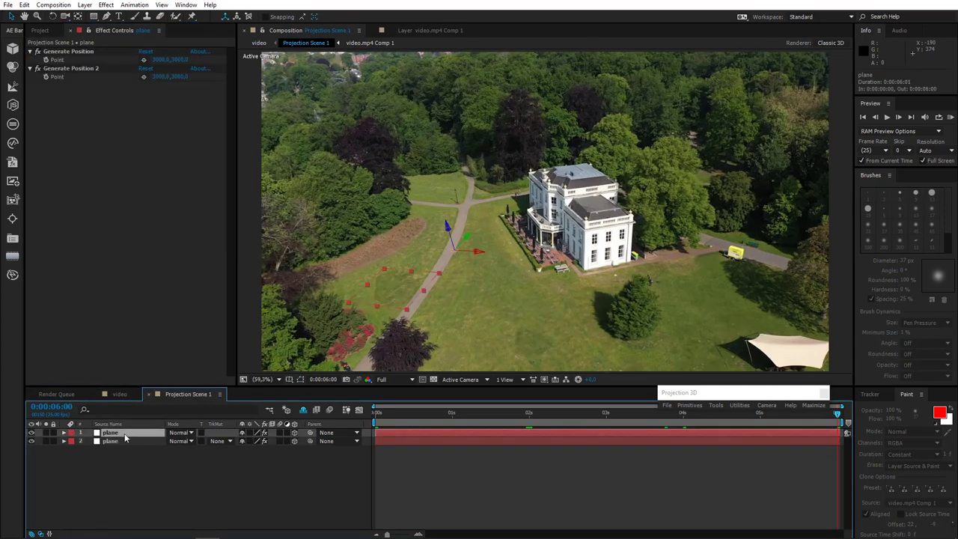
{"action": "key", "text": "m"}
{"action": "key", "text": "m"}
{"action": "key", "text": "m"}
{"action": "key", "text": "m"}
{"action": "left_click", "coordinate": [249, 458]}
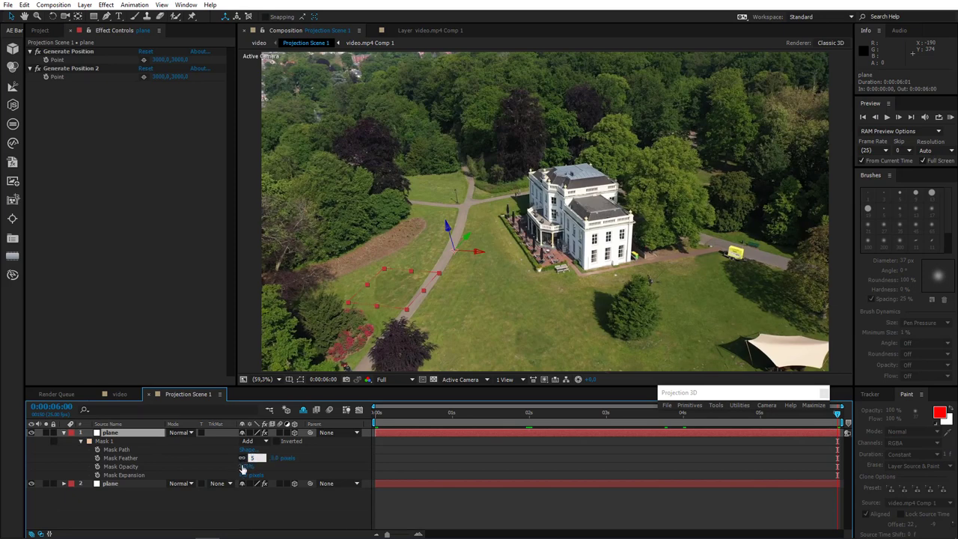
{"action": "type", "text": "50"}
{"action": "key", "text": "Return"}
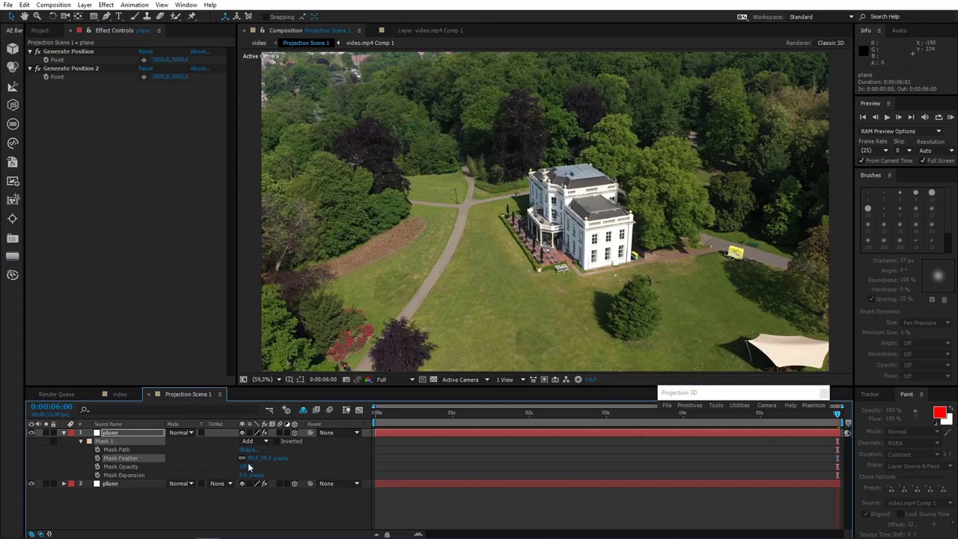
Step: Review the first frame of the video composition with the whole frame fitted in the viewer
{"action": "left_click", "coordinate": [118, 394]}
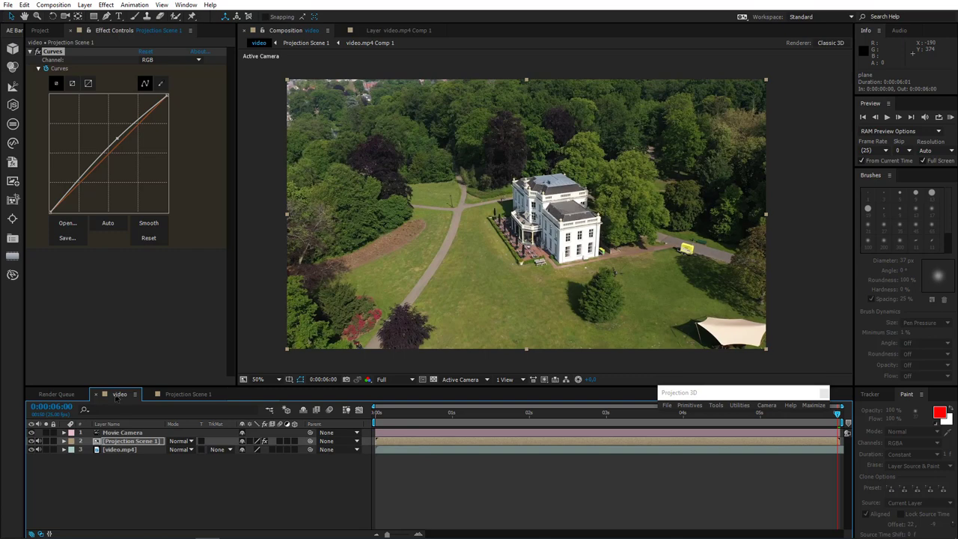
{"action": "left_click", "coordinate": [377, 413]}
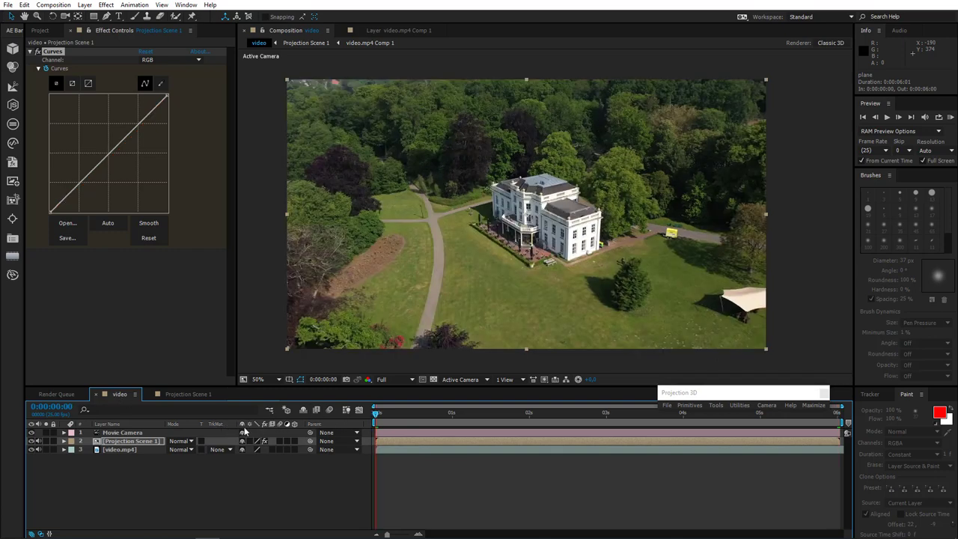
{"action": "left_click", "coordinate": [264, 379]}
{"action": "left_click", "coordinate": [270, 200]}
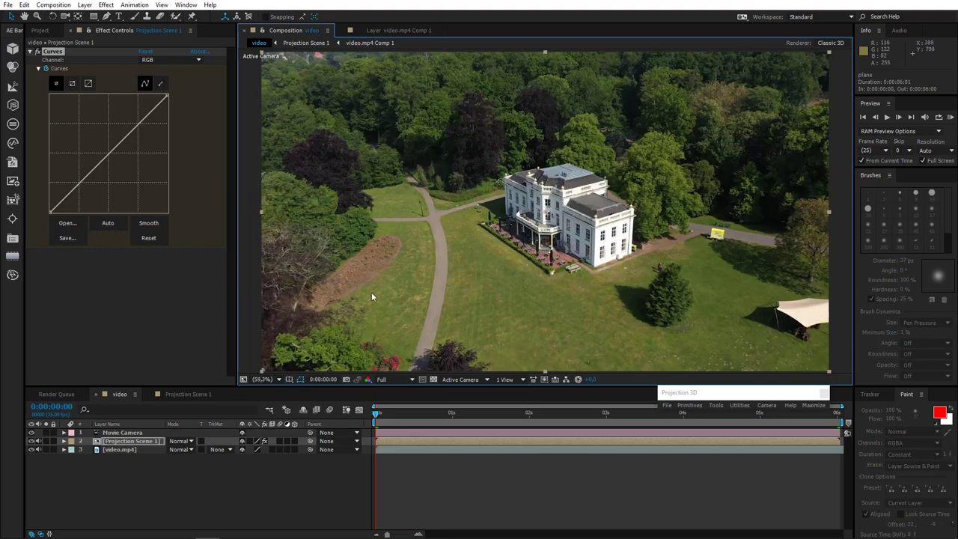
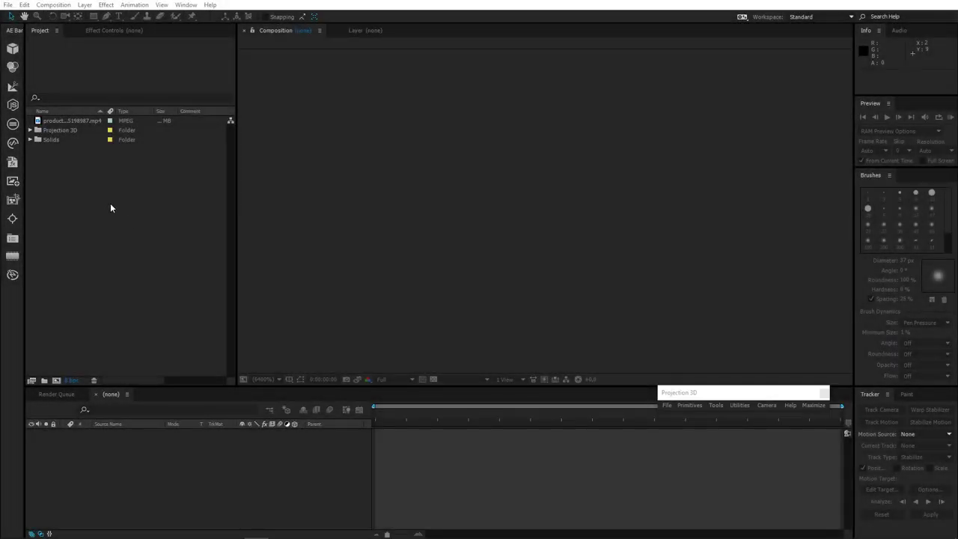
Step: Create a composition from the production ID_5198987 motorcycle clip and trim it to a work area ending at about 0:00:03:00
{"action": "left_click_drag", "start_coordinate": [87, 120], "coordinate": [113, 470]}
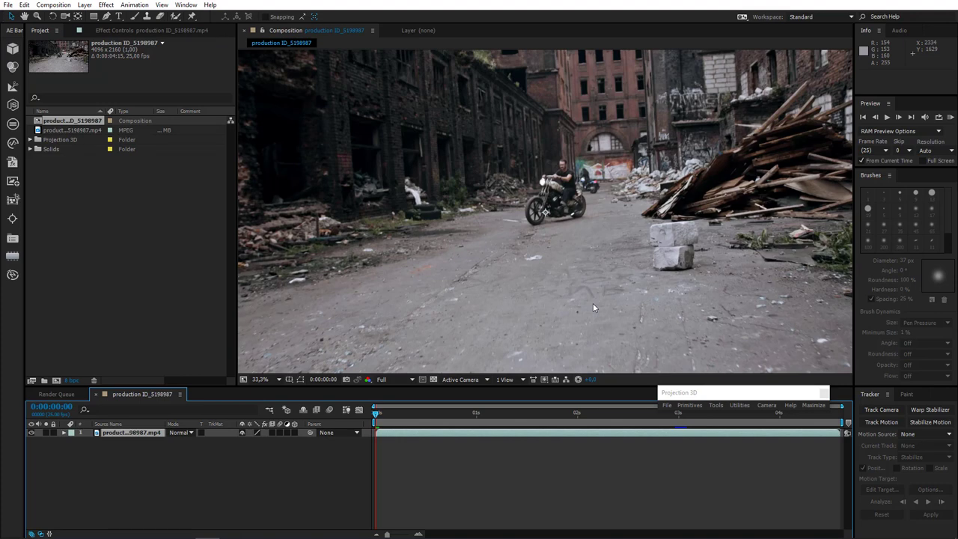
{"action": "left_click", "coordinate": [679, 417]}
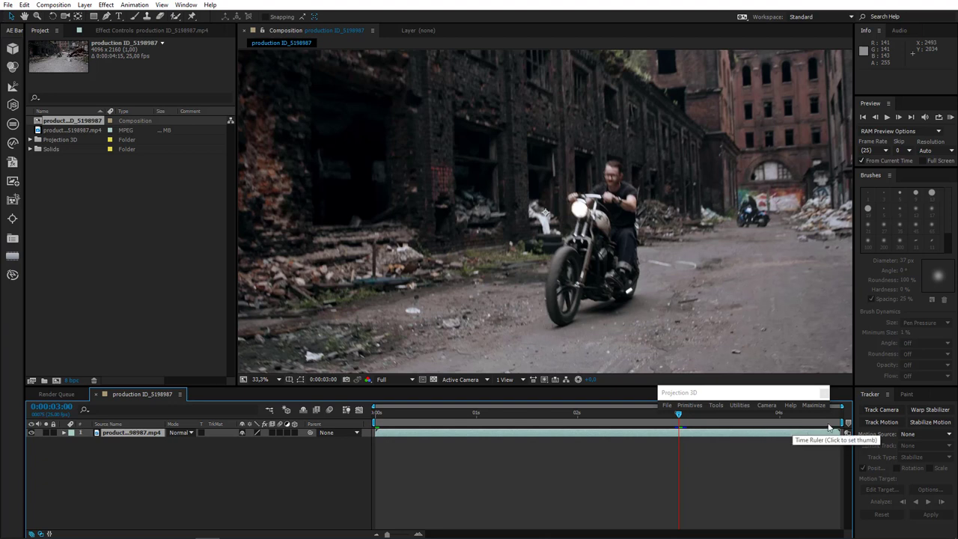
{"action": "left_click_drag", "start_coordinate": [842, 424], "coordinate": [684, 423]}
{"action": "right_click", "coordinate": [638, 423]}
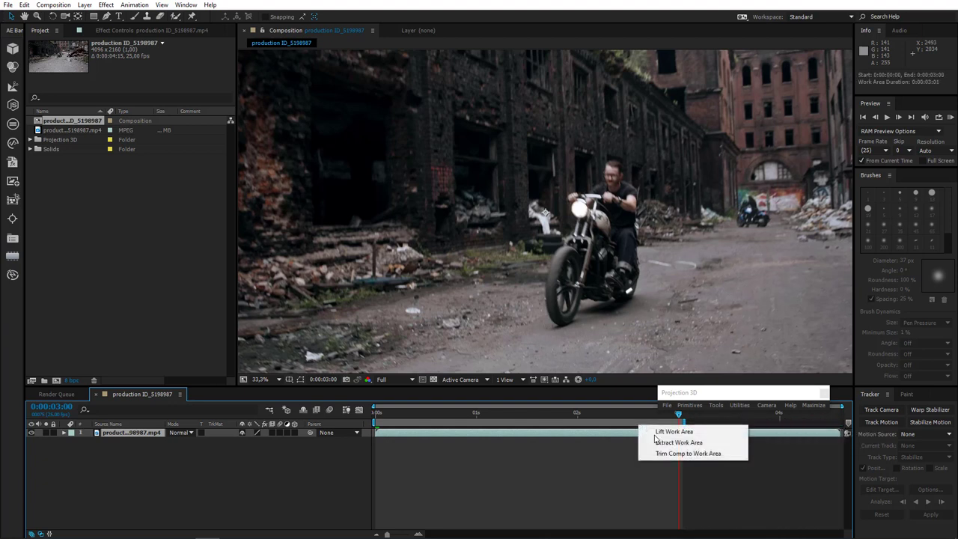
{"action": "left_click", "coordinate": [663, 454]}
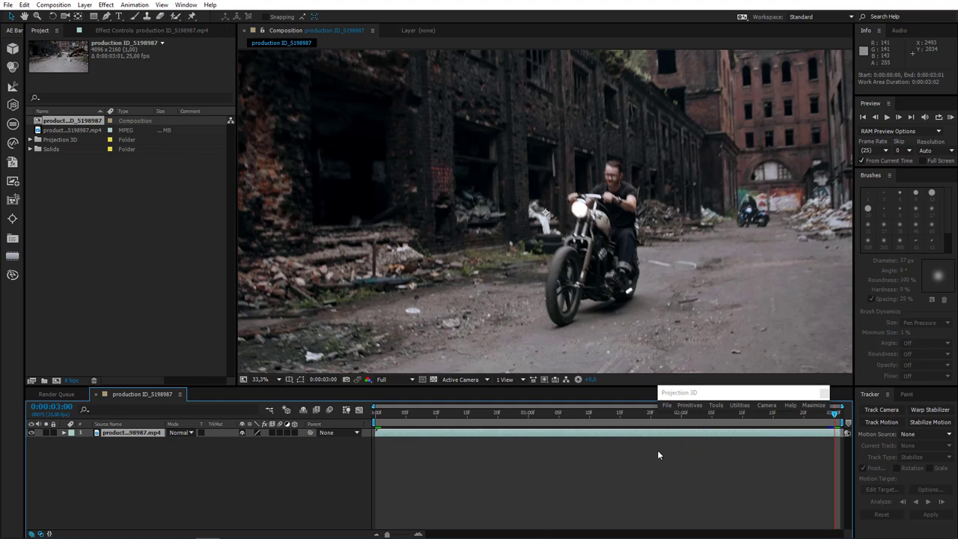
Step: Pre-compose the motorcycle footage layer under the default name production ID_5198987.mp4 Comp 1
{"action": "left_click", "coordinate": [84, 4]}
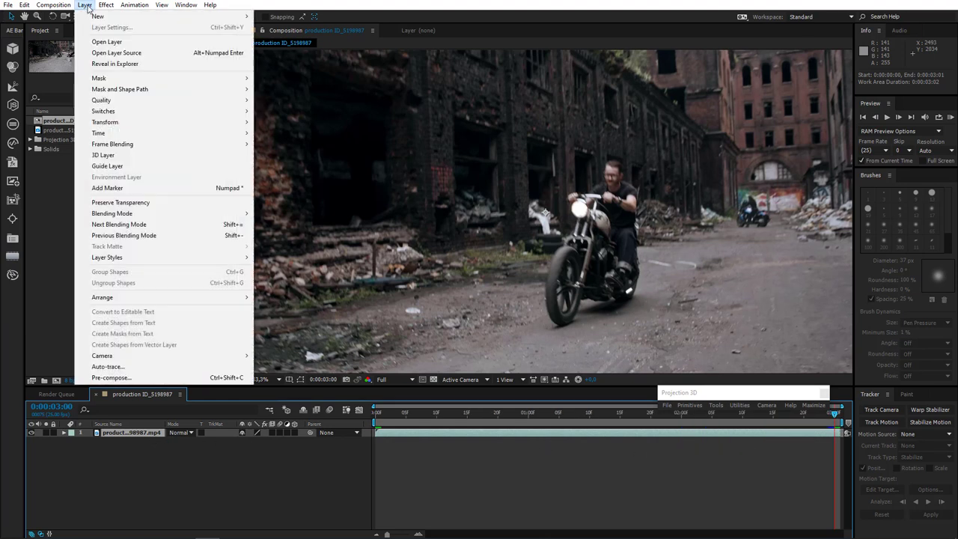
{"action": "left_click", "coordinate": [111, 378]}
{"action": "left_click", "coordinate": [500, 320]}
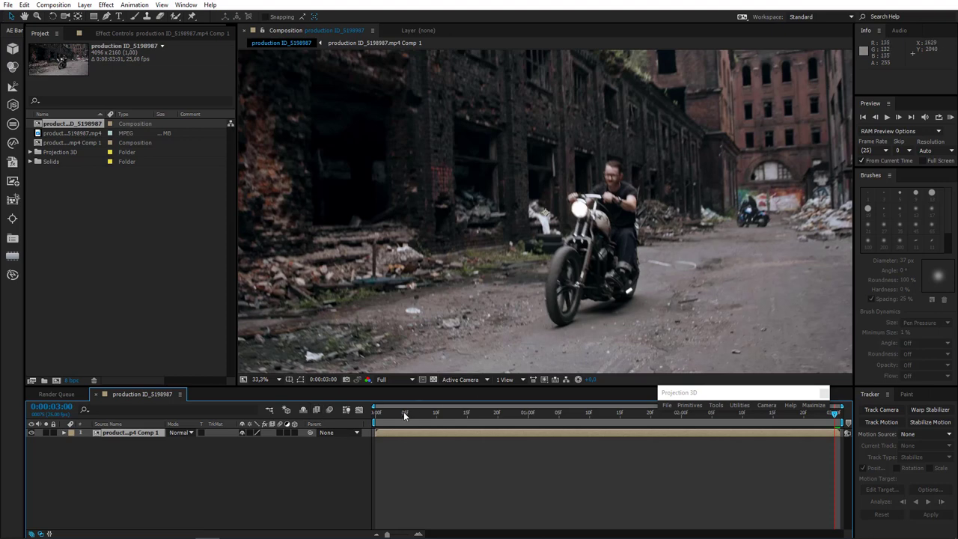
Step: Inside the precomposition, draw a closed 11-point Pen tool mask around the front motorcyclist at the first frame
{"action": "left_click_drag", "start_coordinate": [401, 413], "coordinate": [332, 424]}
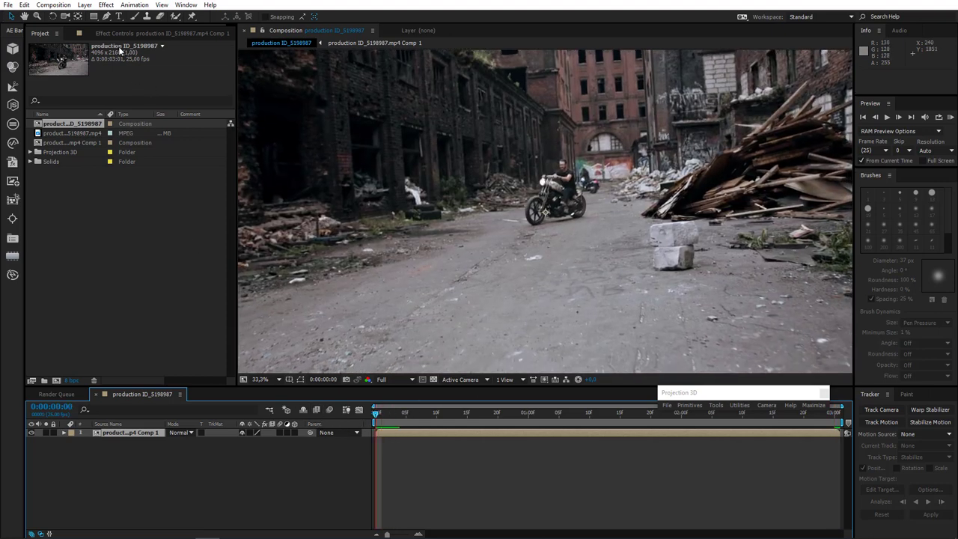
{"action": "left_click", "coordinate": [107, 16]}
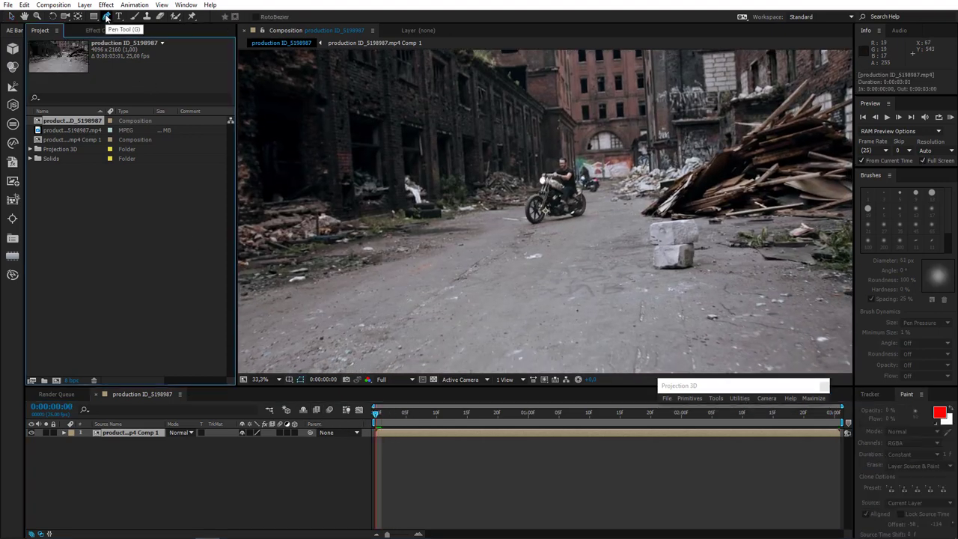
{"action": "double_click", "coordinate": [132, 433]}
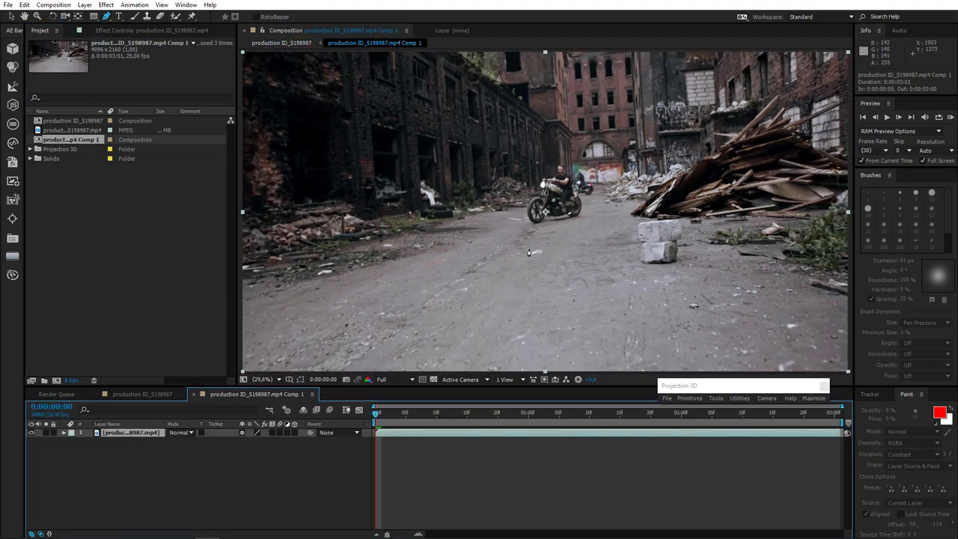
{"action": "scroll", "coordinate": [529, 251], "scroll_direction": "up", "scroll_amount": 4}
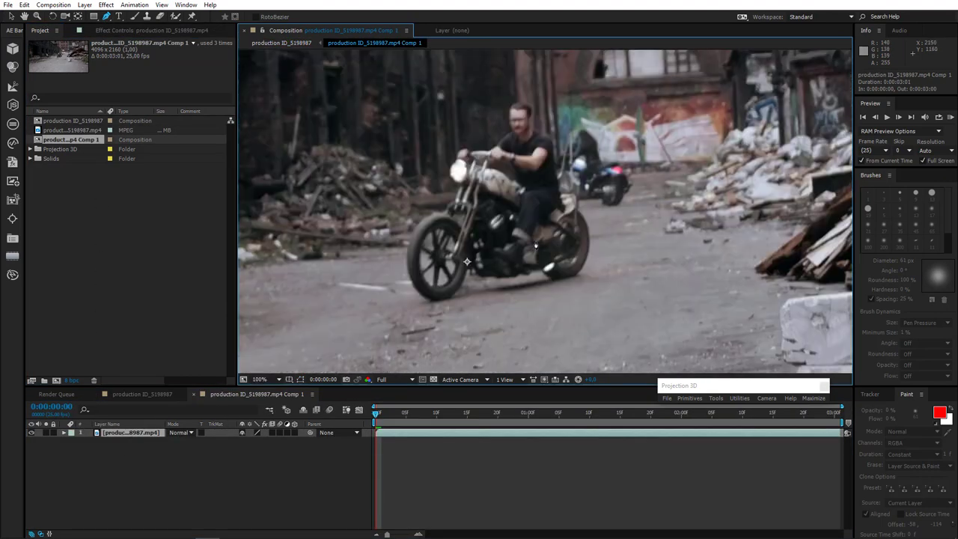
{"action": "left_click", "coordinate": [510, 306]}
{"action": "left_click", "coordinate": [596, 276]}
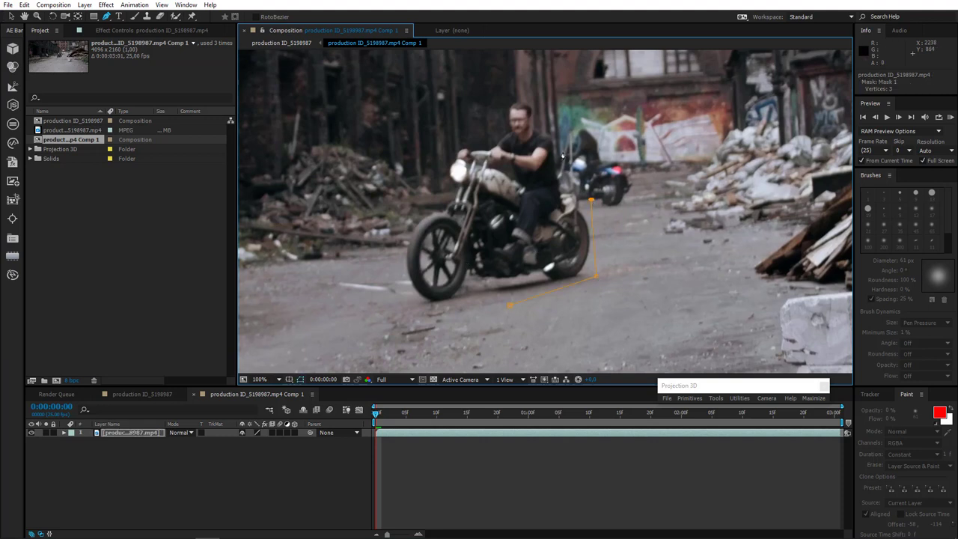
{"action": "left_click", "coordinate": [527, 92]}
{"action": "left_click", "coordinate": [495, 100]}
{"action": "left_click", "coordinate": [483, 132]}
{"action": "left_click", "coordinate": [439, 156]}
{"action": "left_click", "coordinate": [410, 214]}
{"action": "left_click", "coordinate": [512, 307]}
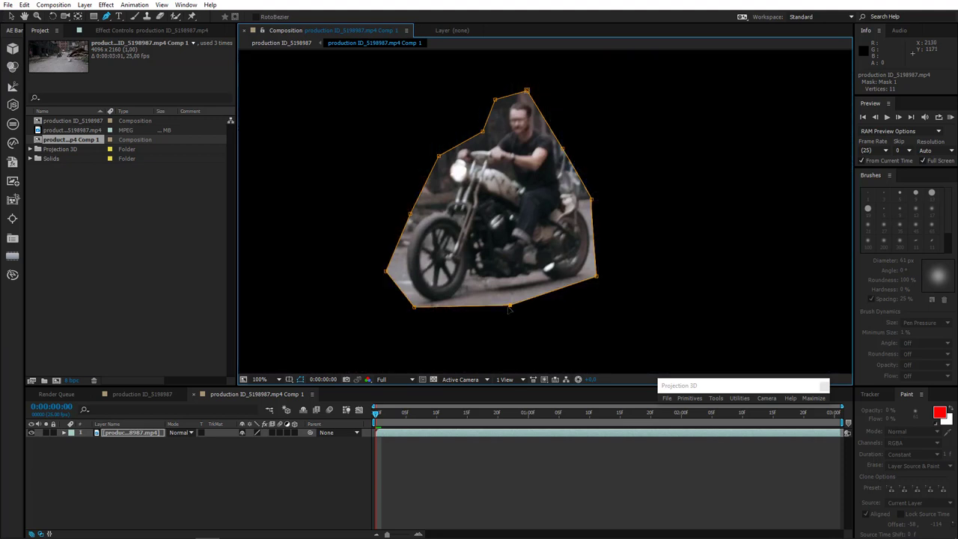
Step: Enable Mask Path keyframing for Mask 1 at the first frame and set its mask mode to None
{"action": "key", "text": "m"}
{"action": "left_click", "coordinate": [98, 449]}
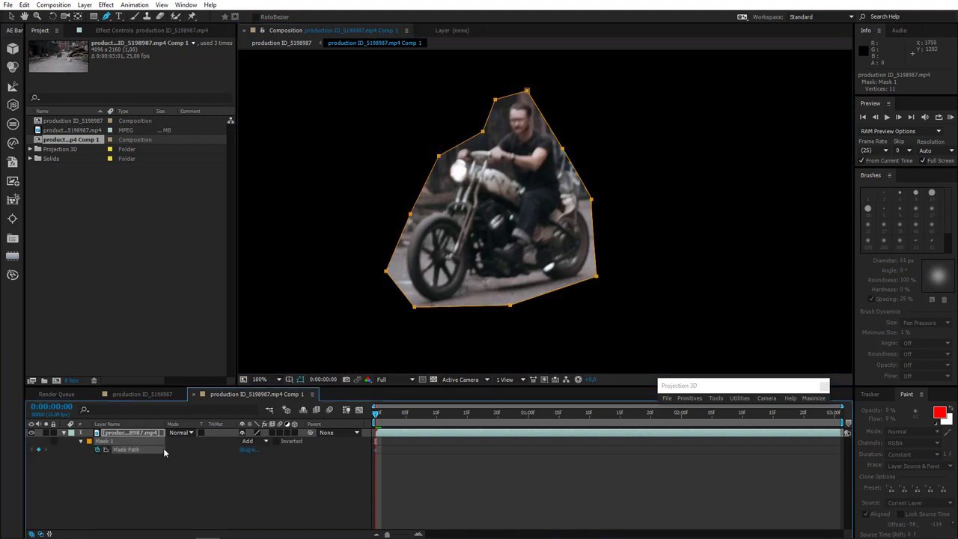
{"action": "left_click", "coordinate": [252, 441]}
{"action": "left_click", "coordinate": [262, 452]}
{"action": "scroll", "coordinate": [489, 286], "scroll_direction": "down", "scroll_amount": 2}
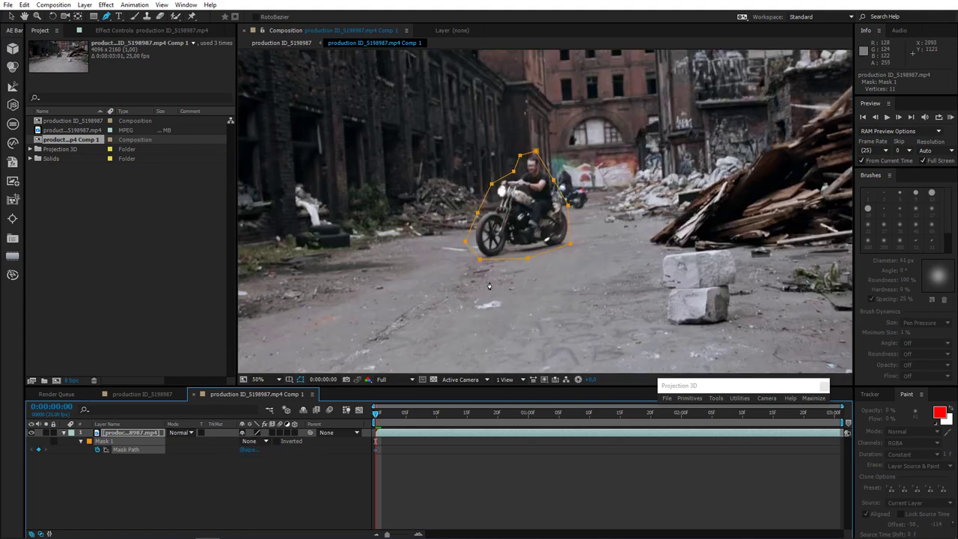
Step: At 0:00:01:00, move and enlarge Mask 1 so it surrounds the front rider and motorcycle
{"action": "left_click", "coordinate": [528, 413]}
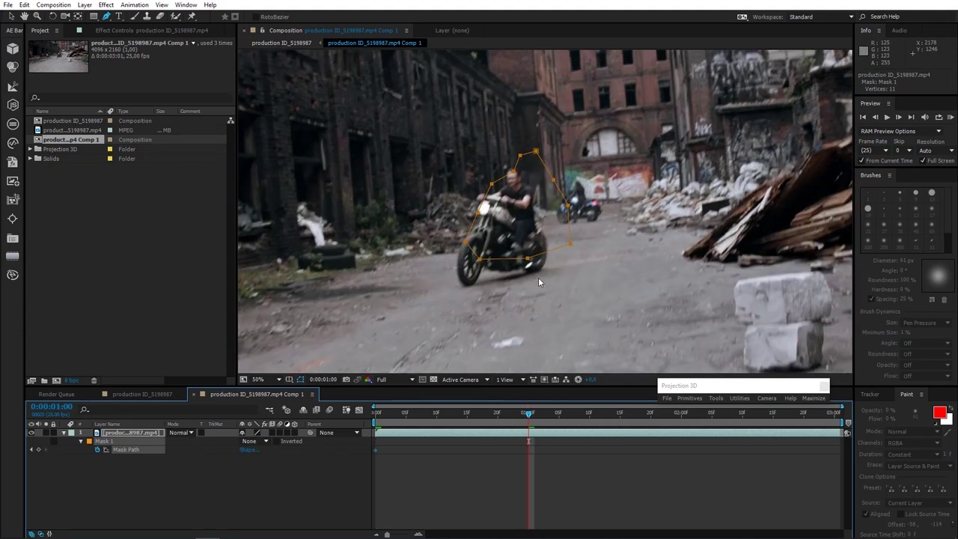
{"action": "left_click_drag", "start_coordinate": [527, 258], "coordinate": [504, 283]}
{"action": "double_click", "coordinate": [503, 283]}
{"action": "left_click_drag", "start_coordinate": [496, 177], "coordinate": [496, 157]}
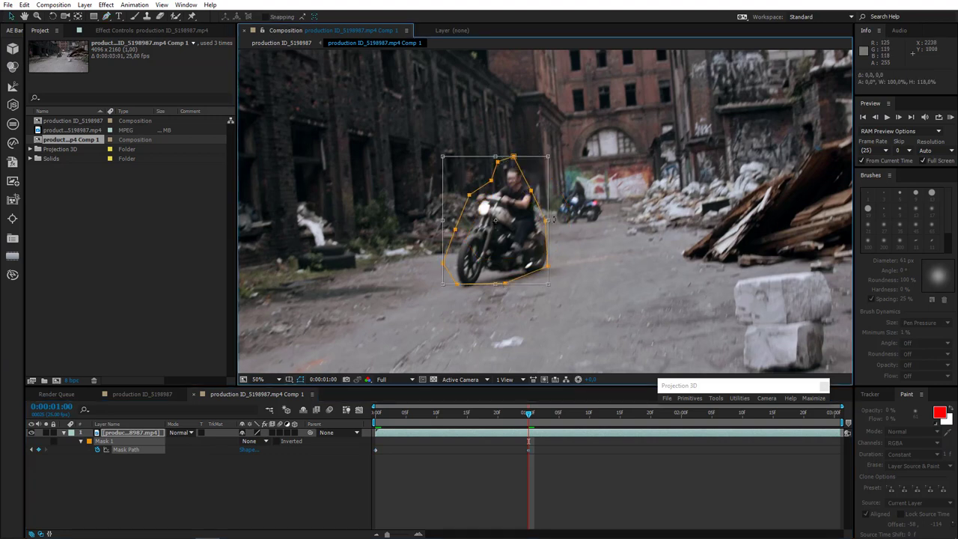
{"action": "left_click_drag", "start_coordinate": [548, 221], "coordinate": [560, 220]}
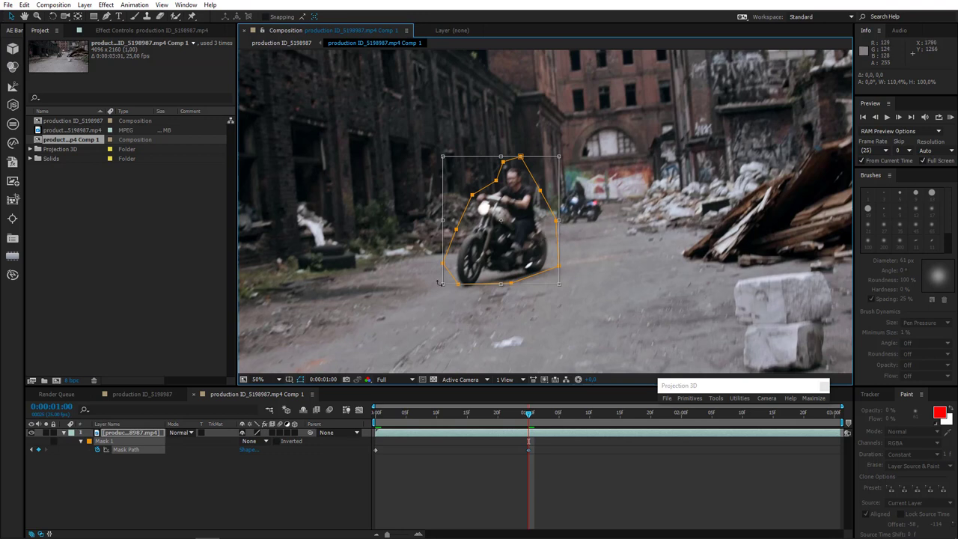
{"action": "left_click_drag", "start_coordinate": [442, 285], "coordinate": [436, 288]}
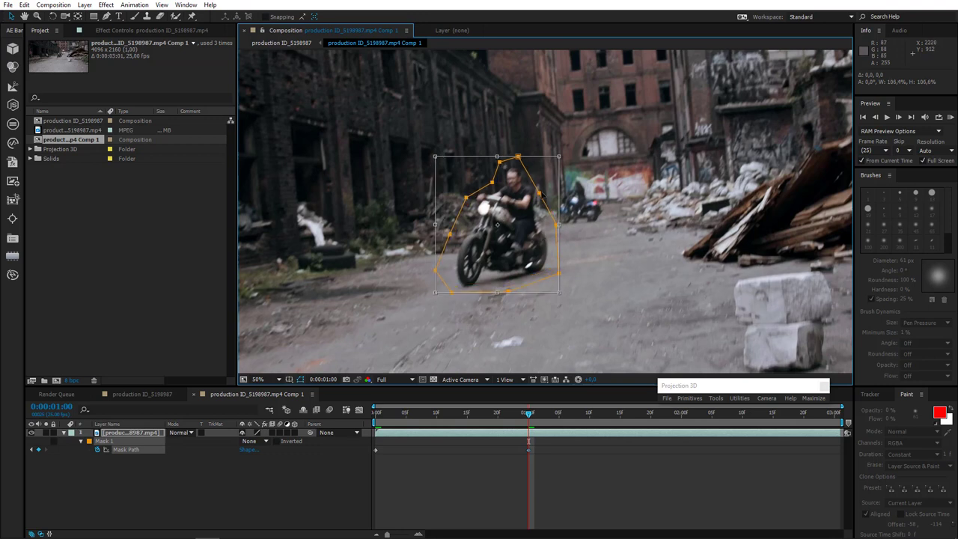
{"action": "left_click_drag", "start_coordinate": [517, 239], "coordinate": [520, 242]}
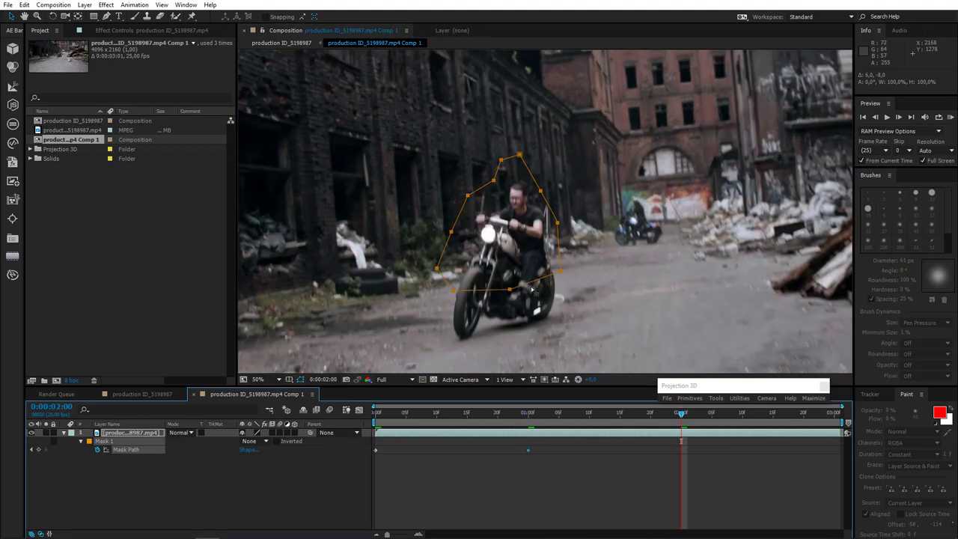
Step: At 0:00:02:00, move and enlarge Mask 1 around the front rider, then raise the vertex beside the handlebar
{"action": "double_click", "coordinate": [500, 291]}
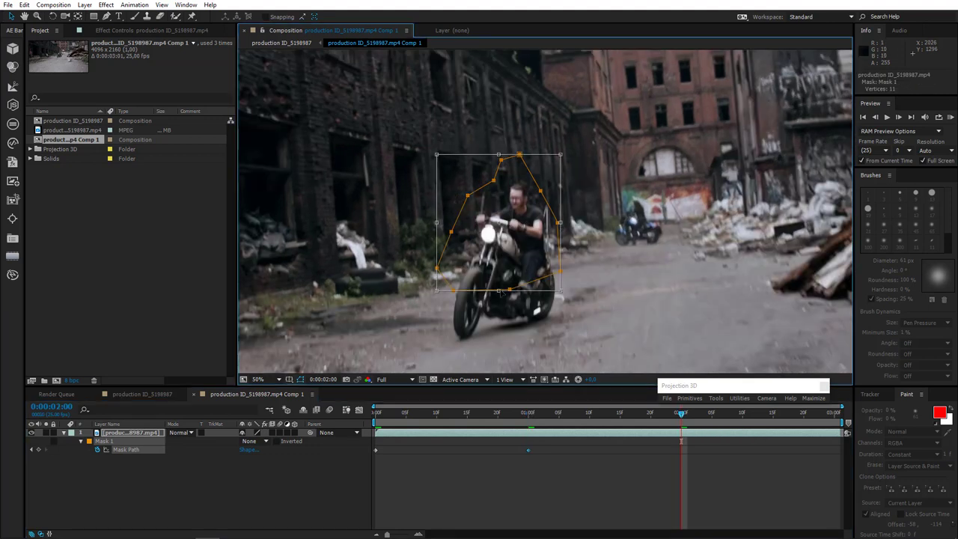
{"action": "left_click_drag", "start_coordinate": [507, 291], "coordinate": [507, 341]}
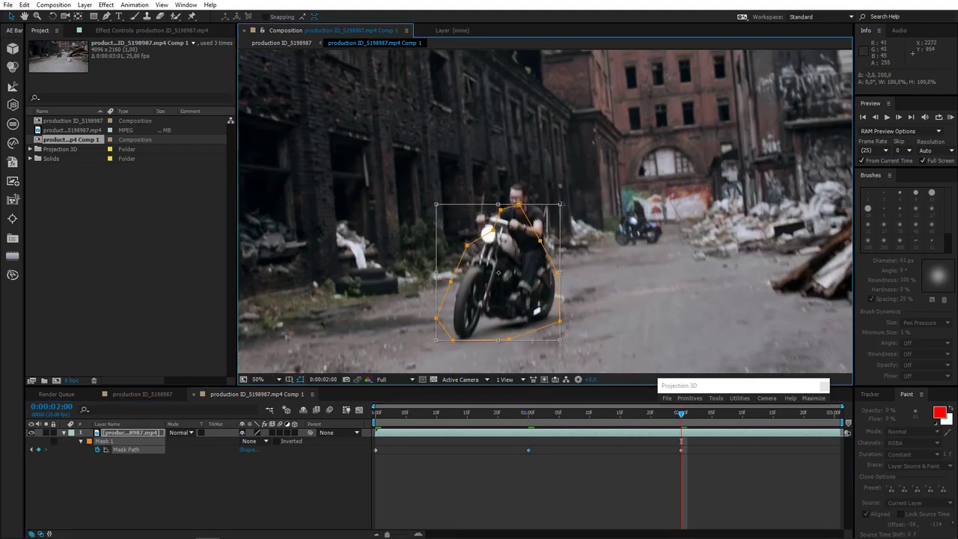
{"action": "left_click_drag", "start_coordinate": [561, 204], "coordinate": [582, 173]}
{"action": "left_click_drag", "start_coordinate": [542, 239], "coordinate": [535, 240]}
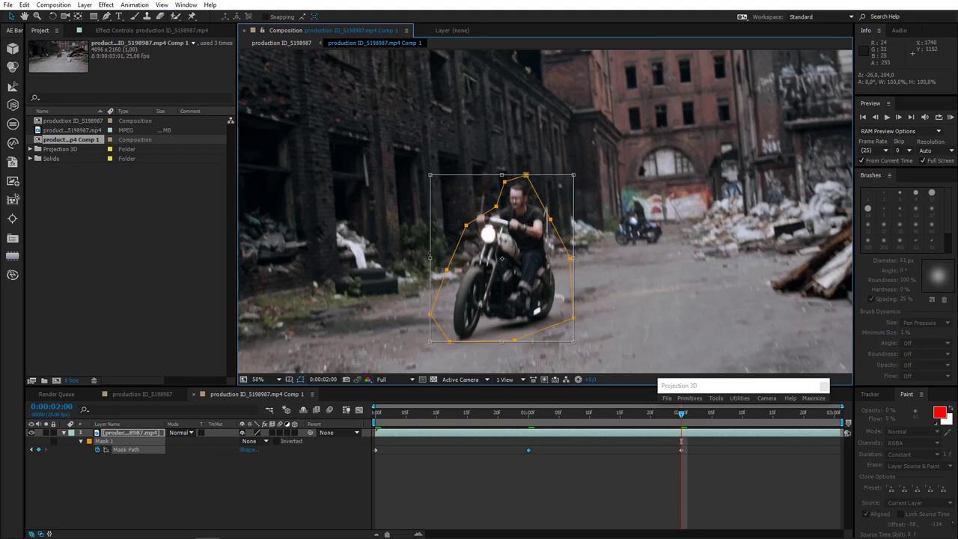
{"action": "left_click_drag", "start_coordinate": [430, 259], "coordinate": [427, 259]}
{"action": "key", "text": "Return"}
{"action": "left_click", "coordinate": [456, 210]}
{"action": "left_click_drag", "start_coordinate": [464, 226], "coordinate": [465, 215]}
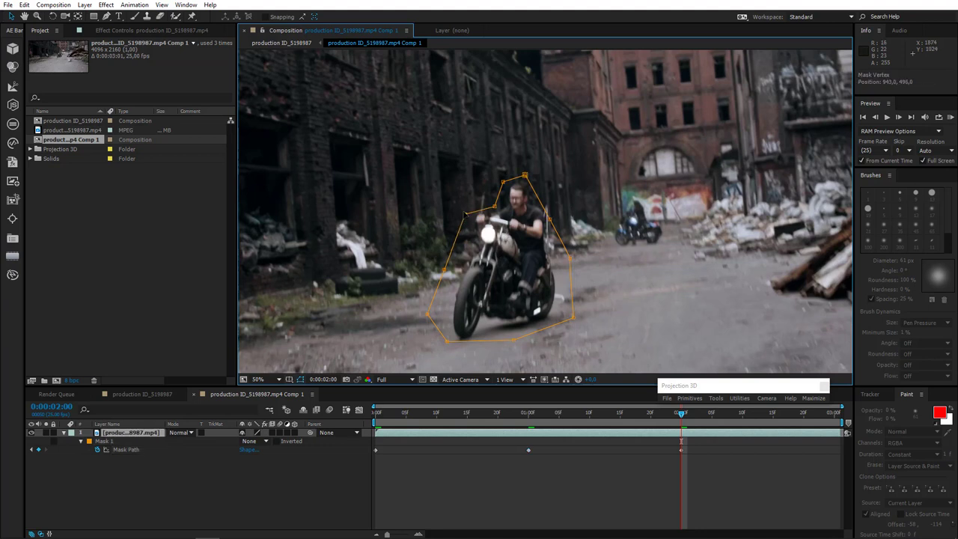
Step: At 0:00:03:00, move Mask 1 onto the front rider and stretch it taller and wider to enclose the whole motorcycle
{"action": "left_click", "coordinate": [835, 413]}
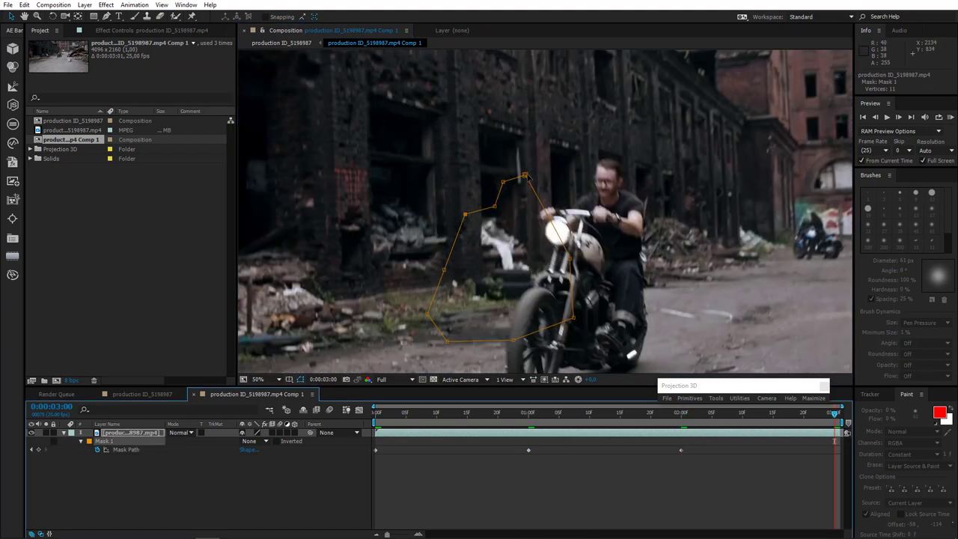
{"action": "double_click", "coordinate": [528, 178]}
{"action": "left_click_drag", "start_coordinate": [526, 310], "coordinate": [608, 286]}
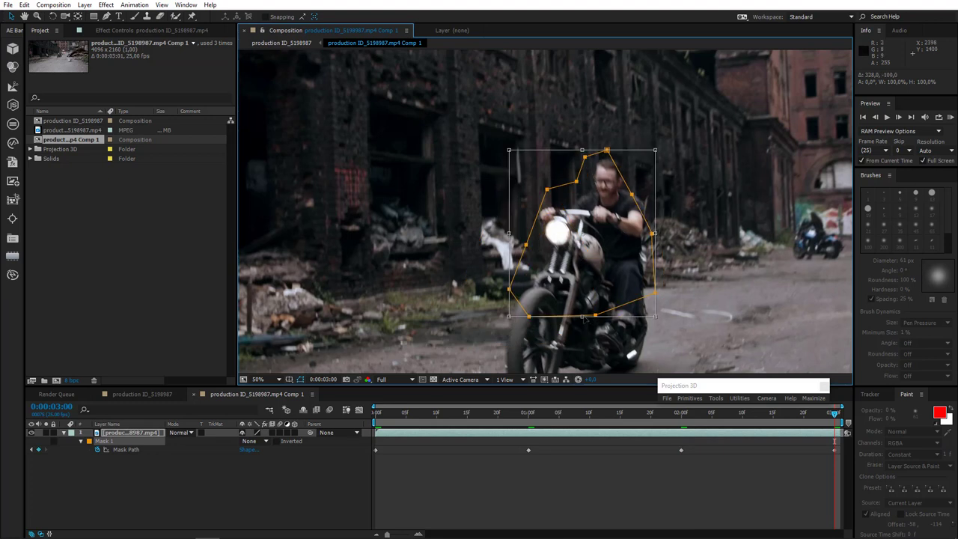
{"action": "left_click_drag", "start_coordinate": [583, 316], "coordinate": [557, 334]}
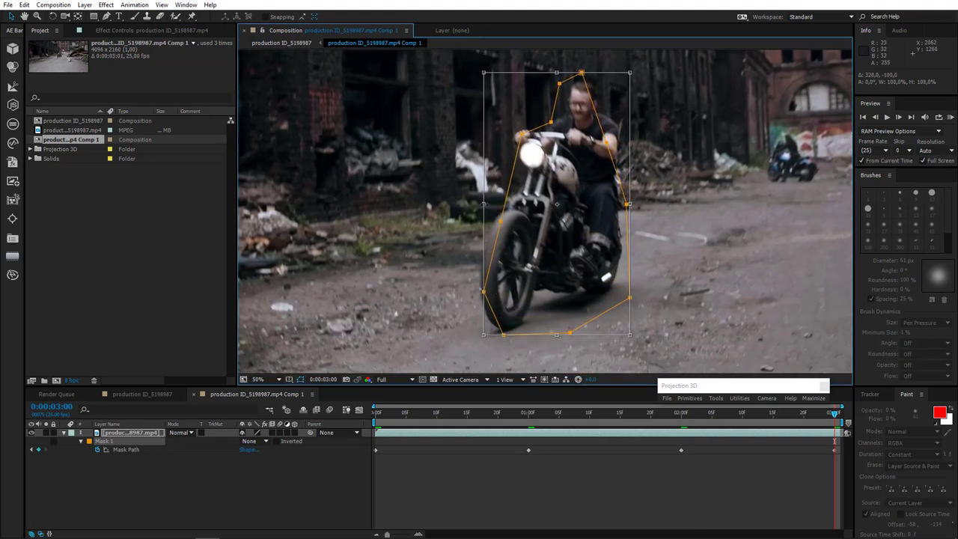
{"action": "left_click_drag", "start_coordinate": [484, 204], "coordinate": [447, 204]}
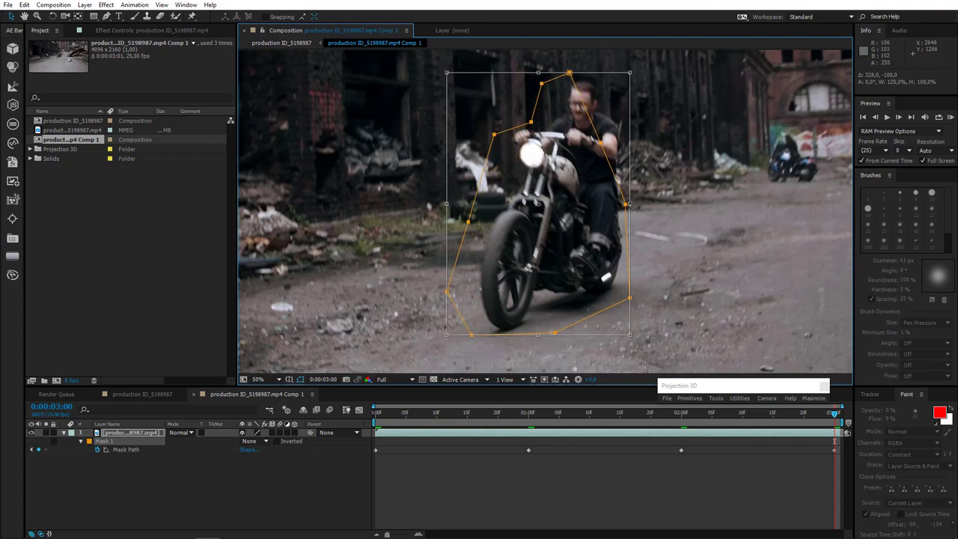
{"action": "left_click_drag", "start_coordinate": [630, 204], "coordinate": [662, 193]}
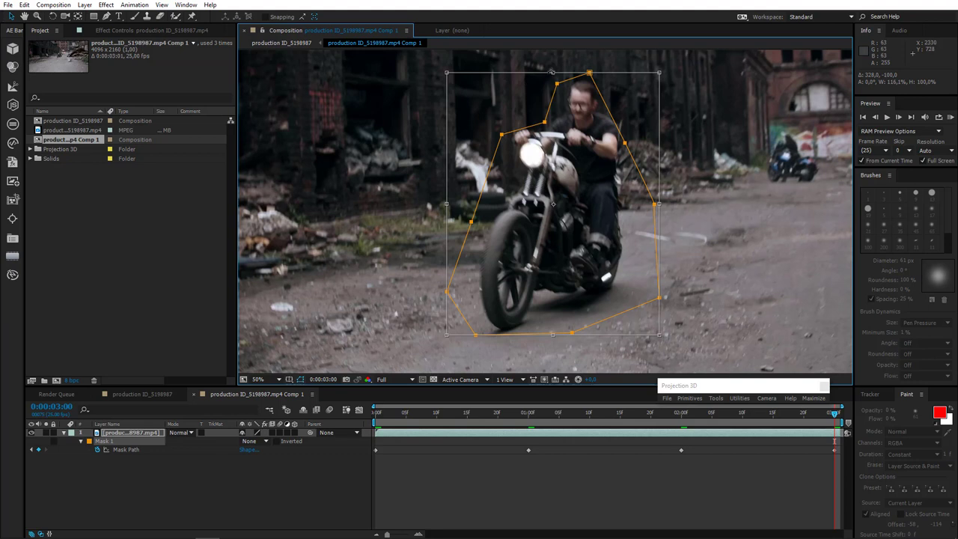
{"action": "left_click_drag", "start_coordinate": [553, 72], "coordinate": [553, 69]}
{"action": "key", "text": "Return"}
Step: At 0:00:03:00, pull the mask vertices beside the rider's shoulder and below the front wheel outward
{"action": "left_click", "coordinate": [658, 135]}
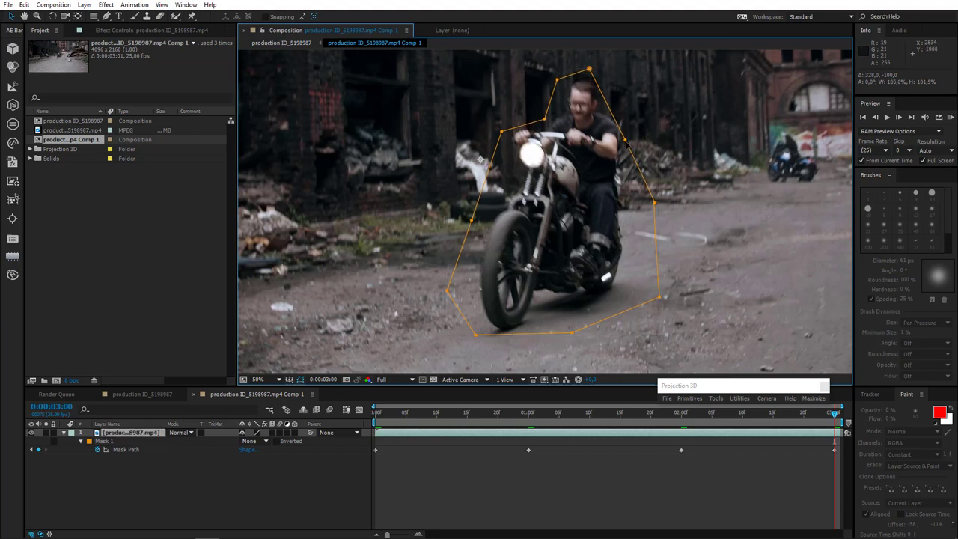
{"action": "left_click_drag", "start_coordinate": [625, 140], "coordinate": [638, 123]}
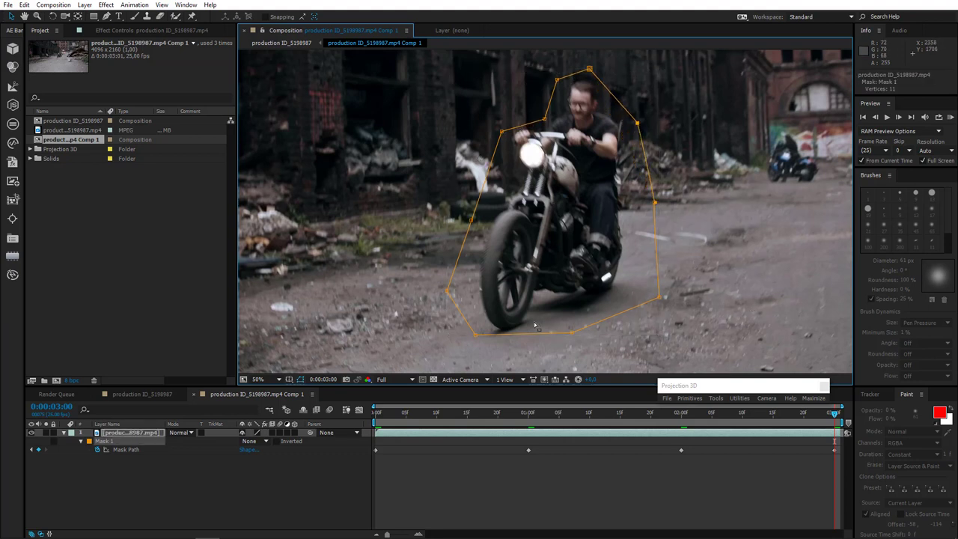
{"action": "left_click_drag", "start_coordinate": [474, 338], "coordinate": [467, 345]}
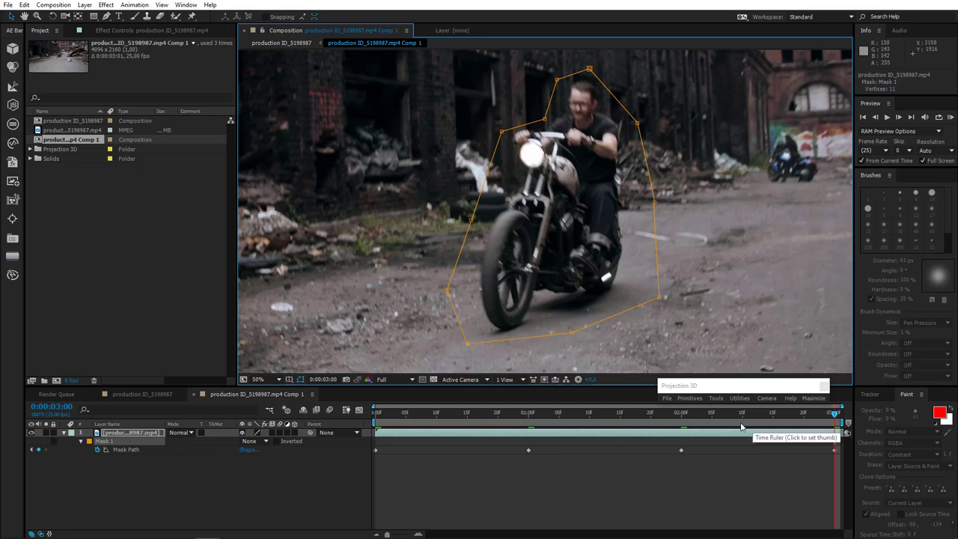
Step: Reposition Mask 1 around the front rider at 0:00:00:15 and 0:00:00:20
{"action": "left_click_drag", "start_coordinate": [787, 419], "coordinate": [468, 415]}
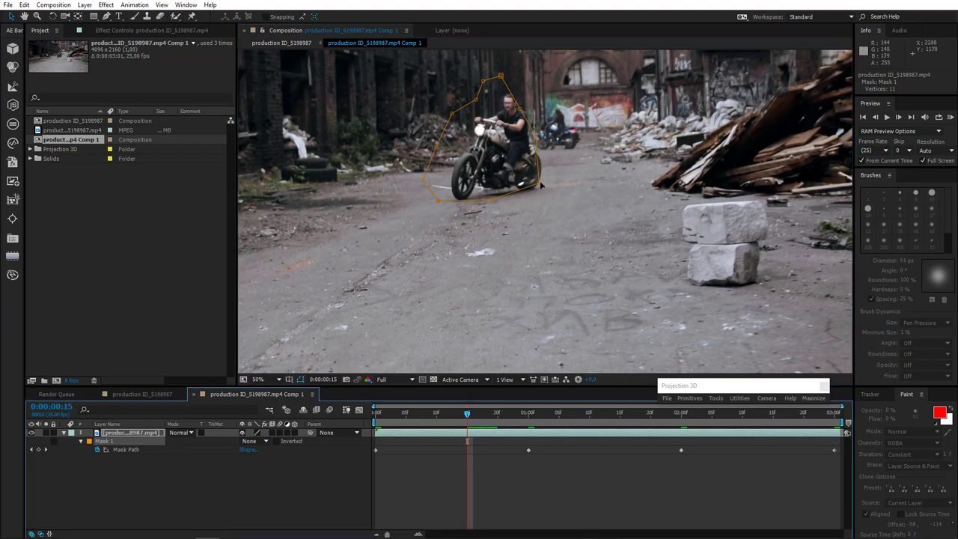
{"action": "double_click", "coordinate": [540, 184]}
{"action": "left_click_drag", "start_coordinate": [510, 176], "coordinate": [578, 288]}
{"action": "left_click", "coordinate": [497, 416]}
{"action": "scroll", "coordinate": [519, 228], "scroll_direction": "up", "scroll_amount": 1}
{"action": "left_click_drag", "start_coordinate": [601, 227], "coordinate": [608, 209]}
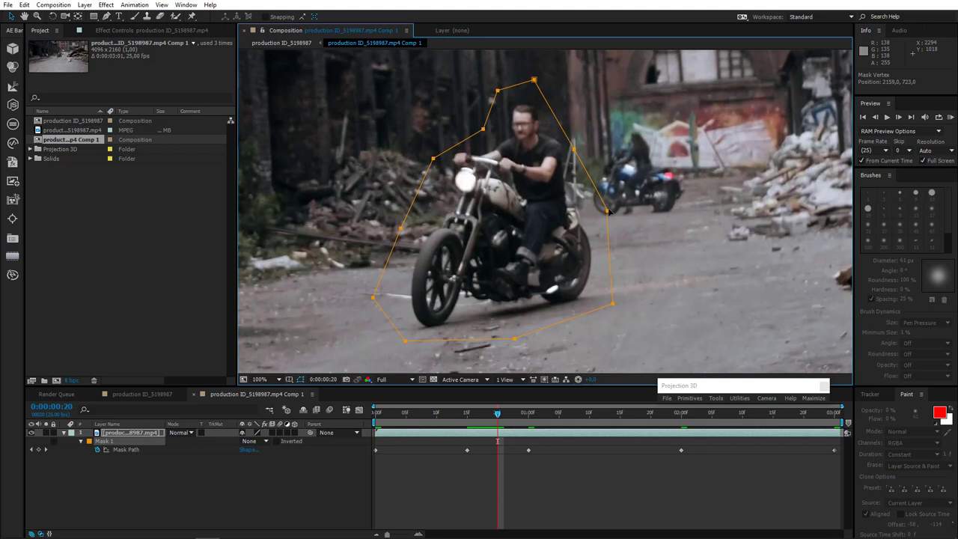
Step: Reposition Mask 1 around the front rider at 0:00:00:10 and 0:00:00:05
{"action": "left_click", "coordinate": [437, 412]}
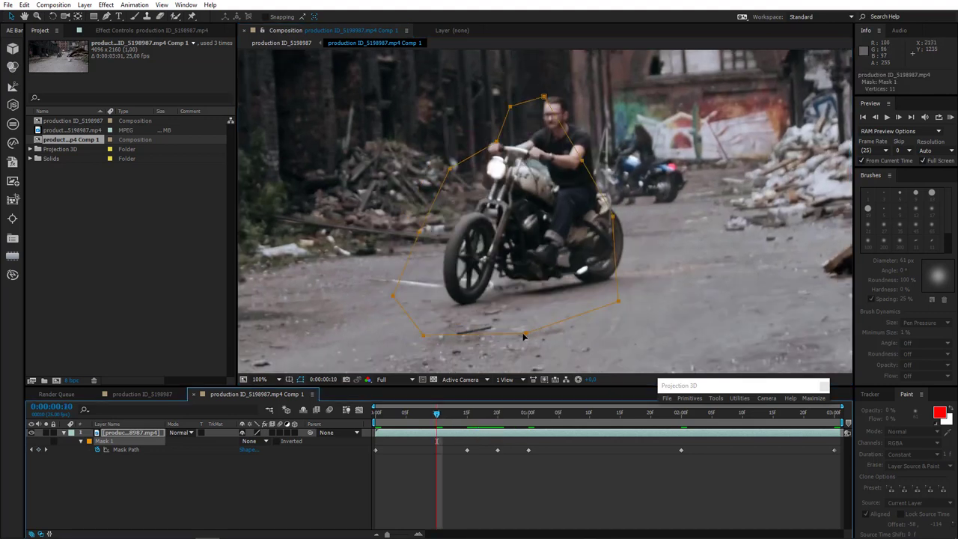
{"action": "left_click_drag", "start_coordinate": [527, 333], "coordinate": [548, 320]}
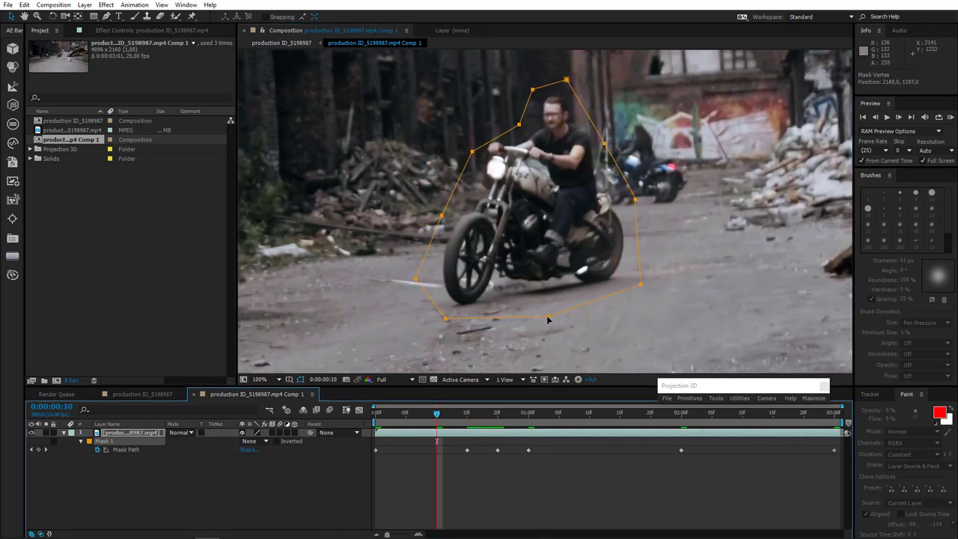
{"action": "left_click", "coordinate": [406, 415]}
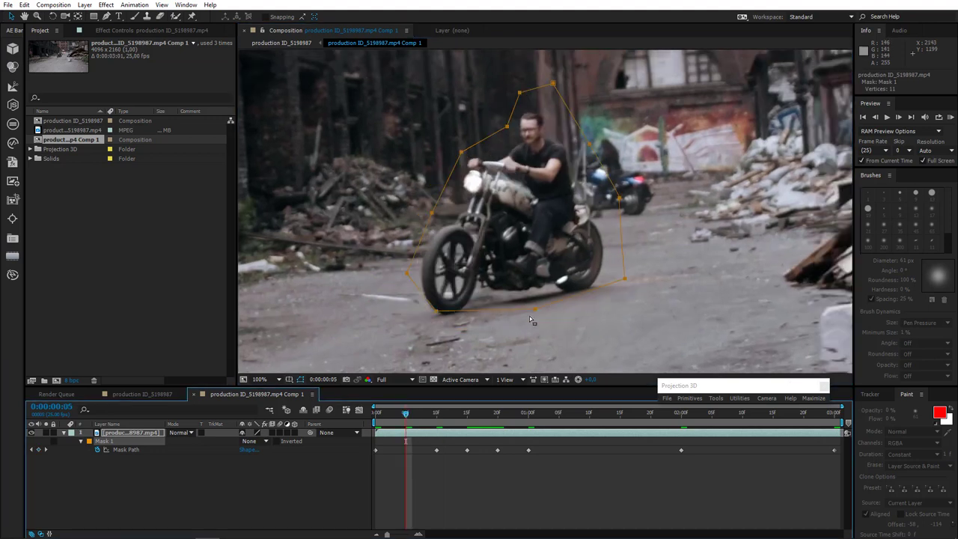
{"action": "left_click_drag", "start_coordinate": [534, 313], "coordinate": [525, 320]}
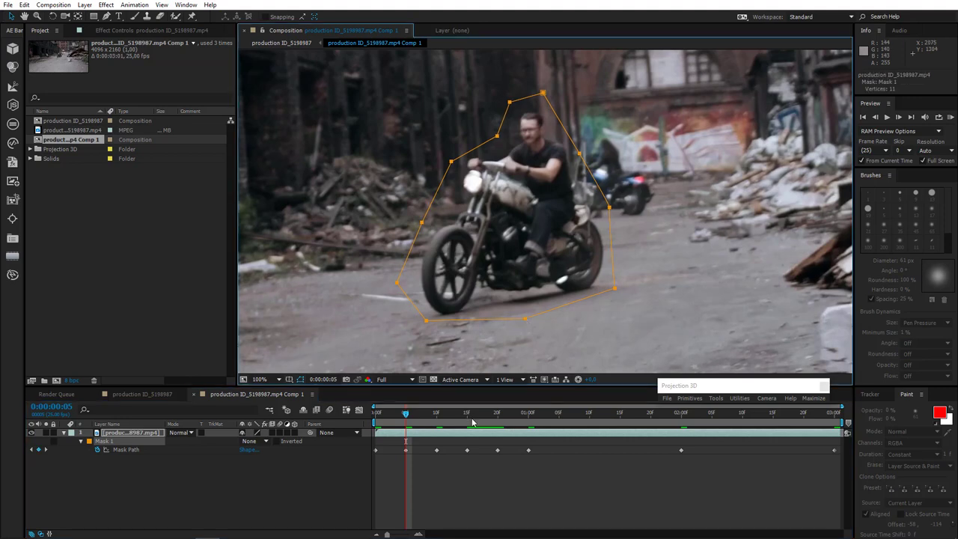
Step: Reposition Mask 1 around the front rider at 0:00:01:05 and 0:00:01:10
{"action": "left_click_drag", "start_coordinate": [387, 421], "coordinate": [559, 433]}
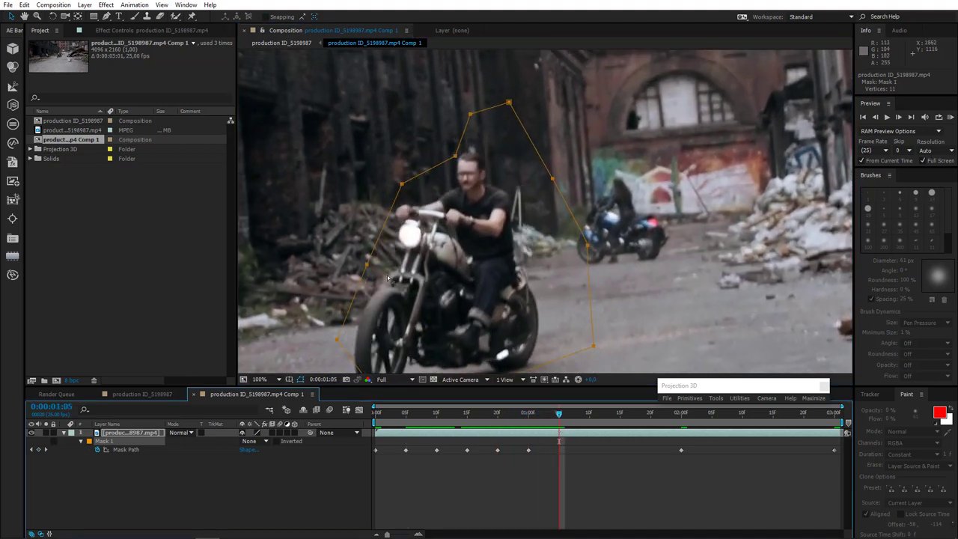
{"action": "left_click_drag", "start_coordinate": [383, 328], "coordinate": [366, 355]}
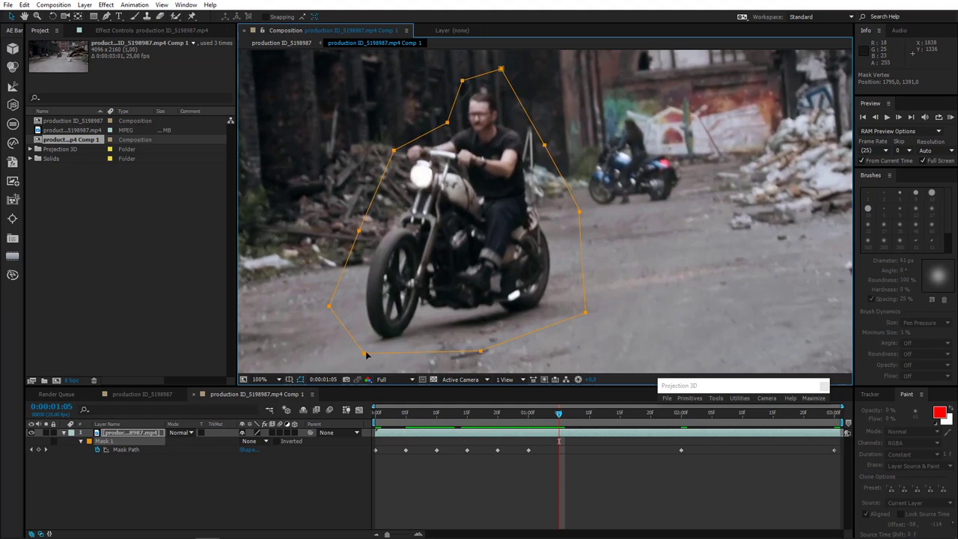
{"action": "left_click", "coordinate": [590, 421]}
{"action": "left_click_drag", "start_coordinate": [599, 328], "coordinate": [557, 269]}
Step: Reposition Mask 1 around the front rider at 0:00:01:15 and 0:00:01:20
{"action": "left_click", "coordinate": [619, 421]}
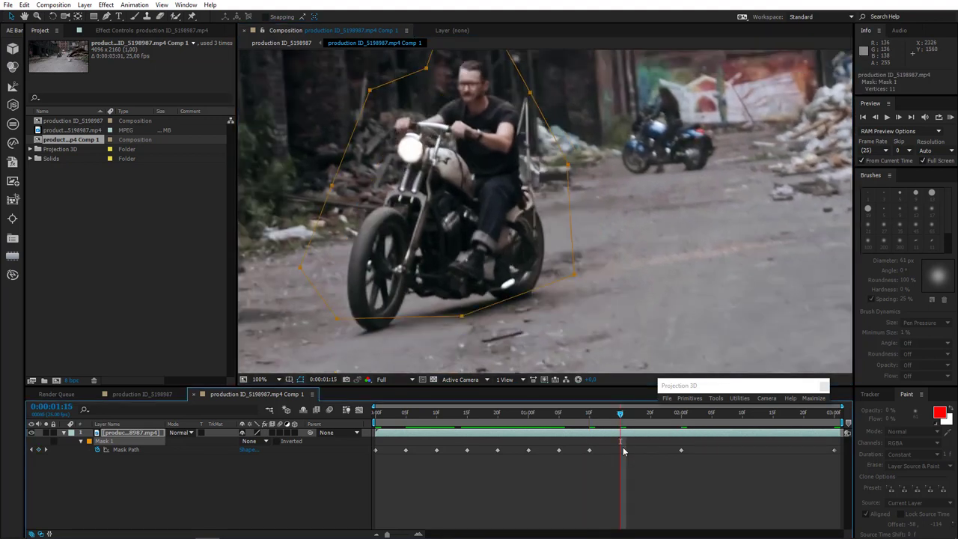
{"action": "left_click_drag", "start_coordinate": [575, 278], "coordinate": [581, 301]}
{"action": "left_click", "coordinate": [652, 416]}
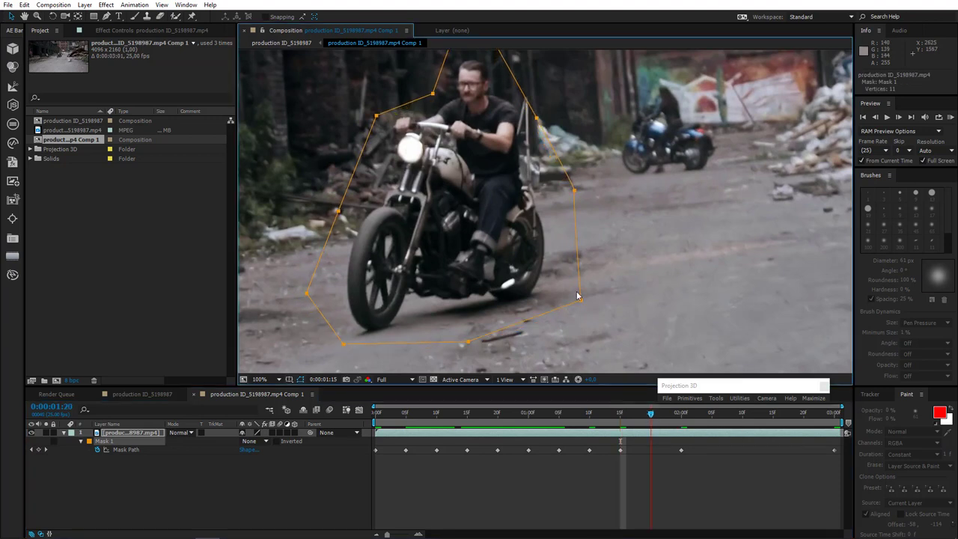
{"action": "left_click_drag", "start_coordinate": [582, 304], "coordinate": [572, 298]}
{"action": "scroll", "coordinate": [573, 300], "scroll_direction": "down", "scroll_amount": 2}
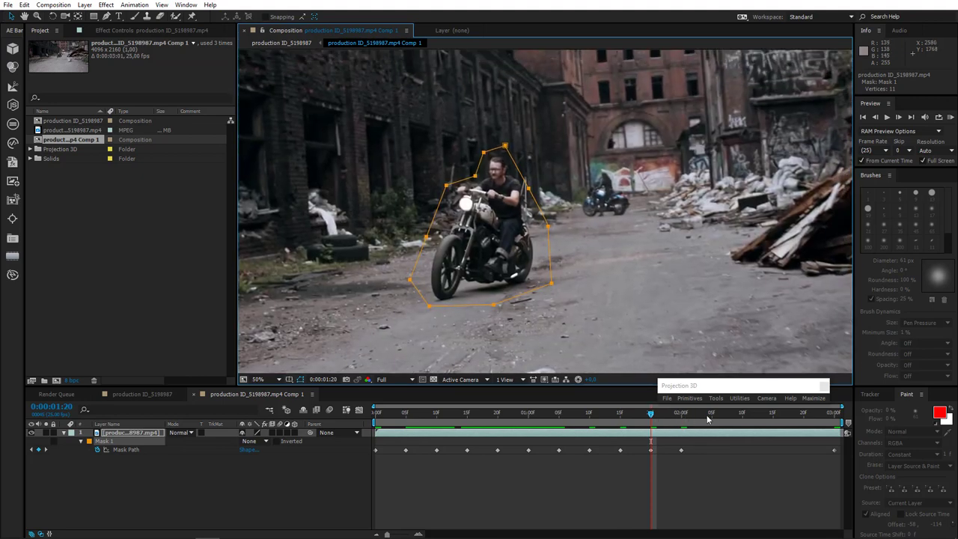
Step: Reposition Mask 1 around the front rider at 0:00:02:05 and 0:00:02:10
{"action": "left_click", "coordinate": [711, 416]}
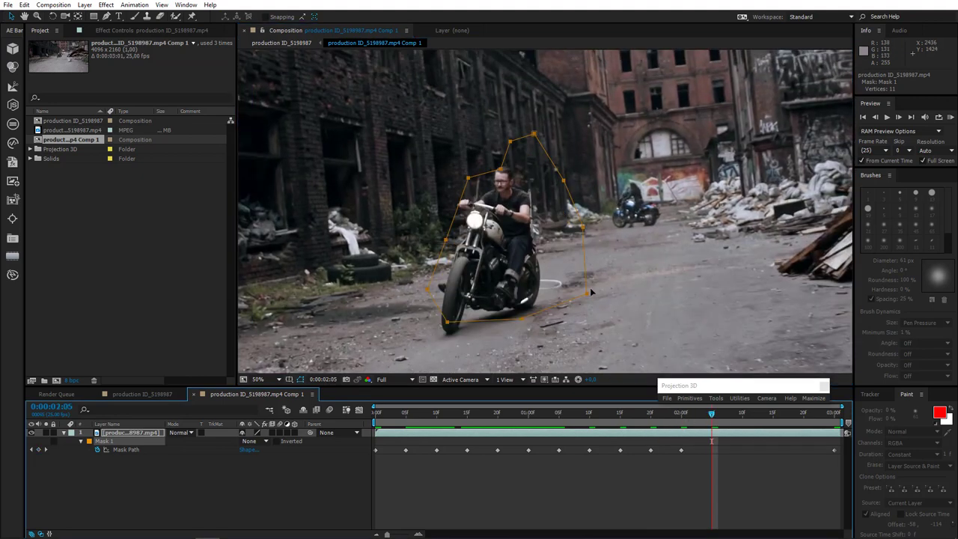
{"action": "left_click_drag", "start_coordinate": [591, 294], "coordinate": [569, 314]}
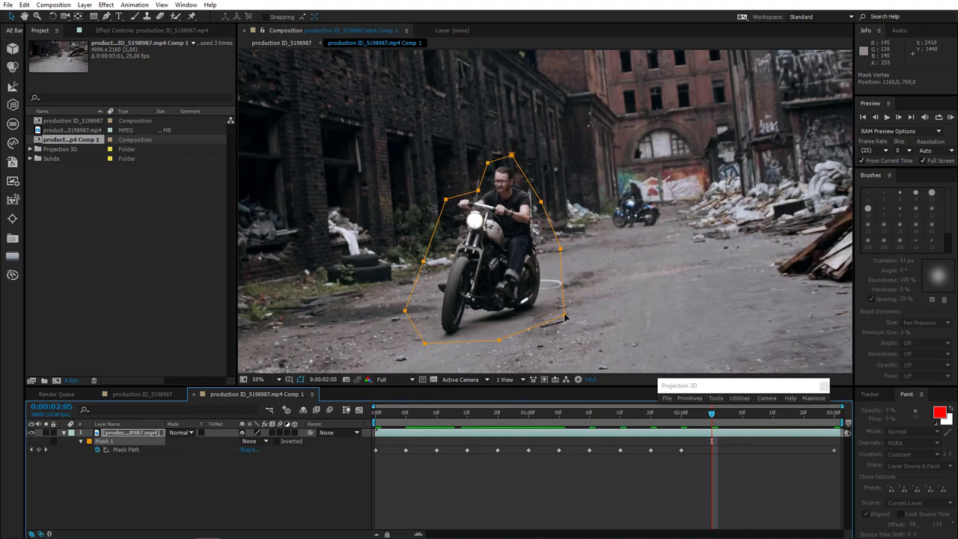
{"action": "left_click", "coordinate": [743, 413]}
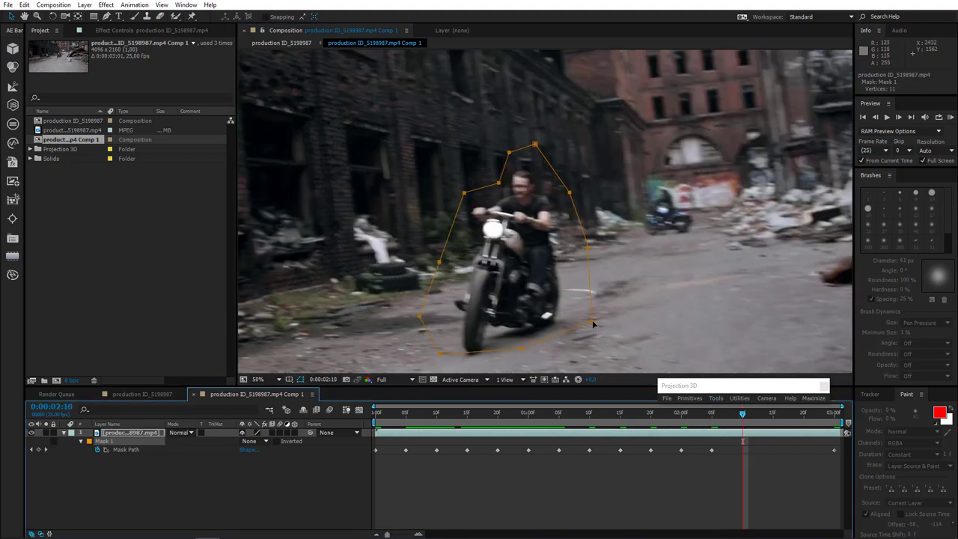
{"action": "left_click_drag", "start_coordinate": [594, 323], "coordinate": [592, 333]}
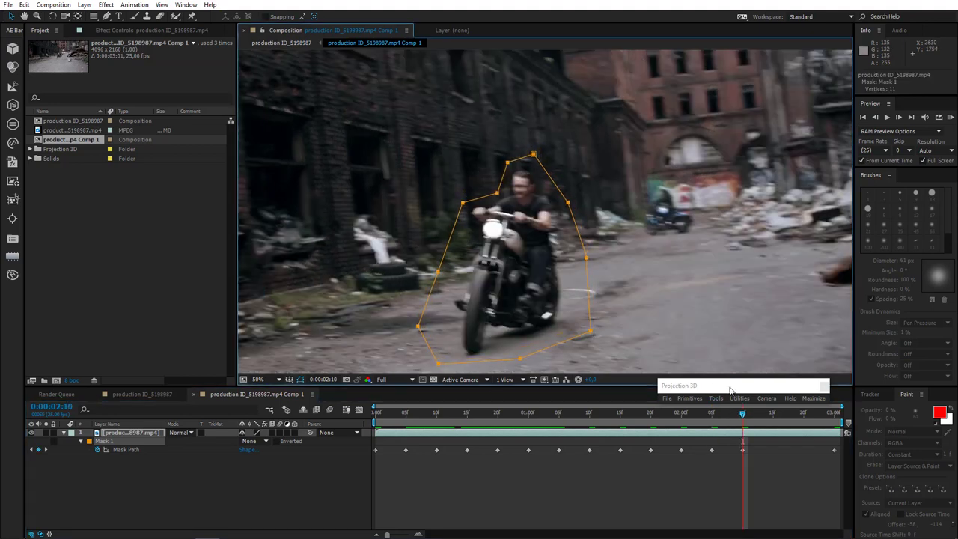
Step: Reposition Mask 1 around the front rider at 0:00:02:15 and 0:00:02:20, and check the frames that follow
{"action": "left_click", "coordinate": [774, 413]}
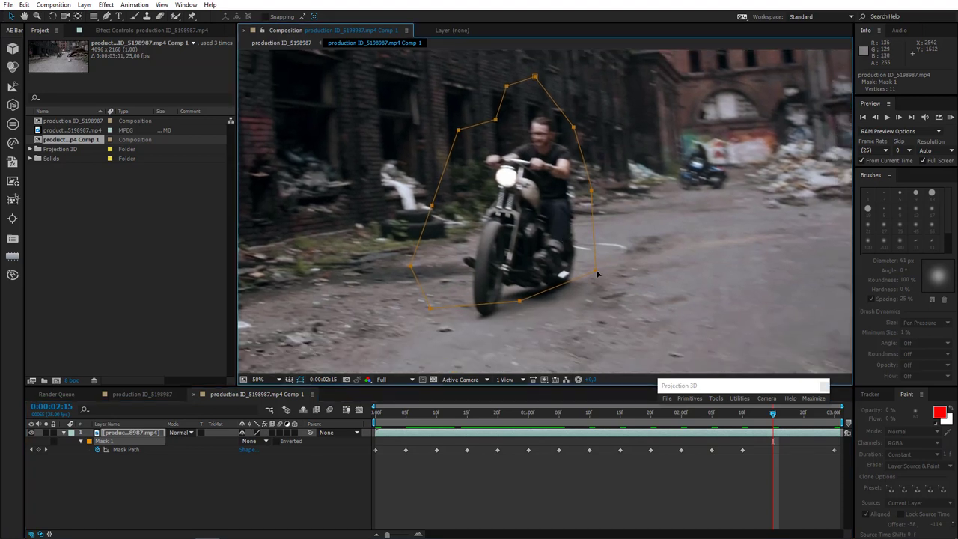
{"action": "left_click_drag", "start_coordinate": [597, 274], "coordinate": [612, 289]}
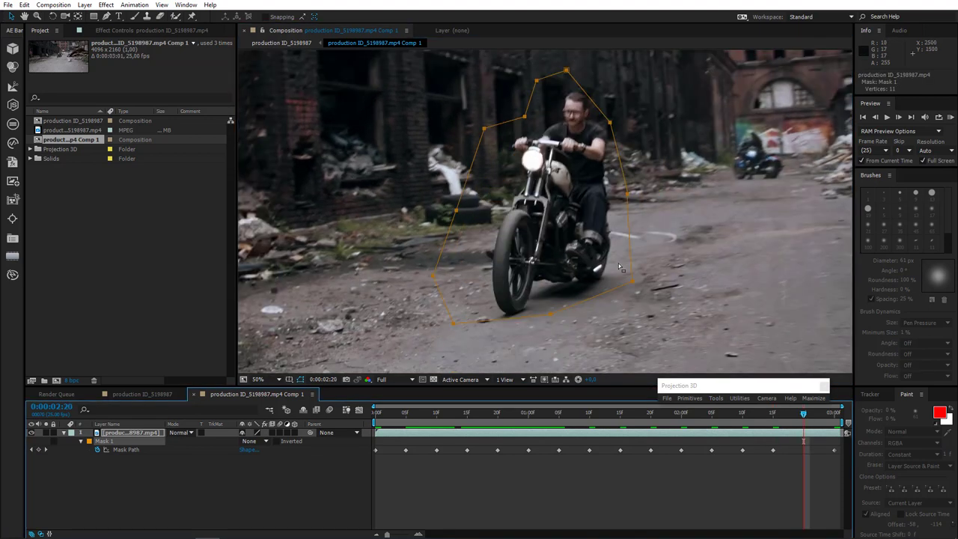
{"action": "left_click_drag", "start_coordinate": [636, 283], "coordinate": [650, 284]}
{"action": "key", "text": "Page_Down"}
{"action": "key", "text": "Page_Down"}
{"action": "key", "text": "Page_Down"}
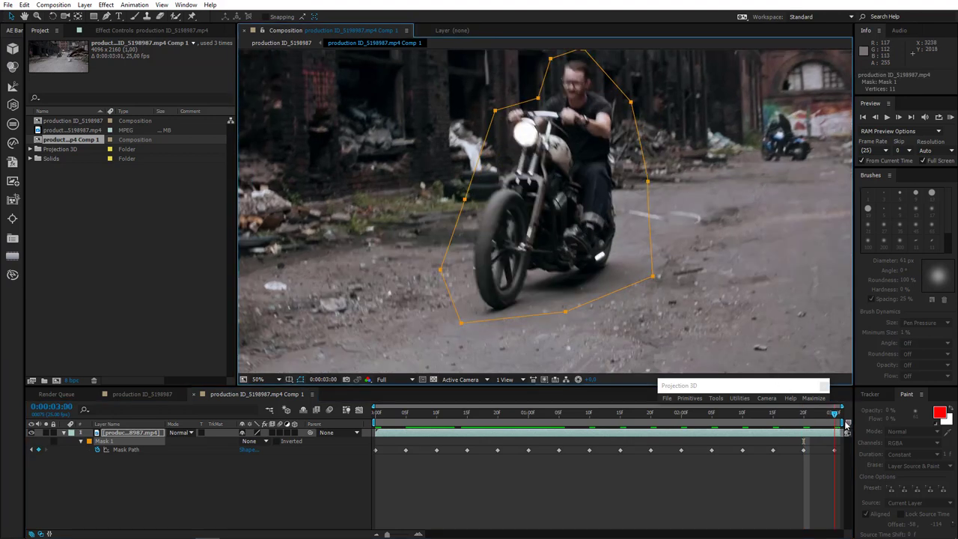
Step: Check how Mask 1 follows the front rider around 0:00:02:03 and return to the first frame
{"action": "left_click_drag", "start_coordinate": [771, 417], "coordinate": [701, 423]}
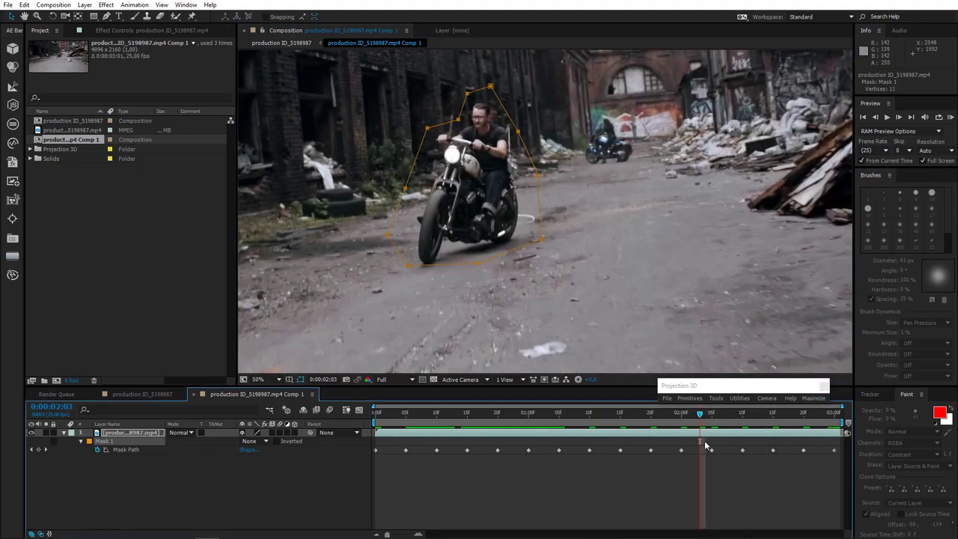
{"action": "left_click", "coordinate": [696, 425]}
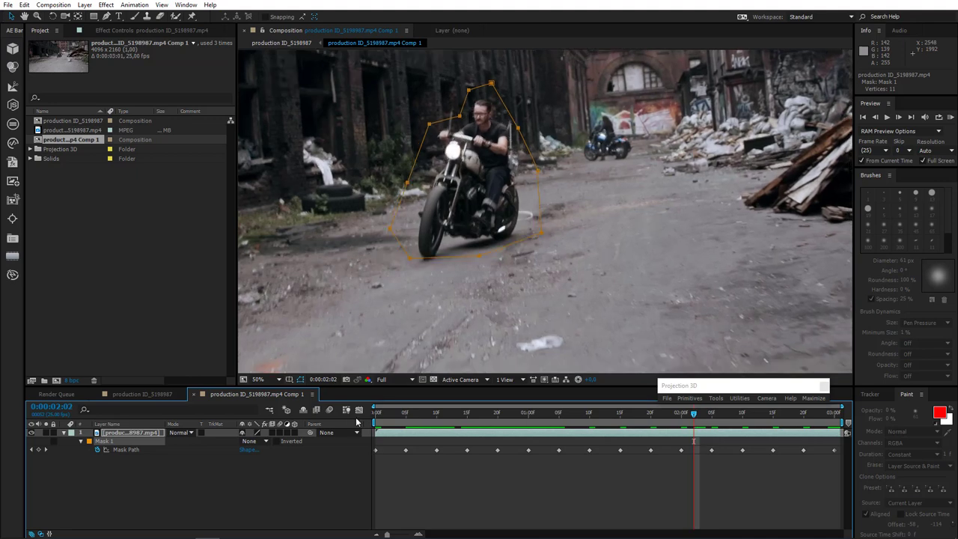
{"action": "left_click", "coordinate": [380, 423]}
Step: Set Mask 1 to Subtract in the nested footage composition and return to the main composition
{"action": "left_click", "coordinate": [129, 393]}
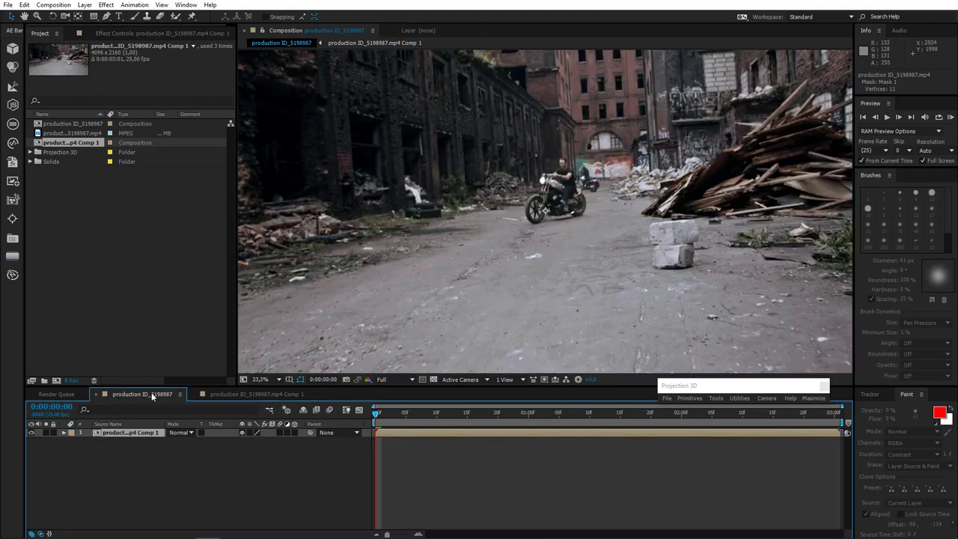
{"action": "left_click", "coordinate": [238, 394]}
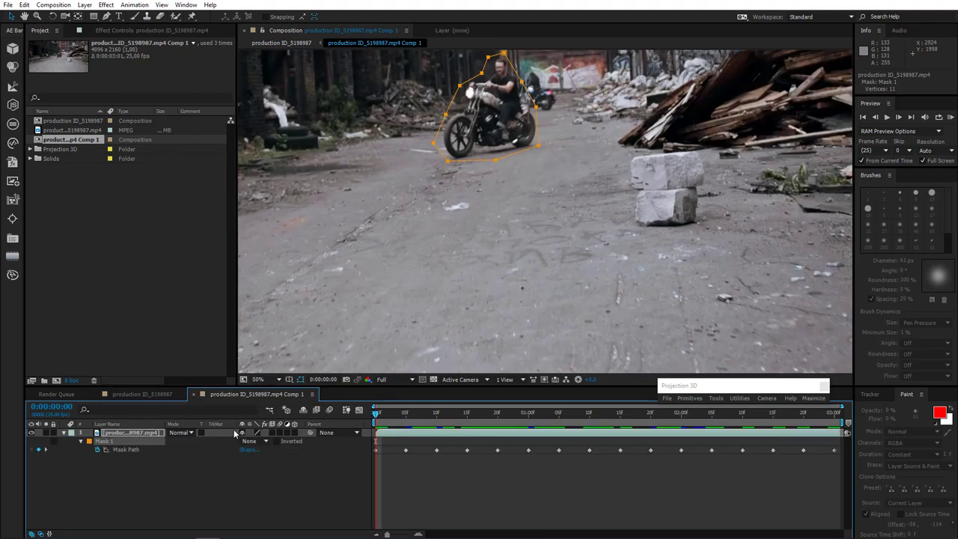
{"action": "left_click", "coordinate": [253, 442]}
{"action": "left_click", "coordinate": [262, 473]}
{"action": "left_click", "coordinate": [148, 394]}
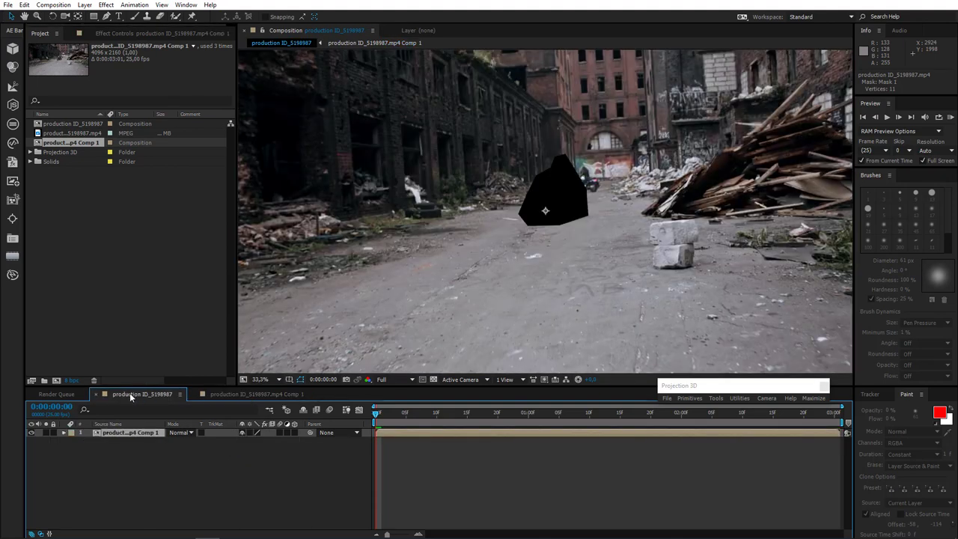
Step: Run Track Camera on the nested footage layer and check the solve's advanced details
{"action": "left_click", "coordinate": [134, 5]}
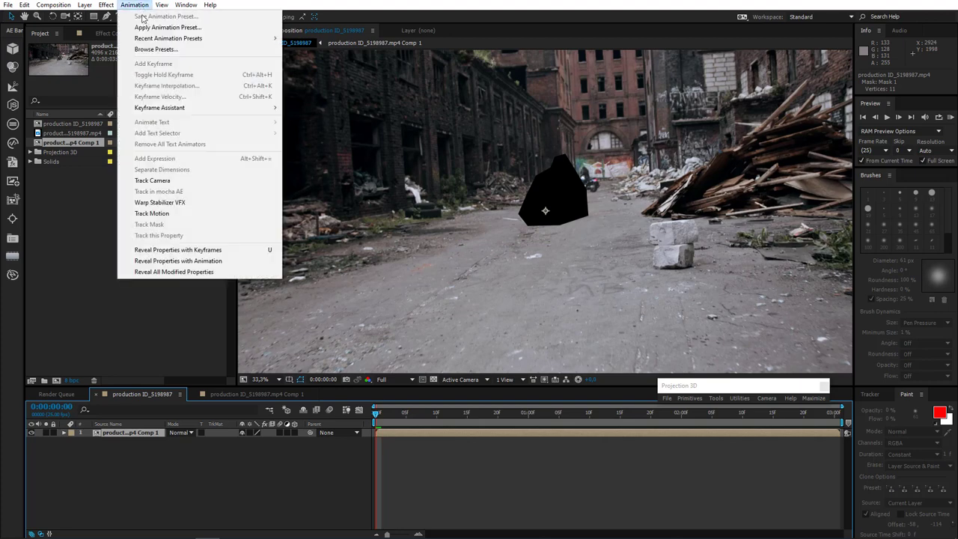
{"action": "left_click", "coordinate": [154, 181]}
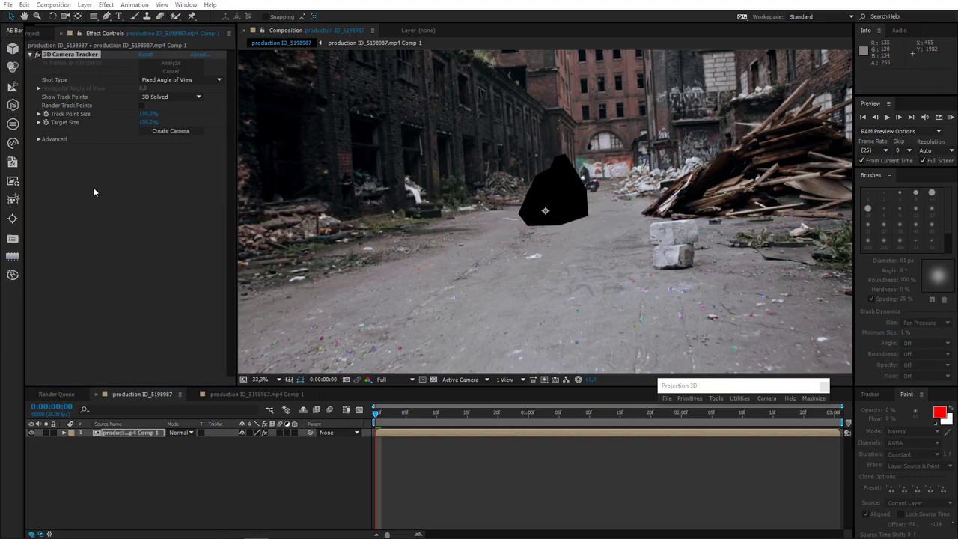
{"action": "left_click", "coordinate": [39, 140]}
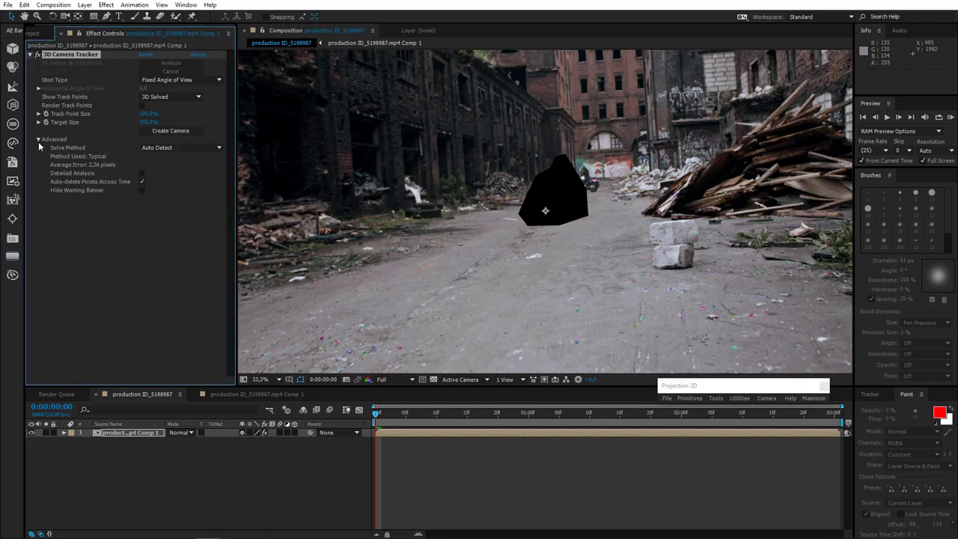
{"action": "left_click", "coordinate": [39, 140]}
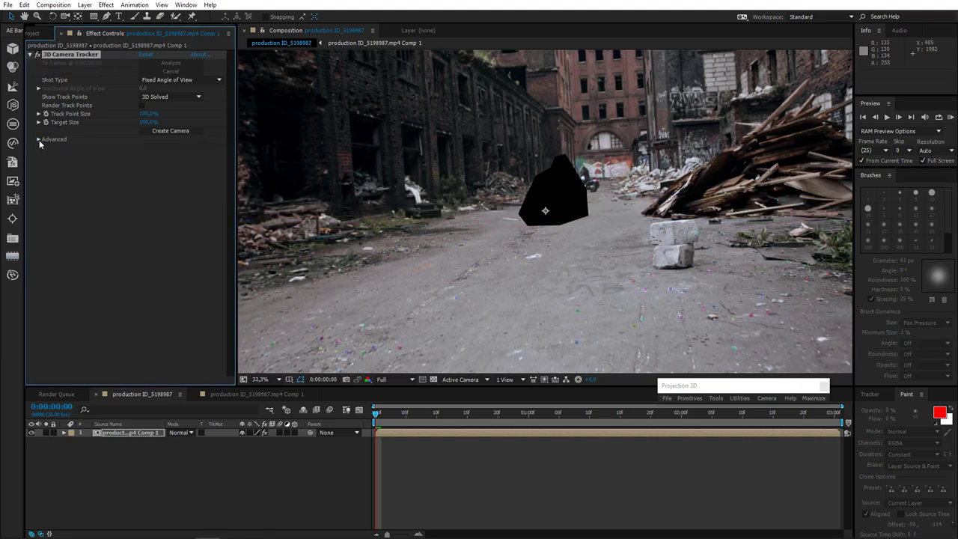
Step: Set the ground plane and origin from track points on the road near the bricks, and create the tracker camera
{"action": "mouse_move", "coordinate": [615, 295]}
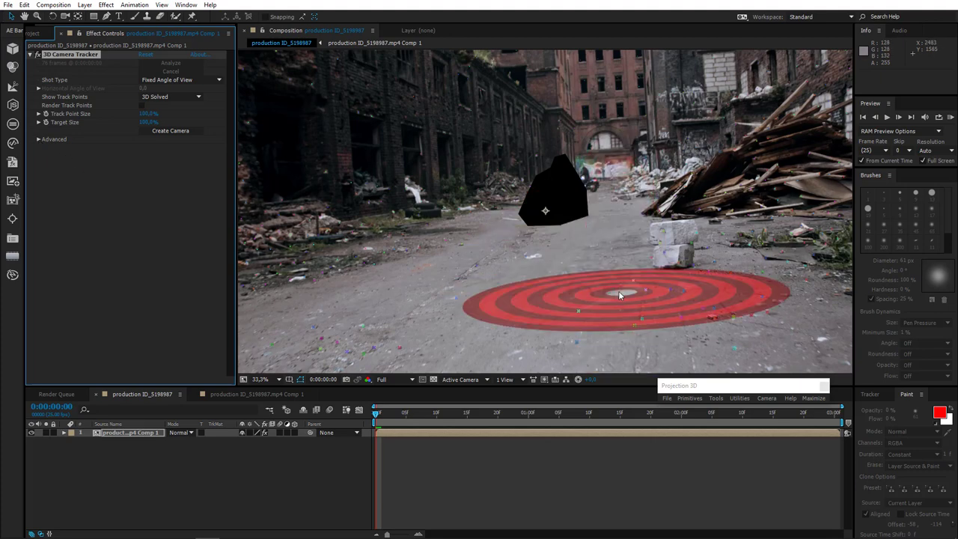
{"action": "mouse_move", "coordinate": [615, 278]}
{"action": "left_mouse_down"}
{"action": "mouse_move", "coordinate": [693, 309]}
{"action": "mouse_move", "coordinate": [762, 303]}
{"action": "mouse_move", "coordinate": [739, 268]}
{"action": "mouse_move", "coordinate": [619, 285]}
{"action": "left_mouse_up"}
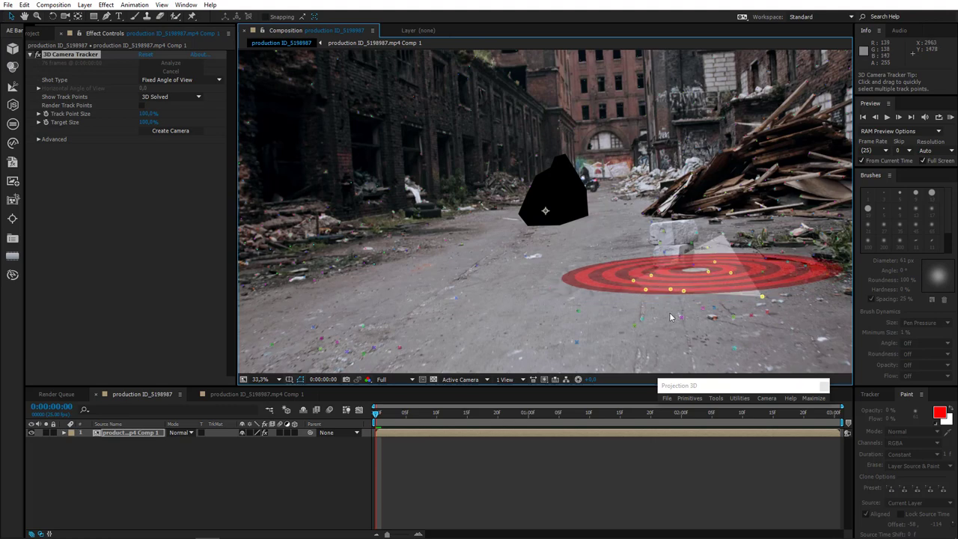
{"action": "left_click", "coordinate": [580, 313], "text": "shift"}
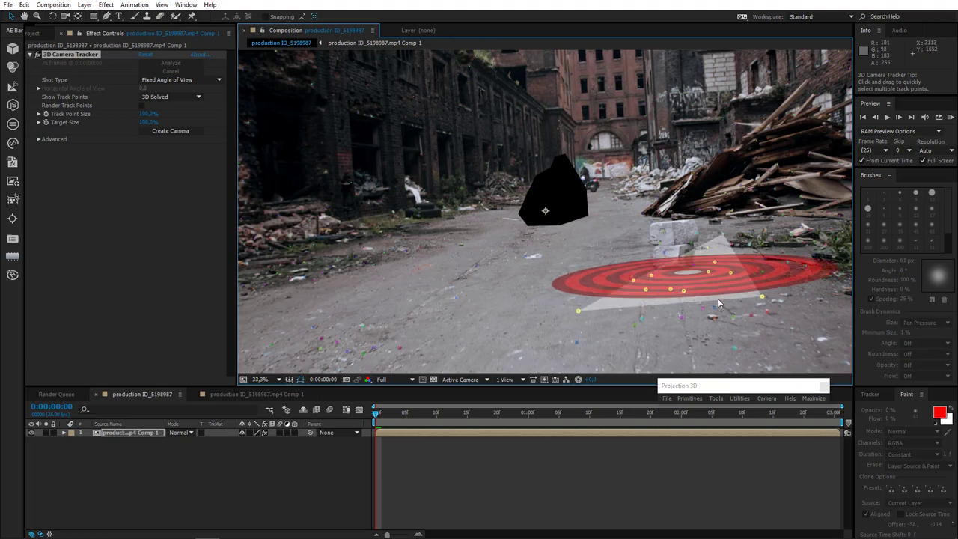
{"action": "right_click", "coordinate": [684, 291]}
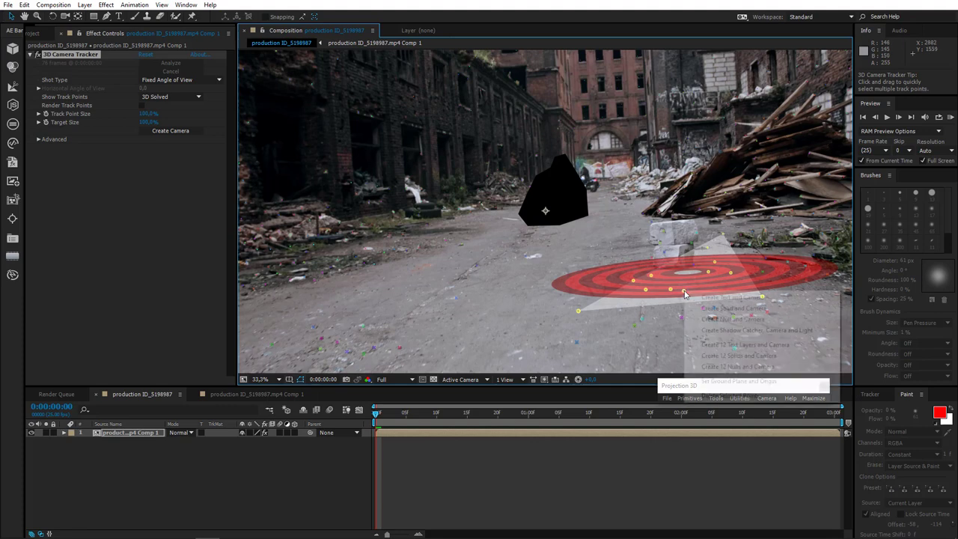
{"action": "left_click", "coordinate": [725, 382]}
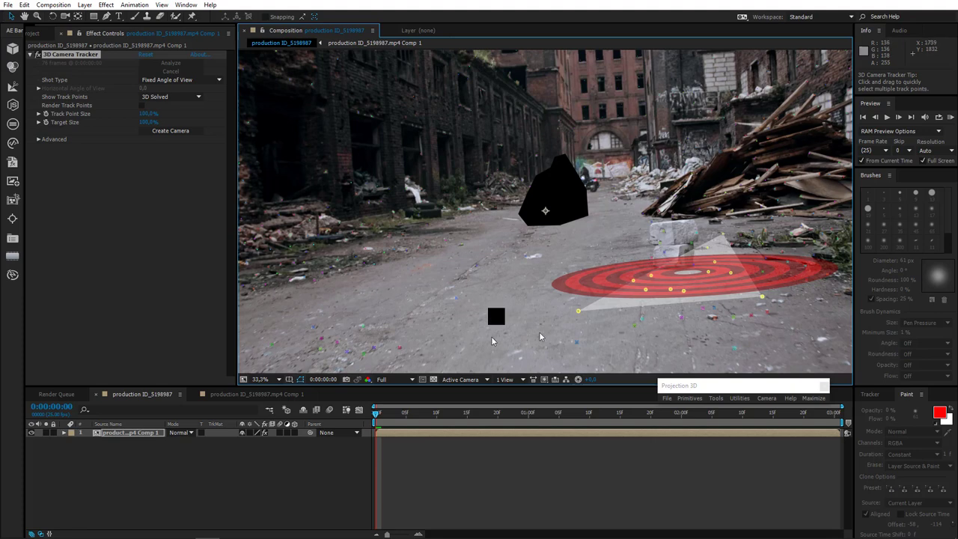
{"action": "left_click", "coordinate": [169, 131]}
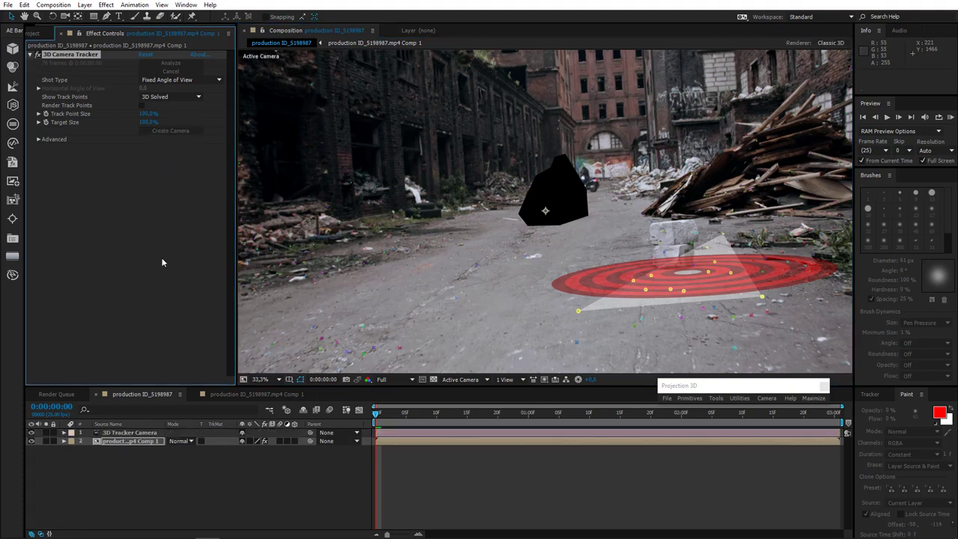
Step: Delete Mask 1 from the footage in the nested composition and close that composition
{"action": "left_click", "coordinate": [236, 395]}
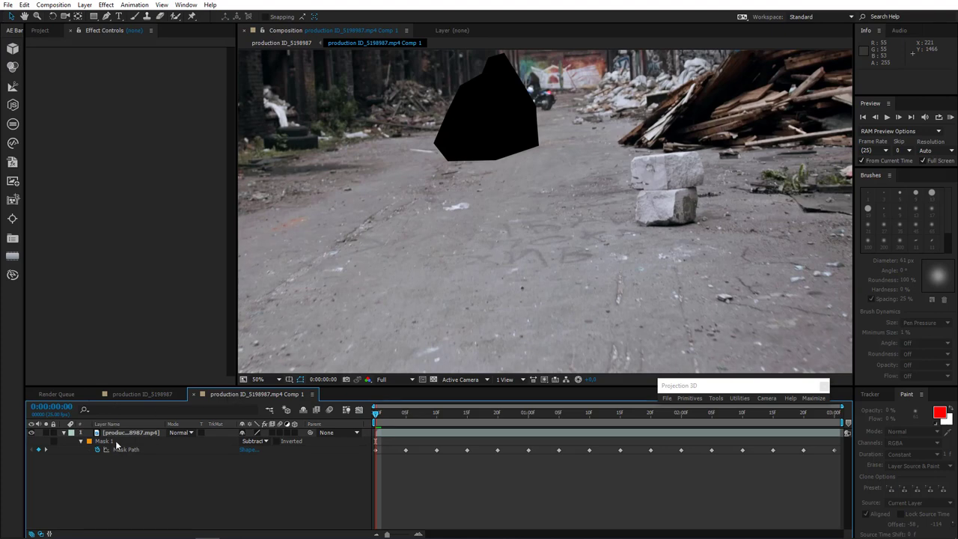
{"action": "left_click", "coordinate": [117, 447]}
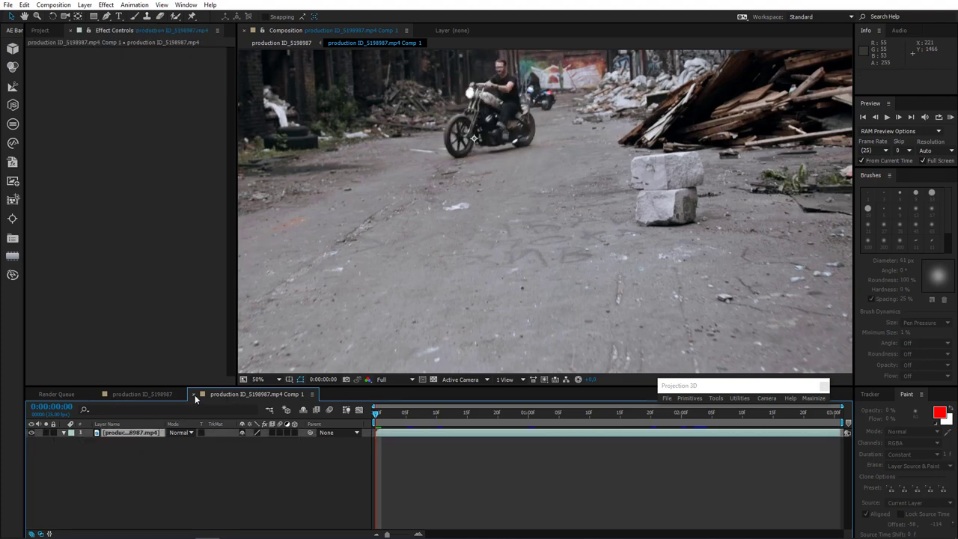
{"action": "left_click", "coordinate": [142, 394]}
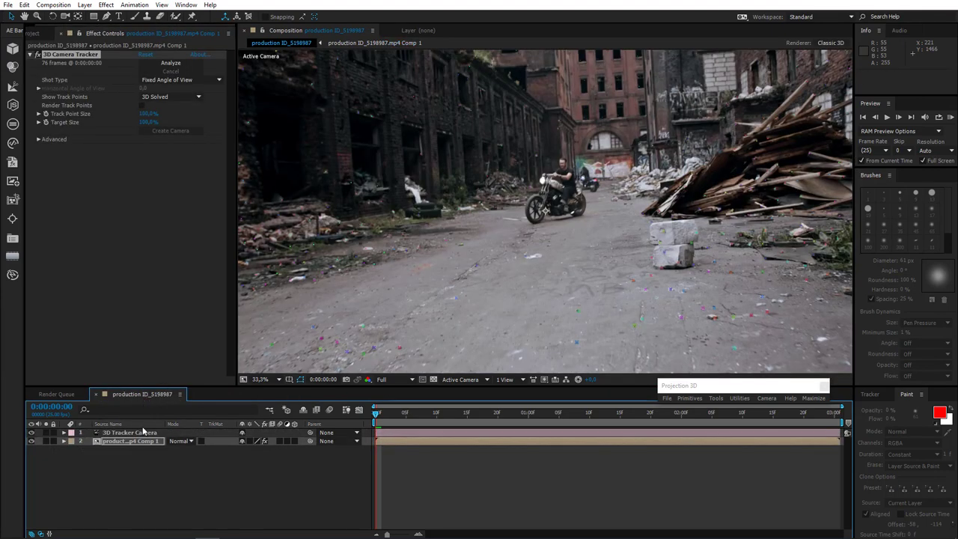
Step: Create projection scene 1 with Projection 3D from the 3D Tracker Camera and the nested footage layer
{"action": "left_click_drag", "start_coordinate": [119, 457], "coordinate": [156, 431]}
{"action": "left_click", "coordinate": [814, 400]}
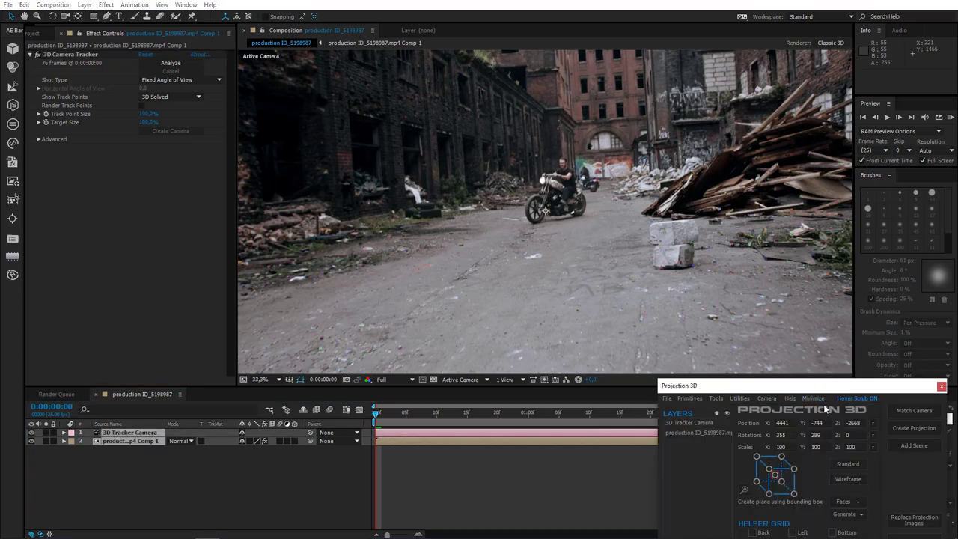
{"action": "left_click", "coordinate": [899, 429]}
{"action": "left_click", "coordinate": [487, 273]}
{"action": "type", "text": "1"}
{"action": "left_click", "coordinate": [524, 274]}
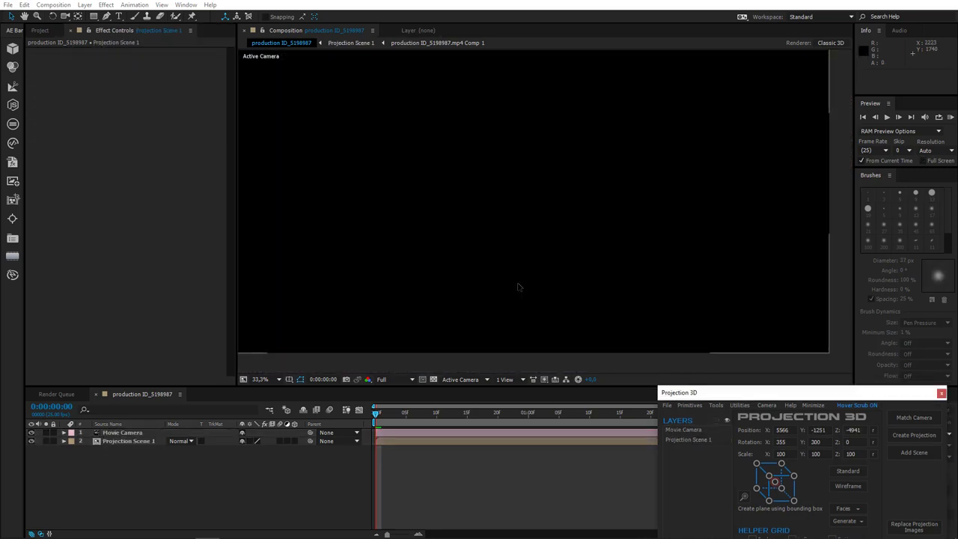
Step: Open Projection Scene 1, show its shy layers and apply Freeze Frame to the 3D footage layer
{"action": "double_click", "coordinate": [141, 441]}
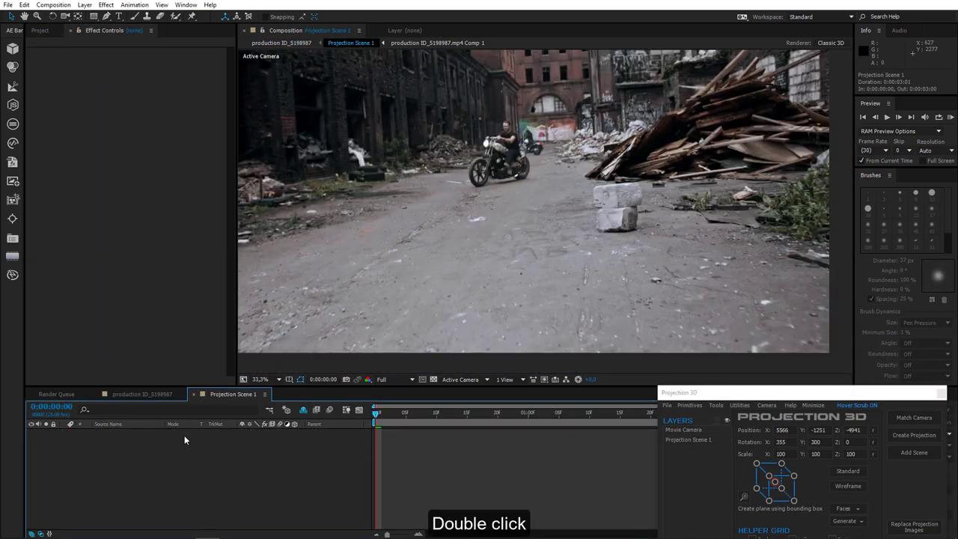
{"action": "left_click", "coordinate": [147, 441]}
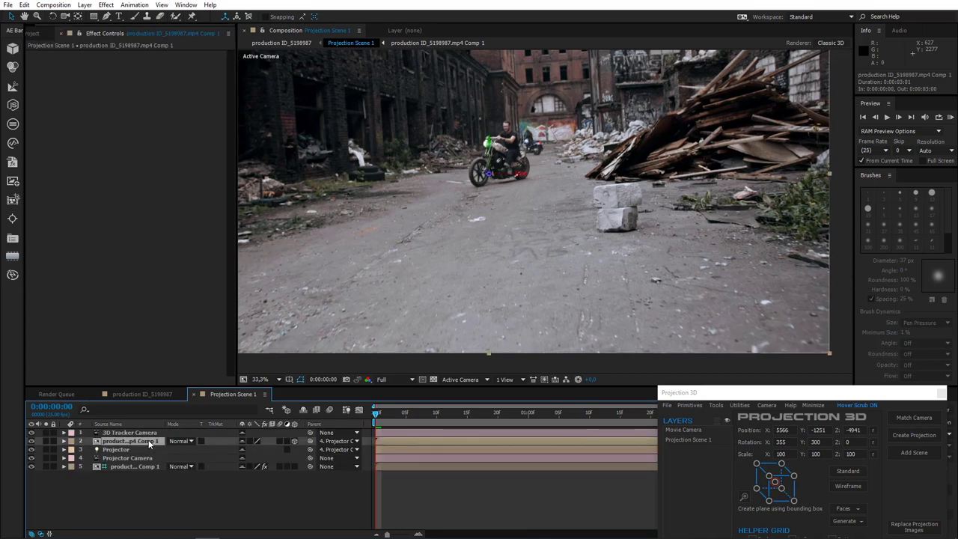
{"action": "right_click", "coordinate": [149, 440]}
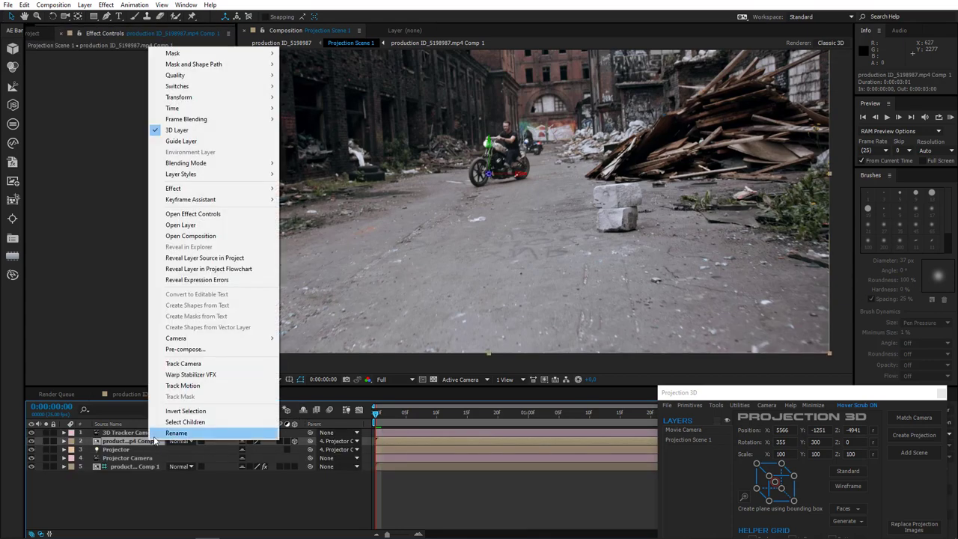
{"action": "mouse_move", "coordinate": [255, 109]}
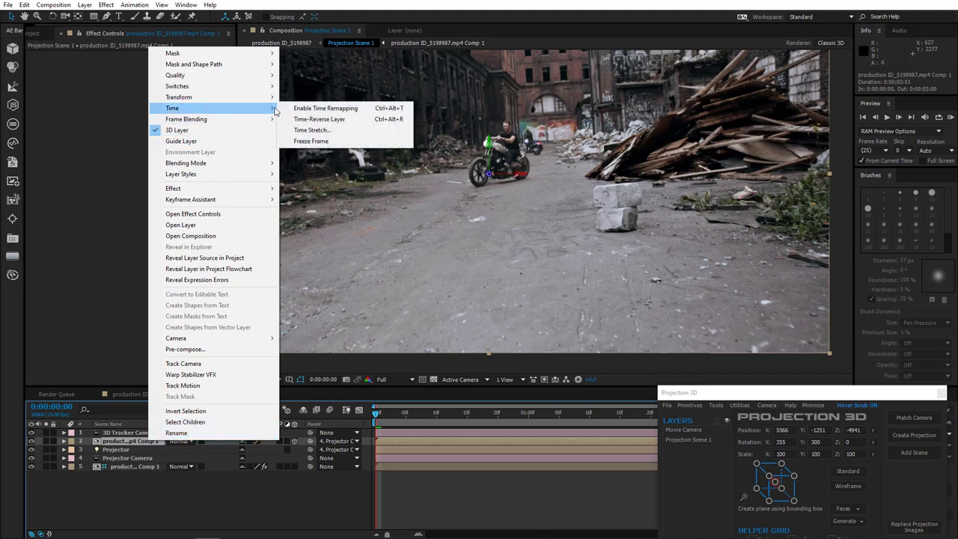
{"action": "left_click", "coordinate": [315, 141]}
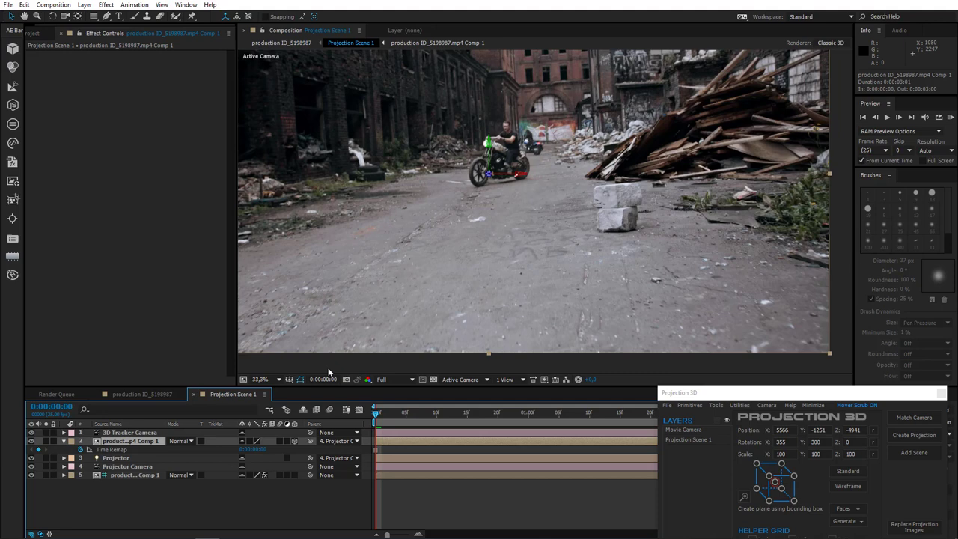
Step: Open the frozen footage layer for painting and start cloning road texture over the lower brick with the Clone Stamp
{"action": "left_click", "coordinate": [85, 4]}
{"action": "left_click", "coordinate": [97, 41]}
{"action": "left_click", "coordinate": [146, 16]}
{"action": "scroll", "coordinate": [741, 223], "scroll_direction": "up", "scroll_amount": 3}
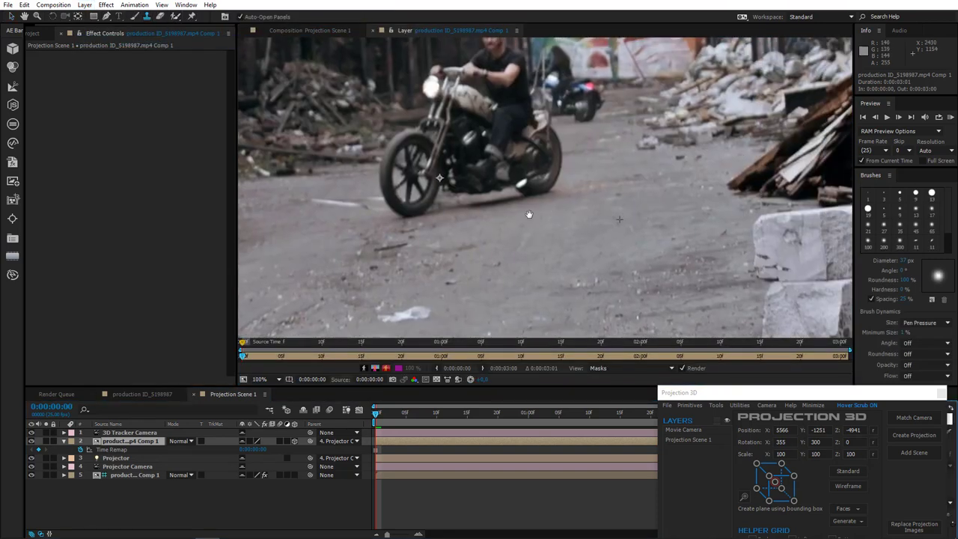
{"action": "scroll", "coordinate": [437, 206], "scroll_direction": "down", "scroll_amount": 2}
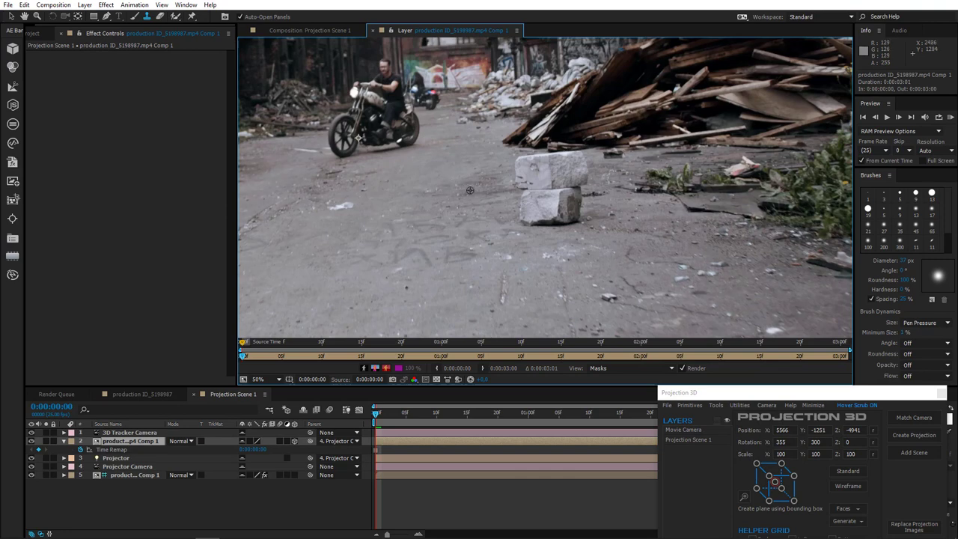
{"action": "mouse_move", "coordinate": [509, 211]}
{"action": "left_mouse_down"}
{"action": "mouse_move", "coordinate": [560, 195]}
{"action": "mouse_move", "coordinate": [548, 185]}
{"action": "mouse_move", "coordinate": [507, 186]}
{"action": "mouse_move", "coordinate": [574, 182]}
{"action": "mouse_move", "coordinate": [526, 196]}
{"action": "left_mouse_up"}
{"action": "left_click", "coordinate": [491, 177], "text": "alt"}
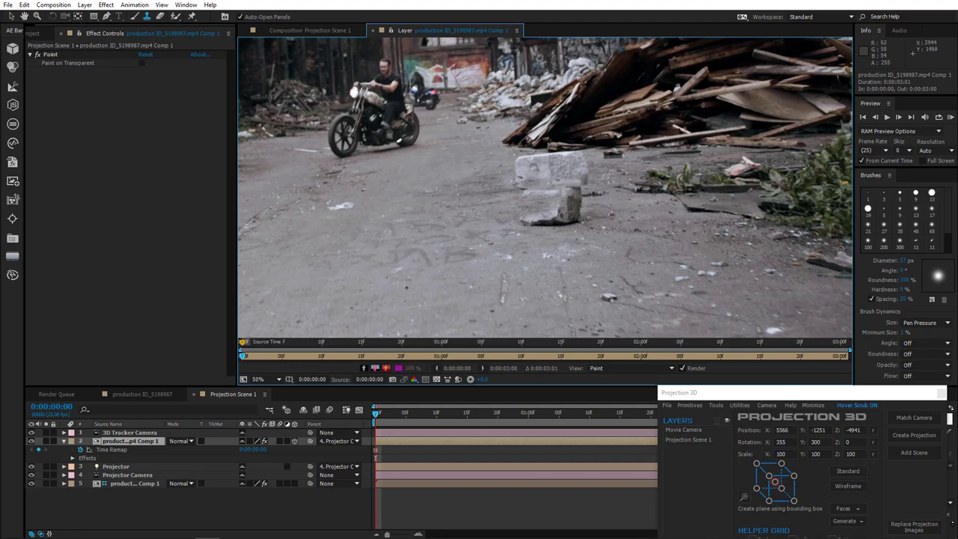
Step: Set the clone brush diameter to 61 px and clone road texture over the left part of the stacked bricks
{"action": "left_click_drag", "start_coordinate": [904, 264], "coordinate": [918, 264]}
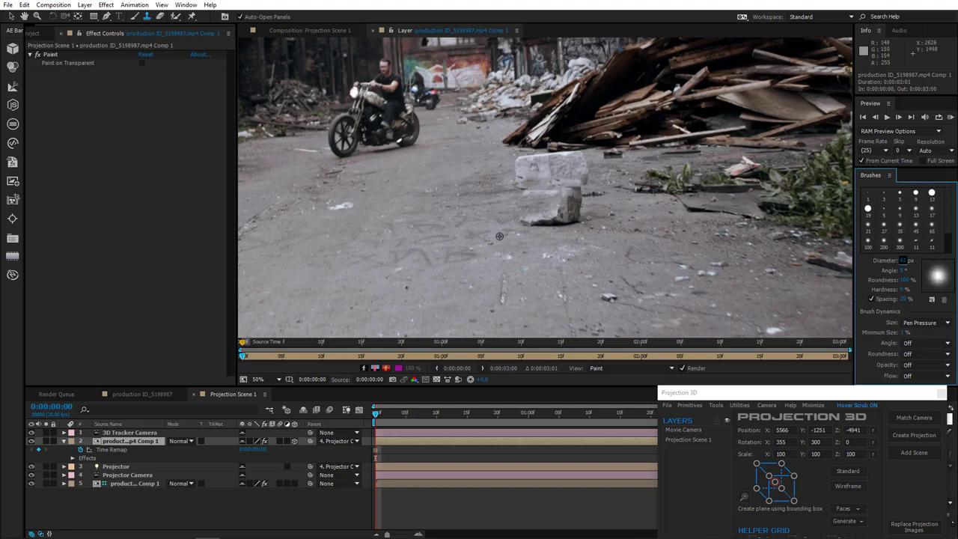
{"action": "left_click", "coordinate": [477, 192], "text": "alt"}
{"action": "mouse_move", "coordinate": [514, 181]}
{"action": "left_mouse_down"}
{"action": "mouse_move", "coordinate": [555, 182]}
{"action": "mouse_move", "coordinate": [506, 184]}
{"action": "mouse_move", "coordinate": [564, 190]}
{"action": "mouse_move", "coordinate": [516, 180]}
{"action": "mouse_move", "coordinate": [568, 198]}
{"action": "left_mouse_up"}
{"action": "mouse_move", "coordinate": [519, 160]}
{"action": "left_mouse_down"}
{"action": "mouse_move", "coordinate": [544, 159]}
{"action": "mouse_move", "coordinate": [518, 170]}
{"action": "mouse_move", "coordinate": [570, 169]}
{"action": "left_mouse_up"}
{"action": "left_click", "coordinate": [542, 163], "text": "alt"}
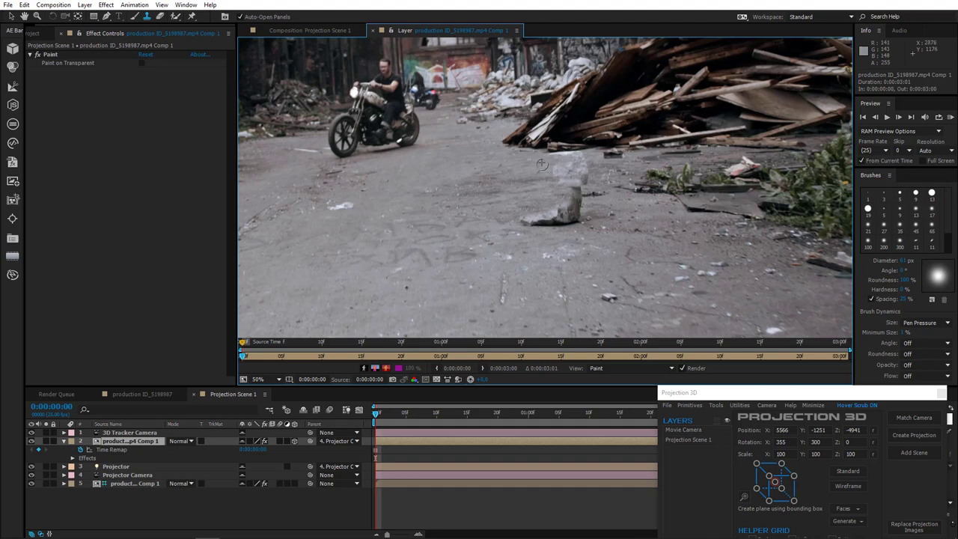
Step: Clone road texture over the right side of the bricks and the dark shadow at their base
{"action": "left_click", "coordinate": [613, 169], "text": "alt"}
{"action": "mouse_move", "coordinate": [587, 172]}
{"action": "left_mouse_down"}
{"action": "mouse_move", "coordinate": [585, 161]}
{"action": "mouse_move", "coordinate": [580, 167]}
{"action": "left_mouse_up"}
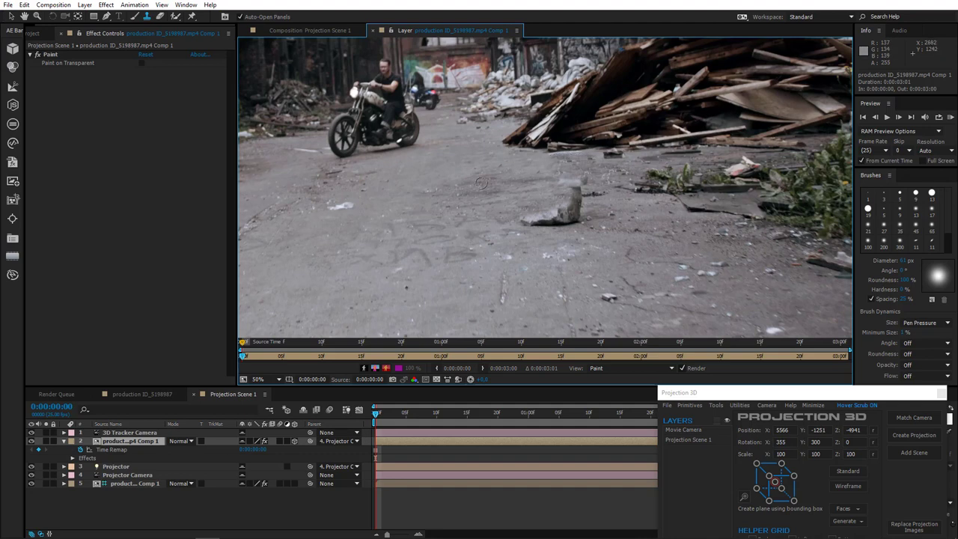
{"action": "left_click", "coordinate": [613, 209], "text": "alt"}
{"action": "left_click_drag", "start_coordinate": [568, 214], "coordinate": [577, 204]}
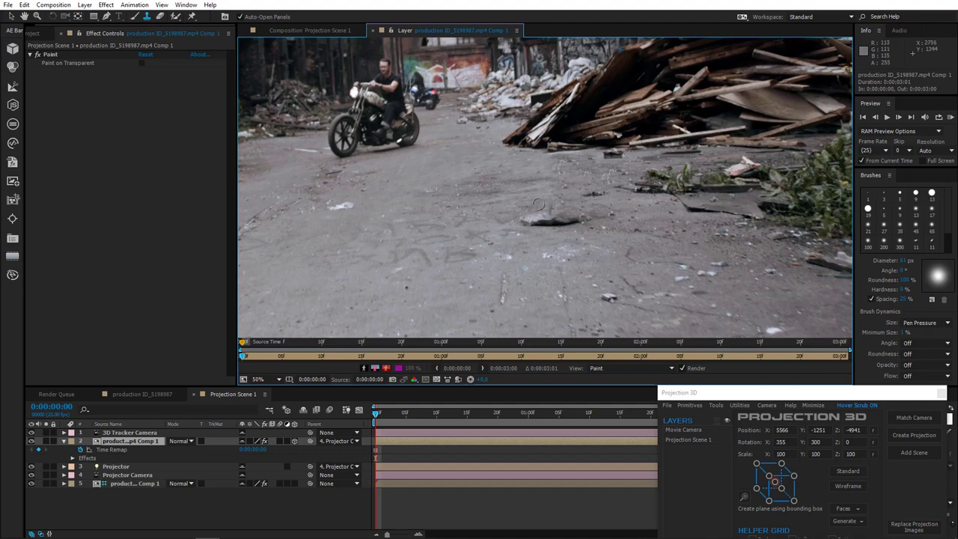
{"action": "mouse_move", "coordinate": [514, 211]}
{"action": "left_mouse_down"}
{"action": "mouse_move", "coordinate": [664, 223]}
{"action": "mouse_move", "coordinate": [518, 221]}
{"action": "mouse_move", "coordinate": [550, 229]}
{"action": "mouse_move", "coordinate": [536, 205]}
{"action": "mouse_move", "coordinate": [514, 219]}
{"action": "mouse_move", "coordinate": [556, 225]}
{"action": "left_mouse_up"}
{"action": "left_click", "coordinate": [627, 215], "text": "alt"}
Step: Check the whole painted frame, hide the shy layers and return to the Projection Scene 1 composition view
{"action": "scroll", "coordinate": [567, 253], "scroll_direction": "down", "scroll_amount": 1}
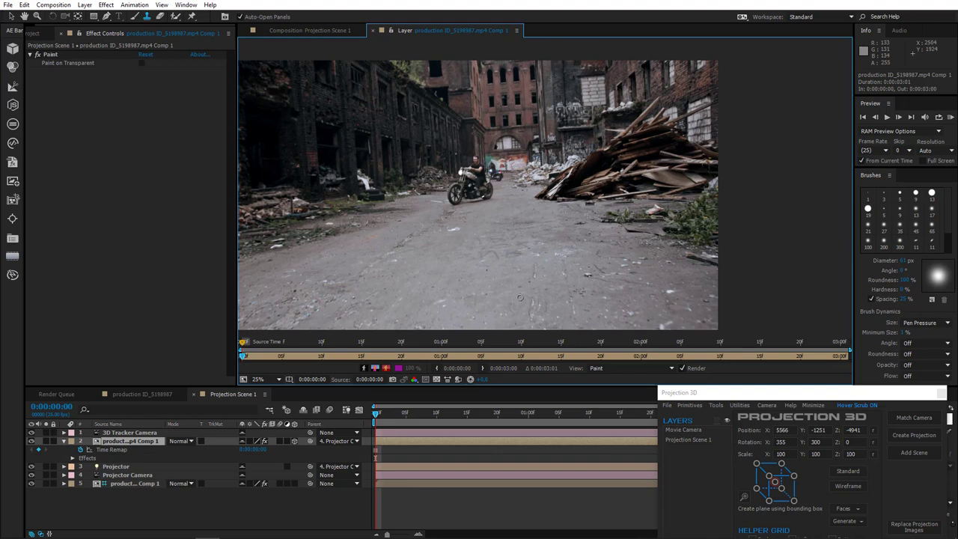
{"action": "mouse_move", "coordinate": [496, 283]}
{"action": "left_mouse_down"}
{"action": "mouse_move", "coordinate": [564, 287]}
{"action": "mouse_move", "coordinate": [551, 282]}
{"action": "left_mouse_up"}
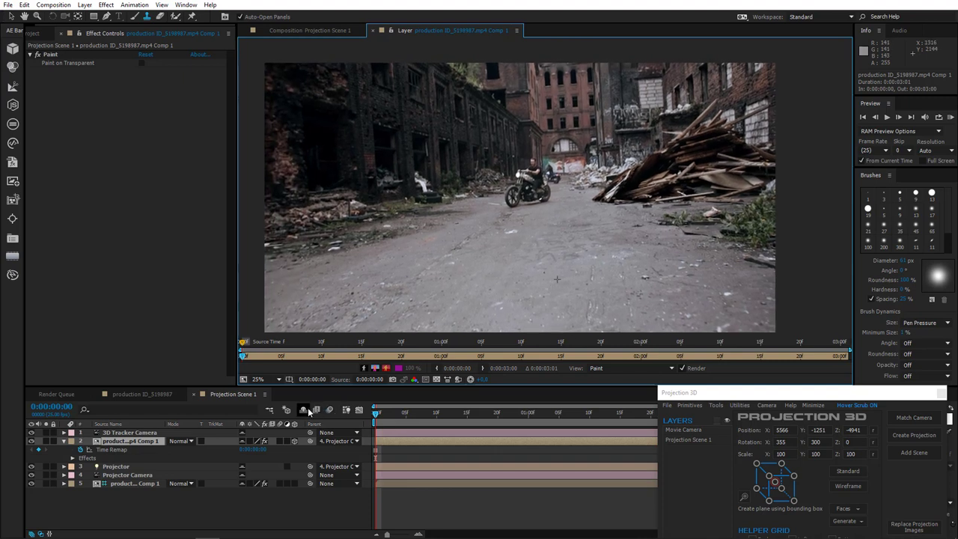
{"action": "left_click", "coordinate": [303, 410]}
{"action": "left_click", "coordinate": [291, 31]}
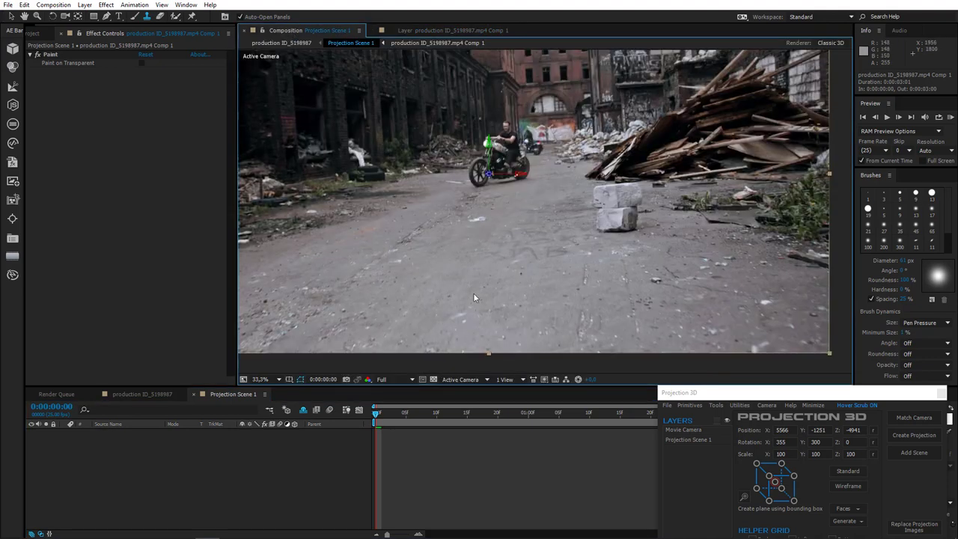
Step: Fit the composition to the viewer and create a plane primitive in the projection scene
{"action": "scroll", "coordinate": [473, 287], "scroll_direction": "down", "scroll_amount": 2}
{"action": "left_click", "coordinate": [262, 380]}
{"action": "left_click", "coordinate": [268, 199]}
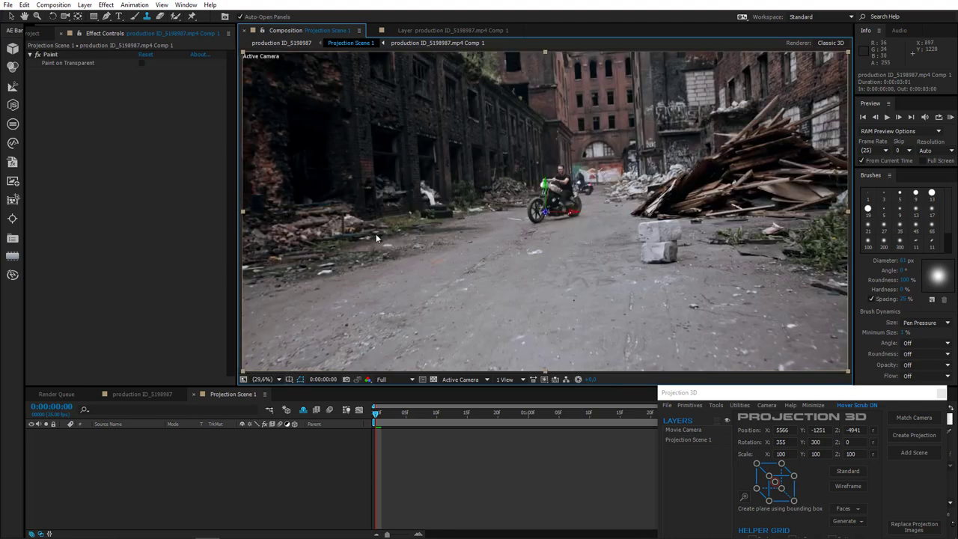
{"action": "left_click", "coordinate": [693, 405]}
{"action": "left_click", "coordinate": [727, 419]}
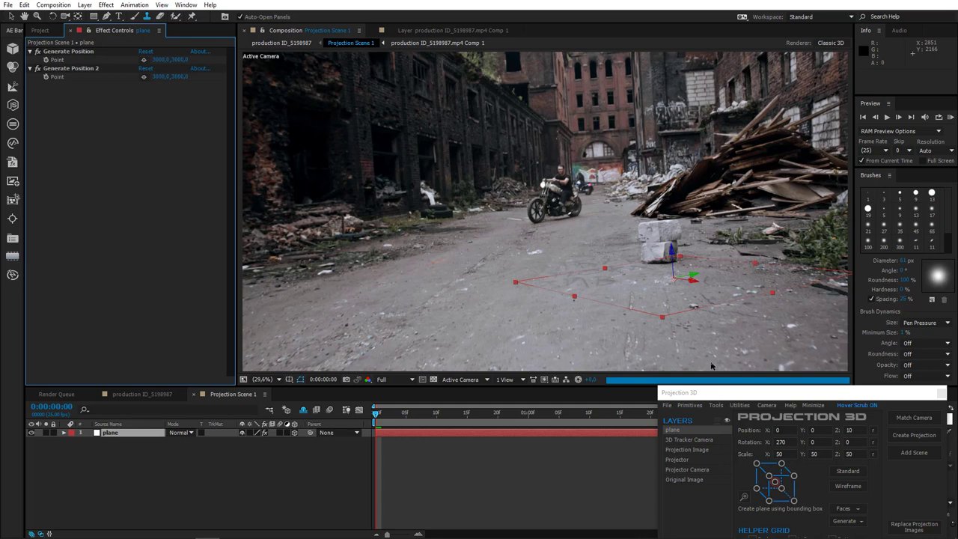
Step: Scale the plane up until it covers the stacked bricks and minimize the Projection 3D panel
{"action": "key", "text": "v"}
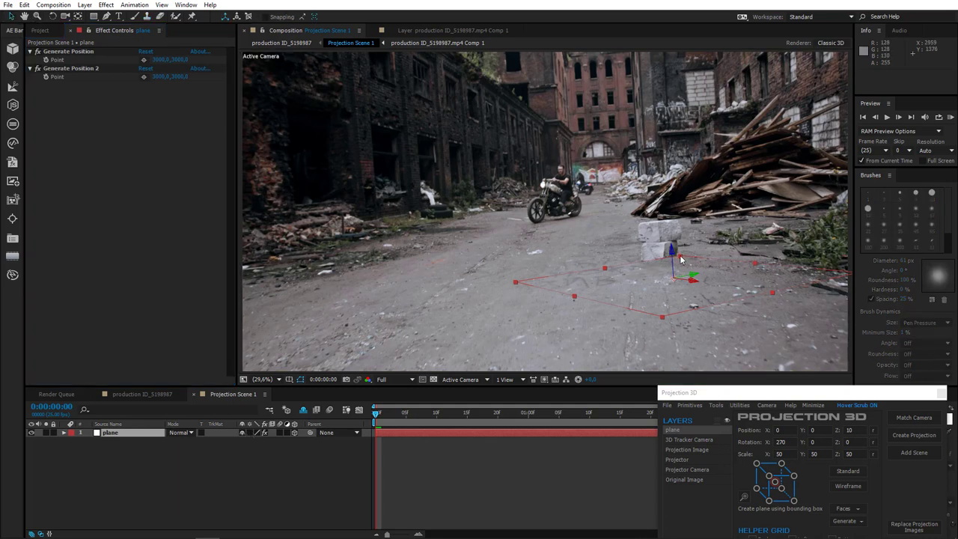
{"action": "left_click_drag", "start_coordinate": [681, 251], "coordinate": [715, 185]}
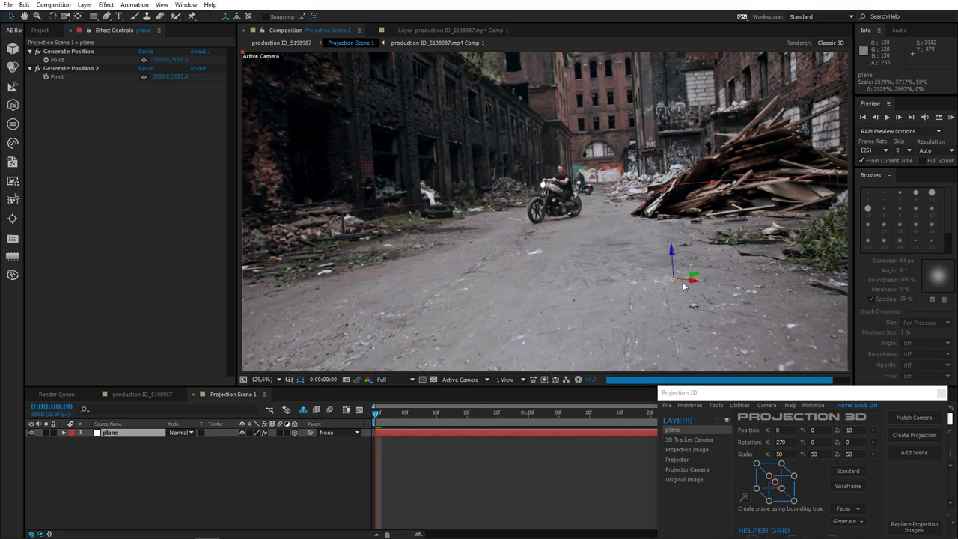
{"action": "left_click", "coordinate": [813, 406]}
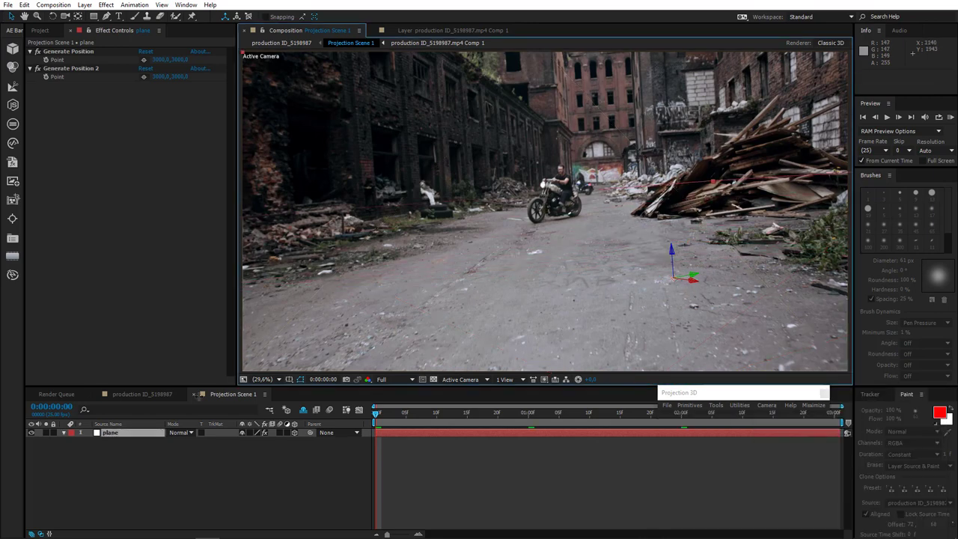
Step: Draw a closed Pen mask around the stacked bricks on the hidden plane, and make the plane visible again
{"action": "left_click", "coordinate": [106, 15]}
{"action": "left_click", "coordinate": [31, 433]}
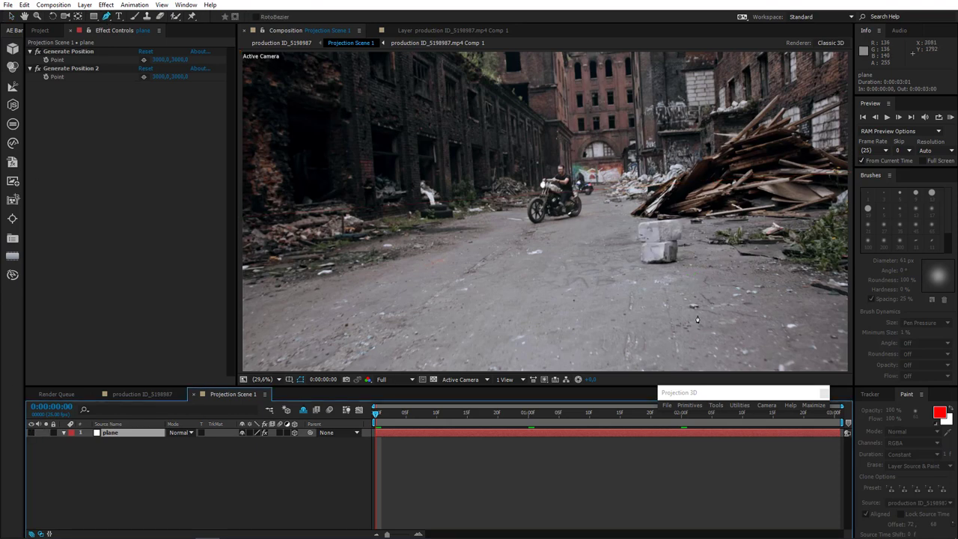
{"action": "left_click", "coordinate": [640, 267]}
{"action": "left_click", "coordinate": [669, 267]}
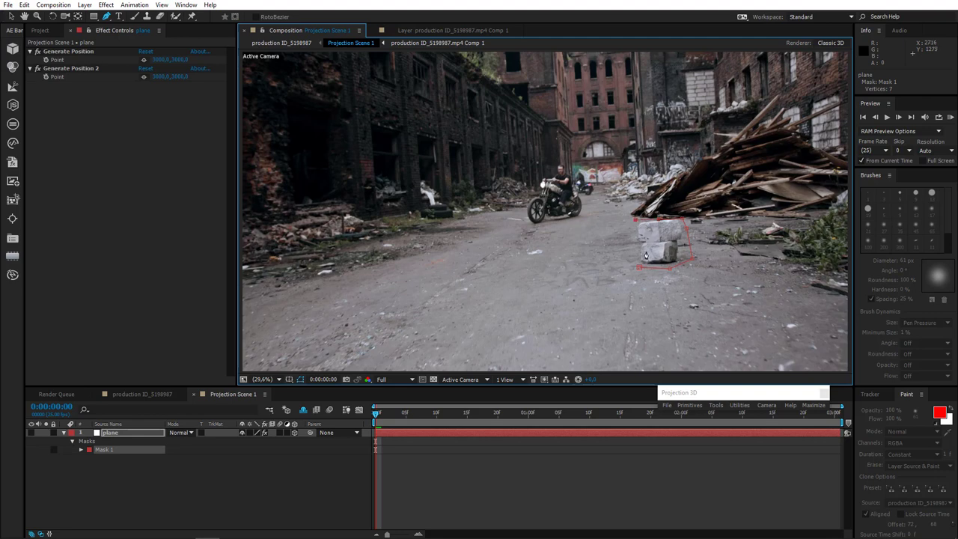
{"action": "left_click", "coordinate": [640, 268]}
{"action": "left_click", "coordinate": [32, 433]}
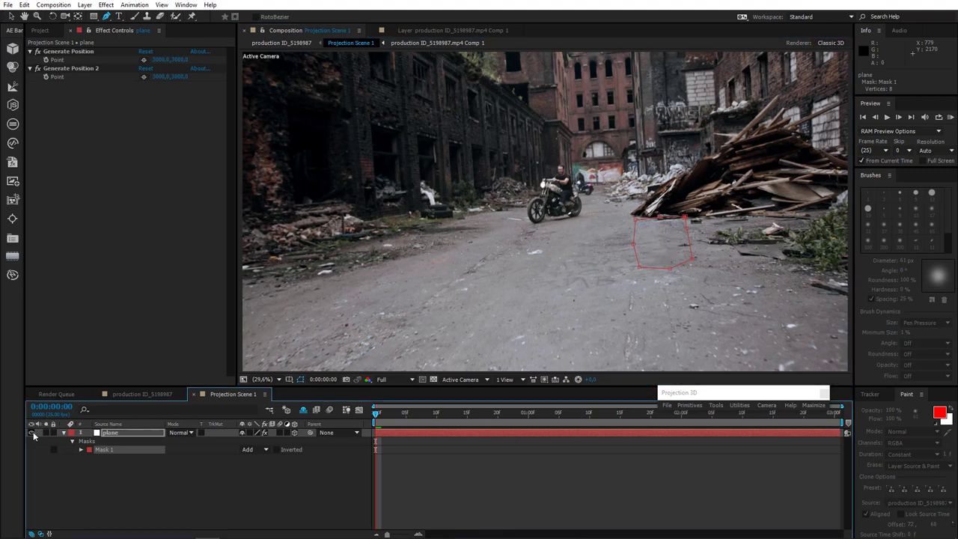
Step: Reveal the plane's Mask Path property and set a keyframe on it at 0:00:00:00
{"action": "left_click", "coordinate": [126, 435]}
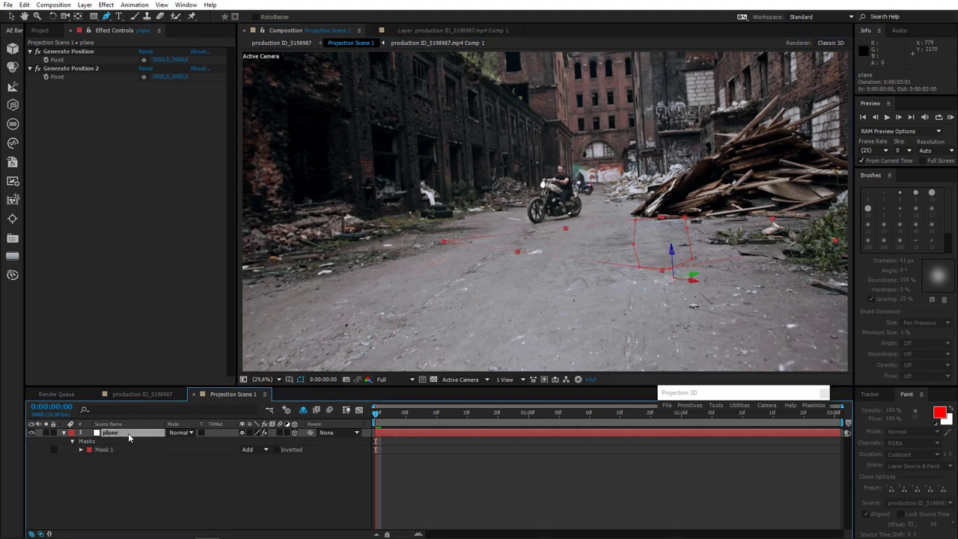
{"action": "key", "text": "m"}
{"action": "left_click", "coordinate": [99, 449]}
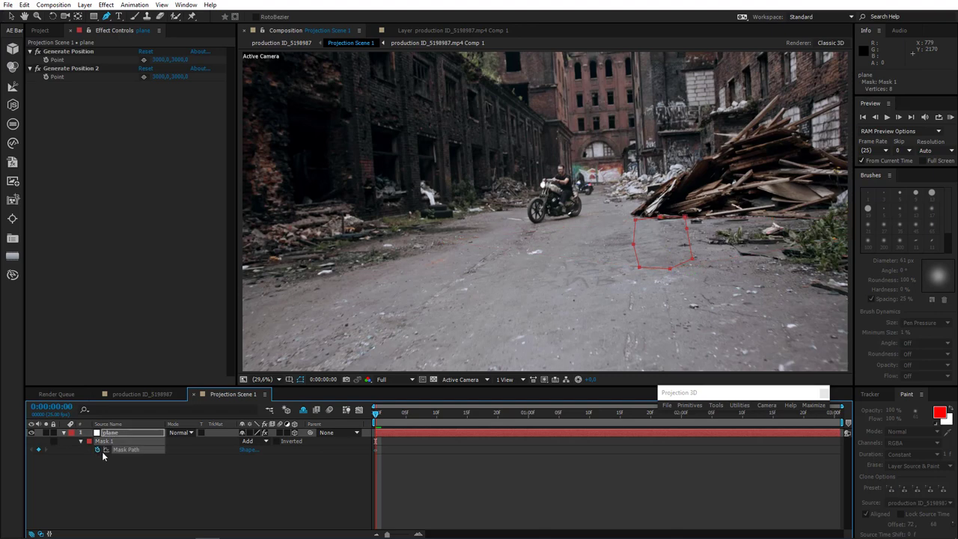
Step: At 0:00:01:00, move the mask vertices to refit the outline around the bricks
{"action": "left_click", "coordinate": [530, 414]}
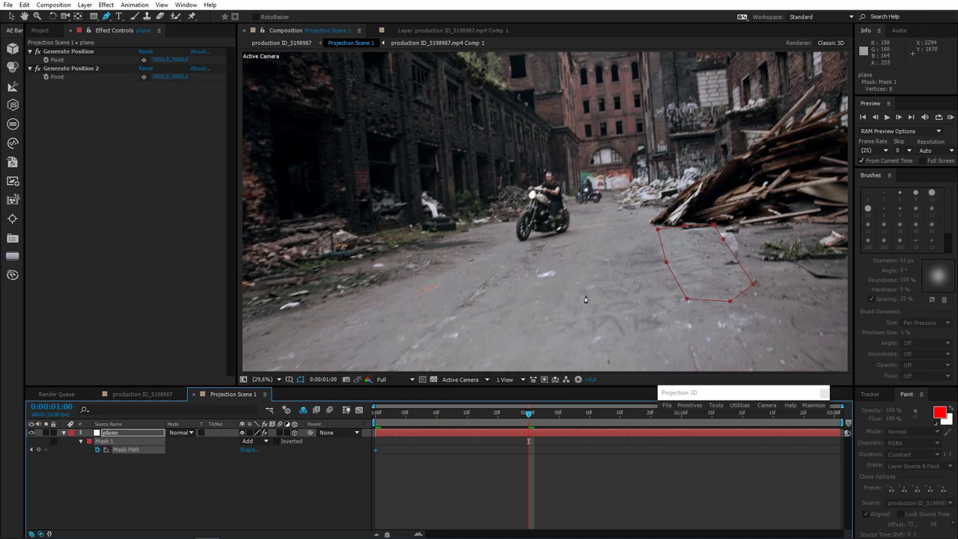
{"action": "key", "text": "v"}
{"action": "left_click_drag", "start_coordinate": [723, 241], "coordinate": [672, 267]}
{"action": "left_click_drag", "start_coordinate": [687, 298], "coordinate": [725, 299]}
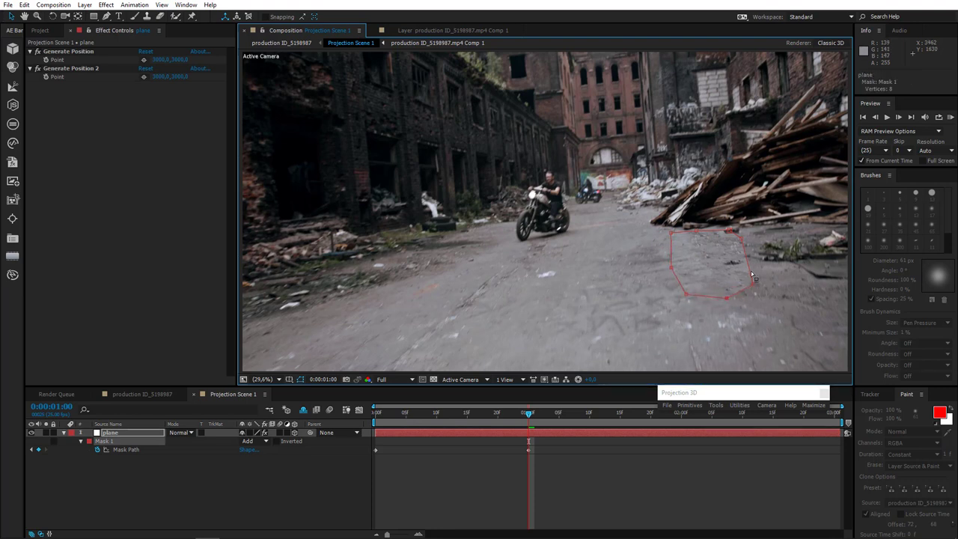
Step: At 0:00:02:00, hide the plane and reshape the mask around the bricks at the frame's right edge
{"action": "left_click", "coordinate": [681, 412]}
{"action": "left_click_drag", "start_coordinate": [732, 313], "coordinate": [622, 245]}
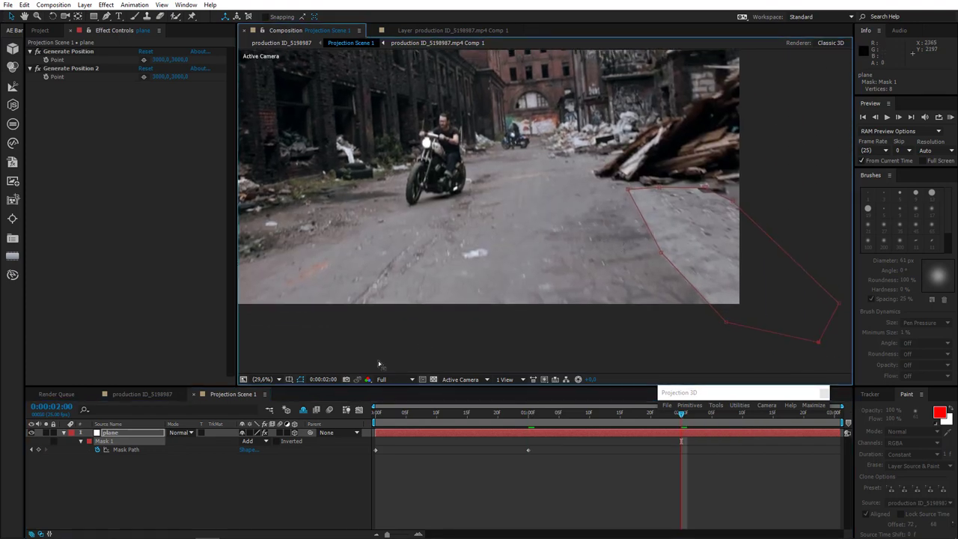
{"action": "left_click", "coordinate": [31, 432]}
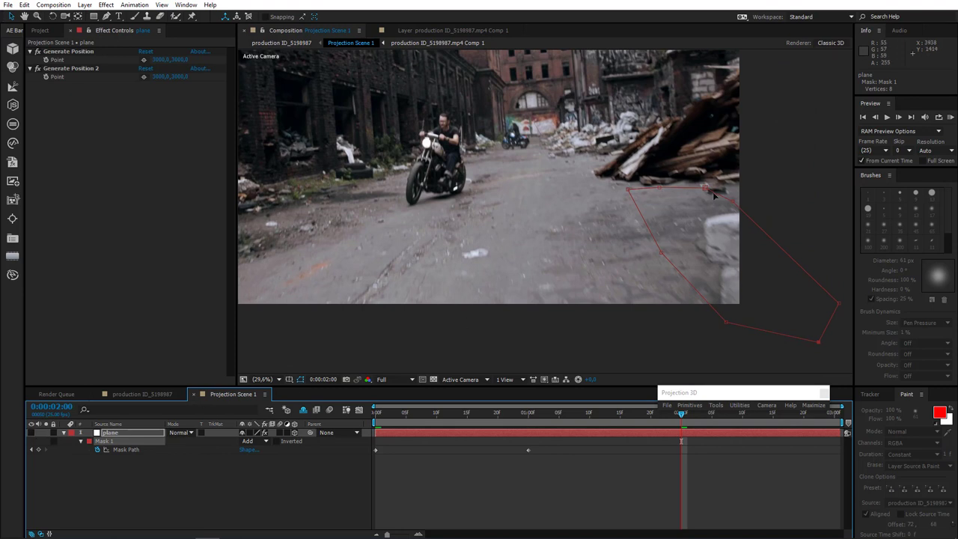
{"action": "left_click_drag", "start_coordinate": [709, 193], "coordinate": [745, 206]}
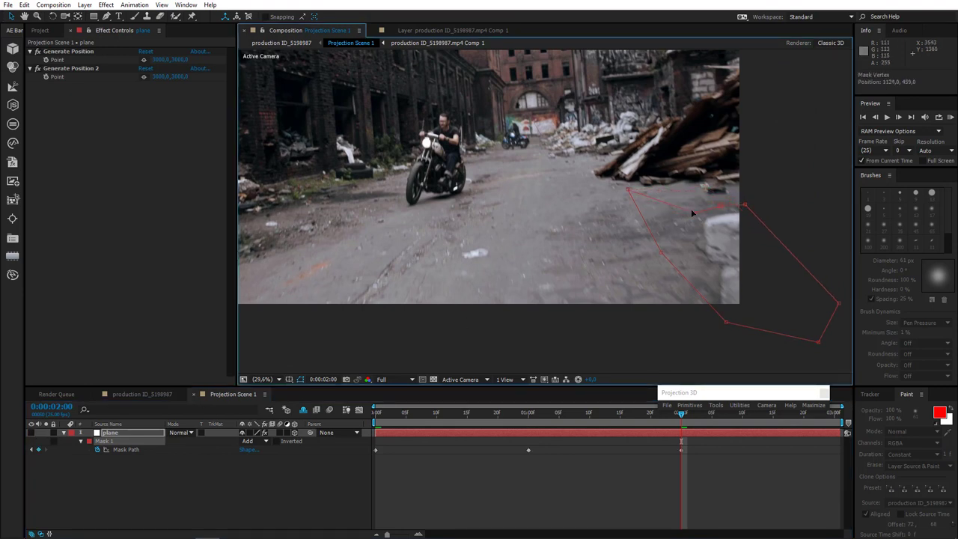
{"action": "left_click_drag", "start_coordinate": [629, 192], "coordinate": [697, 273]}
{"action": "left_click_drag", "start_coordinate": [683, 227], "coordinate": [687, 233]}
{"action": "left_click_drag", "start_coordinate": [726, 322], "coordinate": [713, 324]}
Step: Refit the mask vertices around the bricks at 0:00:01:15 and fine-tune the outline at 0:00:01:00
{"action": "left_click", "coordinate": [620, 414]}
{"action": "left_click_drag", "start_coordinate": [689, 207], "coordinate": [698, 202]}
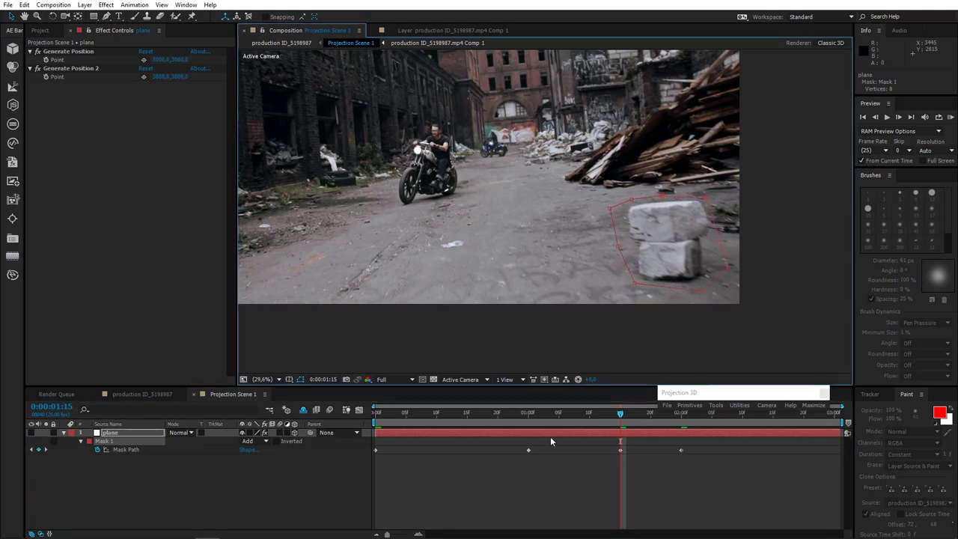
{"action": "left_click_drag", "start_coordinate": [530, 414], "coordinate": [575, 424]}
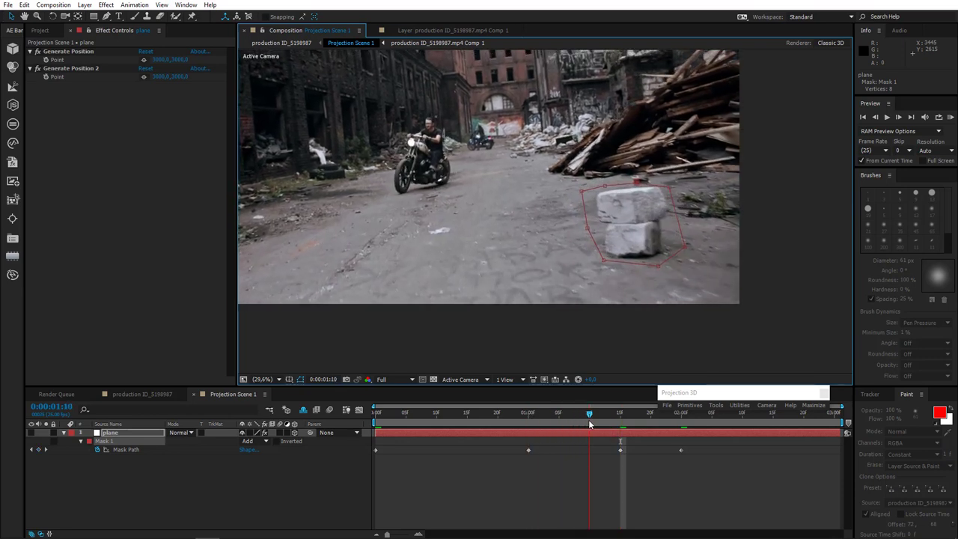
{"action": "left_click", "coordinate": [525, 425]}
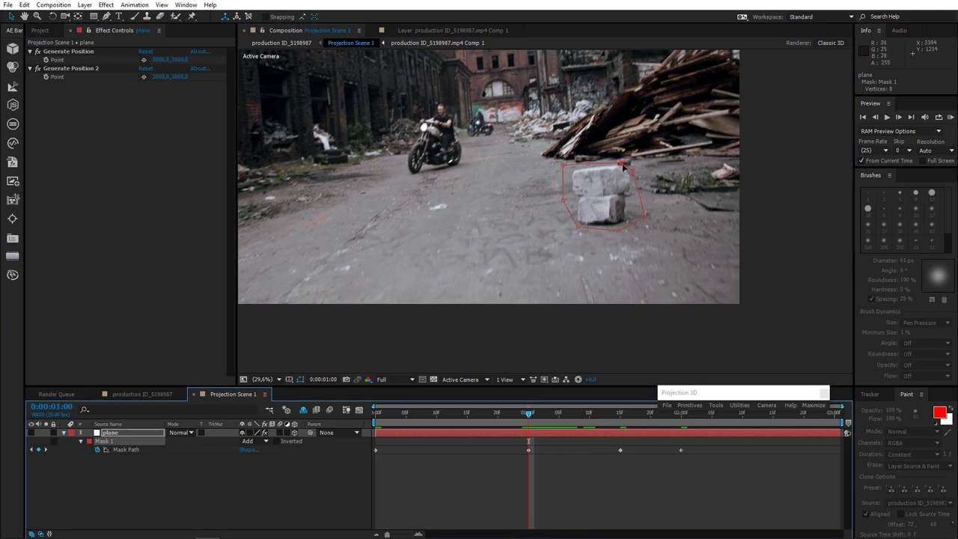
{"action": "left_click_drag", "start_coordinate": [621, 164], "coordinate": [636, 170]}
{"action": "left_click_drag", "start_coordinate": [577, 226], "coordinate": [573, 230]}
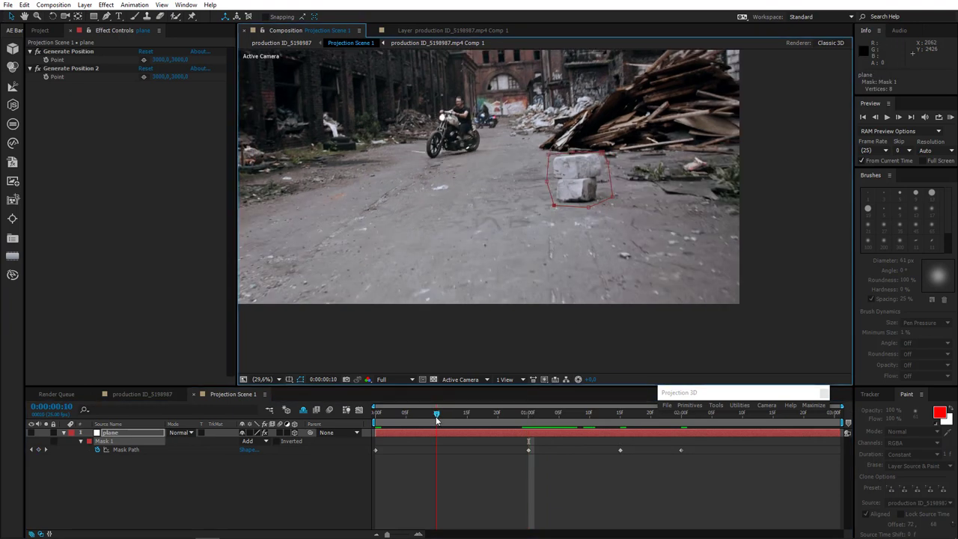
{"action": "left_click_drag", "start_coordinate": [437, 420], "coordinate": [649, 429]}
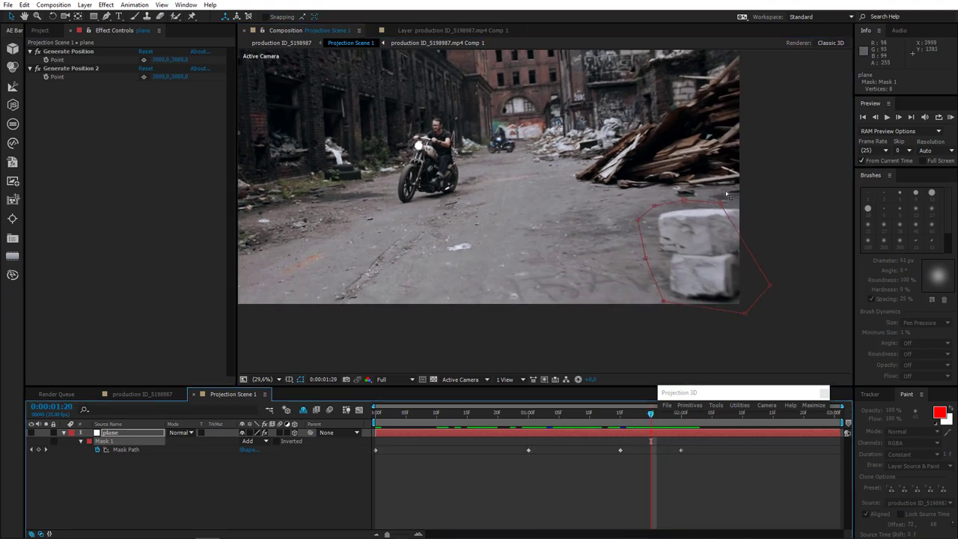
{"action": "left_click_drag", "start_coordinate": [741, 207], "coordinate": [754, 205]}
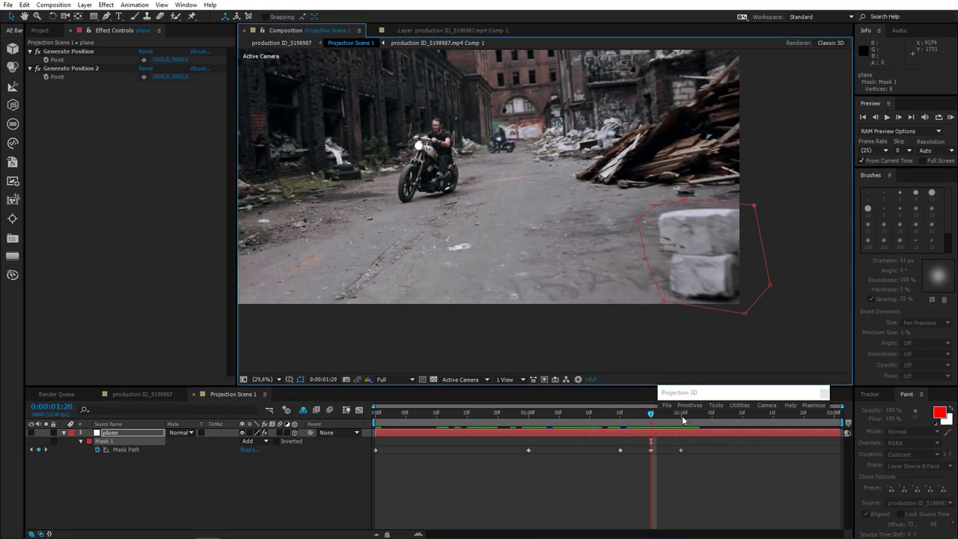
{"action": "key", "text": "ctrl+z"}
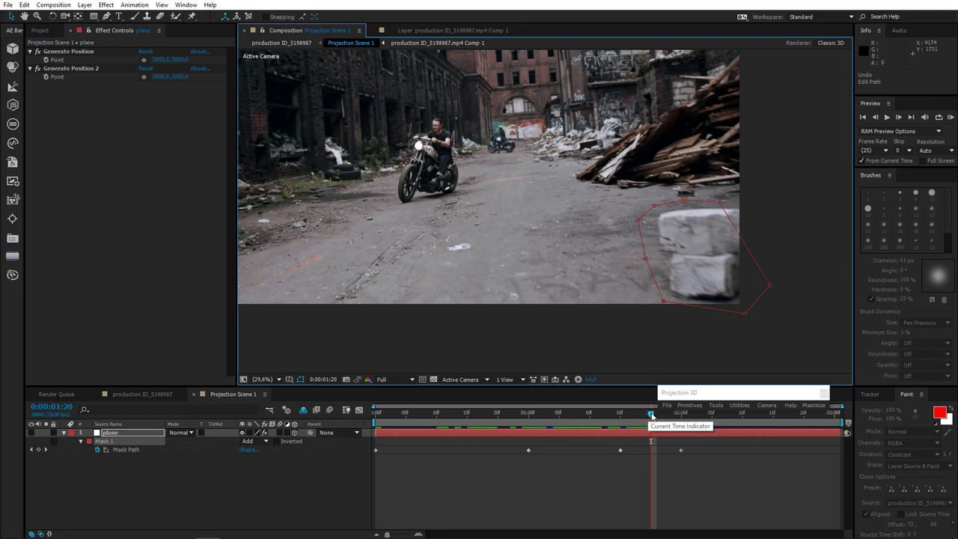
Step: At 0:00:02:00, move the mask's upper-right vertex well outside the frame to widen the outline
{"action": "left_click_drag", "start_coordinate": [651, 414], "coordinate": [682, 413]}
{"action": "left_click_drag", "start_coordinate": [744, 204], "coordinate": [788, 202]}
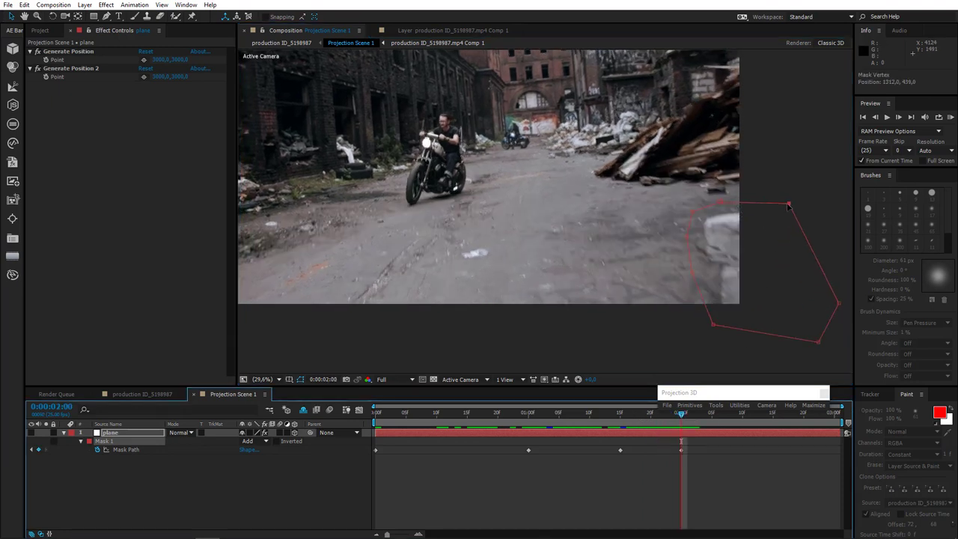
{"action": "left_click", "coordinate": [651, 418]}
{"action": "left_click_drag", "start_coordinate": [651, 418], "coordinate": [635, 417]}
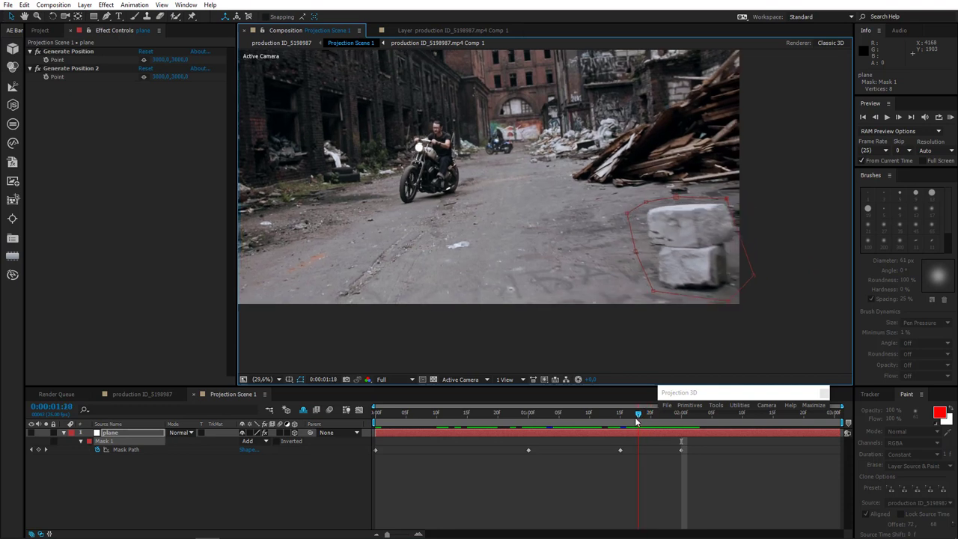
{"action": "left_click", "coordinate": [679, 419]}
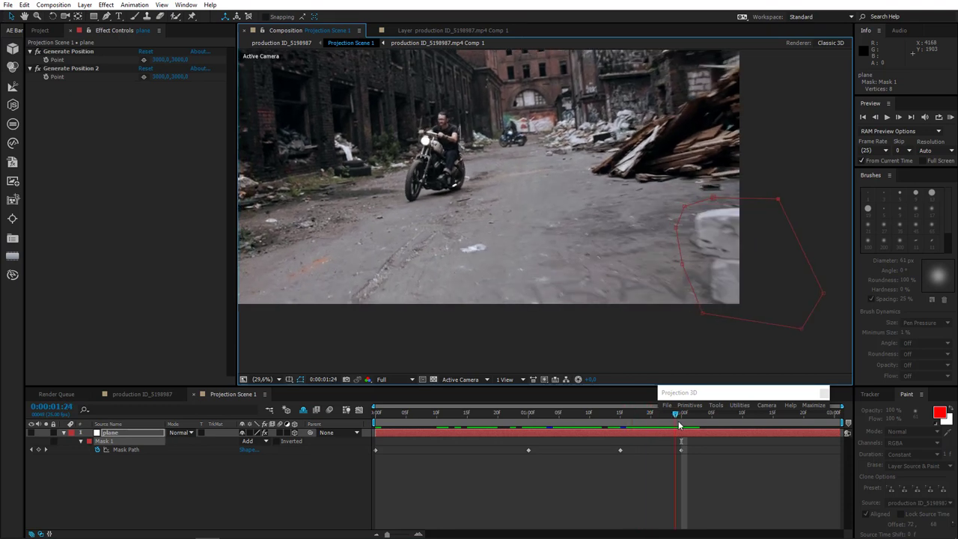
{"action": "left_click_drag", "start_coordinate": [790, 204], "coordinate": [822, 207]}
Step: At 0:00:02:03, free-transform the mask and shift it slightly right and down to follow the bricks
{"action": "left_click", "coordinate": [651, 416]}
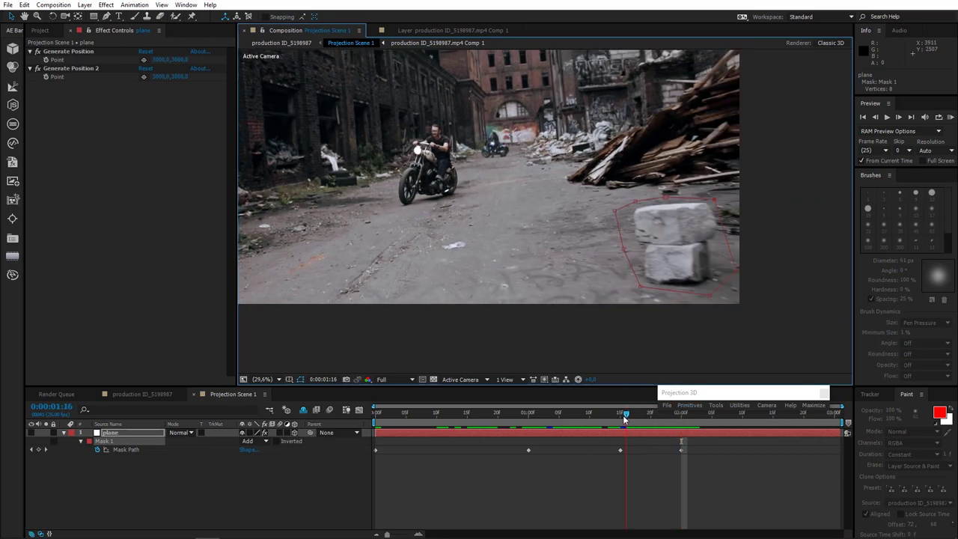
{"action": "left_click", "coordinate": [700, 416]}
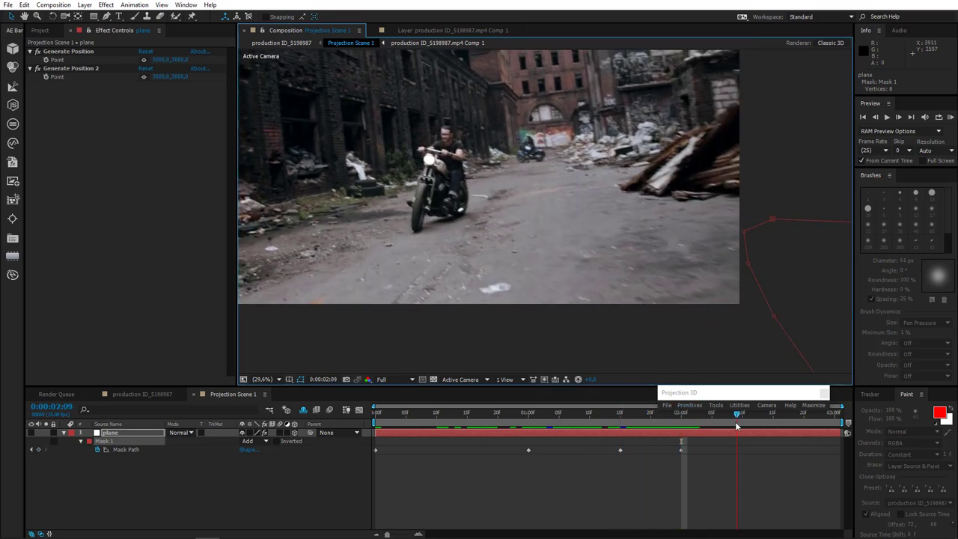
{"action": "left_click", "coordinate": [710, 424]}
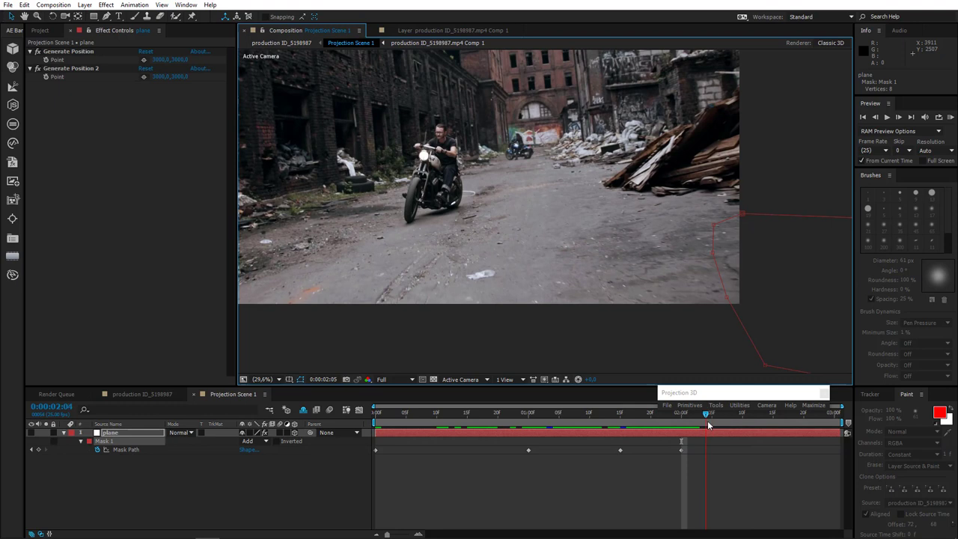
{"action": "mouse_move", "coordinate": [708, 425]}
{"action": "left_mouse_down"}
{"action": "mouse_move", "coordinate": [692, 425]}
{"action": "mouse_move", "coordinate": [734, 428]}
{"action": "mouse_move", "coordinate": [698, 423]}
{"action": "left_mouse_up"}
{"action": "double_click", "coordinate": [732, 214]}
{"action": "left_click_drag", "start_coordinate": [787, 253], "coordinate": [809, 264]}
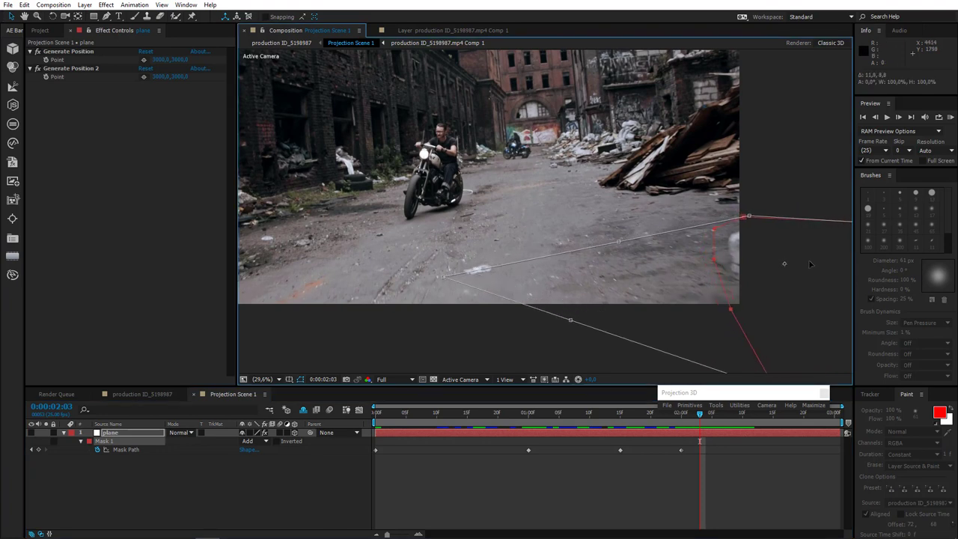
Step: Make the plane visible again and review the brick patch along the timeline to 0:00:03:00, returning to the first frame
{"action": "left_click", "coordinate": [733, 418]}
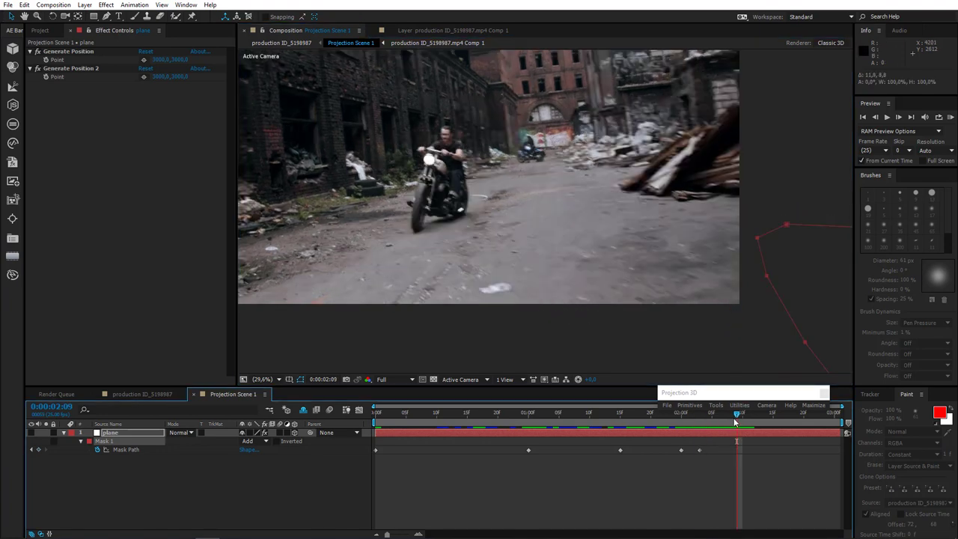
{"action": "left_click", "coordinate": [804, 417]}
{"action": "left_click_drag", "start_coordinate": [804, 412], "coordinate": [345, 431]}
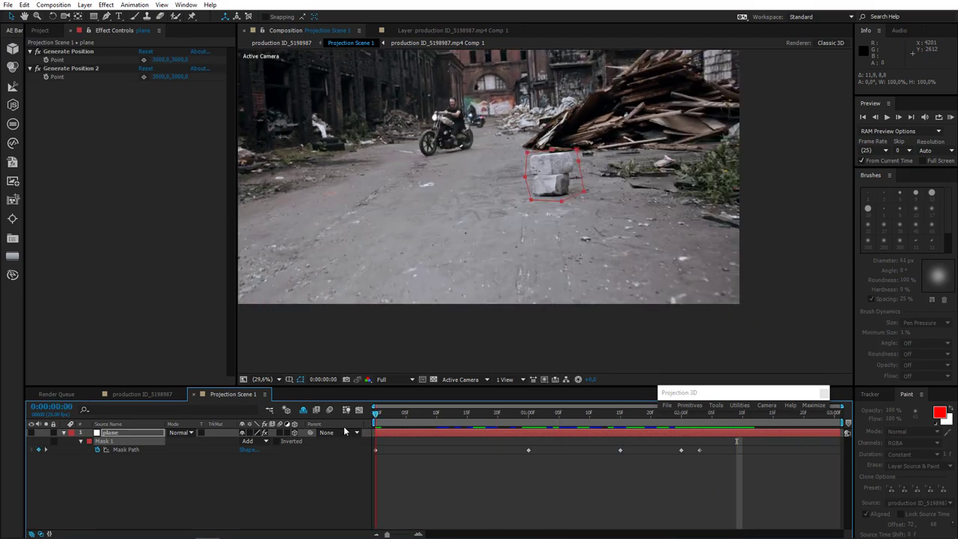
{"action": "left_click", "coordinate": [31, 433]}
{"action": "left_click", "coordinate": [529, 418]}
{"action": "left_click", "coordinate": [620, 421]}
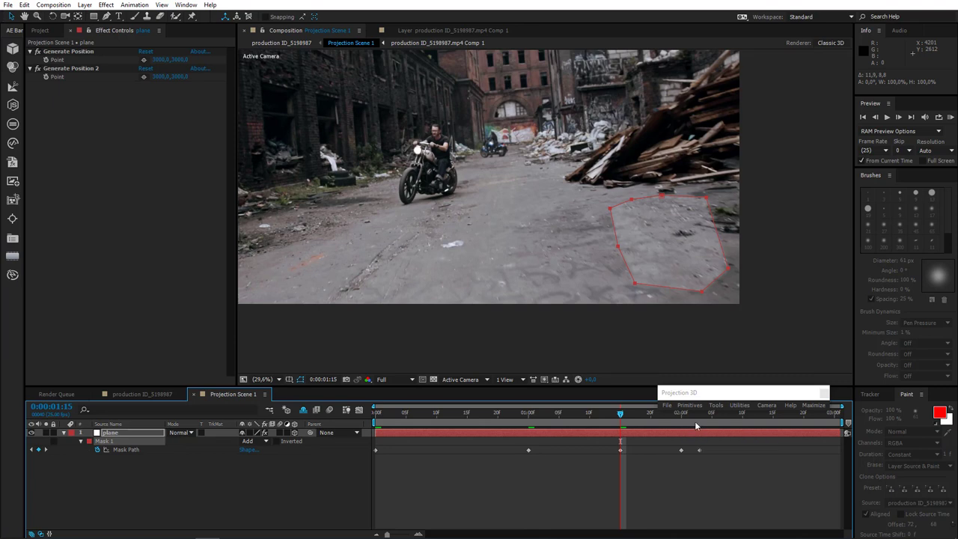
{"action": "left_click", "coordinate": [683, 422]}
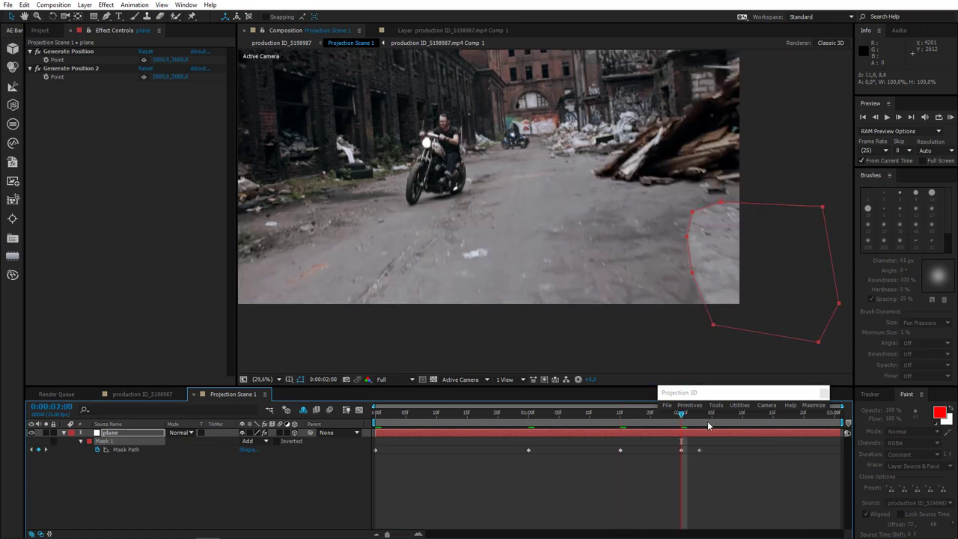
{"action": "left_click", "coordinate": [706, 423]}
{"action": "left_click_drag", "start_coordinate": [709, 423], "coordinate": [892, 427]}
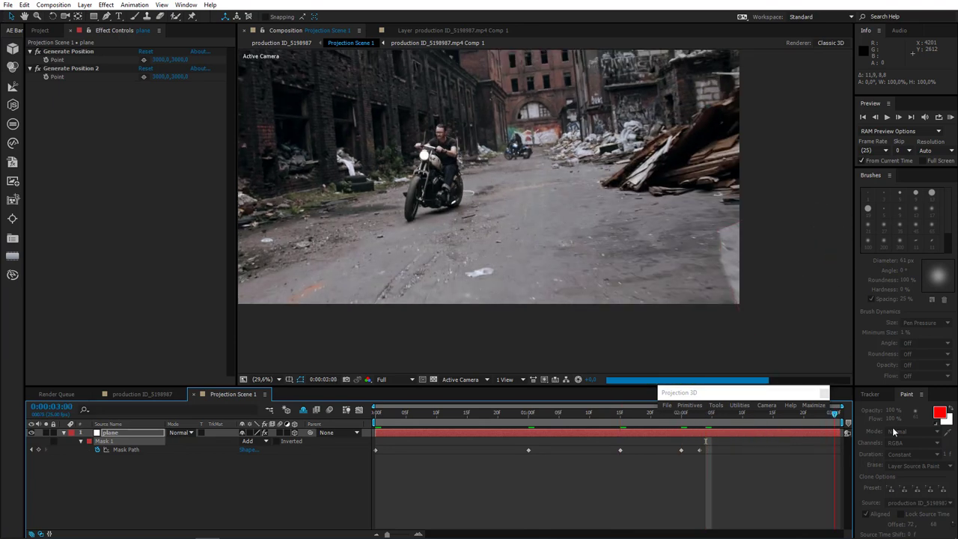
{"action": "left_click_drag", "start_coordinate": [366, 434], "coordinate": [344, 436]}
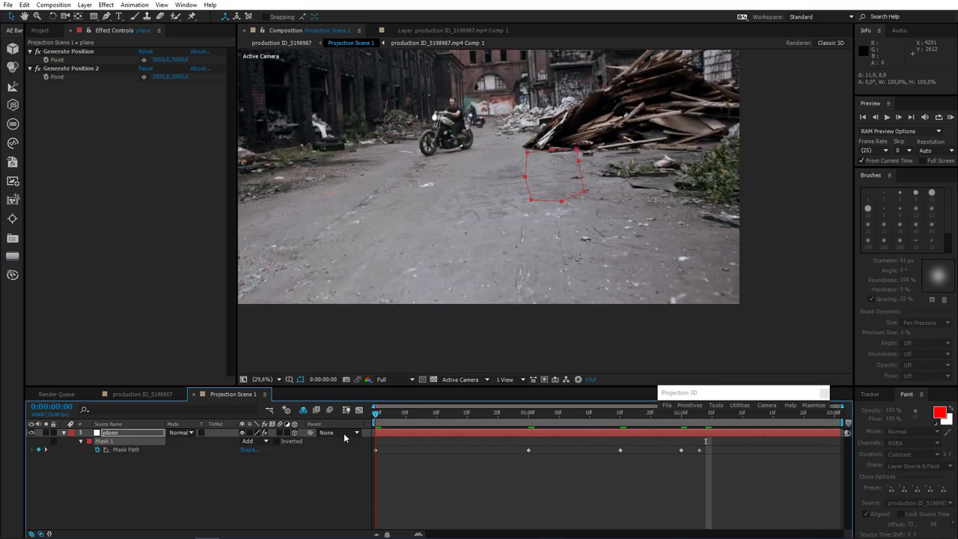
Step: Give the plane's mask a small Mask Feather at 0:00:01:00 and check the patch along the timeline, returning to the first frame
{"action": "left_click", "coordinate": [528, 419]}
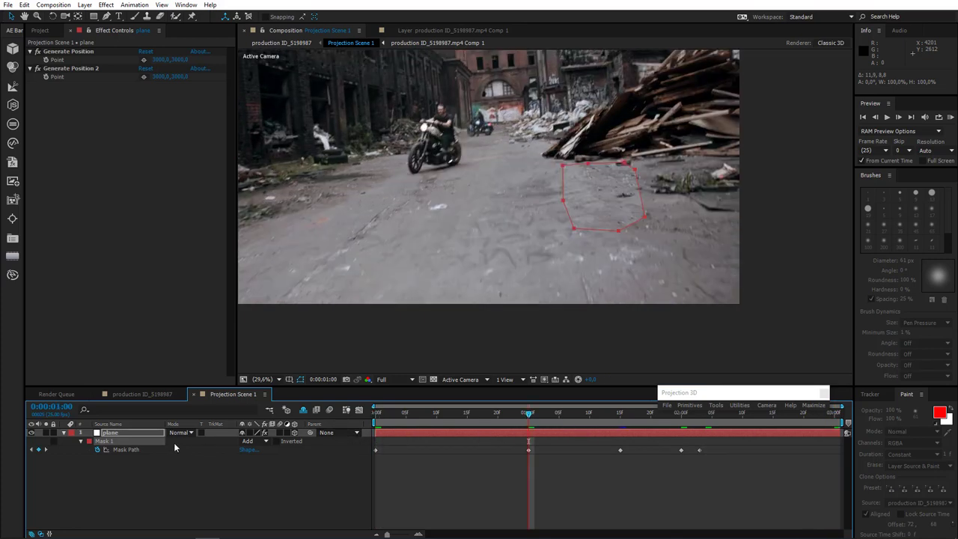
{"action": "left_click", "coordinate": [144, 433]}
{"action": "key", "text": "m"}
{"action": "key", "text": "m"}
{"action": "mouse_move", "coordinate": [252, 460]}
{"action": "left_mouse_down"}
{"action": "mouse_move", "coordinate": [275, 455]}
{"action": "mouse_move", "coordinate": [250, 459]}
{"action": "left_mouse_up"}
{"action": "left_click", "coordinate": [252, 457]}
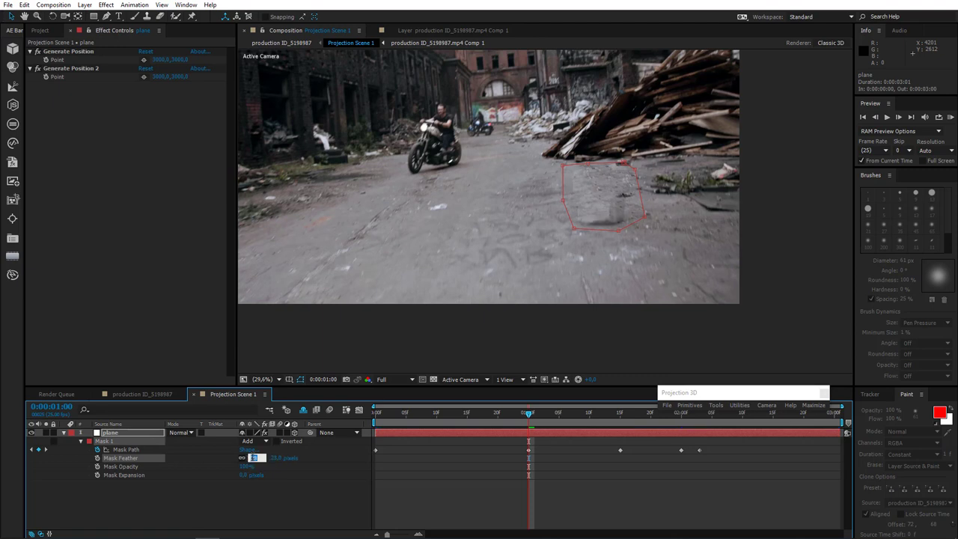
{"action": "type", "text": "0"}
{"action": "key", "text": "Return"}
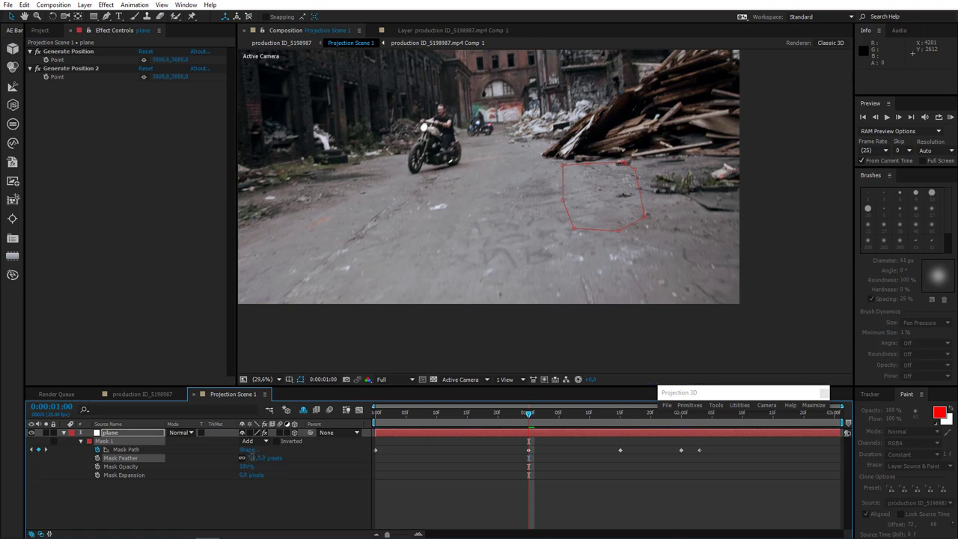
{"action": "left_click", "coordinate": [620, 417]}
{"action": "left_click", "coordinate": [681, 418]}
{"action": "left_click_drag", "start_coordinate": [702, 416], "coordinate": [495, 430]}
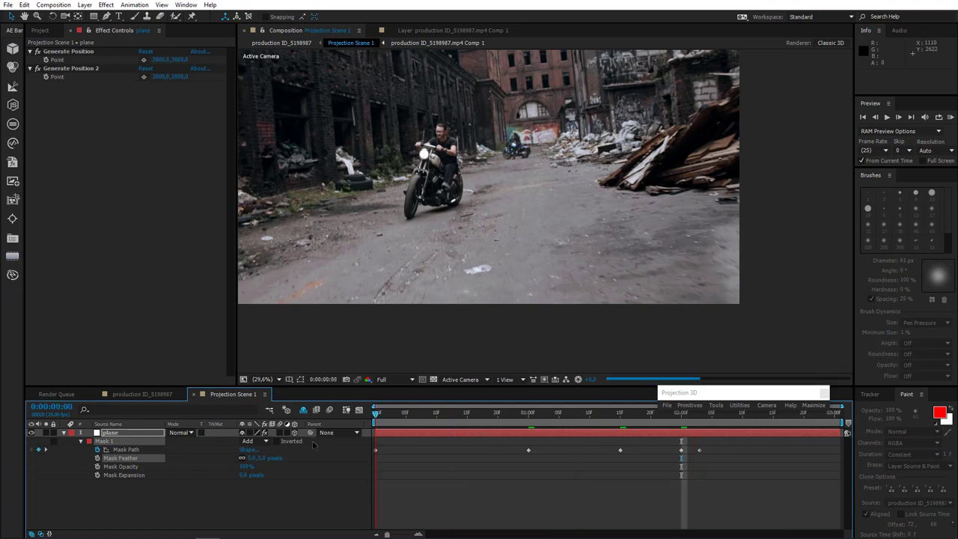
{"action": "key", "text": "Home"}
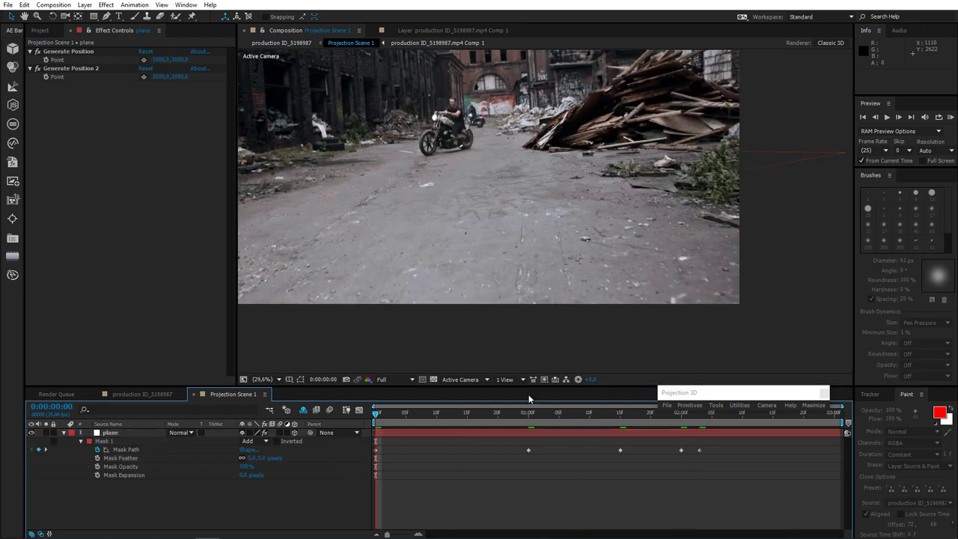
Step: Set the Classic 3D renderer's shadow map resolution to 4000 and check the patch at 0:00:01:00
{"action": "left_click", "coordinate": [544, 380]}
{"action": "left_click", "coordinate": [567, 462]}
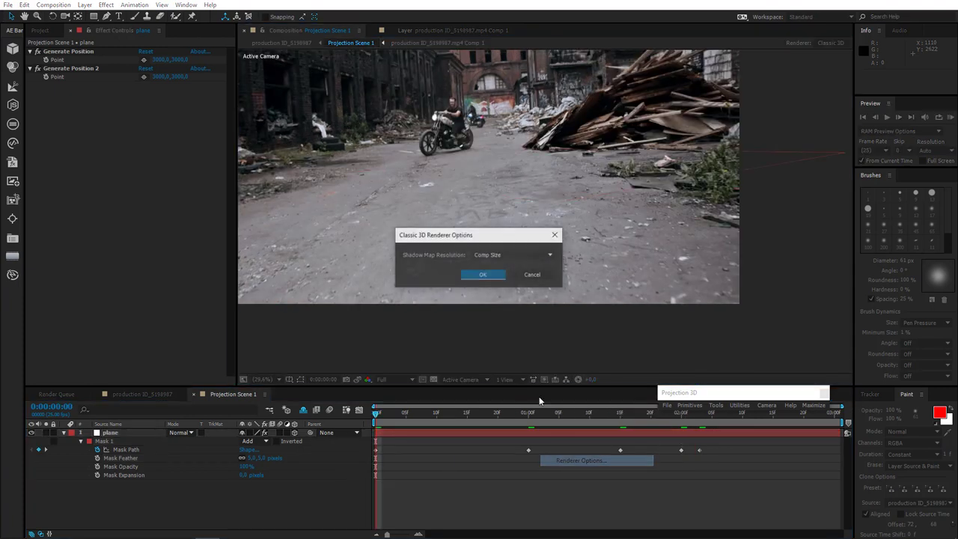
{"action": "left_click", "coordinate": [492, 258]}
{"action": "left_click", "coordinate": [487, 341]}
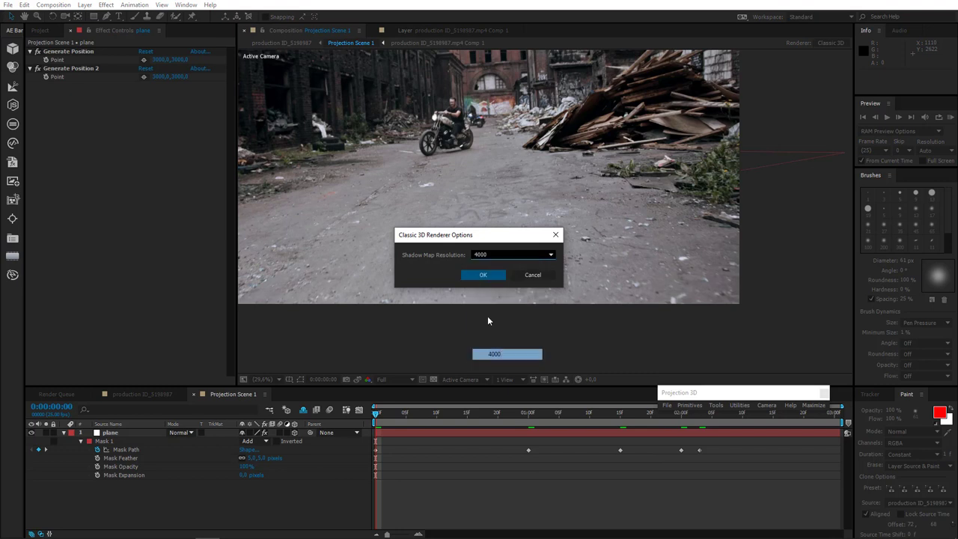
{"action": "left_click", "coordinate": [483, 275]}
{"action": "left_click", "coordinate": [529, 414]}
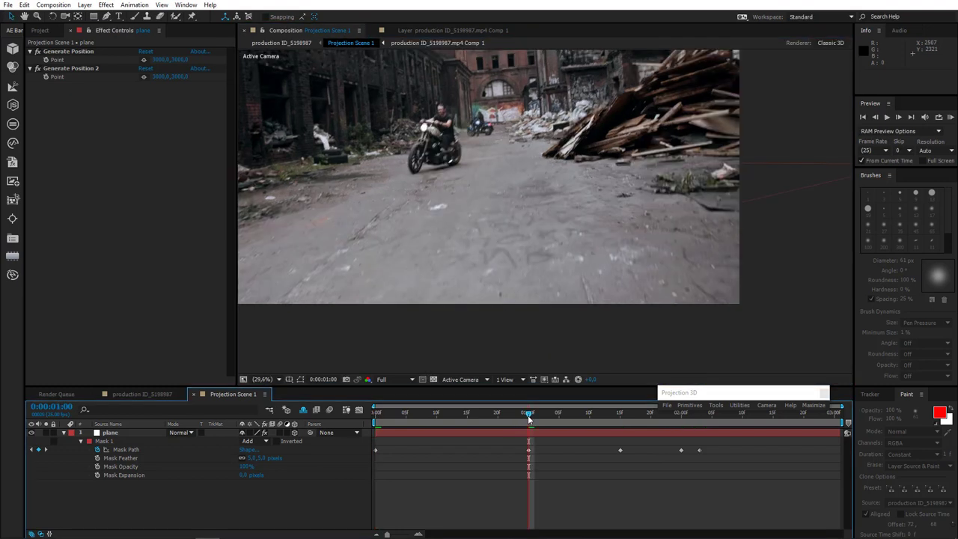
Step: In the production ID_5198987 composition, add the original production ID_5198987.mp4 footage beneath the Projection Scene 1 layer
{"action": "left_click", "coordinate": [125, 396]}
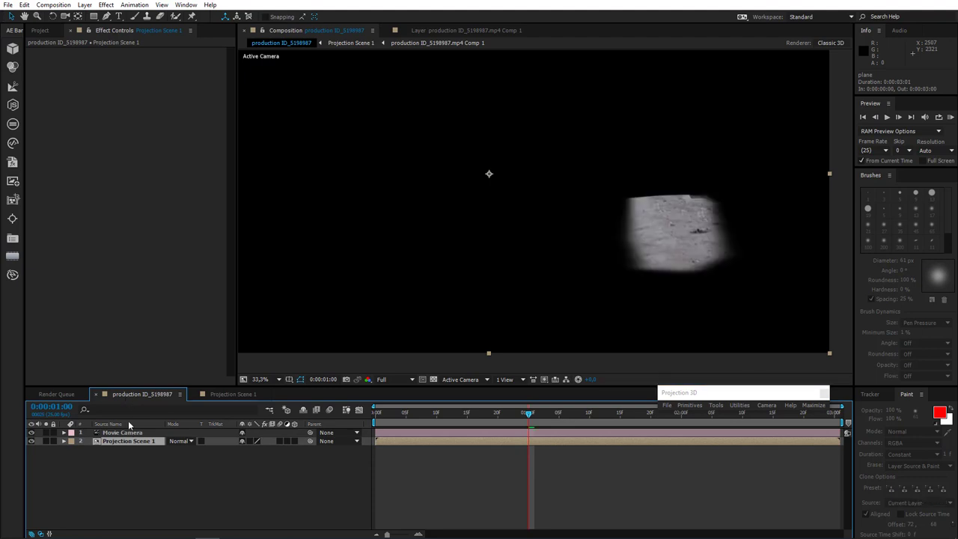
{"action": "left_click", "coordinate": [39, 31]}
{"action": "left_click_drag", "start_coordinate": [56, 131], "coordinate": [144, 475]}
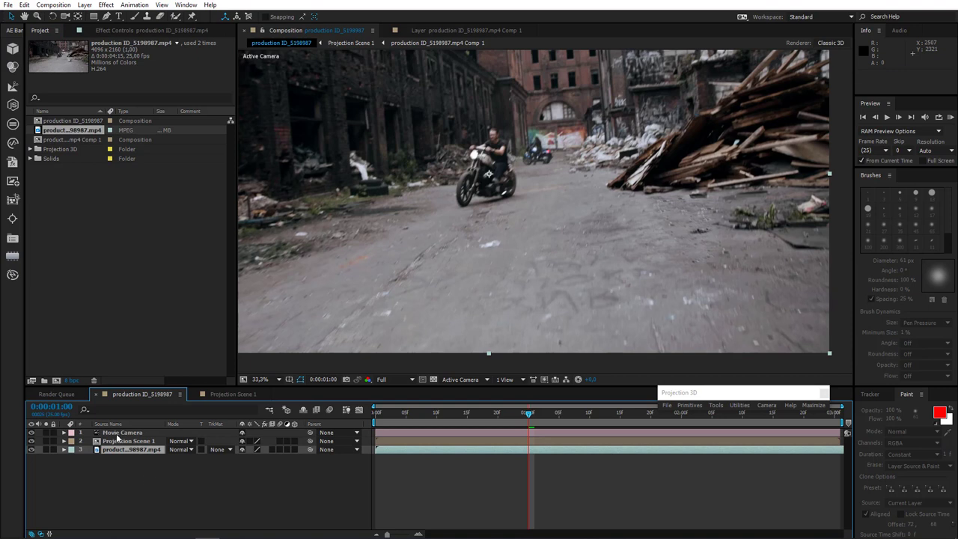
Step: Apply the Curves colour-correction effect to the Projection Scene 1 layer
{"action": "left_click", "coordinate": [129, 441]}
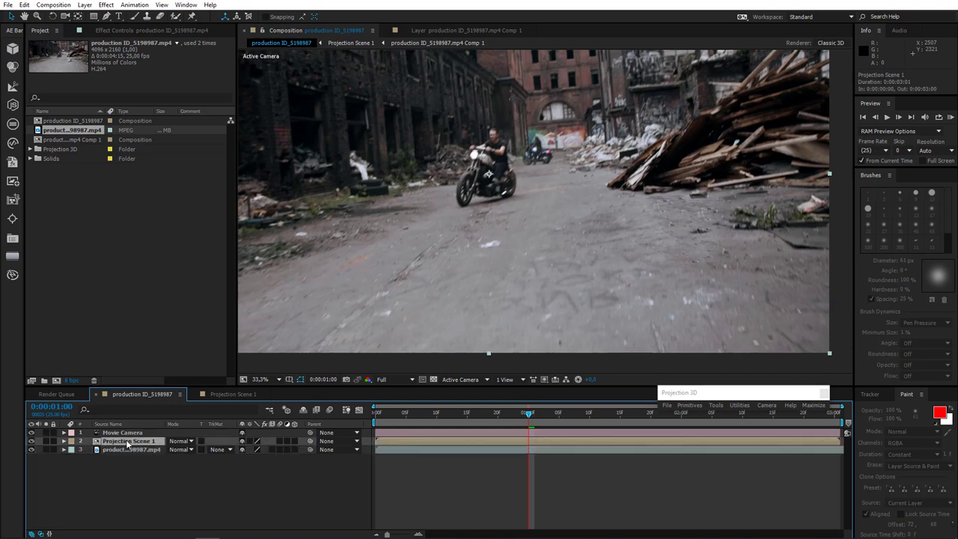
{"action": "left_click", "coordinate": [116, 31]}
{"action": "left_click", "coordinate": [107, 5]}
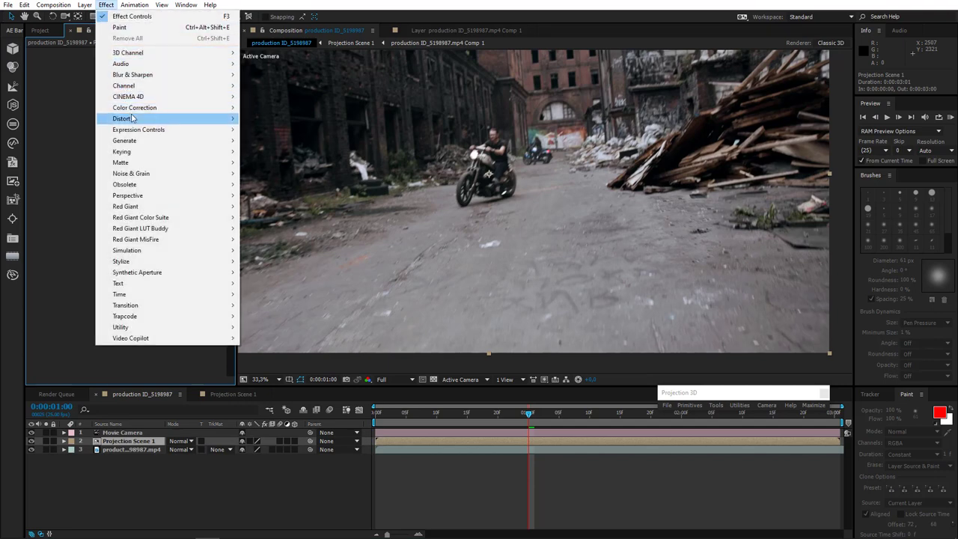
{"action": "mouse_move", "coordinate": [152, 108]}
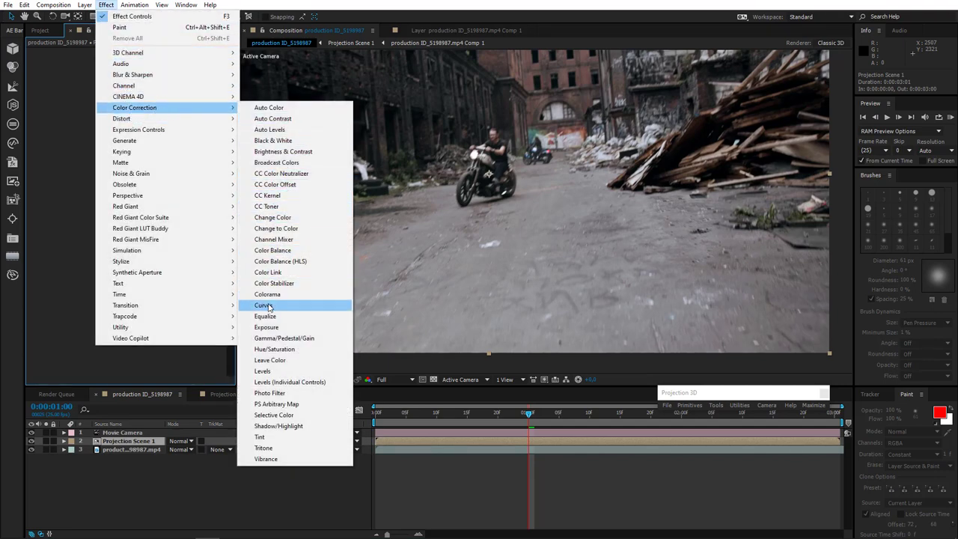
{"action": "left_click", "coordinate": [266, 305]}
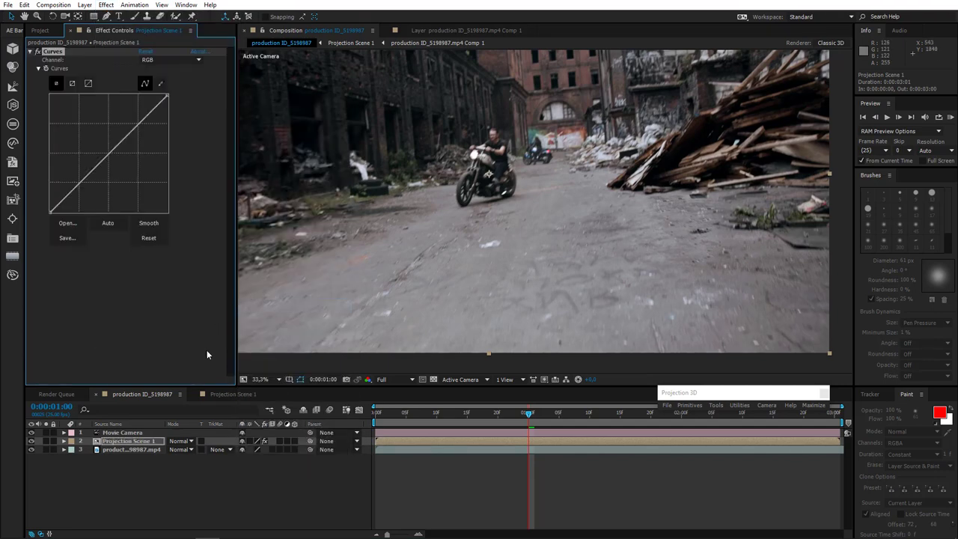
Step: Start keyframing Curves at the first frame, and lower the RGB curve's midpoint very slightly at 0:00:01:00
{"action": "left_click_drag", "start_coordinate": [531, 413], "coordinate": [358, 403]}
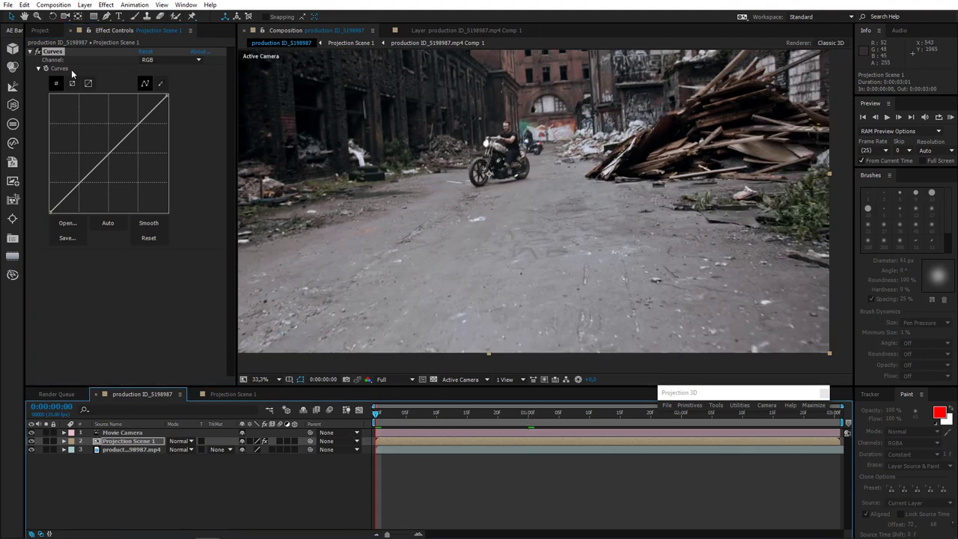
{"action": "left_click", "coordinate": [45, 70]}
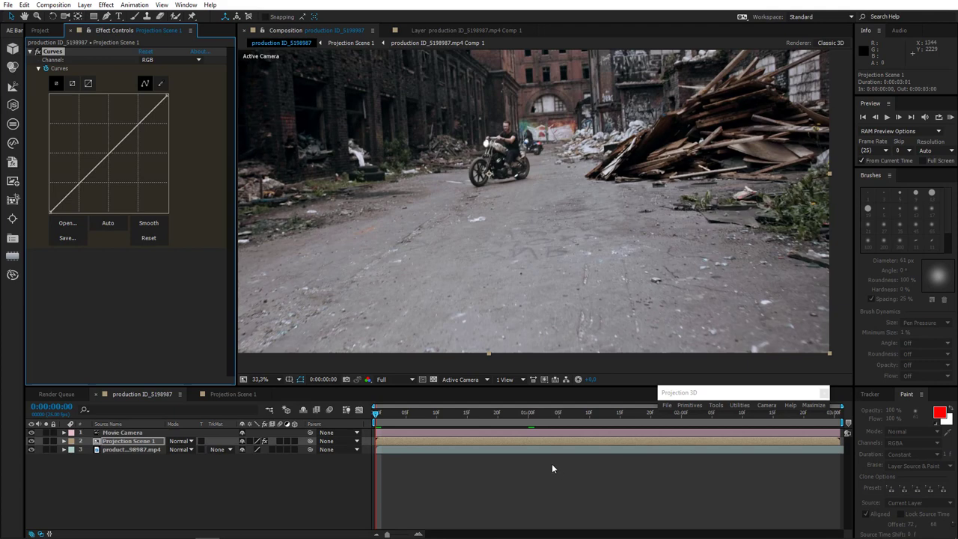
{"action": "left_click", "coordinate": [529, 414]}
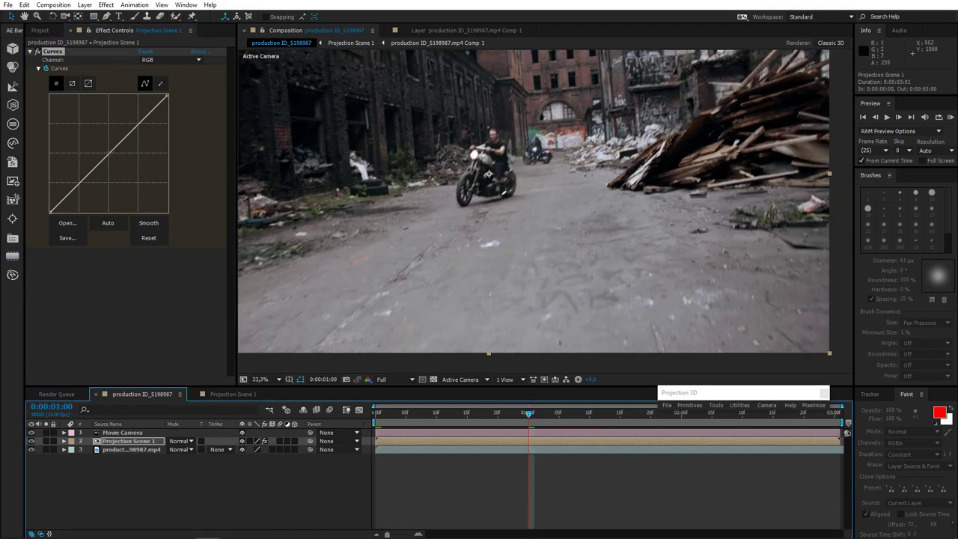
{"action": "left_click", "coordinate": [112, 155]}
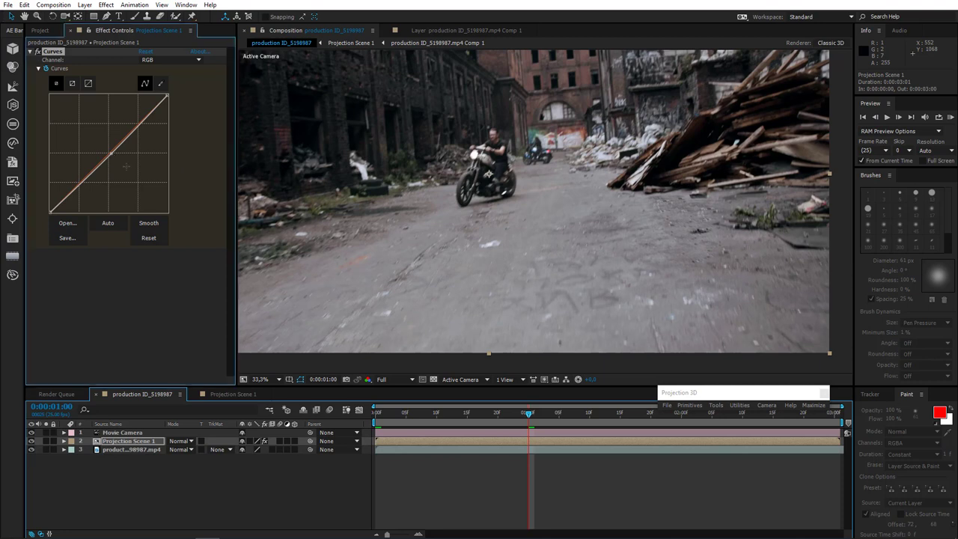
Step: At 0:00:02:00, pull the RGB curve's midpoint down to darken the patch, and check the match along the timeline
{"action": "left_click", "coordinate": [680, 416]}
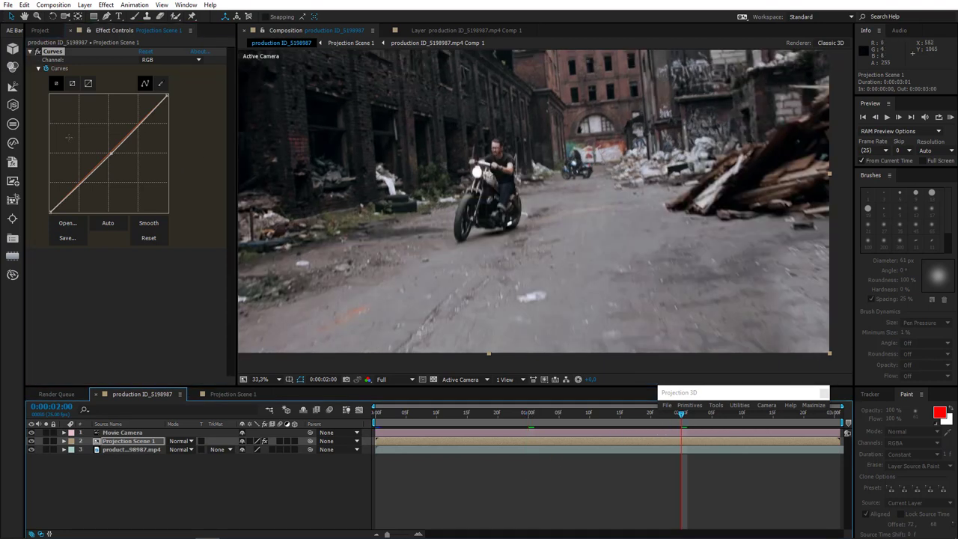
{"action": "left_click_drag", "start_coordinate": [111, 154], "coordinate": [118, 157]}
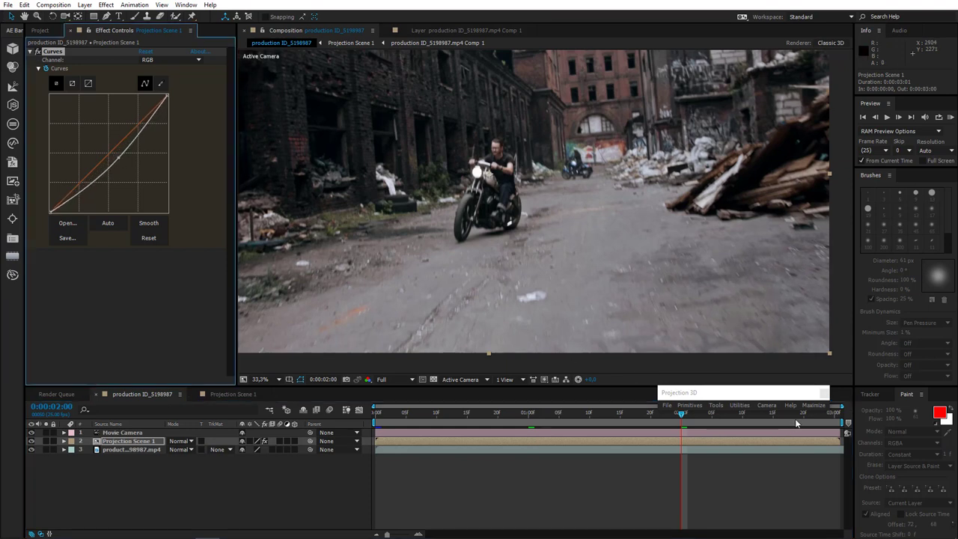
{"action": "left_click", "coordinate": [712, 416]}
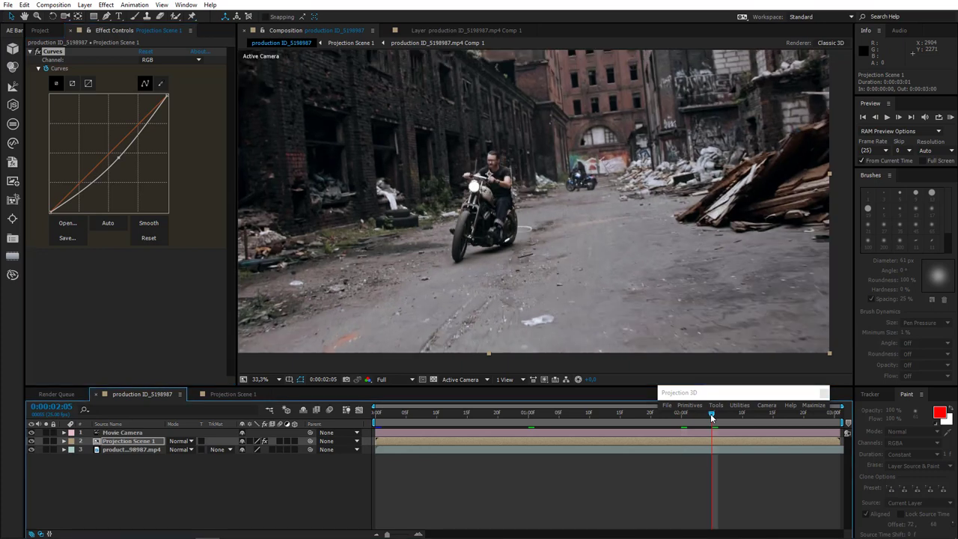
{"action": "left_click", "coordinate": [737, 417]}
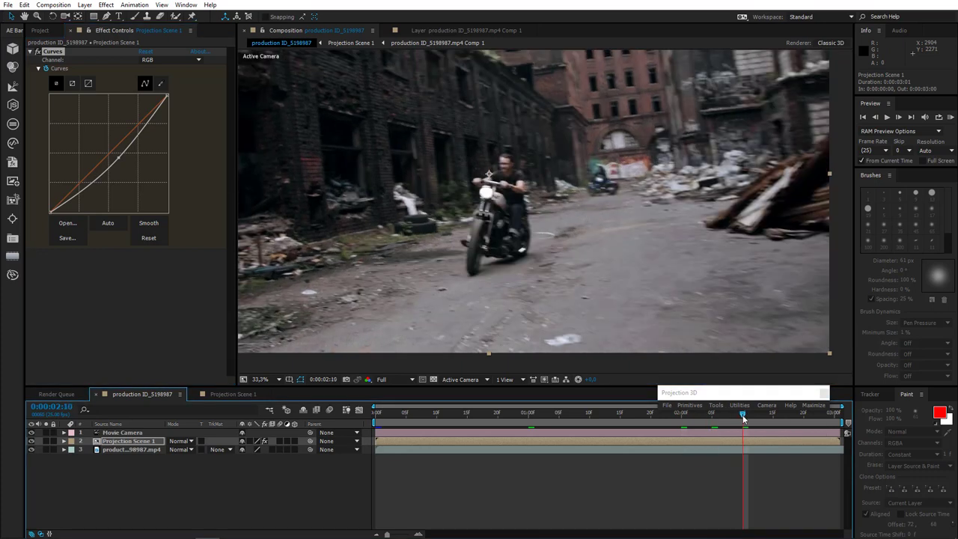
{"action": "left_click_drag", "start_coordinate": [717, 423], "coordinate": [358, 402]}
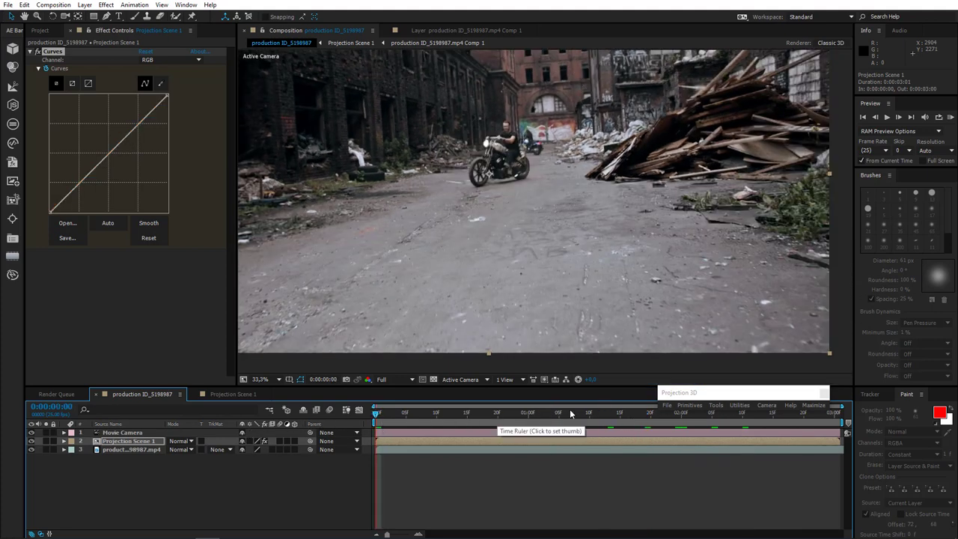
Step: At 0:00:02:04, pull the RGB curve's midpoint further down, return to the first frame and collapse the layer's properties
{"action": "left_click_drag", "start_coordinate": [612, 424], "coordinate": [705, 417]}
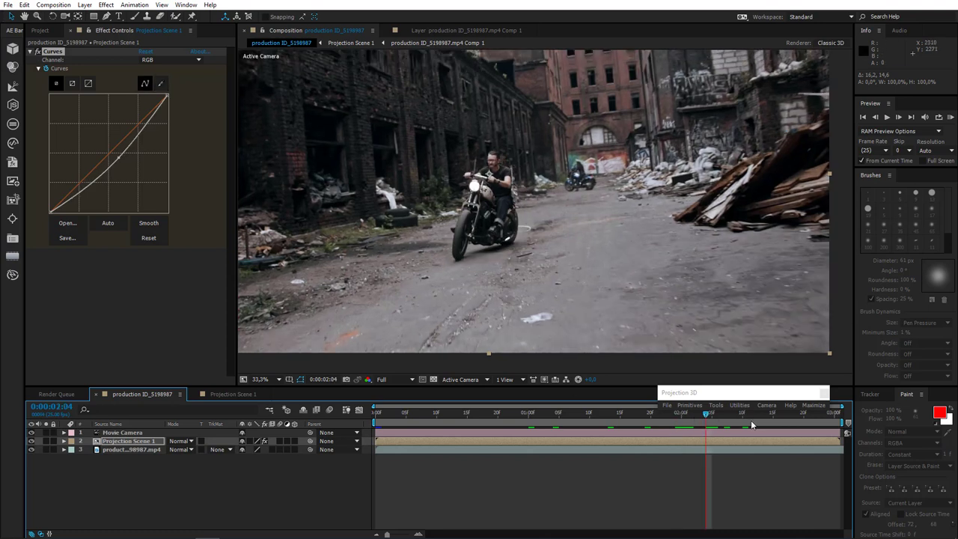
{"action": "key", "text": "u"}
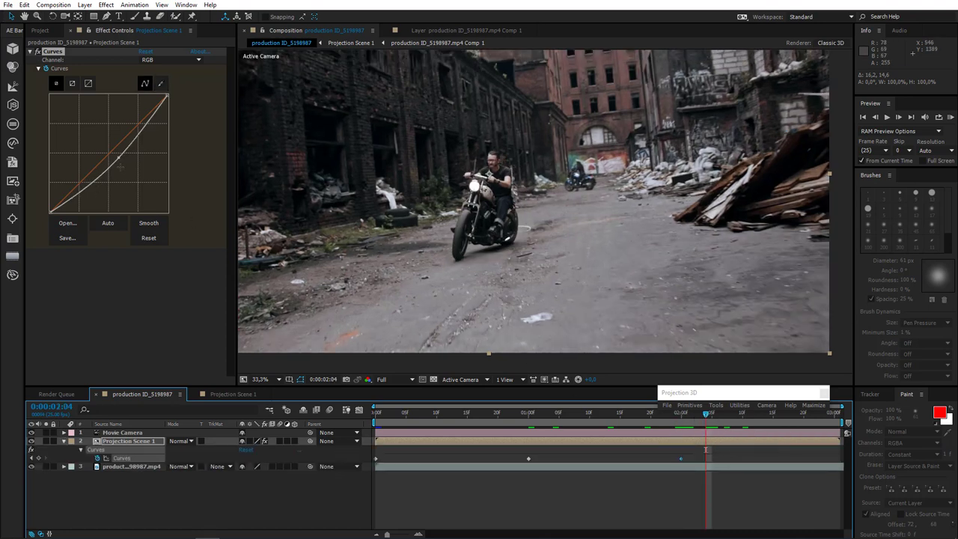
{"action": "left_click_drag", "start_coordinate": [117, 157], "coordinate": [124, 162]}
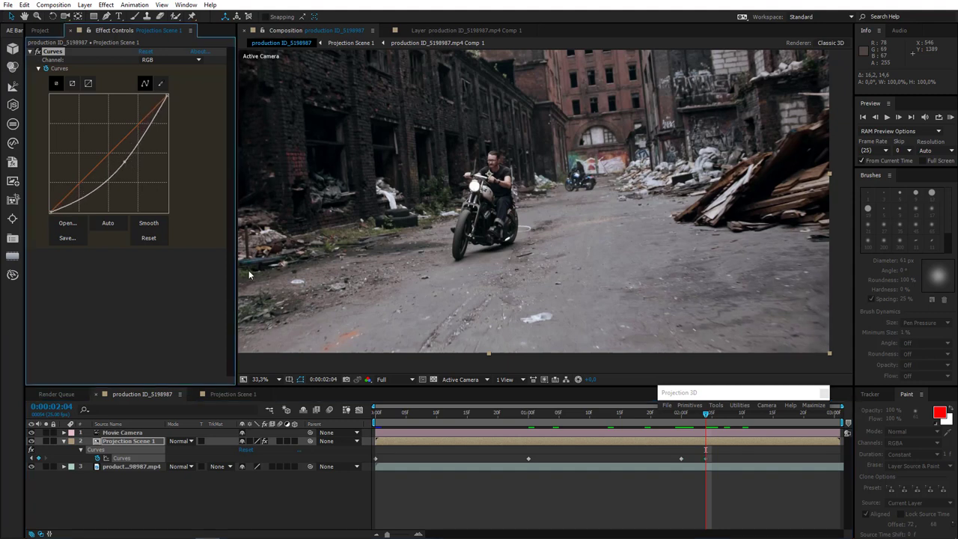
{"action": "left_click_drag", "start_coordinate": [704, 419], "coordinate": [737, 420]}
{"action": "key", "text": "Home"}
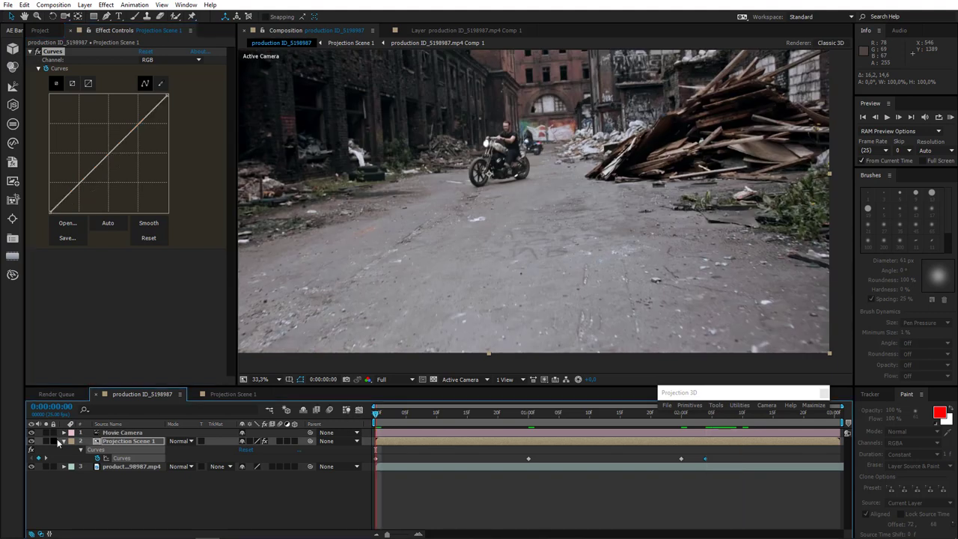
{"action": "left_click", "coordinate": [64, 442]}
{"action": "left_click", "coordinate": [116, 469]}
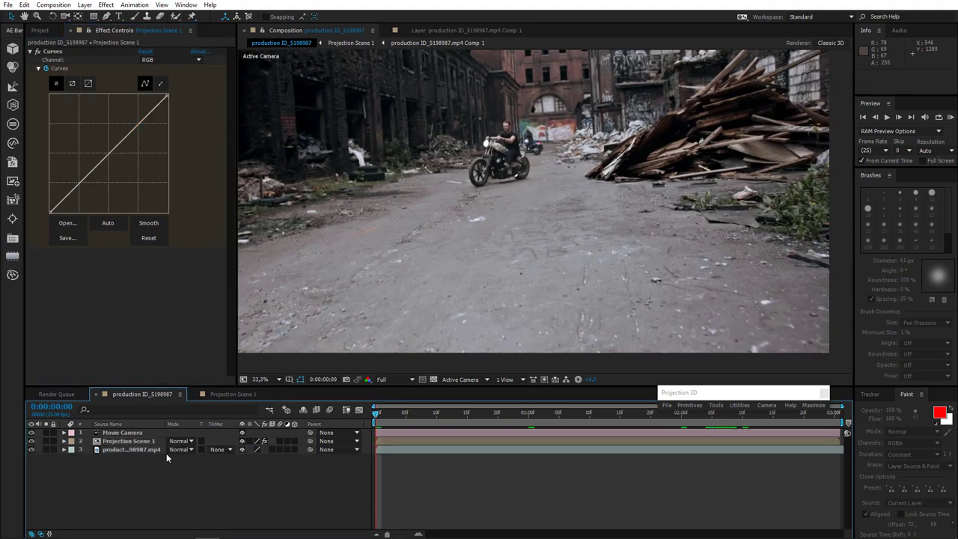
Step: Play a preview of the whole composition and examine the brick patch between the first frame and 0:00:00:23
{"action": "key", "text": "KP_0"}
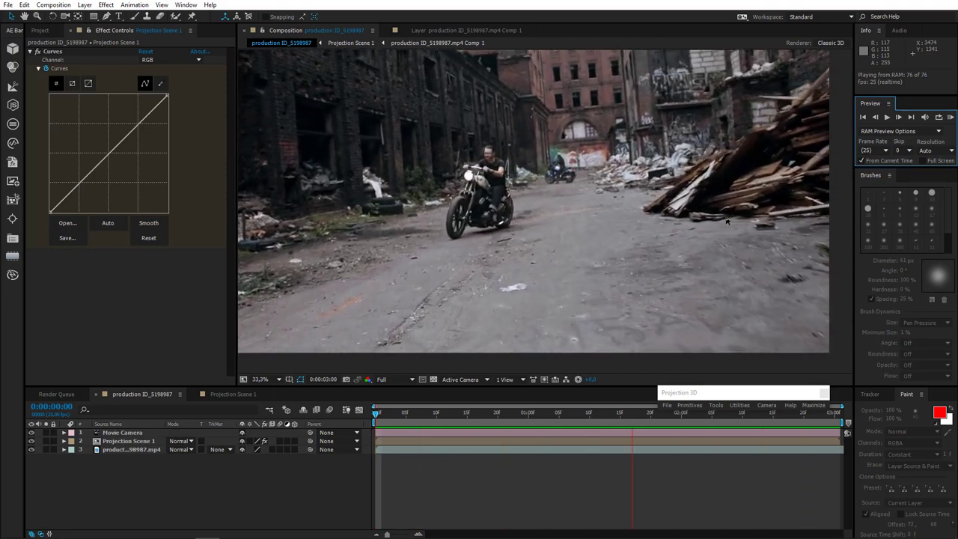
{"action": "key", "text": "space"}
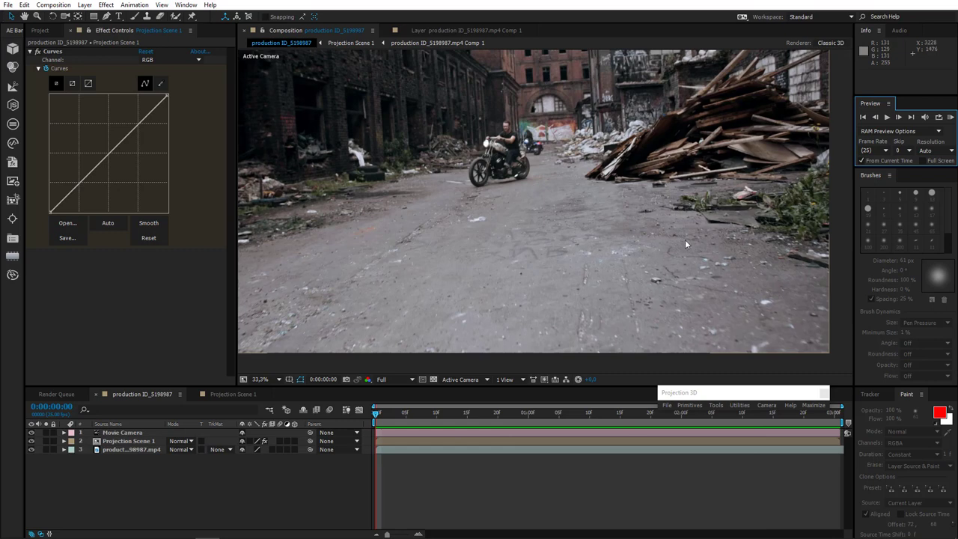
{"action": "left_click_drag", "start_coordinate": [397, 414], "coordinate": [515, 435]}
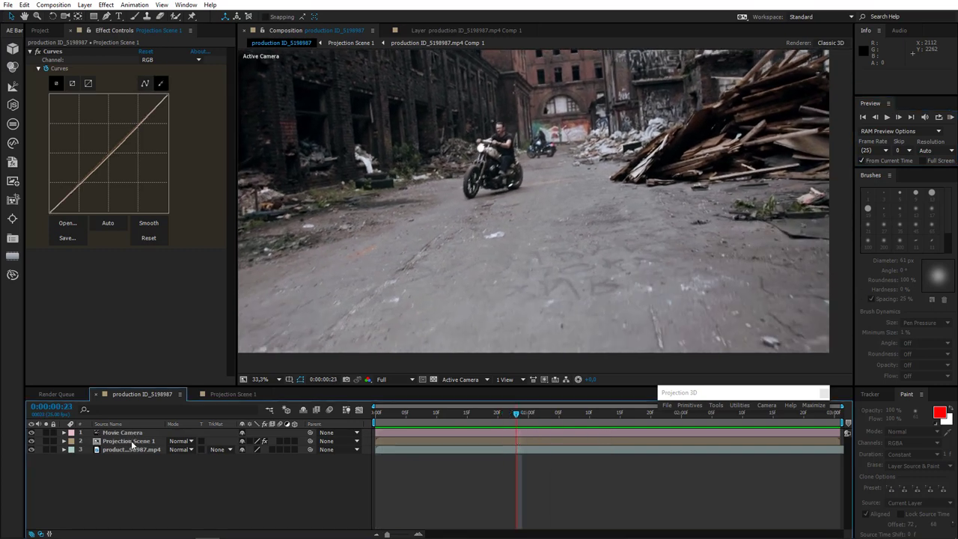
Step: Reveal the Projection Scene 1 layer's keyframes and briefly isolate the layer at 0:00:01:00 to inspect the patch's edges
{"action": "left_click", "coordinate": [160, 443]}
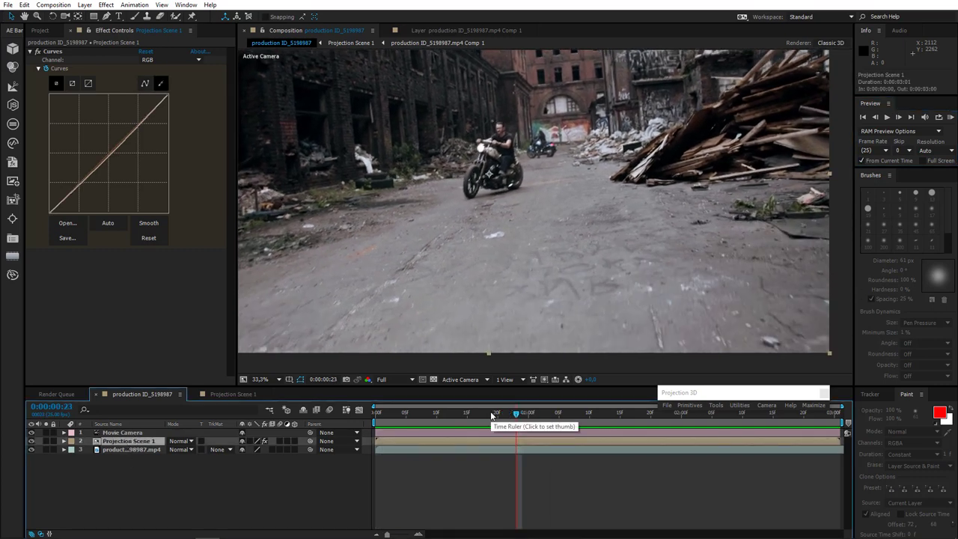
{"action": "key", "text": "u"}
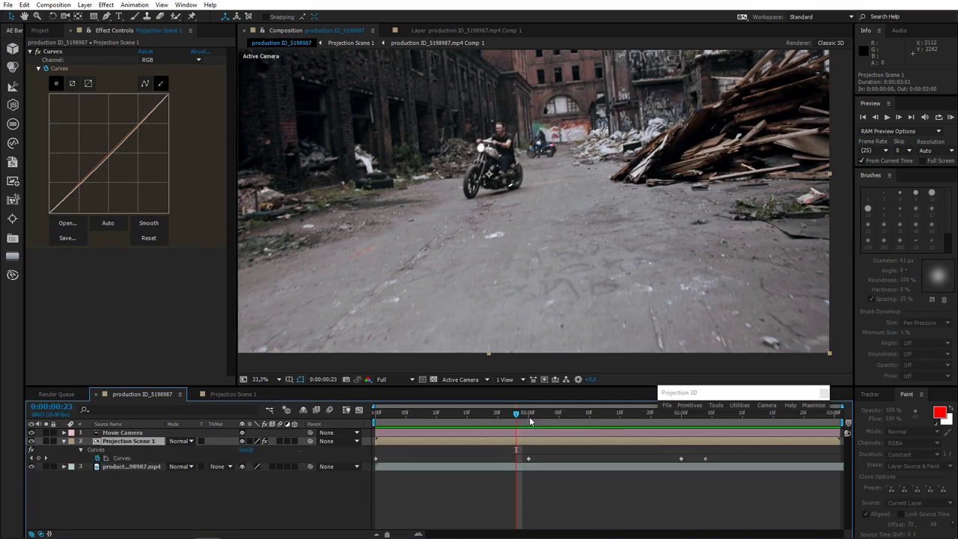
{"action": "left_click", "coordinate": [530, 417]}
{"action": "left_click", "coordinate": [47, 442]}
{"action": "left_click", "coordinate": [47, 442]}
{"action": "left_click", "coordinate": [48, 443]}
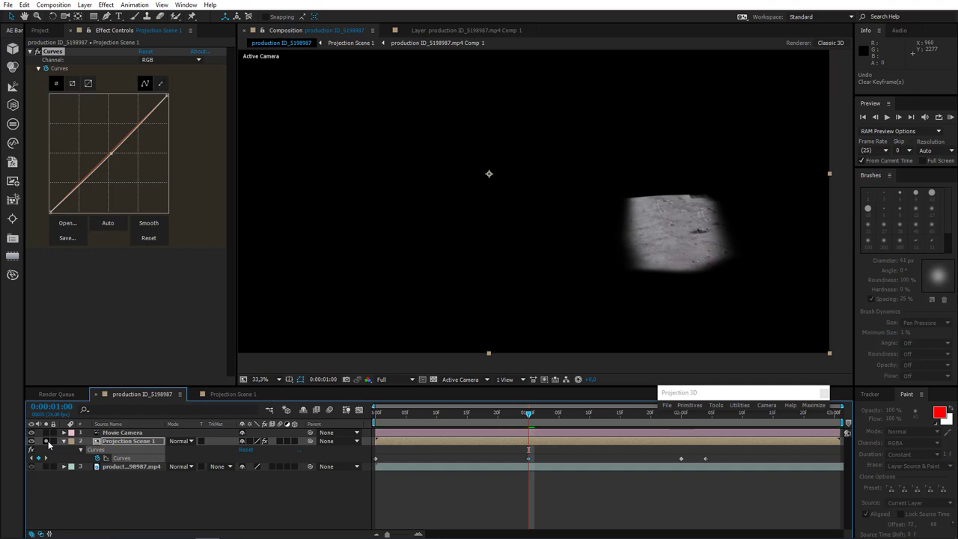
{"action": "left_click", "coordinate": [48, 442]}
Step: In the Projection Scene 1 composition, reshape the plane's mask at 0:00:01:00 by pulling its upper vertices down below the wood pile
{"action": "left_click", "coordinate": [237, 394]}
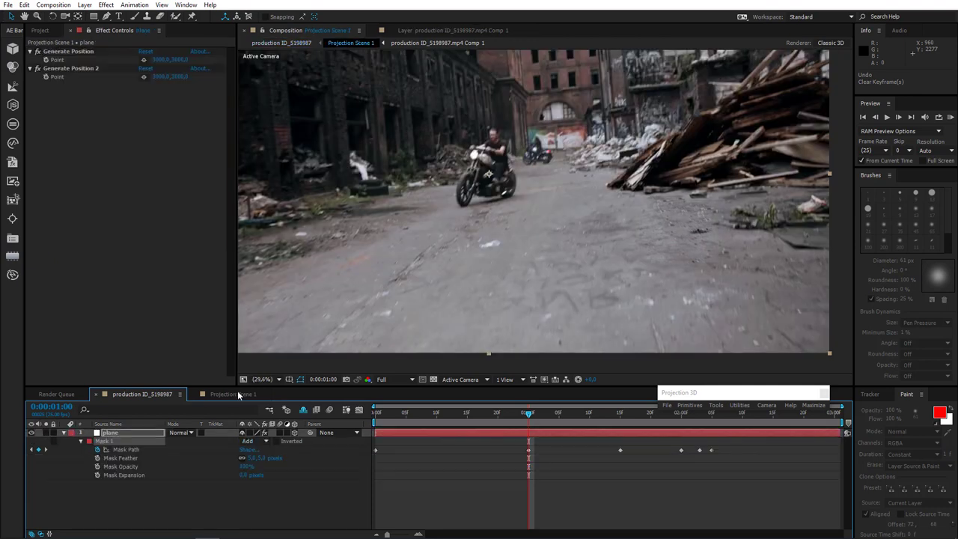
{"action": "left_click", "coordinate": [108, 433]}
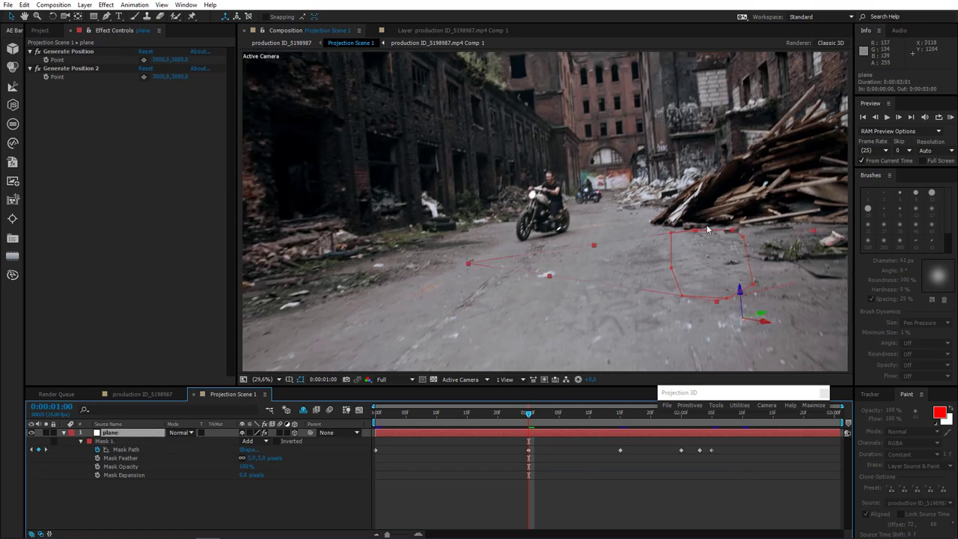
{"action": "scroll", "coordinate": [723, 235], "scroll_direction": "up", "scroll_amount": 4}
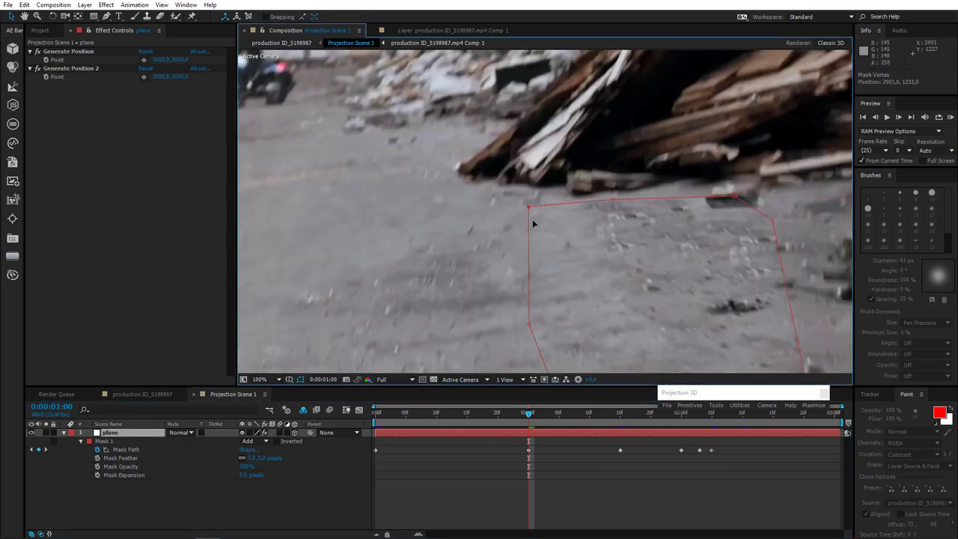
{"action": "left_click_drag", "start_coordinate": [533, 220], "coordinate": [534, 218]}
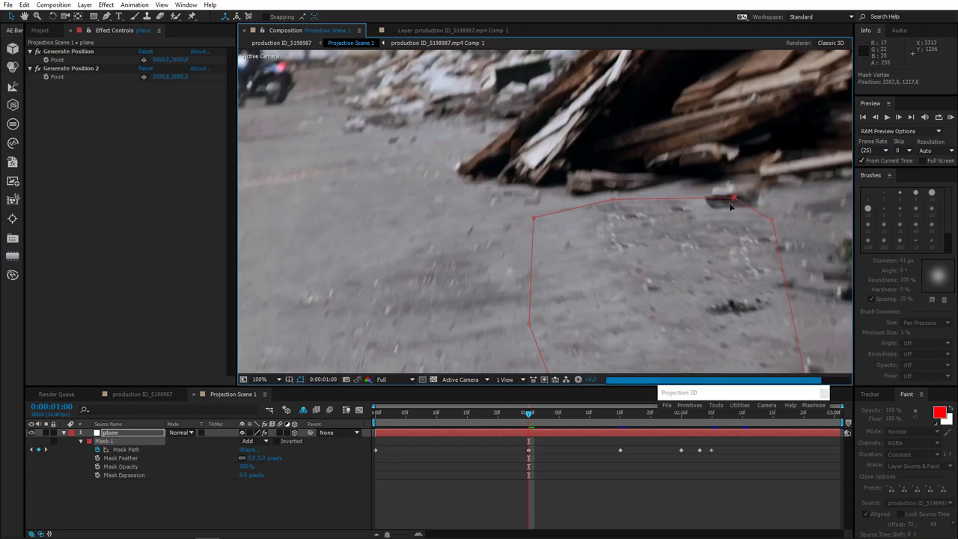
{"action": "left_click_drag", "start_coordinate": [732, 208], "coordinate": [724, 211]}
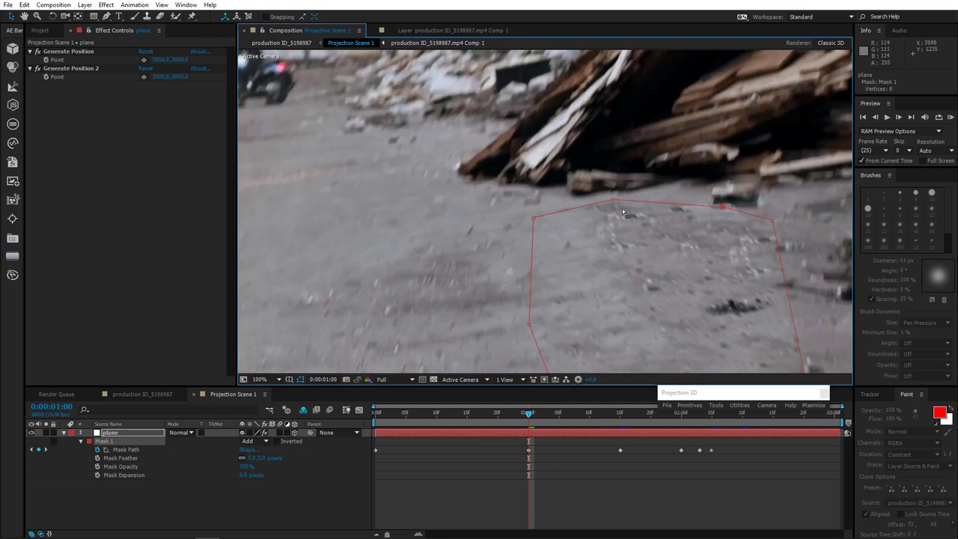
{"action": "left_click_drag", "start_coordinate": [614, 203], "coordinate": [618, 225]}
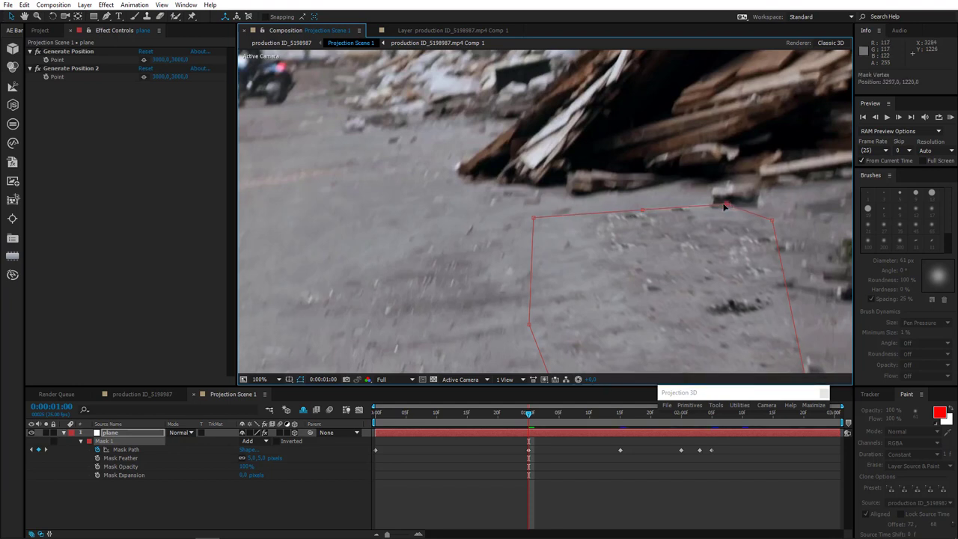
Step: Return to the production ID_5198987 composition and play a RAM preview from the first frame to check the patch
{"action": "left_click", "coordinate": [146, 395]}
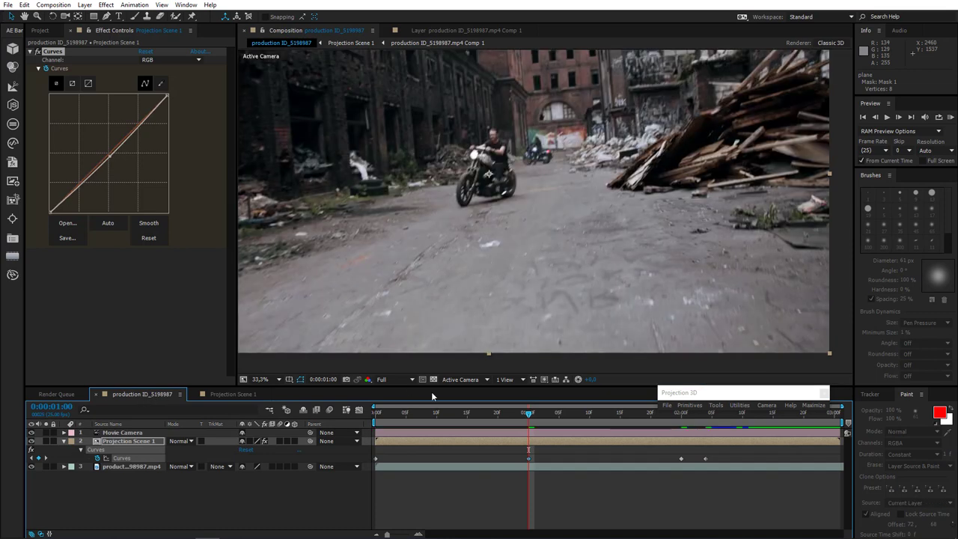
{"action": "key", "text": "Home"}
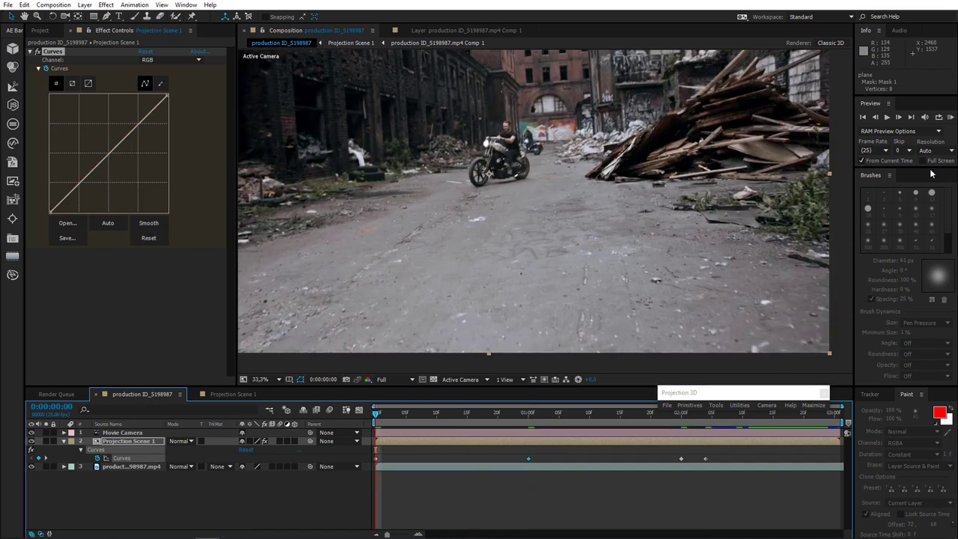
{"action": "left_click", "coordinate": [951, 117]}
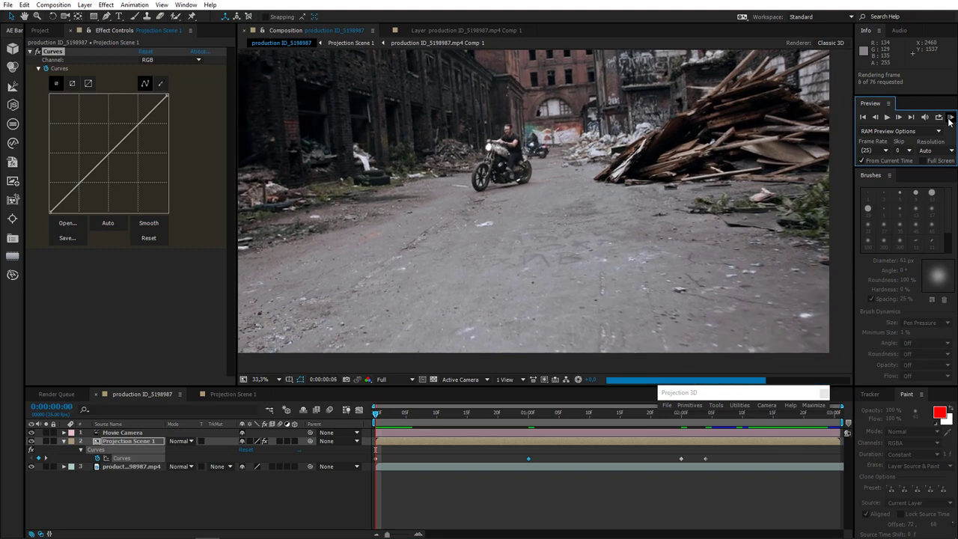